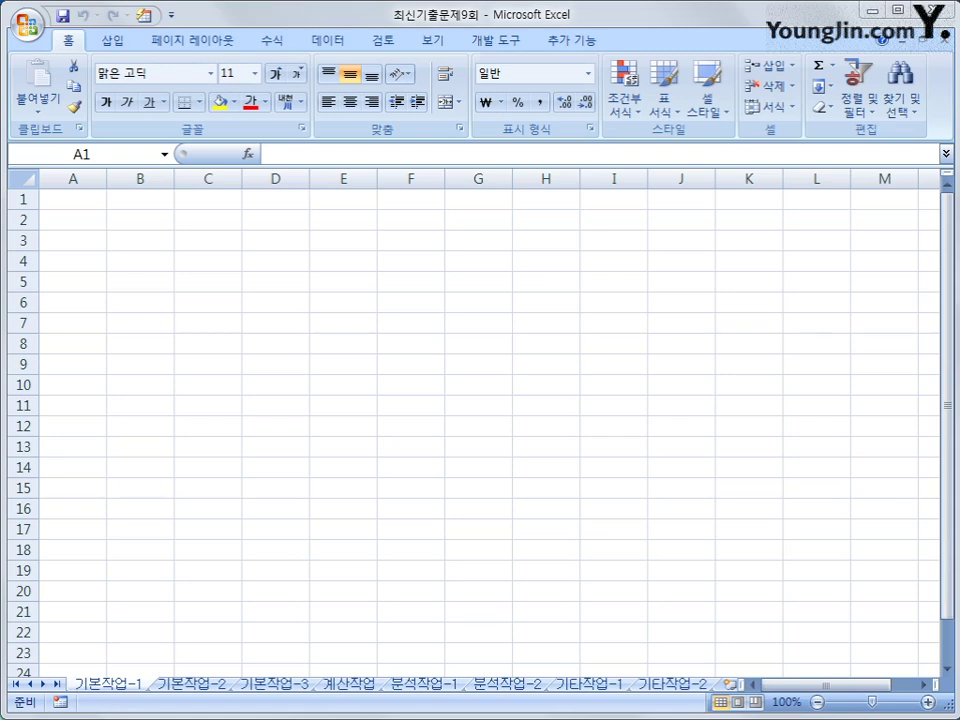
Start a Microsoft Query import at cell A1 of the 기본작업-1 sheet, using MS Access Database as the data source.
left_click(88, 200)
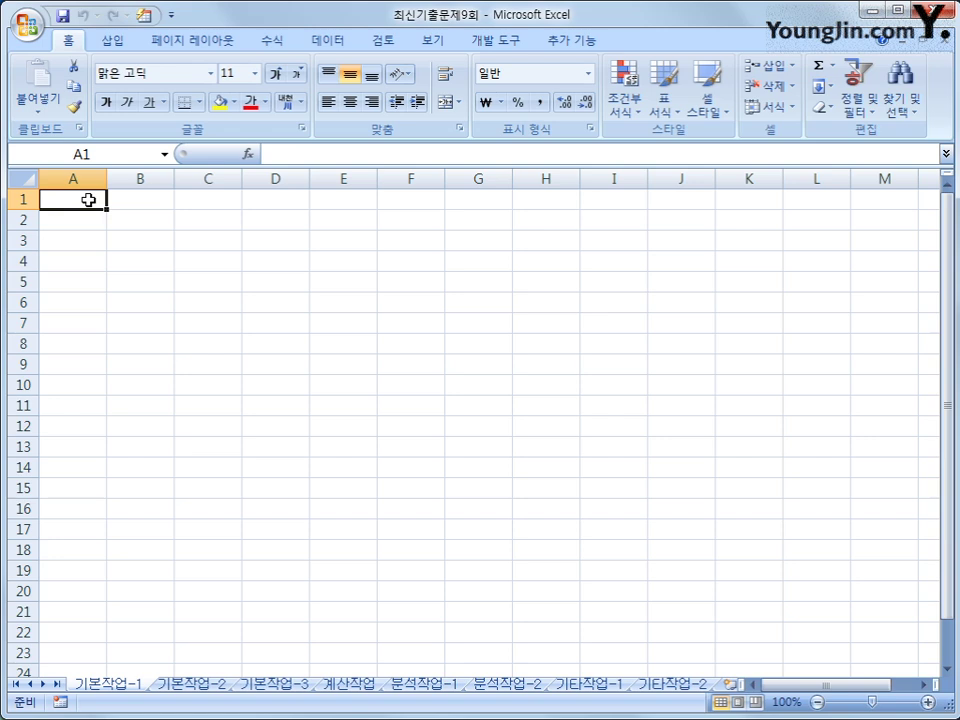
left_click(320, 42)
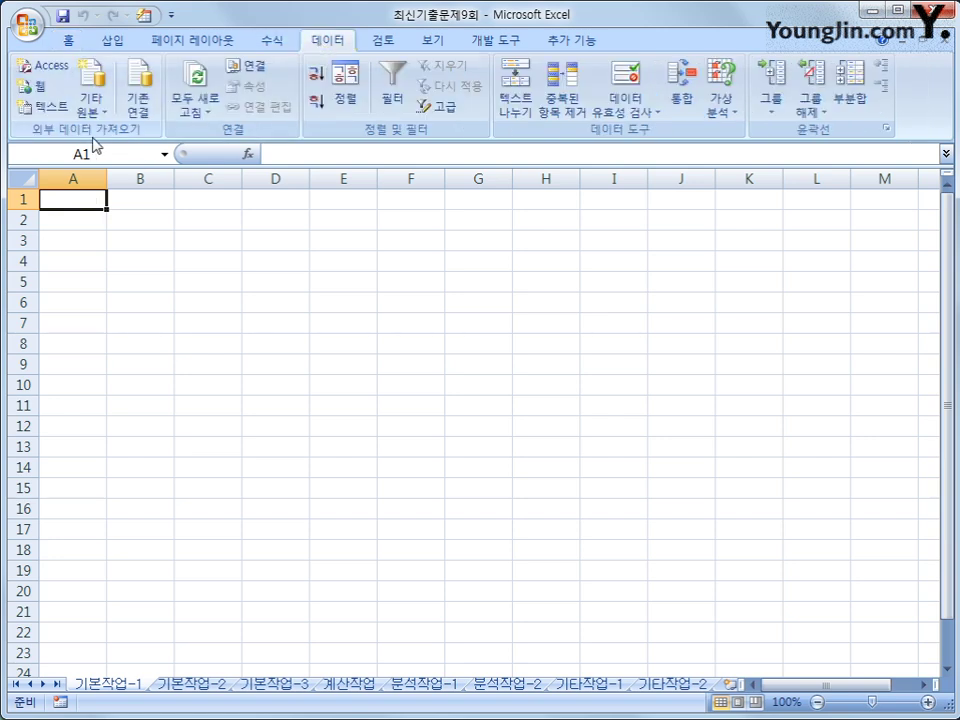
left_click(92, 104)
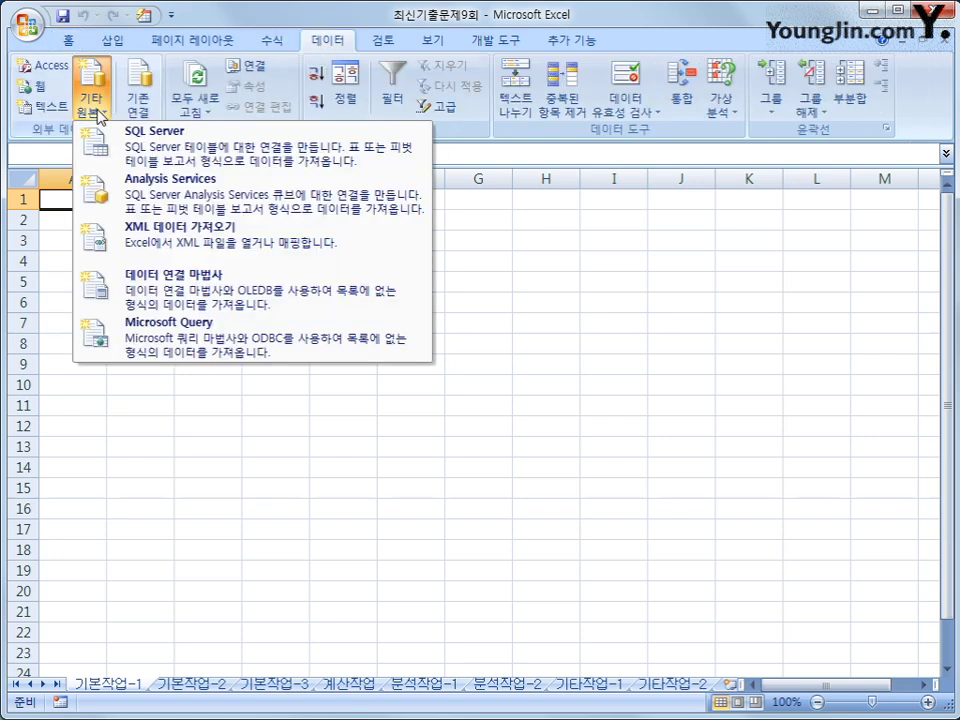
left_click(186, 330)
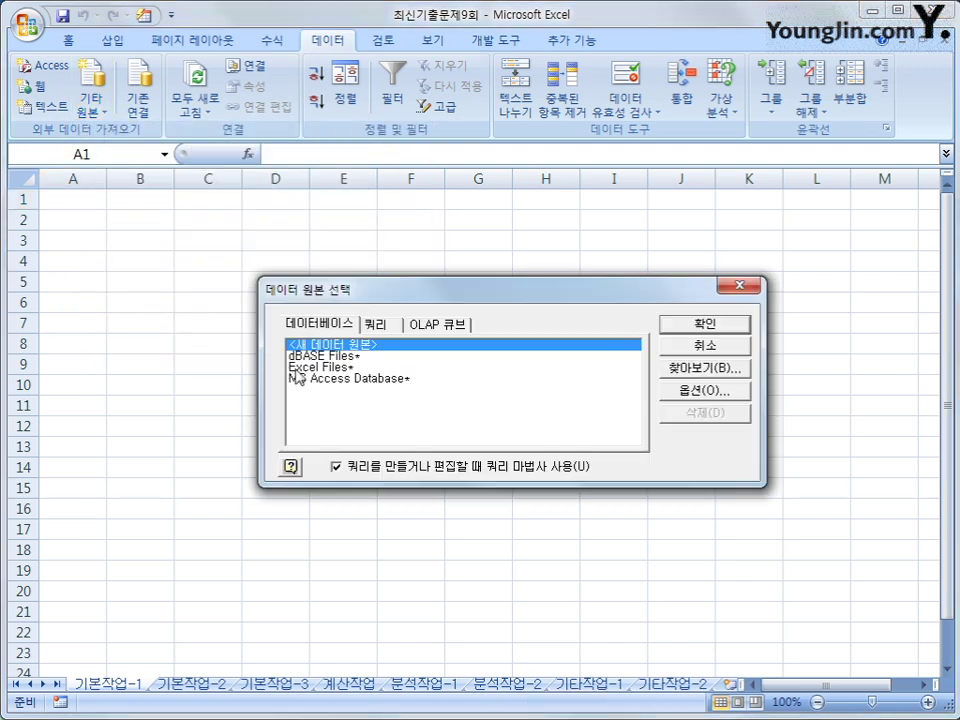
left_click(350, 381)
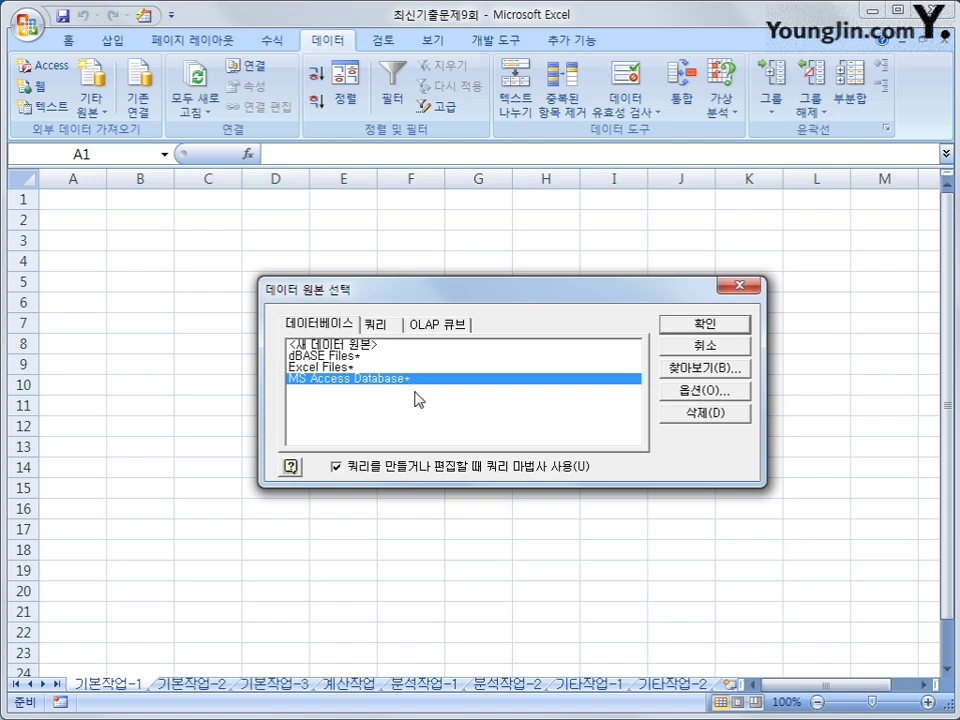
left_click(728, 325)
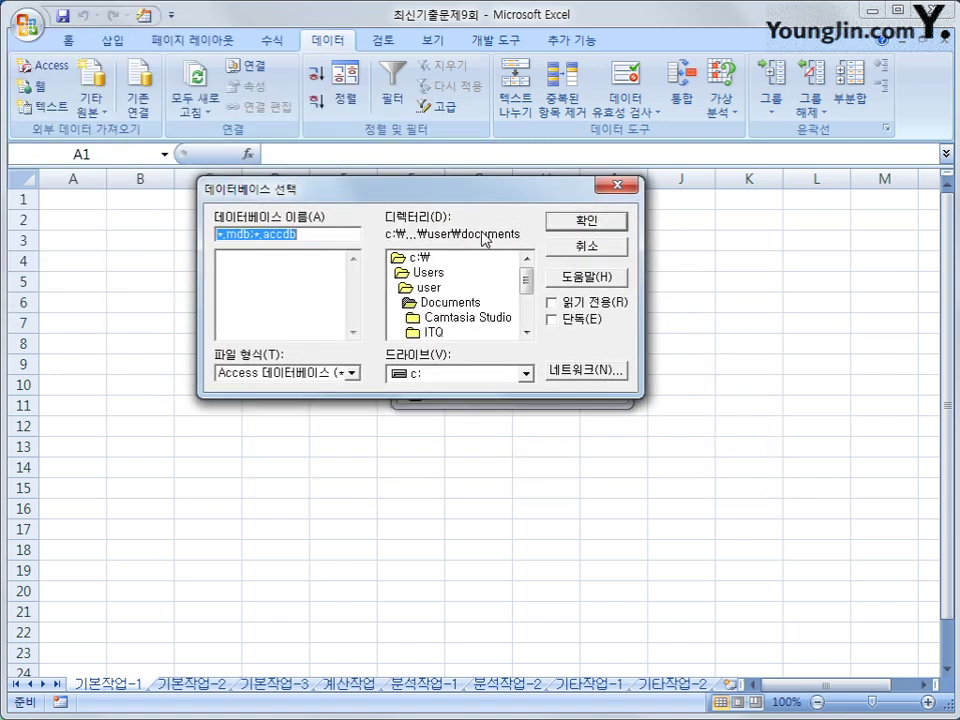
Choose the database 등록관리.accdb from the folder C:\2016컴활1급\스프레드시트\기출문제 as the query source.
left_click(443, 260)
double_click(443, 260)
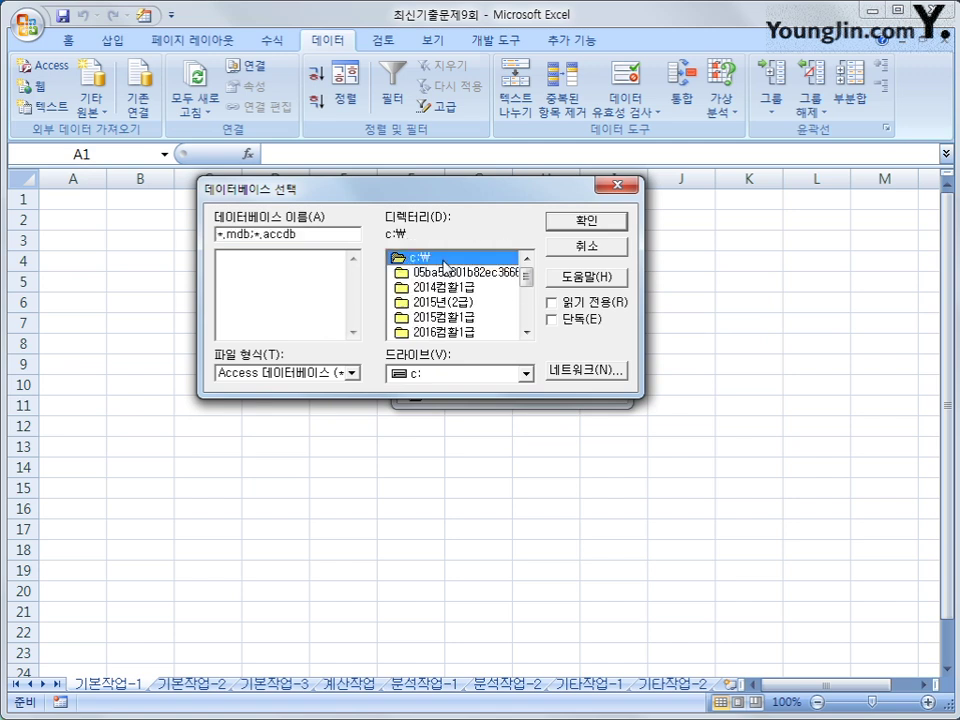
double_click(465, 332)
double_click(460, 312)
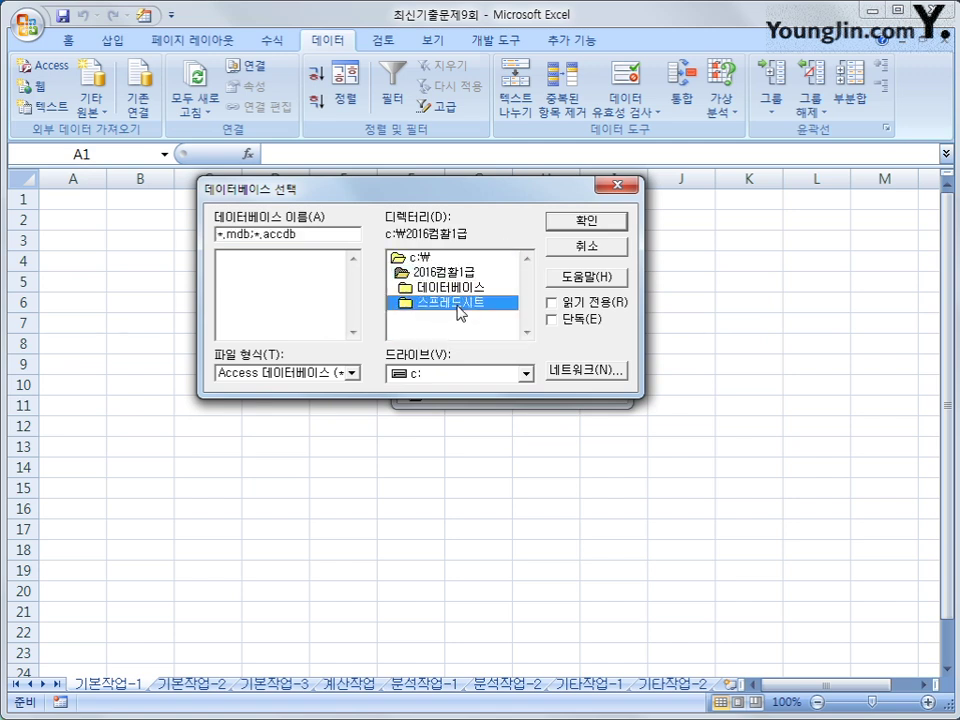
double_click(466, 334)
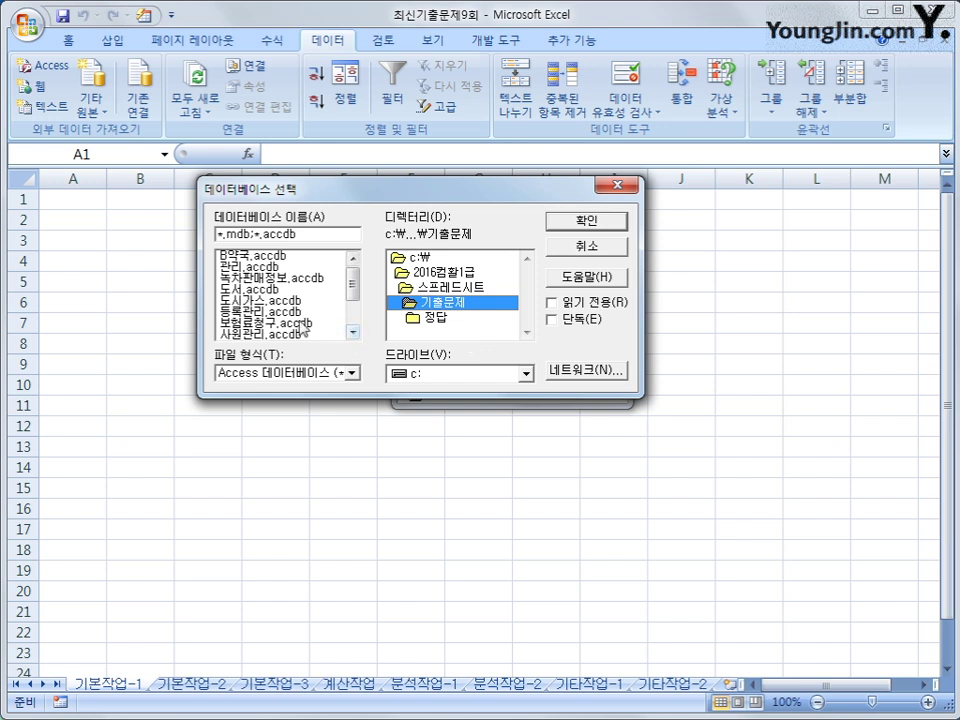
left_click(265, 312)
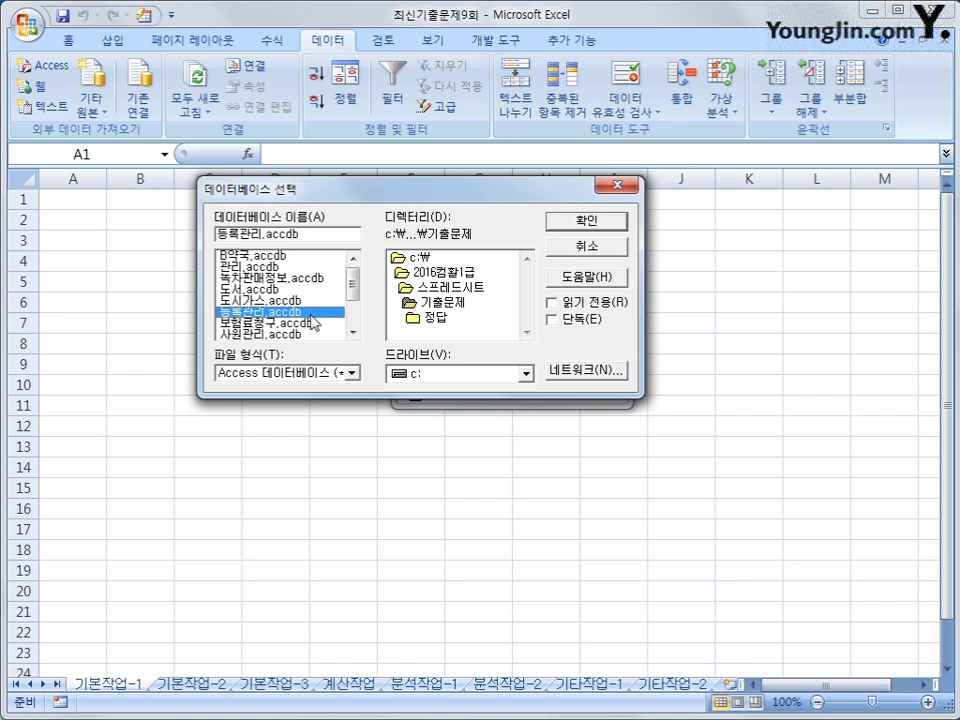
left_click(574, 222)
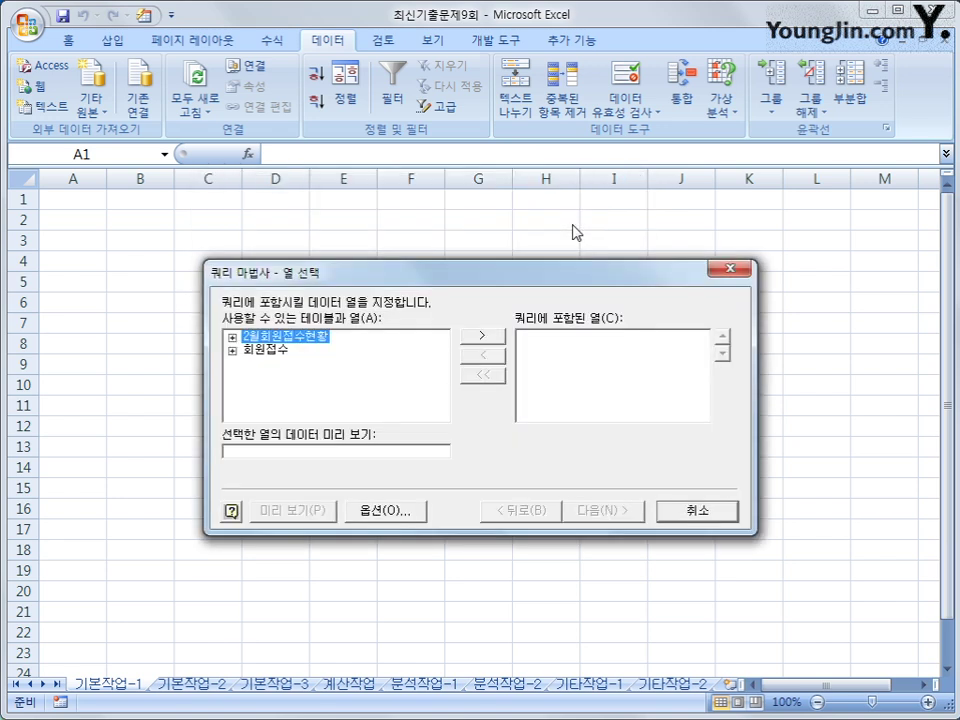
Include the 회원접수 table's columns 강사명, 강좌명, 회원명, 수강료, 수강변경 and 강좌요일 in the query, in that order.
left_click(270, 352)
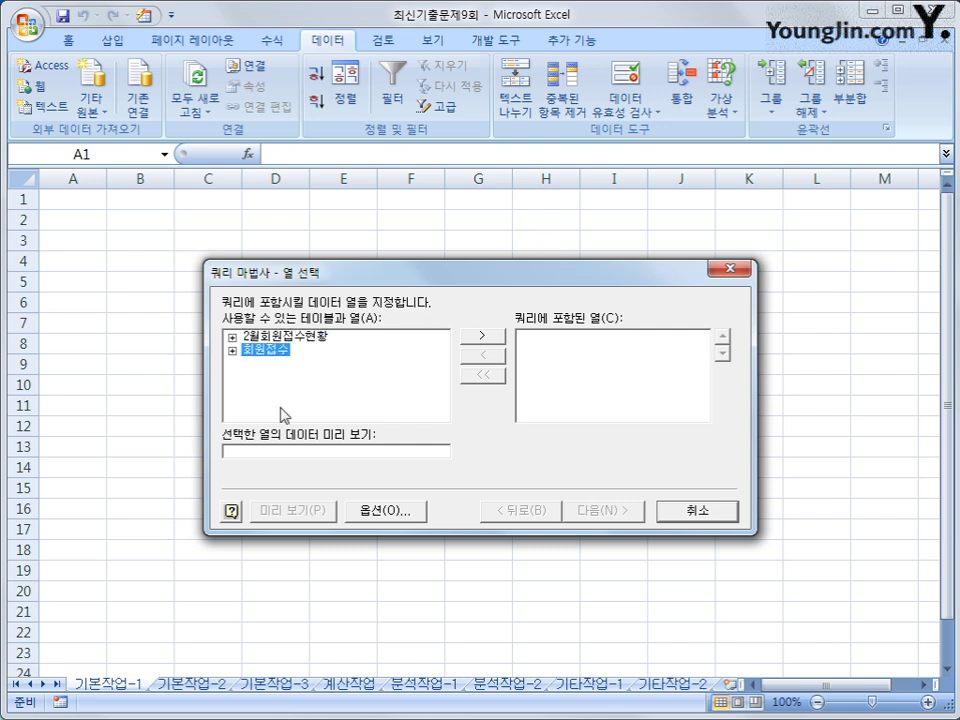
double_click(272, 350)
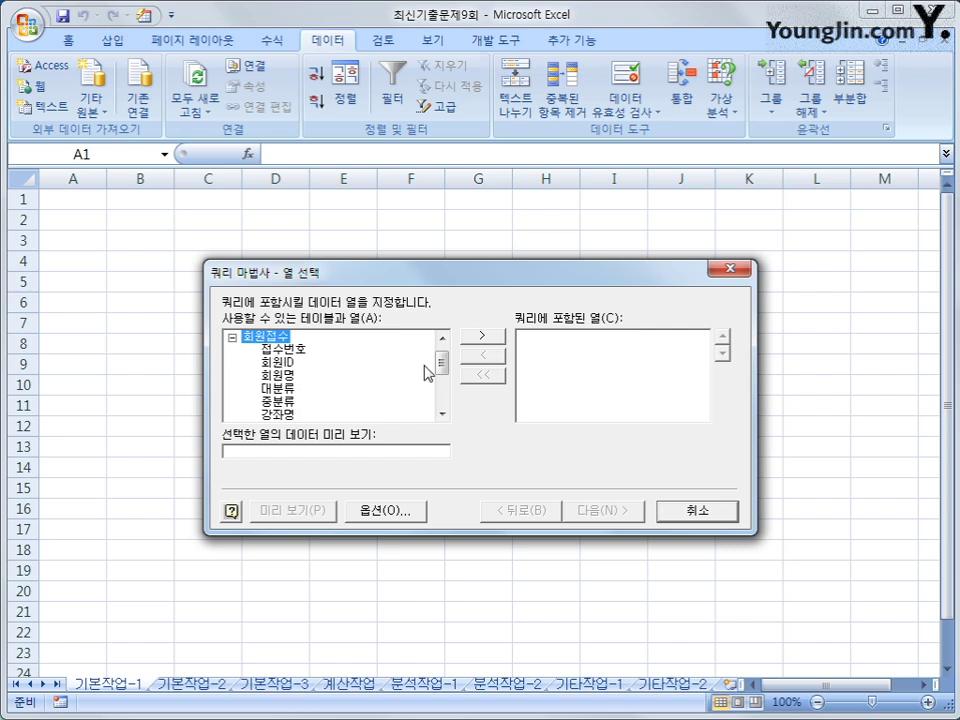
left_click_drag(441, 364, 443, 378)
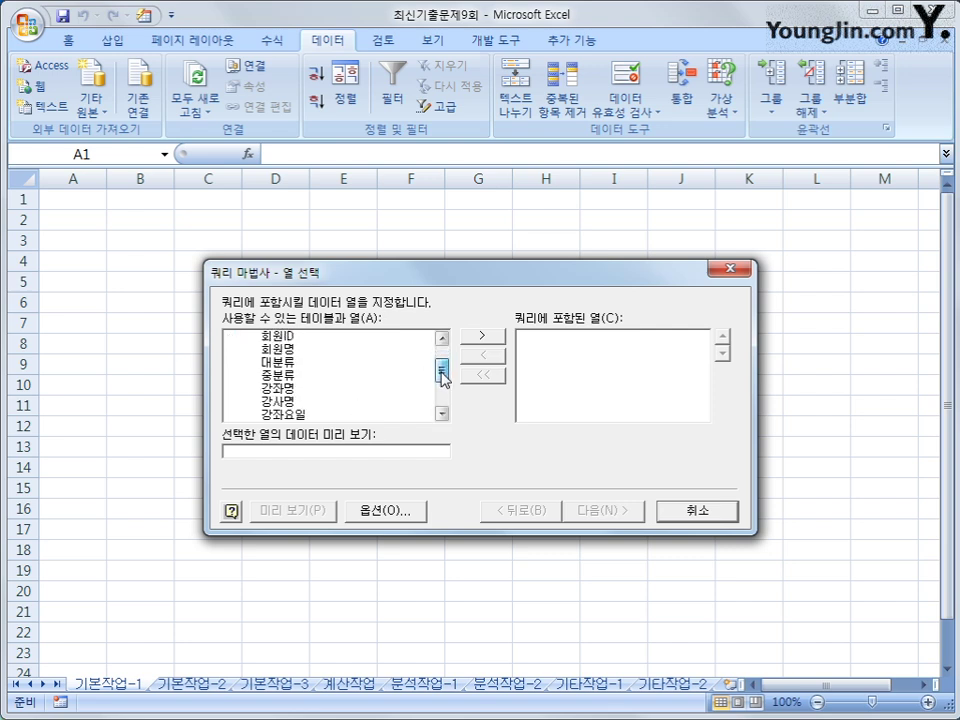
double_click(286, 401)
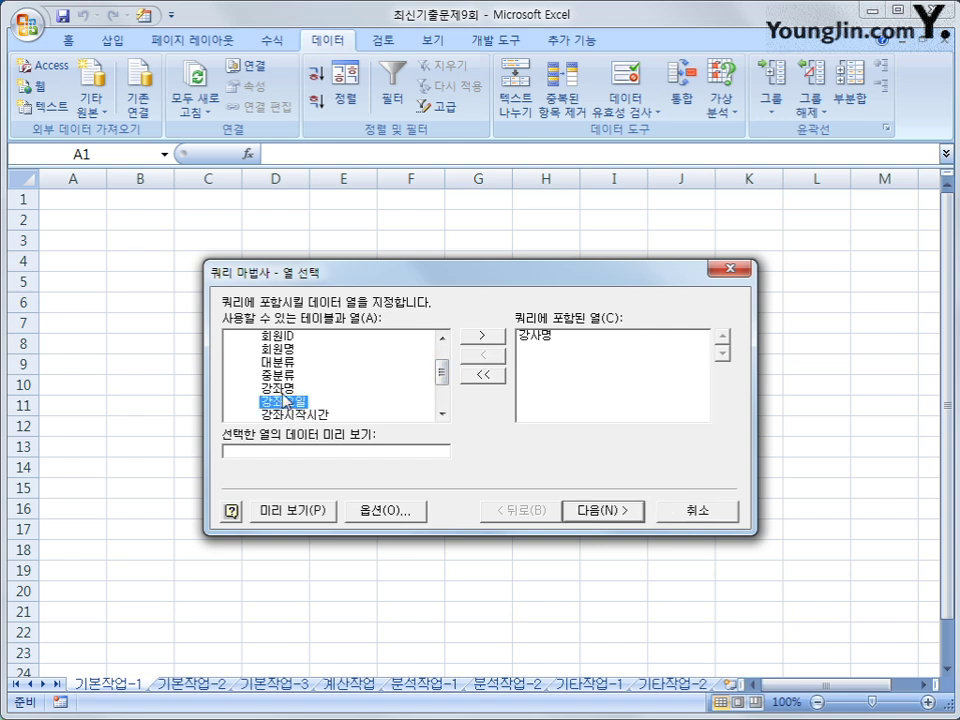
double_click(285, 390)
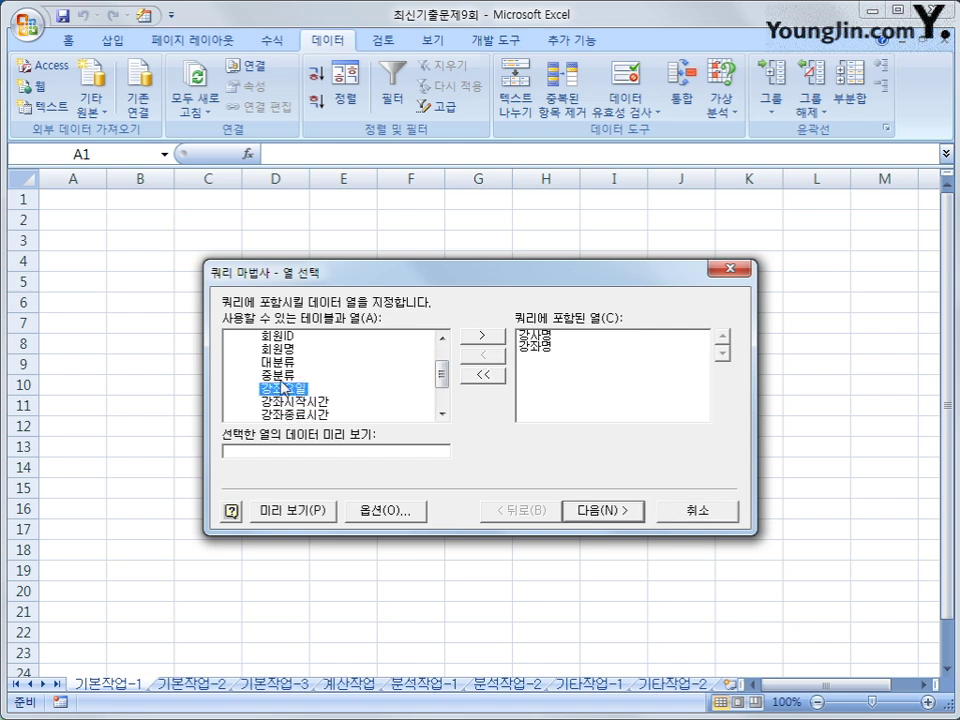
double_click(285, 350)
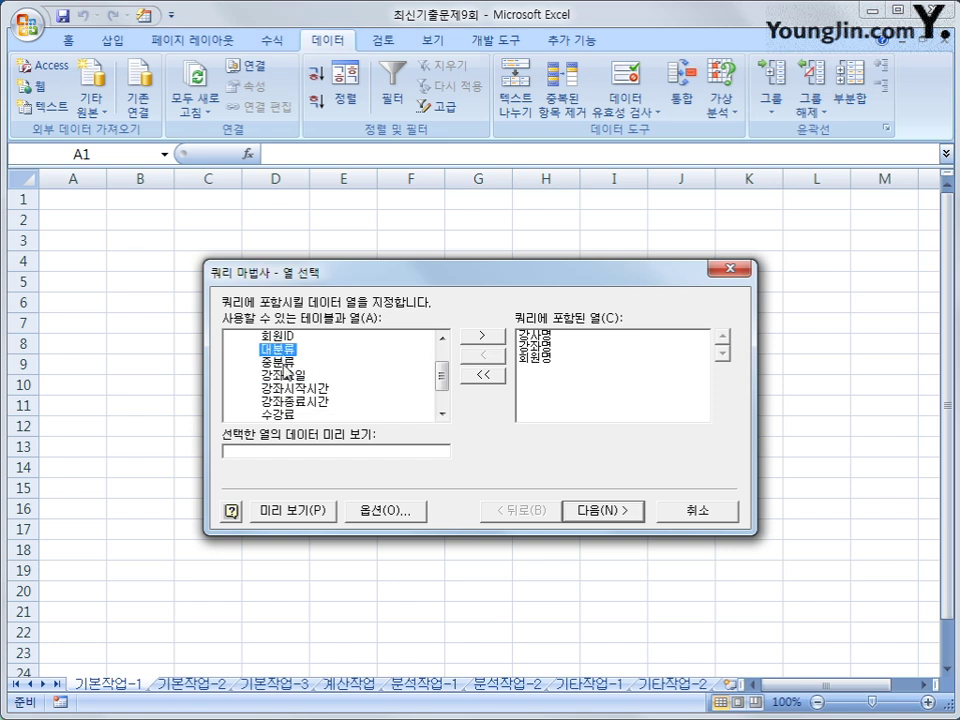
double_click(282, 414)
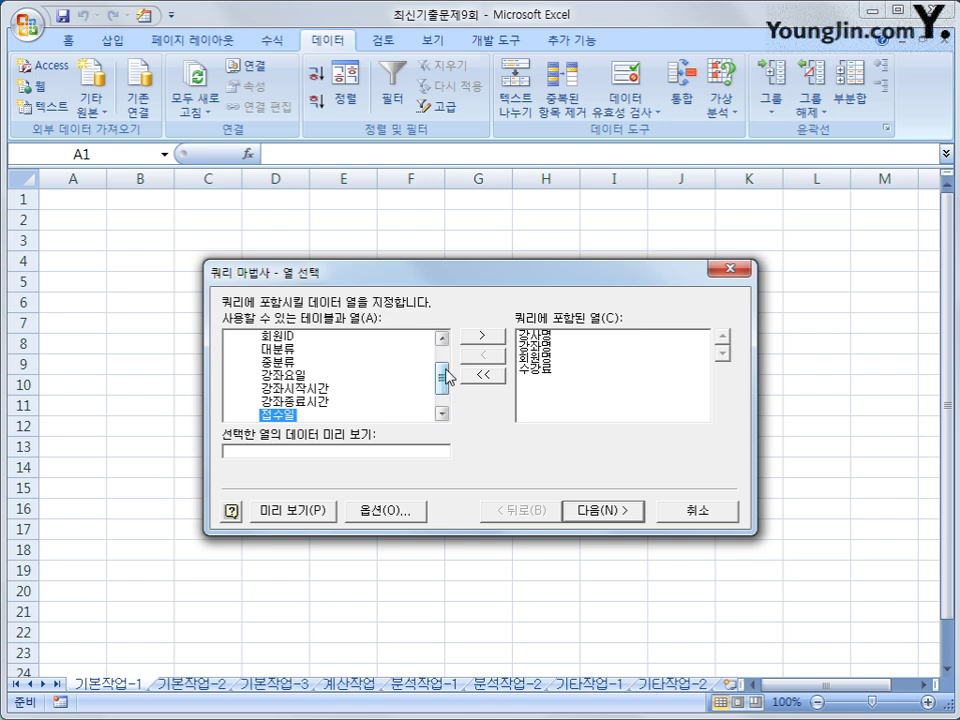
left_click_drag(441, 370, 445, 388)
double_click(290, 401)
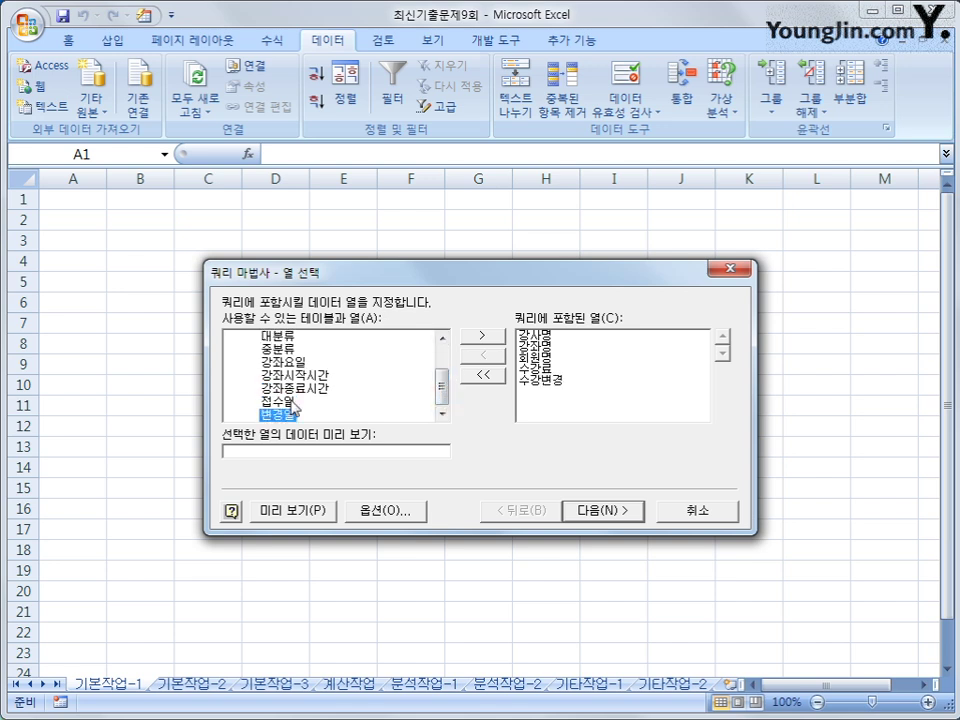
double_click(302, 363)
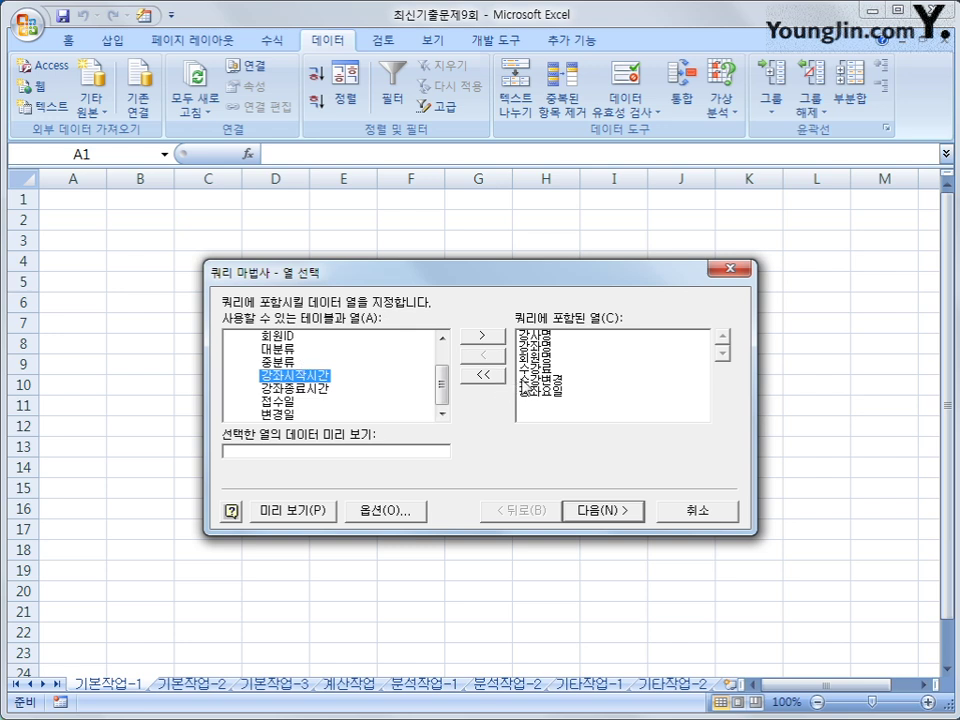
Check the order of the columns included in the query and continue to the data filter stage.
left_click(546, 347)
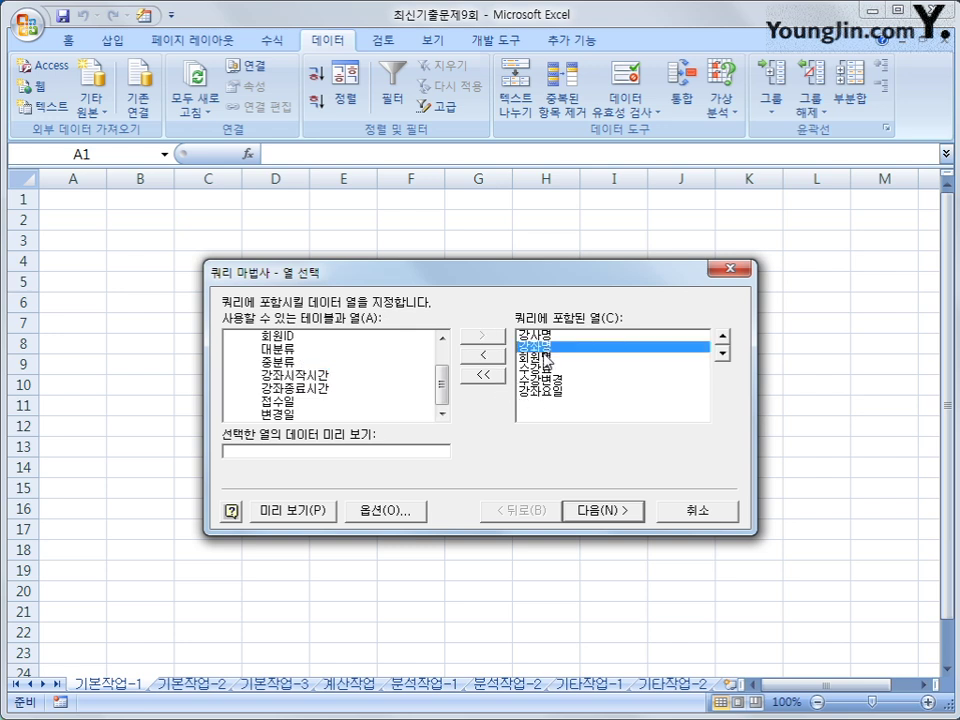
key("Down")
key("Down")
left_click(545, 383)
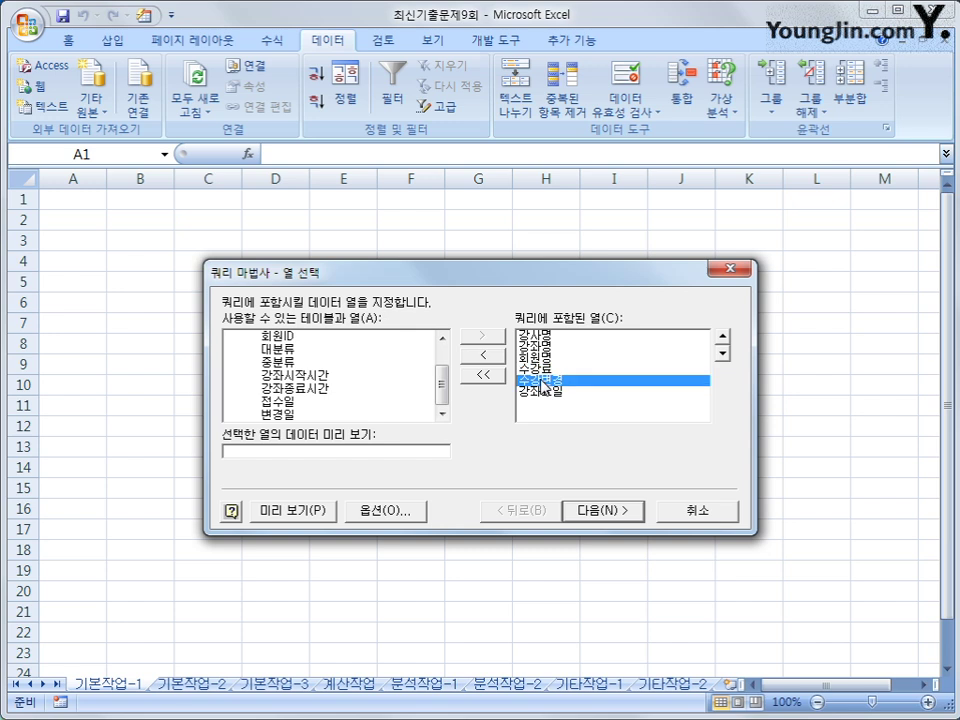
left_click(539, 393)
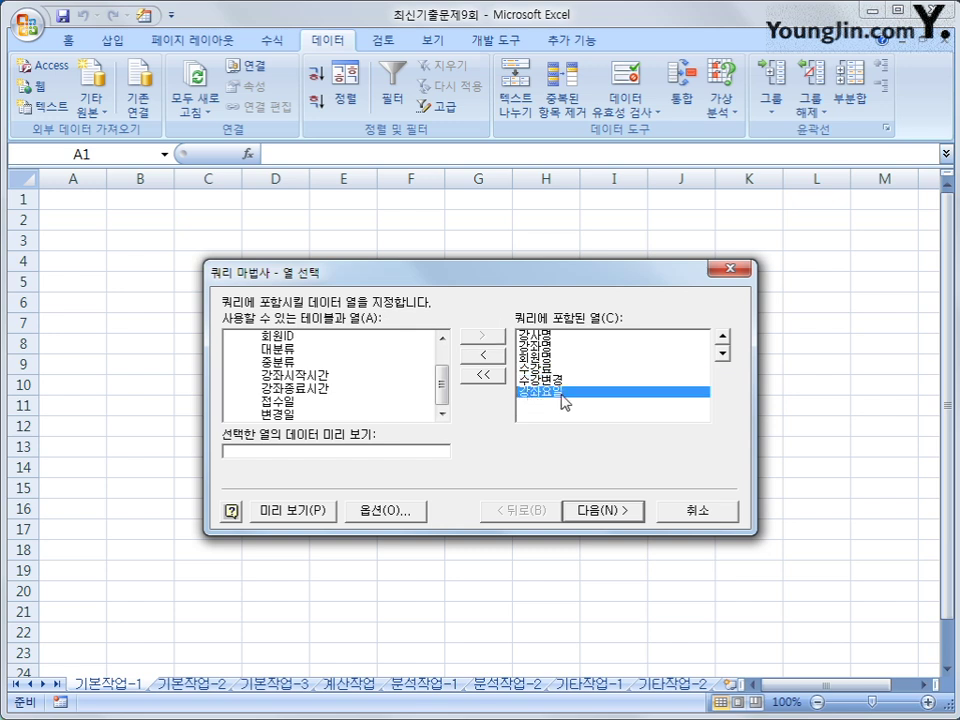
left_click(596, 515)
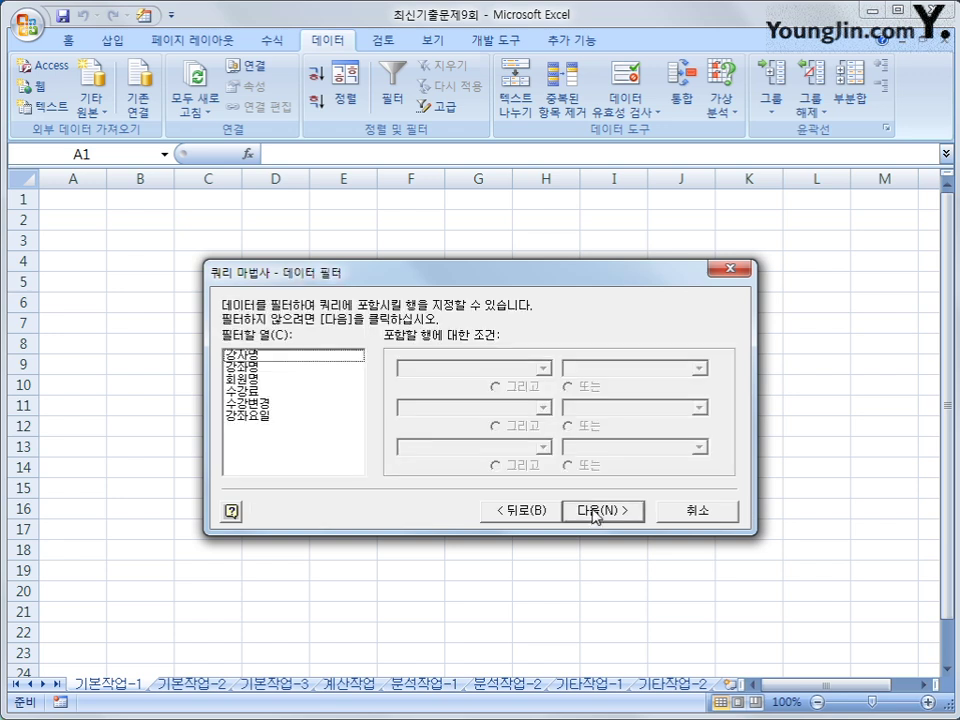
Add a filter condition so that 강사명 equals the first required instructor's name.
left_click(265, 357)
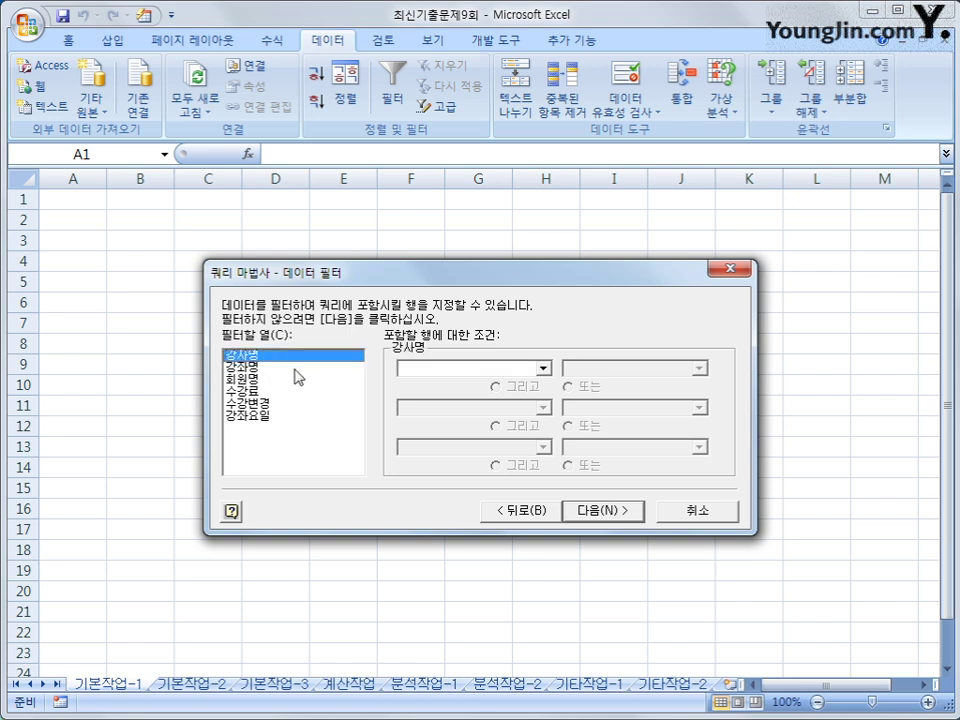
left_click(543, 368)
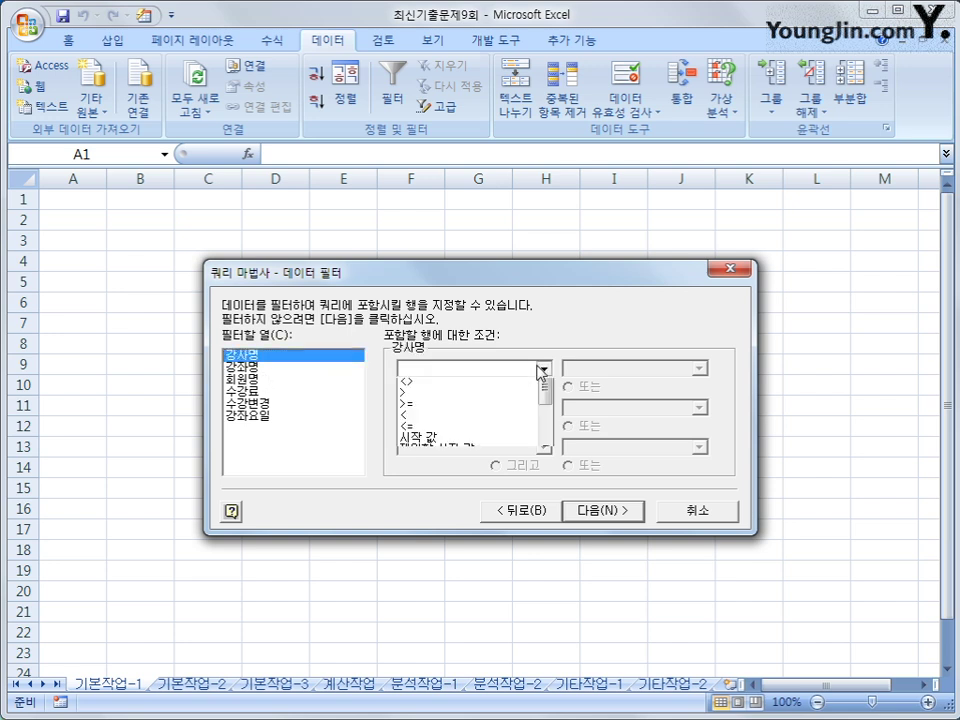
left_click(519, 398)
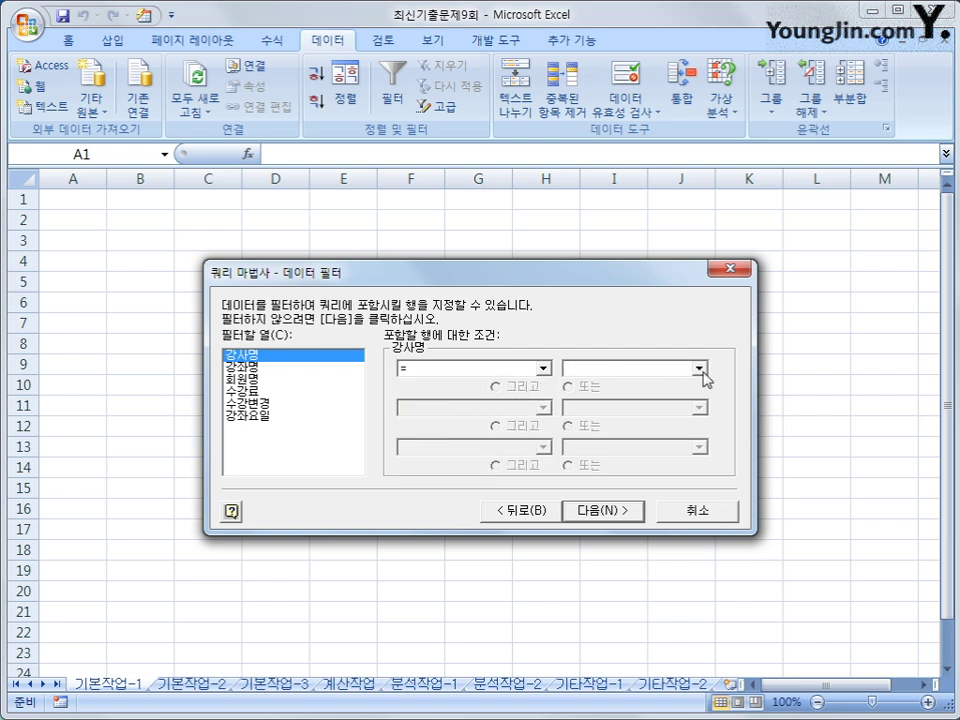
left_click(700, 372)
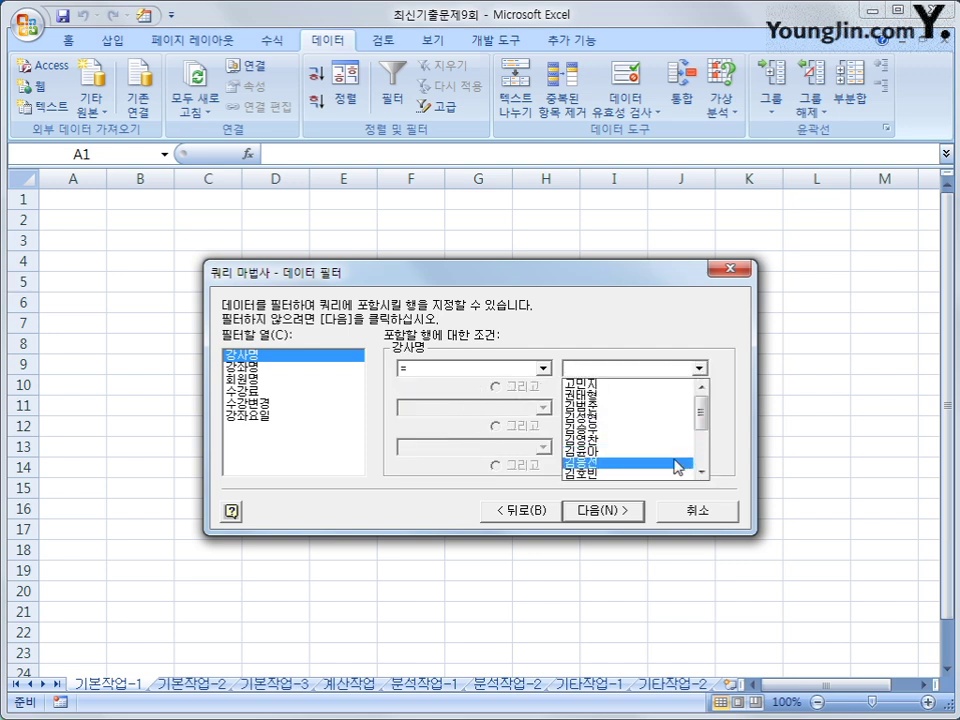
left_click(671, 474)
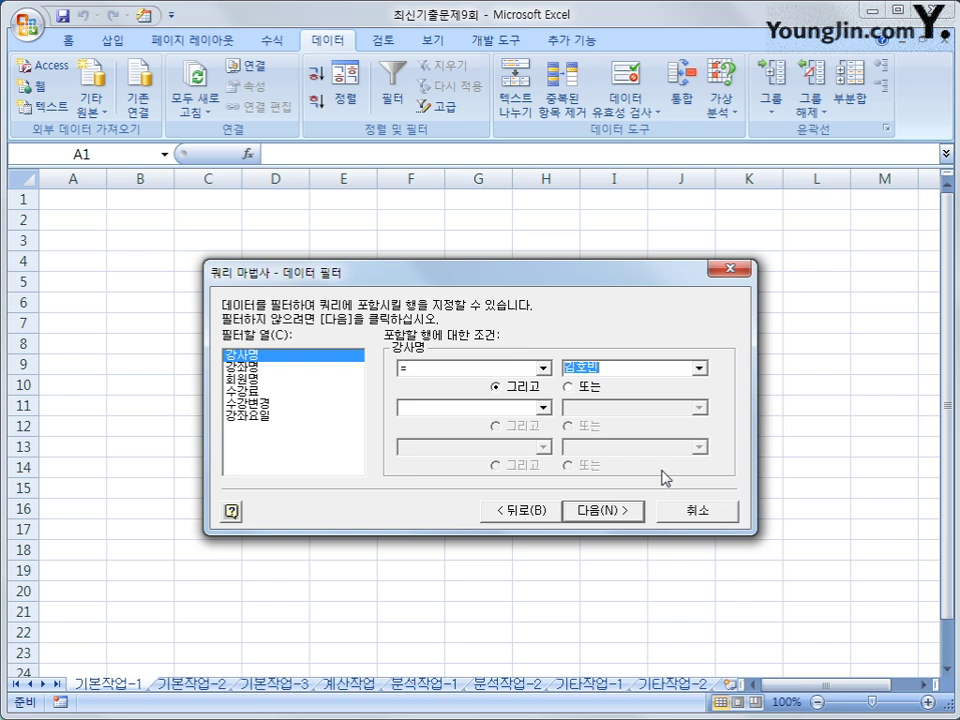
Add an alternative (또는) condition so that 강사명 equals the second required instructor's name.
left_click(578, 390)
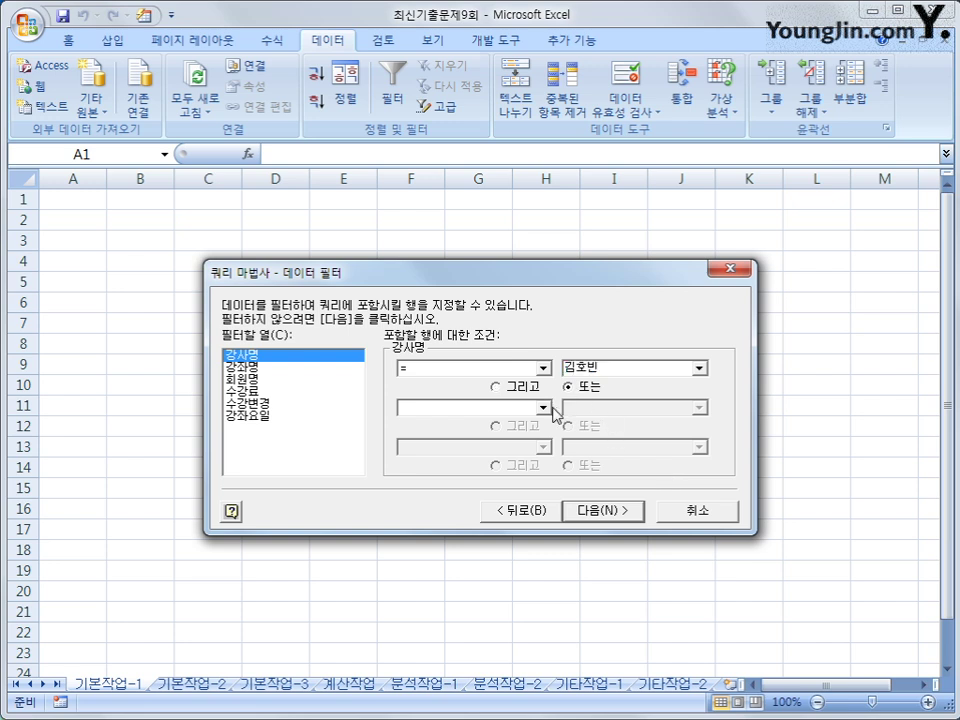
left_click(543, 407)
left_click(527, 440)
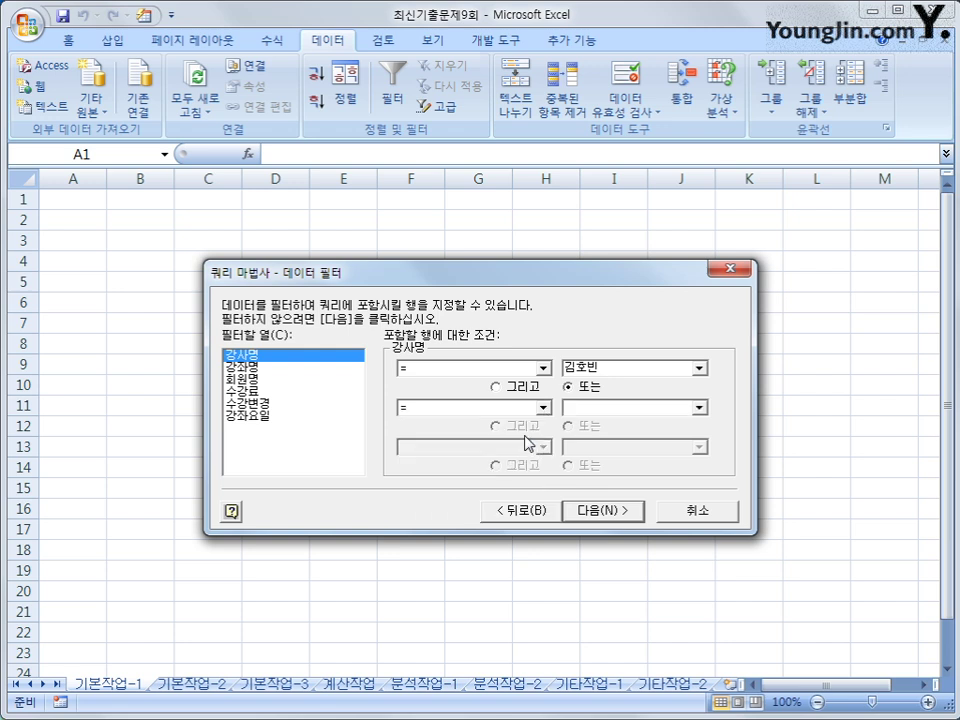
left_click(699, 407)
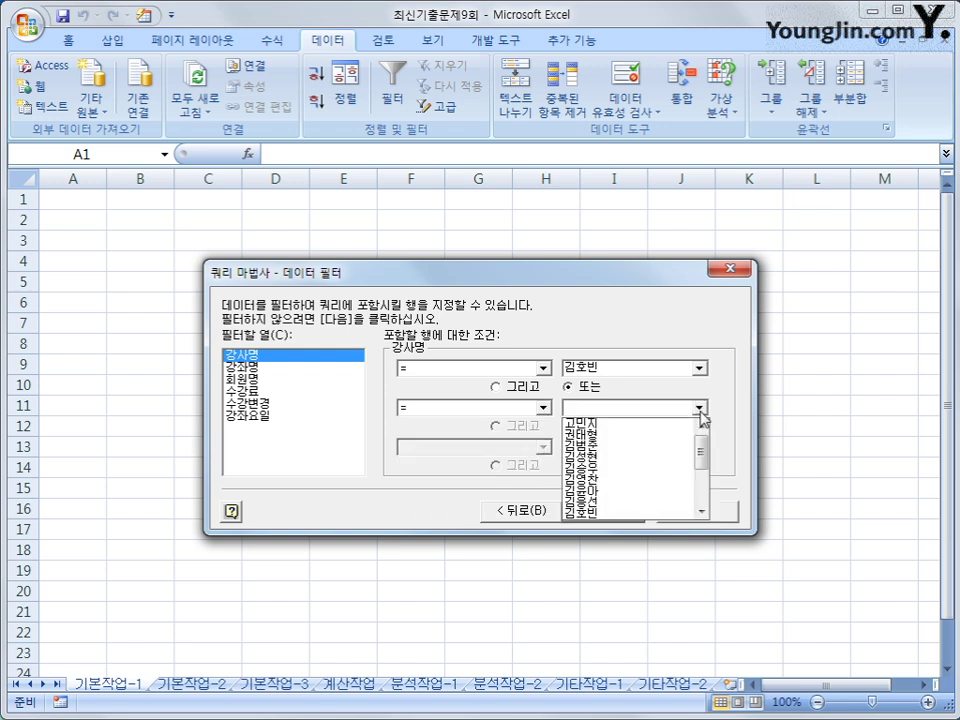
left_click(669, 489)
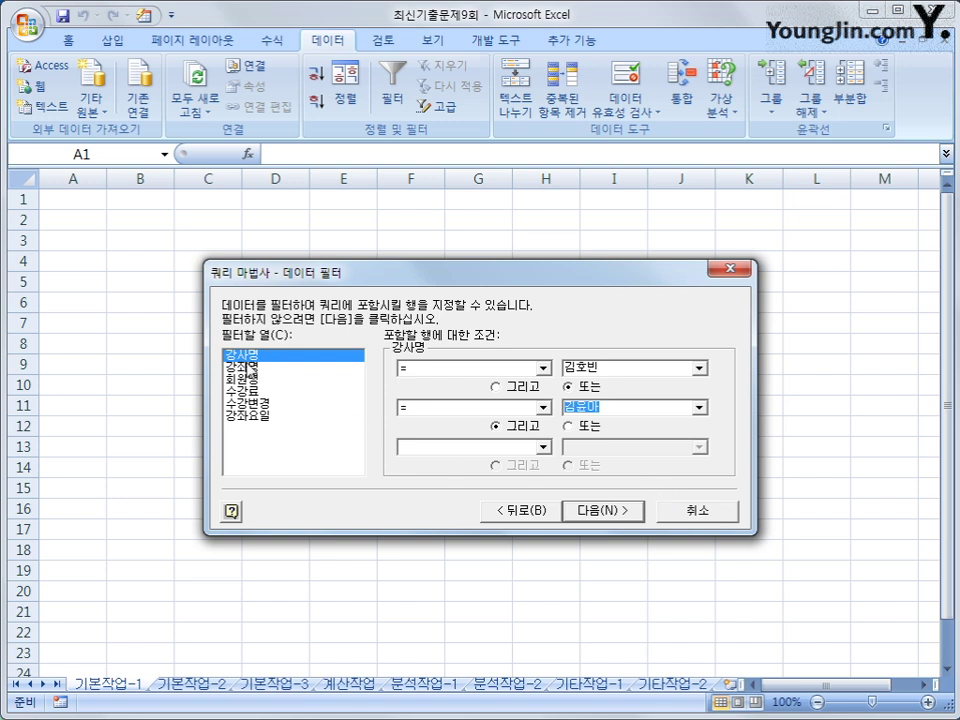
Add a filter condition so that 수강변경 equals 0 and continue to the sort order stage.
left_click(250, 403)
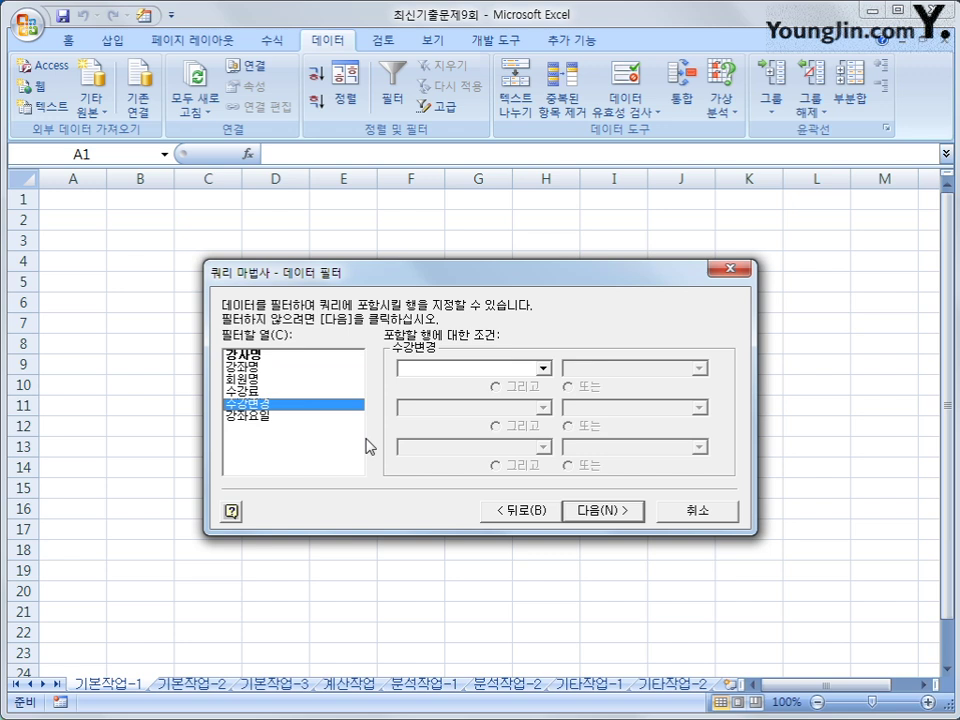
left_click(461, 367)
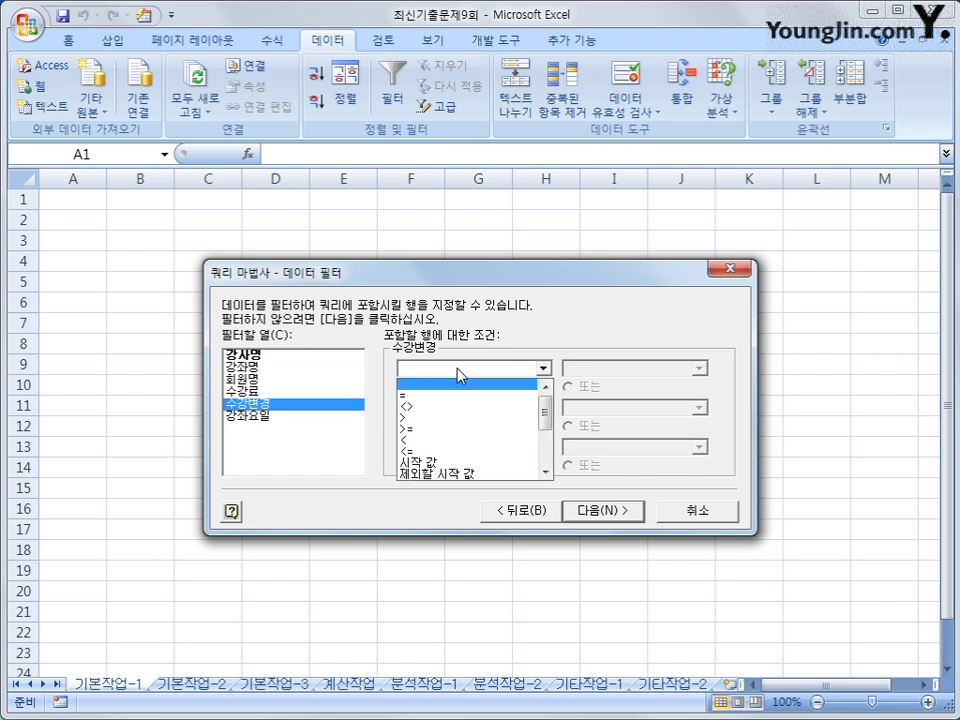
left_click(458, 396)
left_click(566, 368)
type("0")
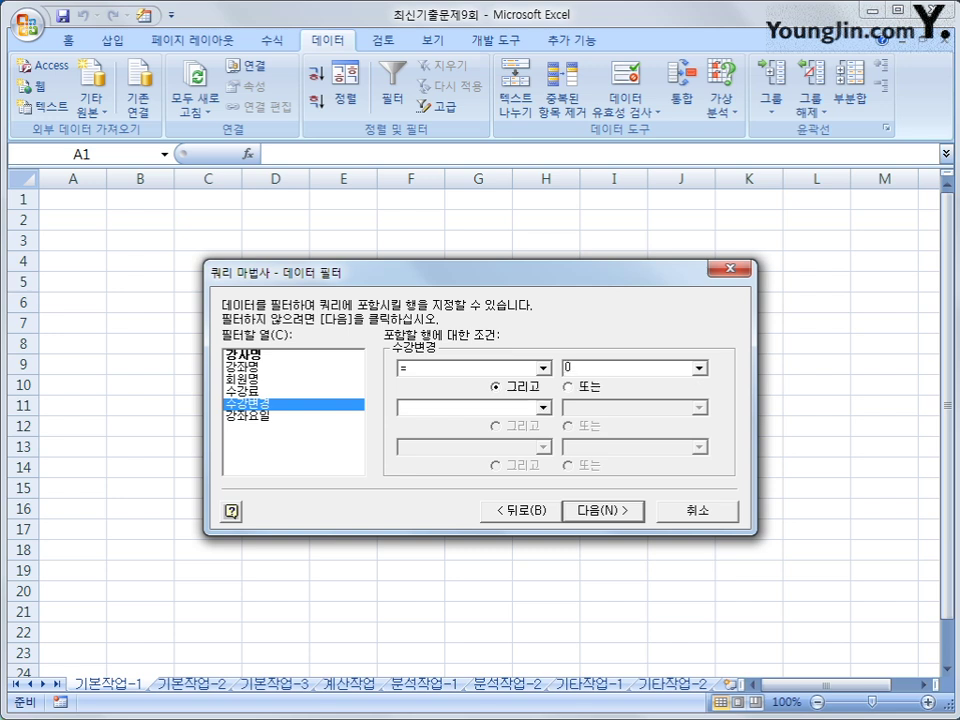
left_click(595, 512)
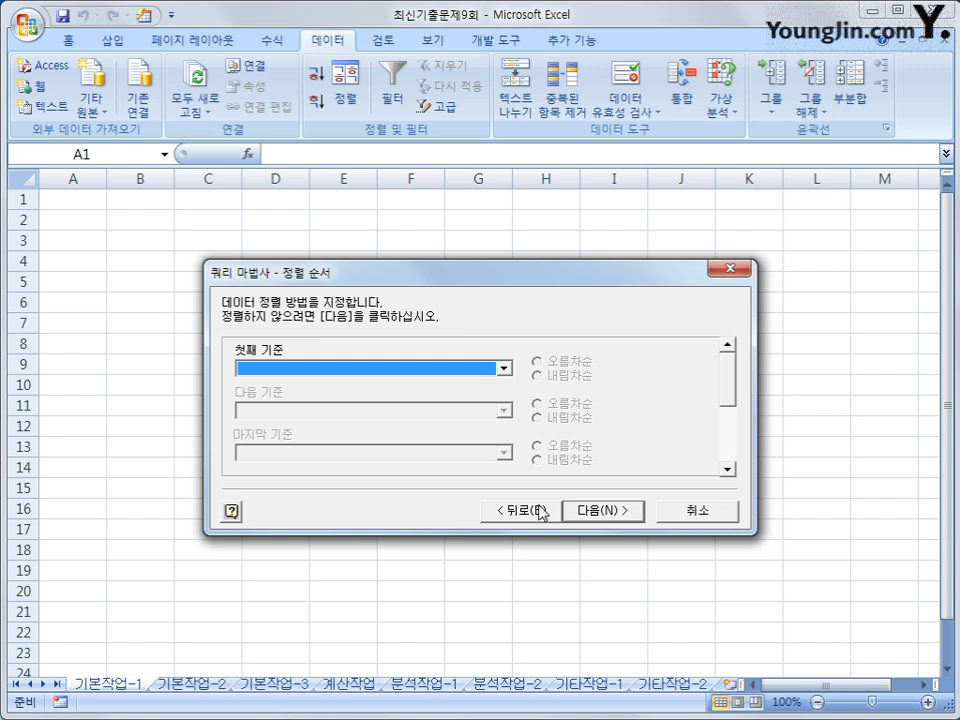
Sort the query results in ascending order (오름차순) by 강사명, 강좌명 and 회원명, in that order.
left_click(451, 373)
left_click(434, 396)
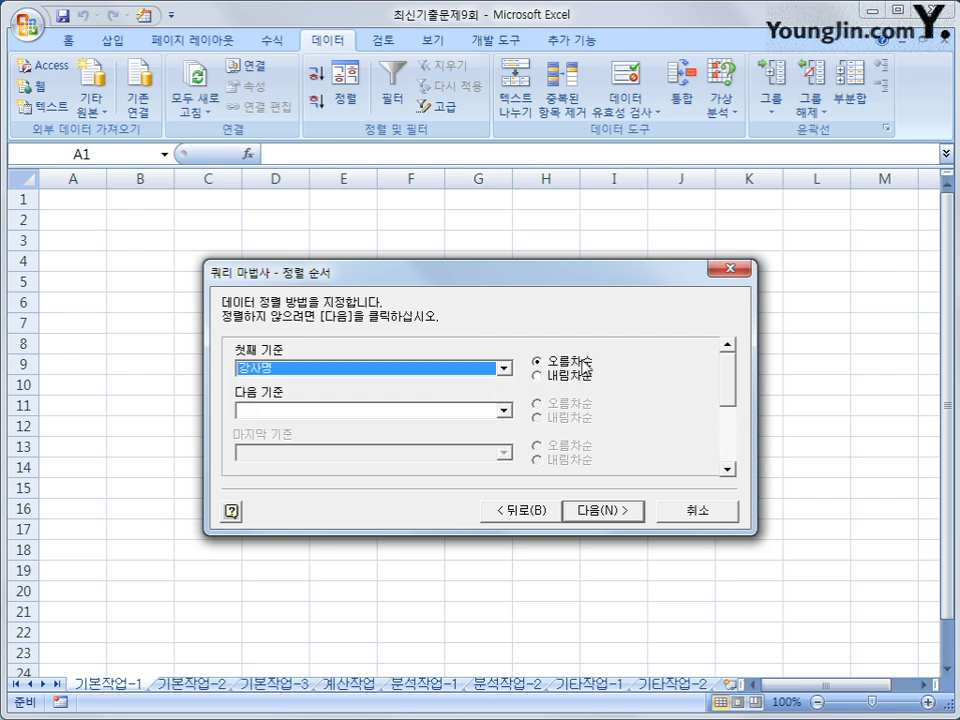
left_click(505, 411)
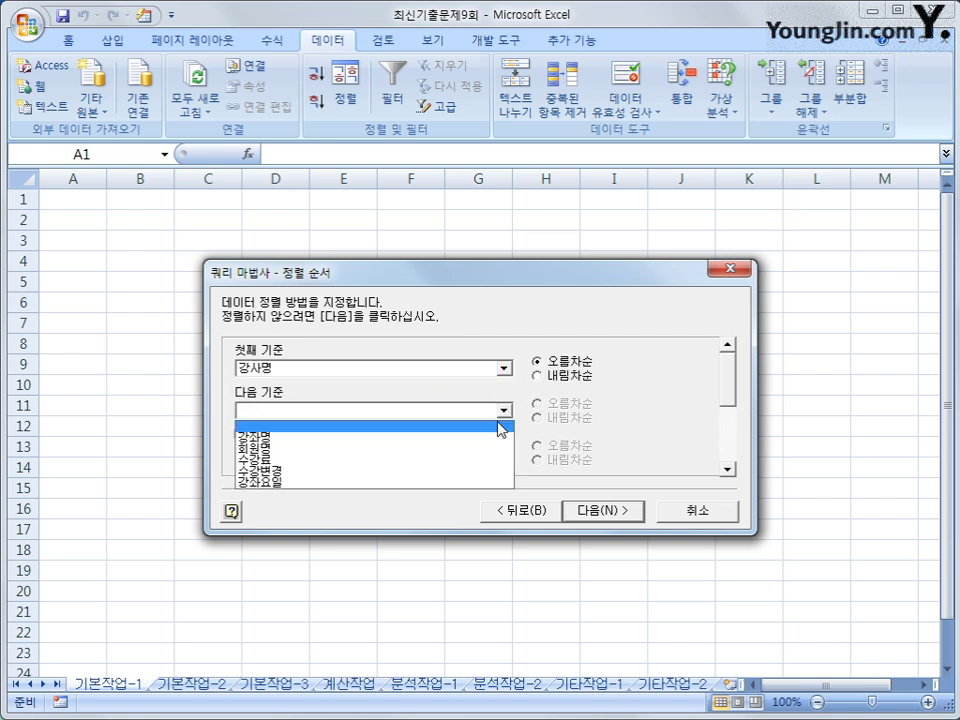
left_click(478, 438)
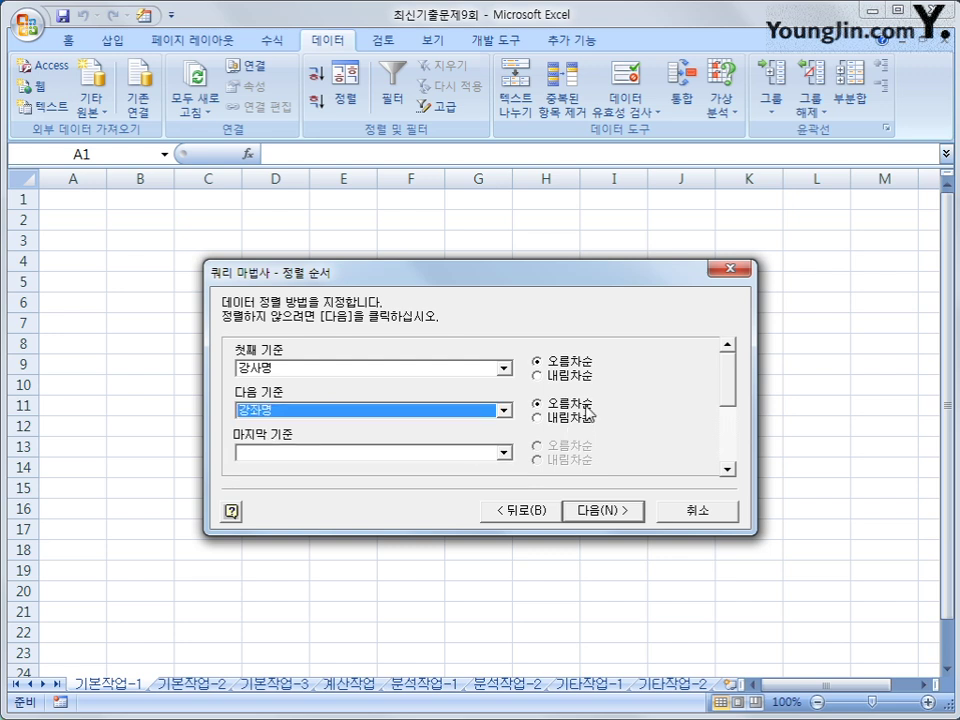
left_click(503, 452)
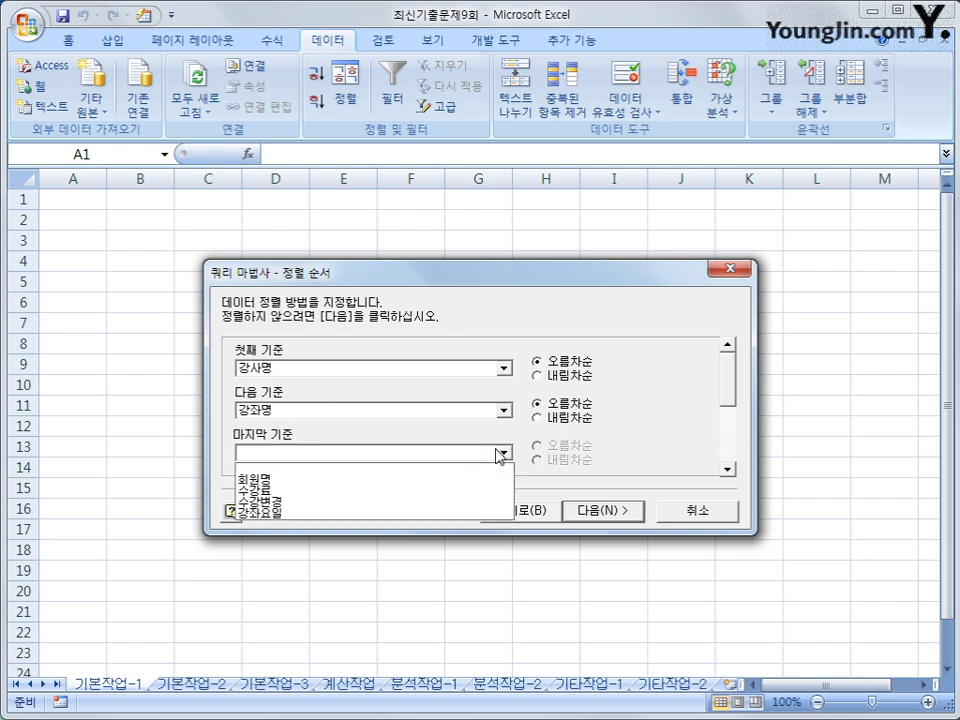
left_click(488, 479)
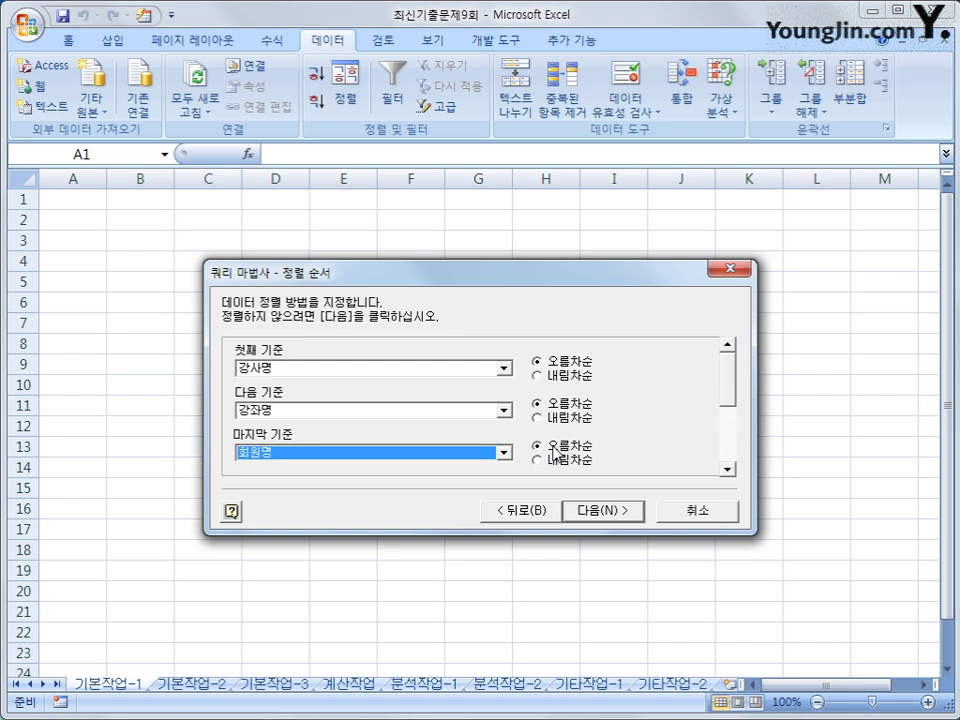
left_click(555, 452)
Finish the query and return its data to Excel as a table in the existing worksheet at $A$1.
left_click(614, 511)
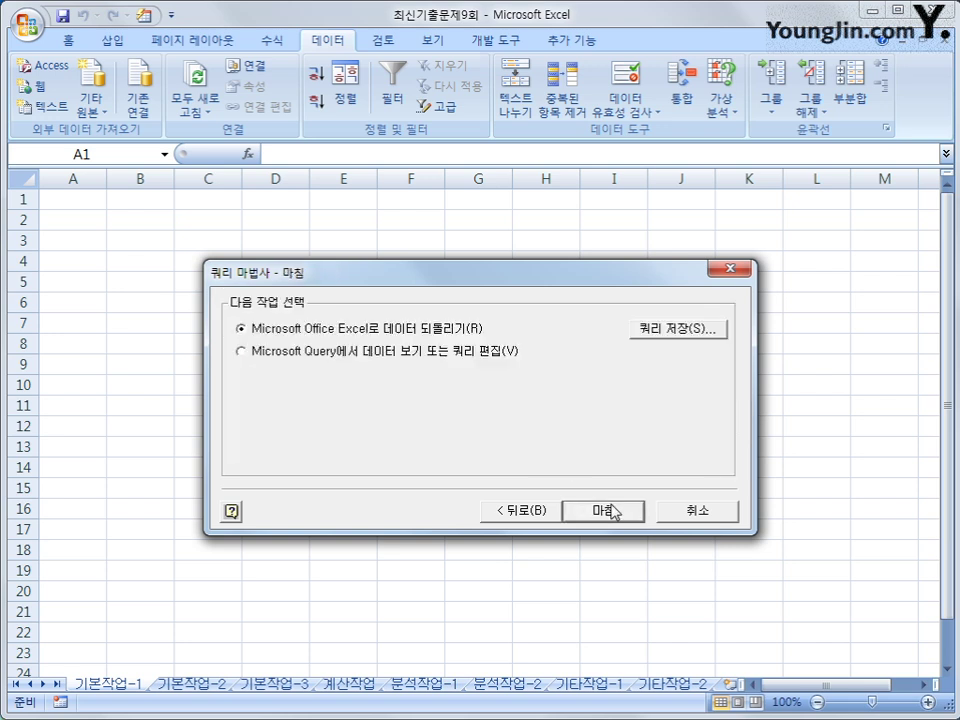
left_click(605, 511)
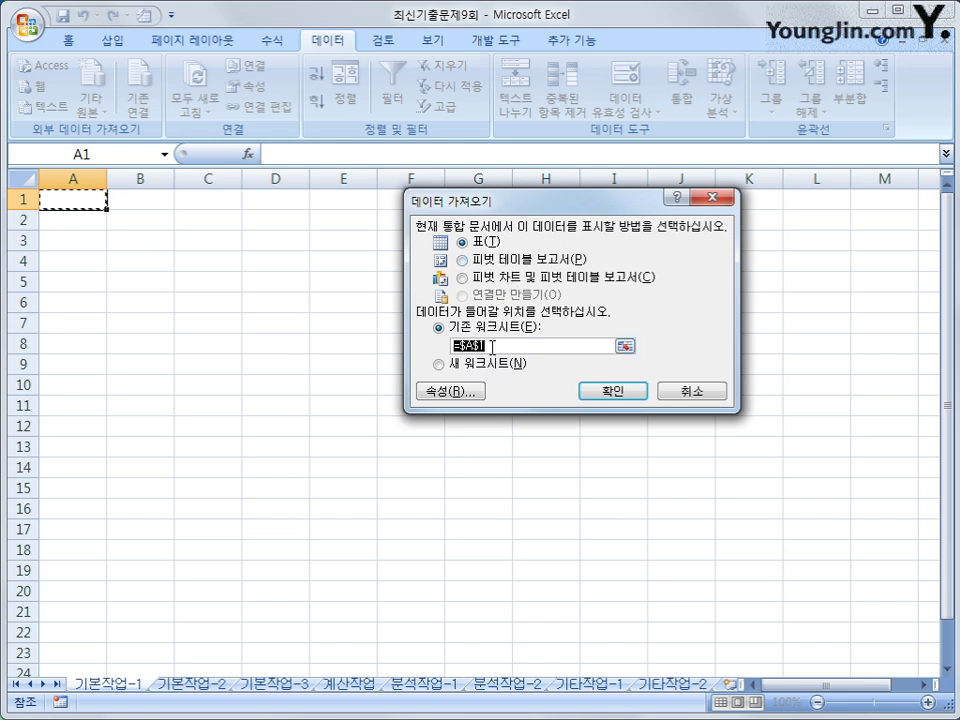
left_click(626, 393)
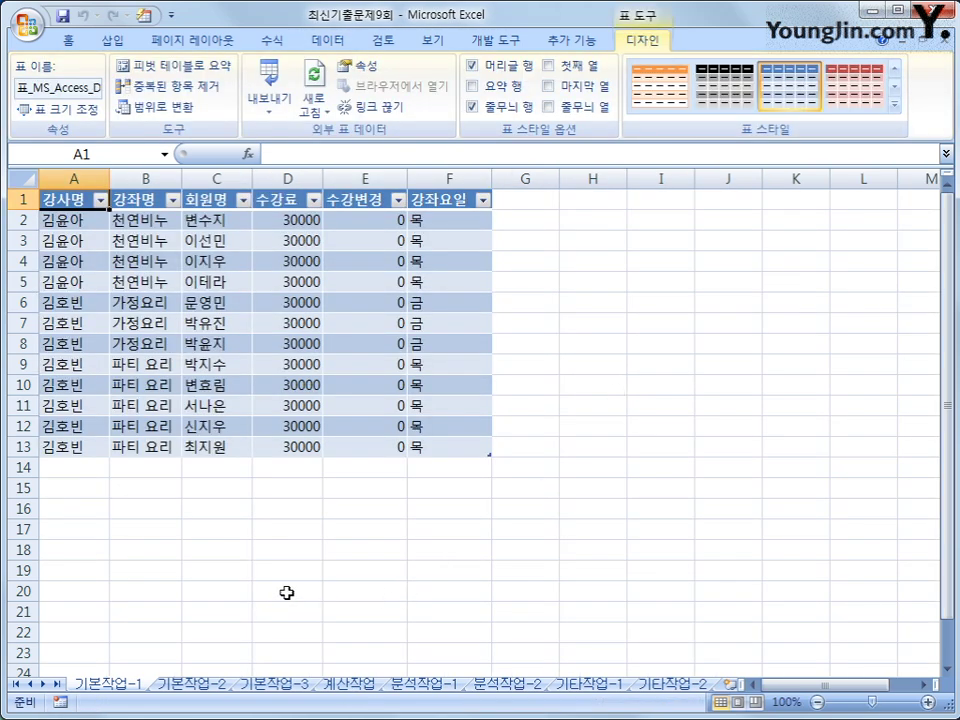
On the 기본작업-2 sheet, copy the 강사명 header and the instructor's name from D17 into J3:J4 under [표2].
left_click(200, 685)
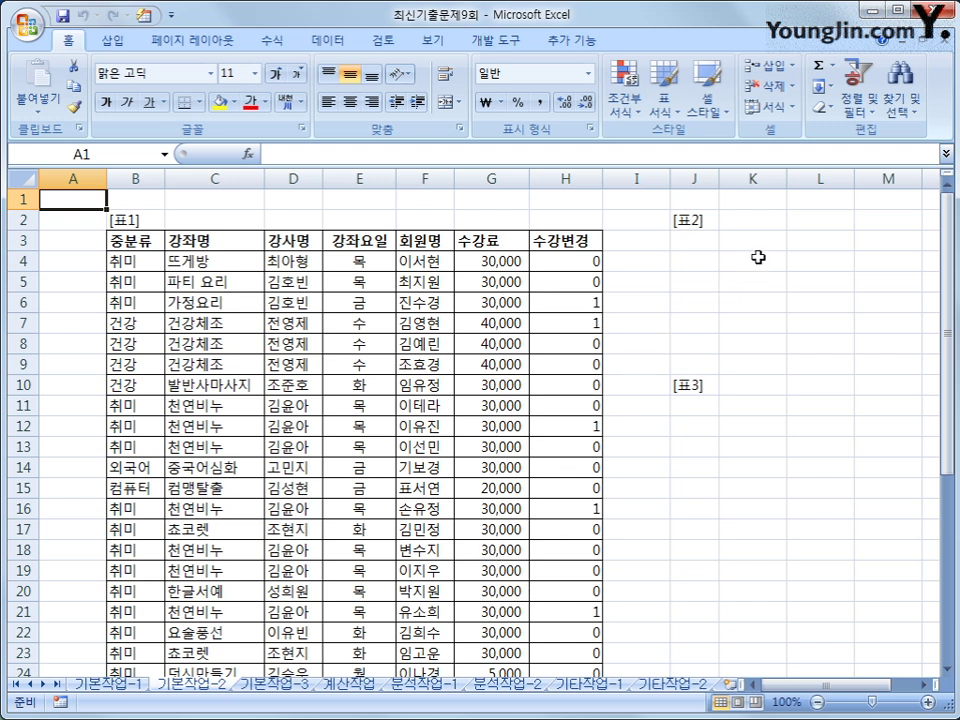
left_click(703, 238)
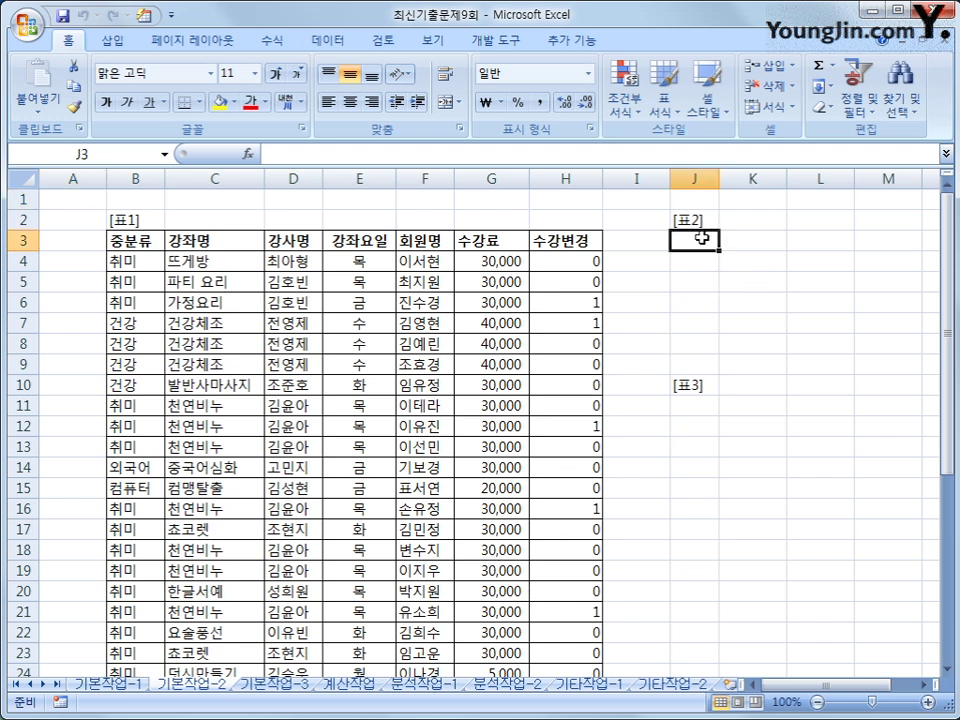
left_click_drag(703, 238, 812, 306)
left_click(690, 236)
left_click(299, 241)
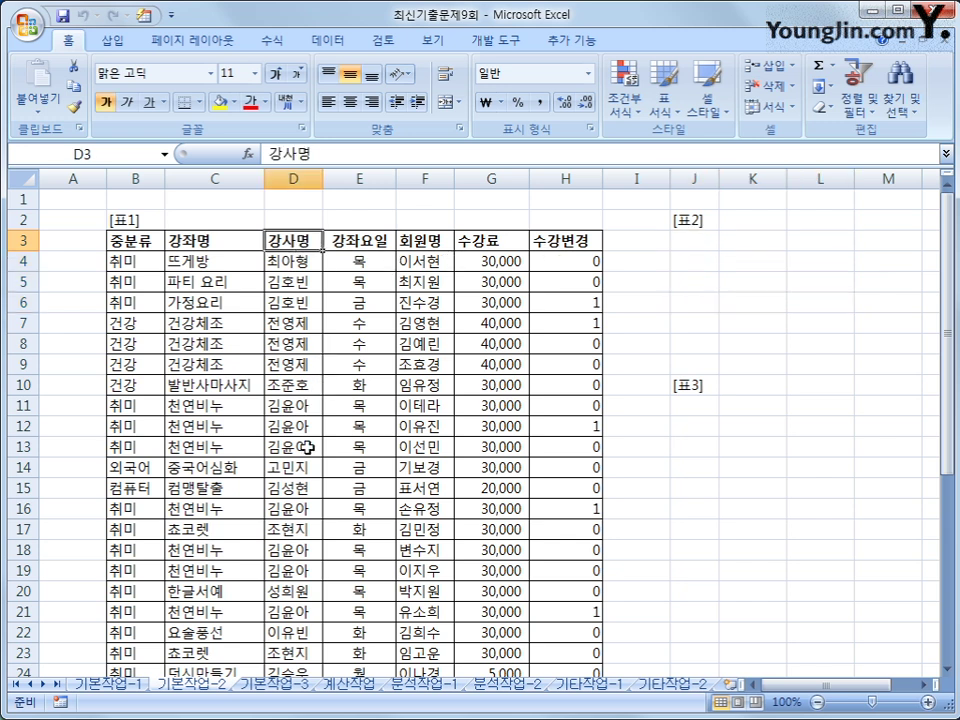
left_click(303, 532, "ctrl")
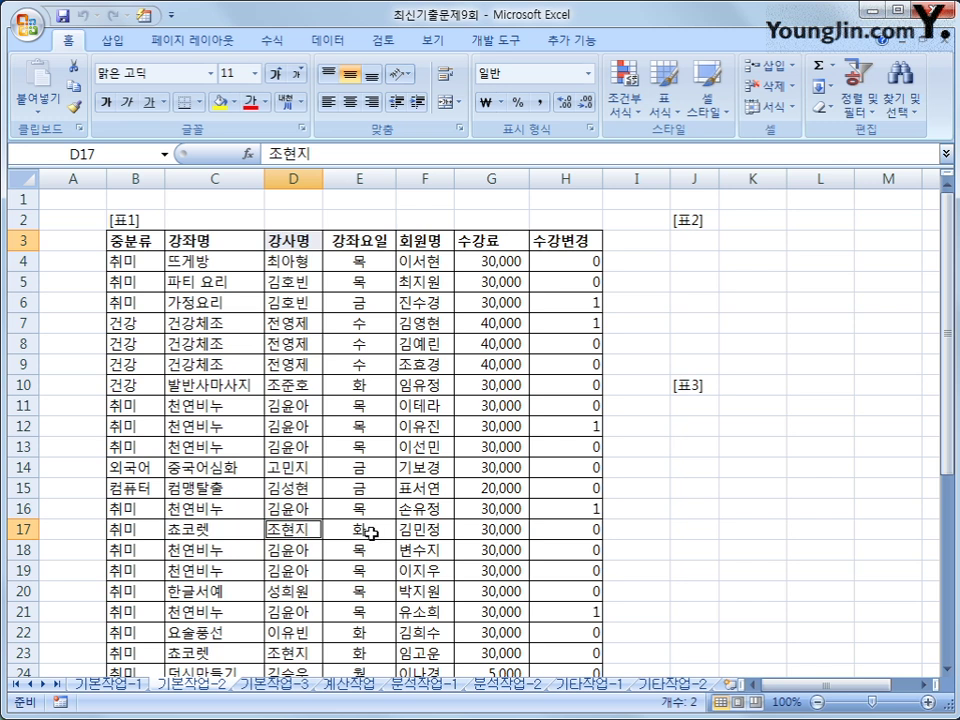
key("ctrl+c")
left_click(688, 241)
key("ctrl+v")
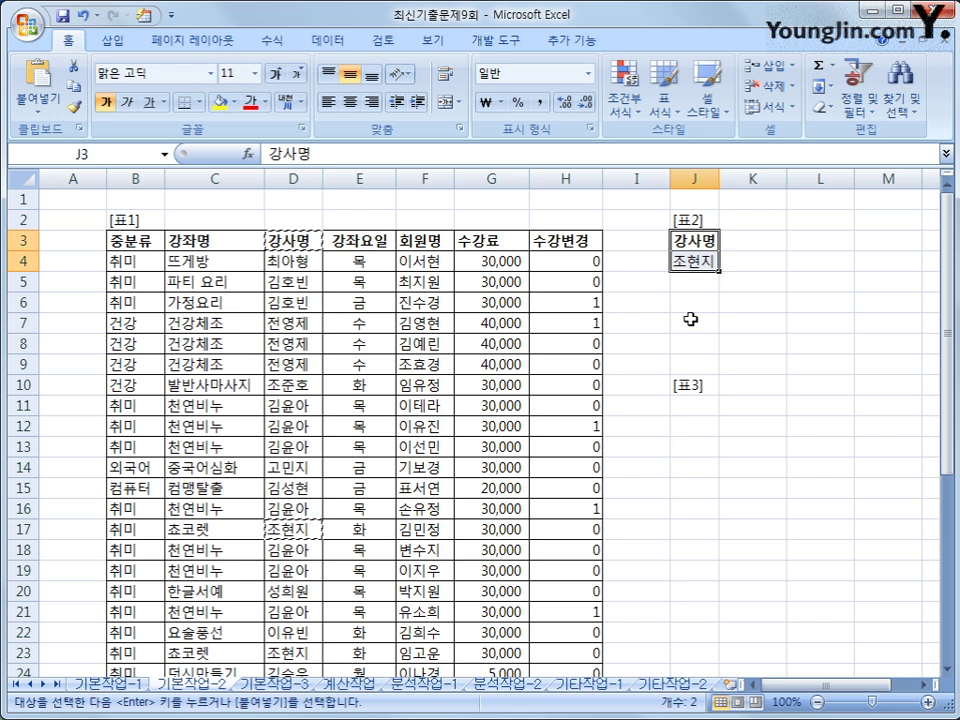
Copy the 수강변경 header and a value of 1 from [표1] to K3:K4, and move the 1 down to K5.
left_click(555, 241)
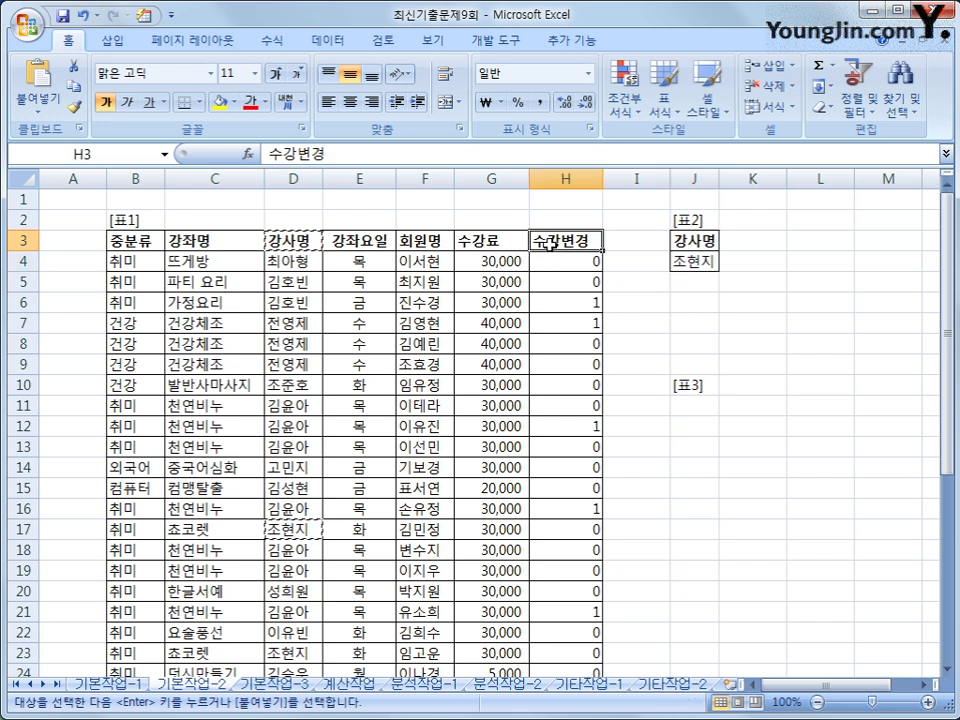
left_click(596, 302, "ctrl")
key("ctrl+c")
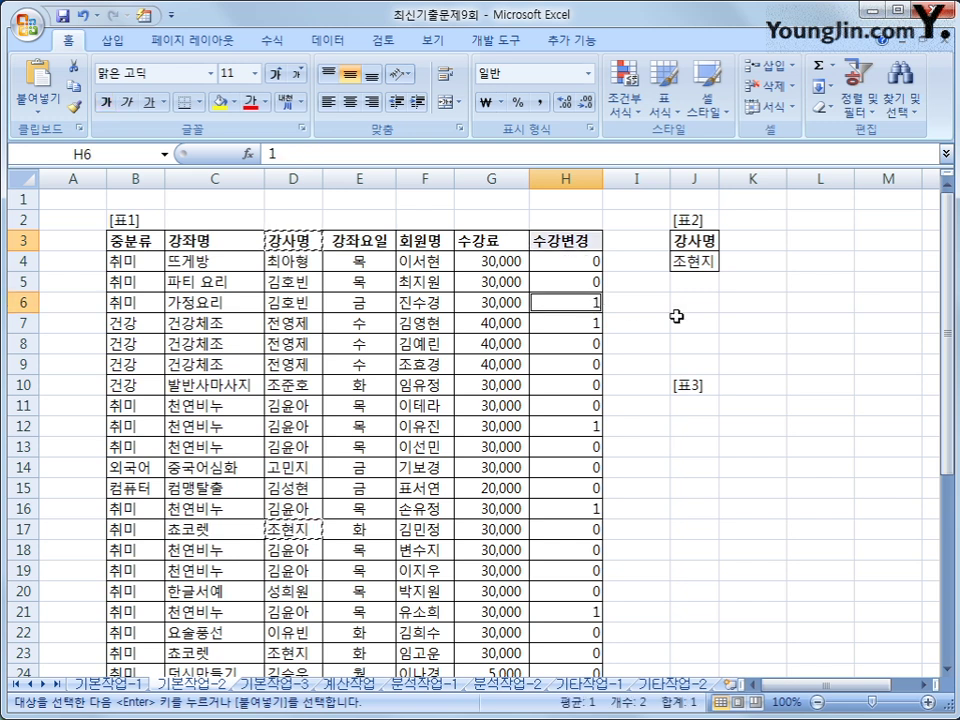
left_click(737, 241)
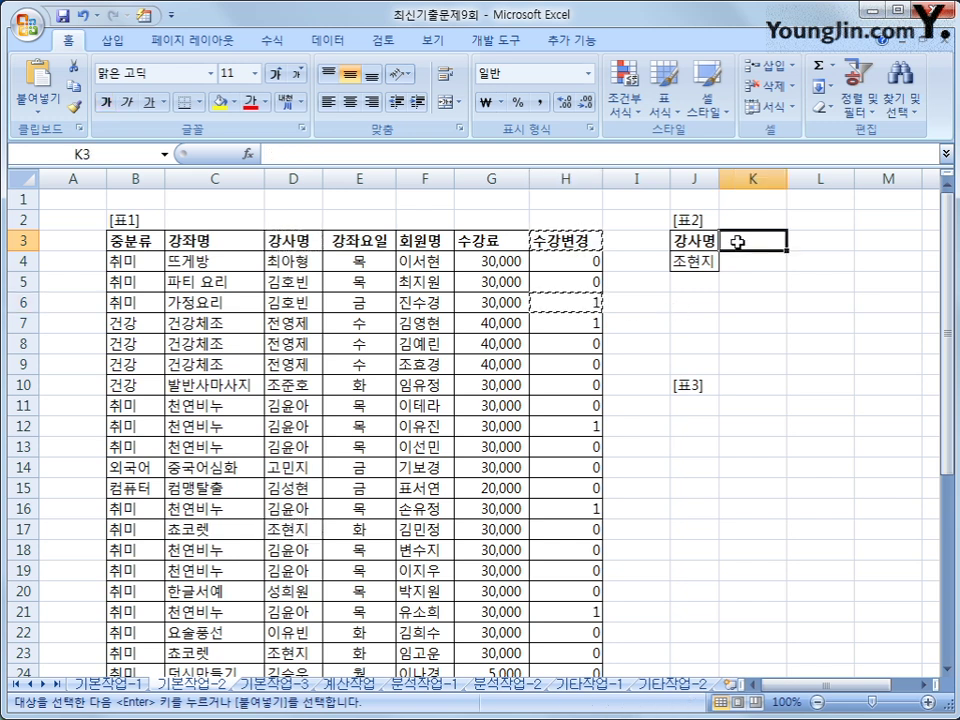
key("ctrl+v")
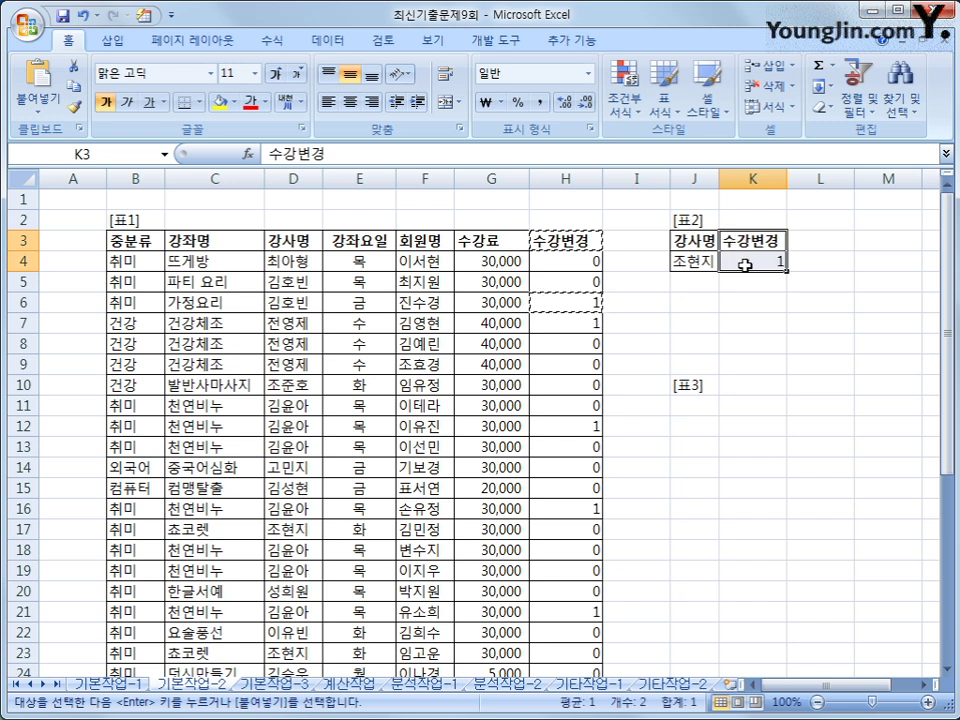
left_click(745, 263)
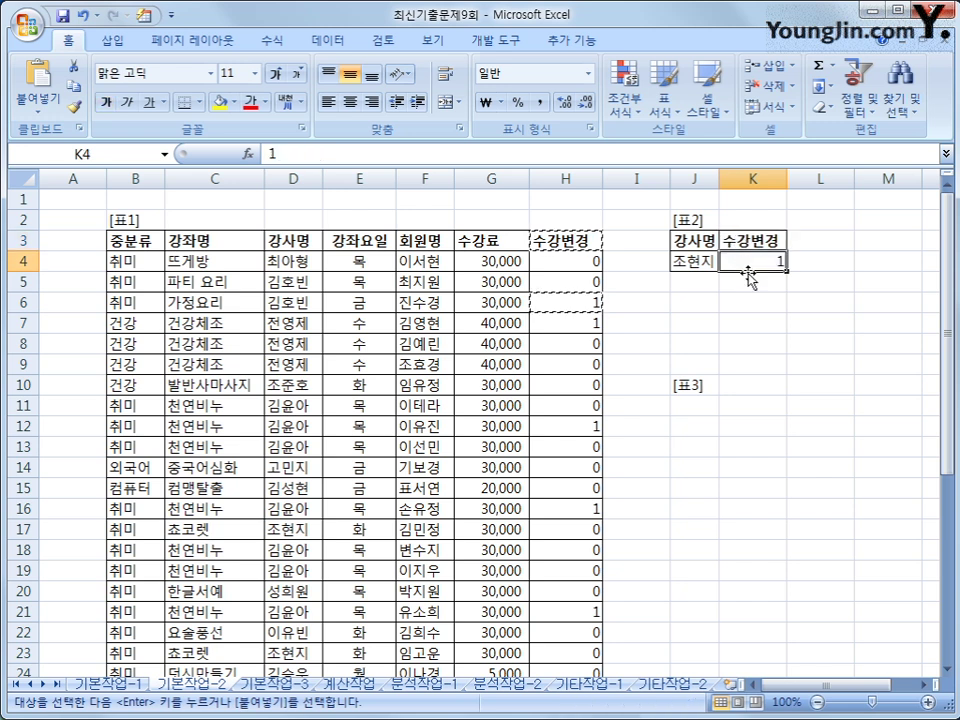
left_click_drag(748, 272, 750, 296)
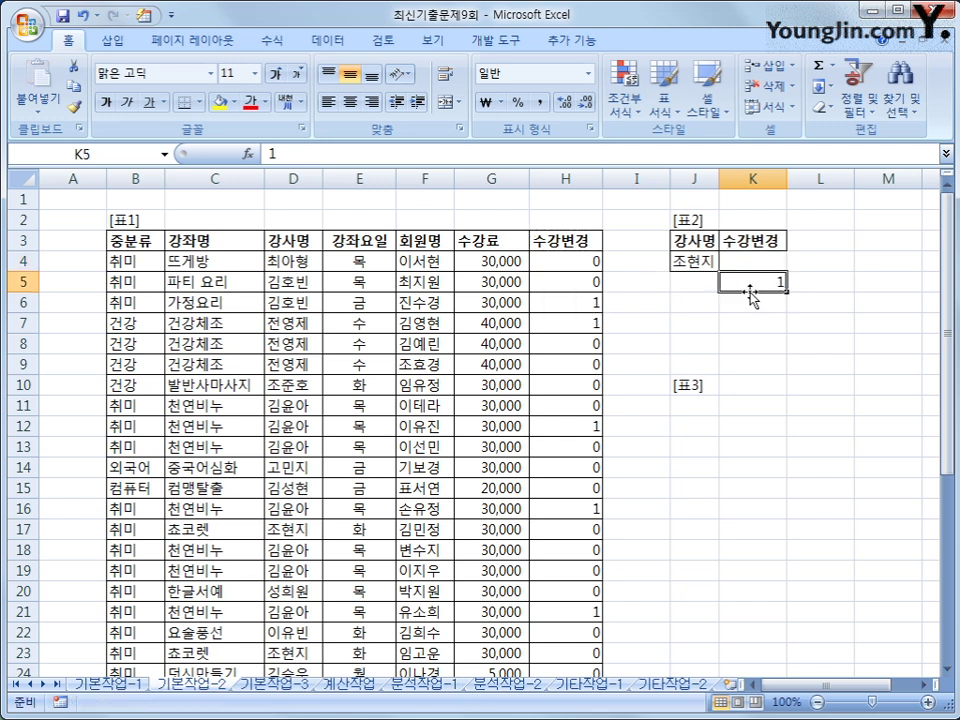
left_click_drag(683, 240, 707, 251)
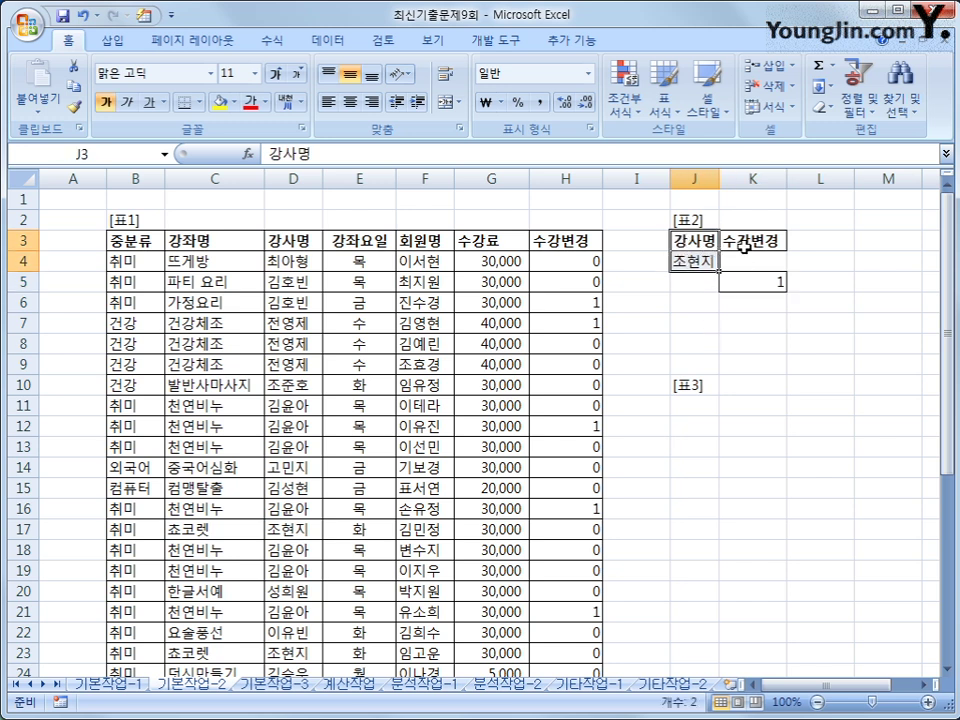
left_click(745, 240)
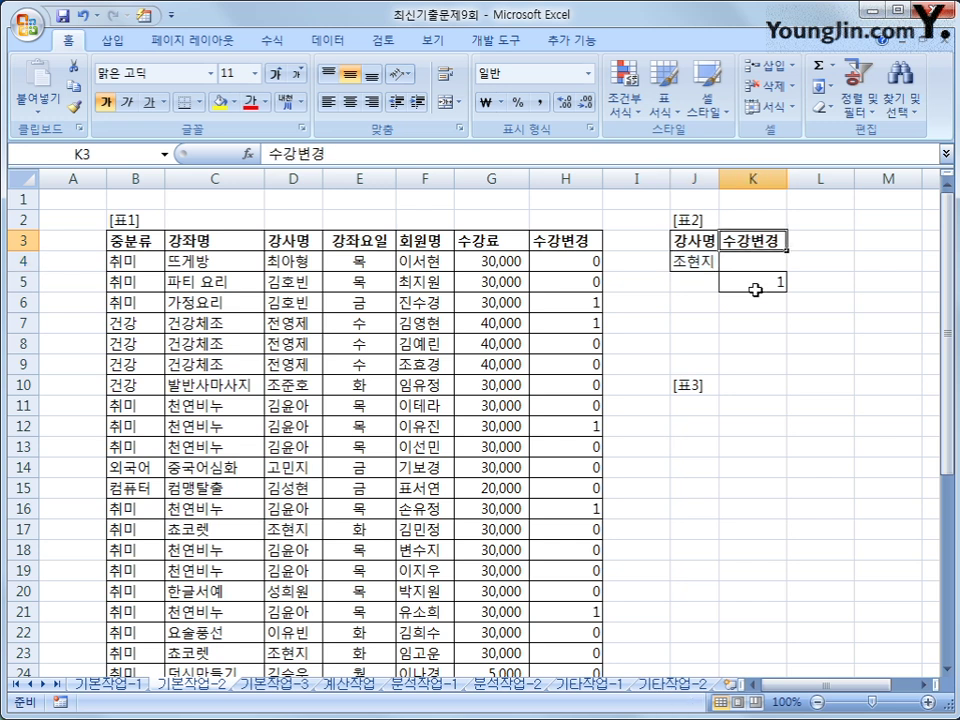
left_click(755, 287)
Enter 요일 in L3 as the header of the calculated criterion.
left_click(805, 242)
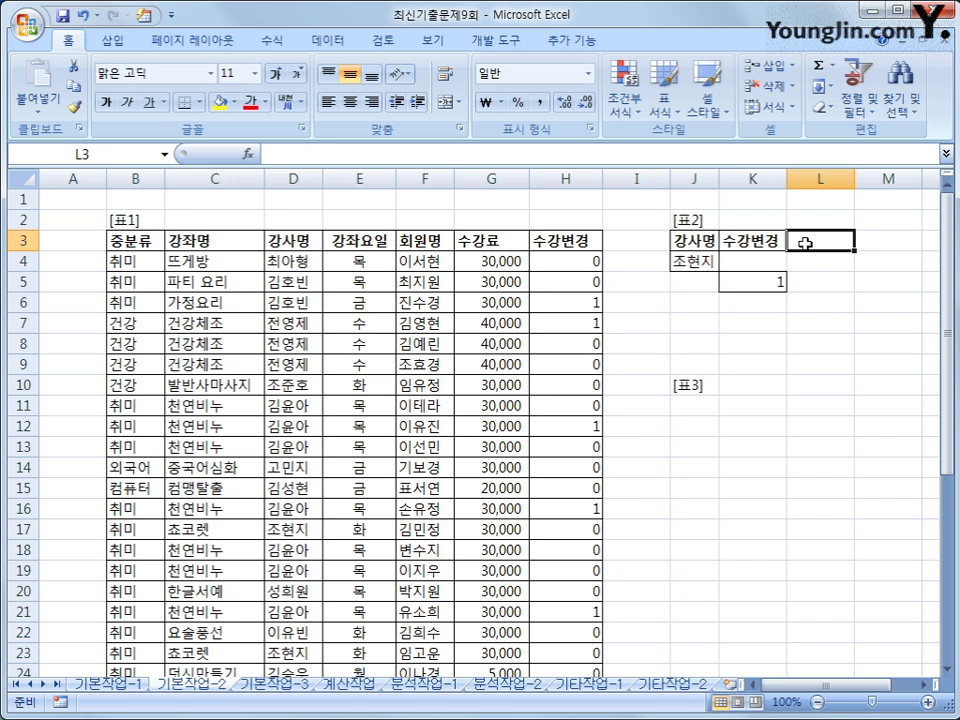
type("dyd")
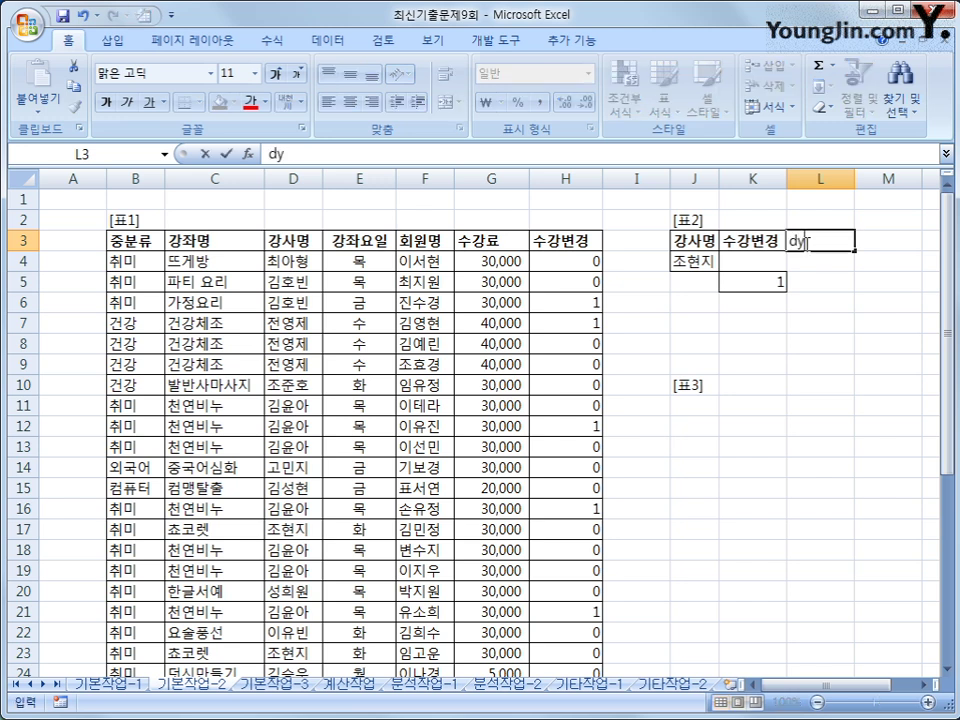
key("BackSpace")
key("BackSpace")
key("BackSpace")
type("요일")
key("Return")
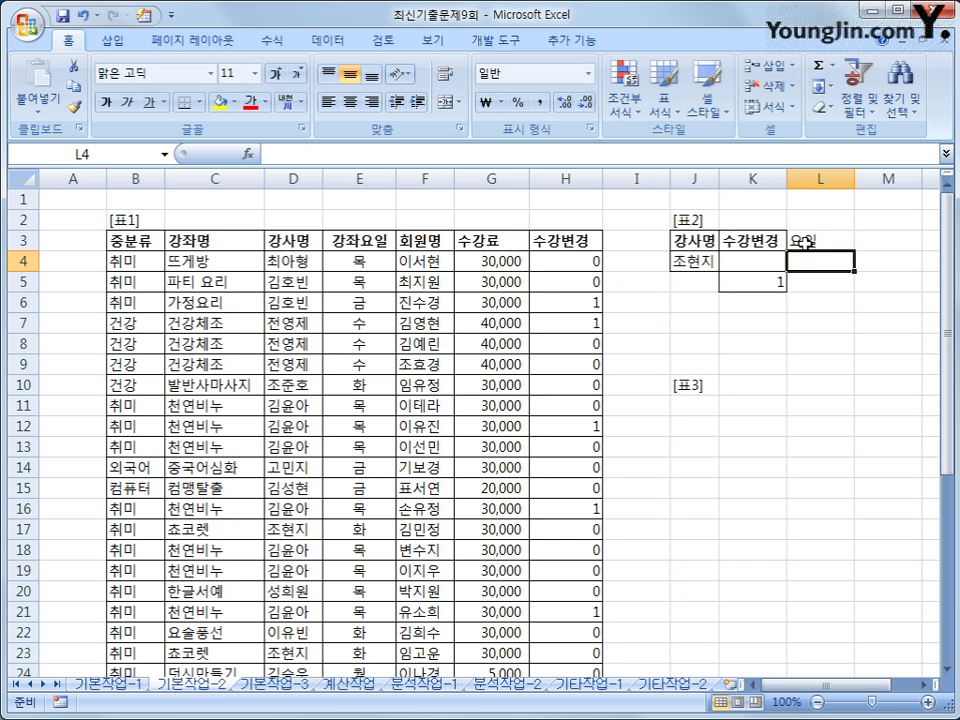
Enter the formula =OR(E4="화",E4="목") in L5 as the calculated criterion under 요일.
left_click(804, 279)
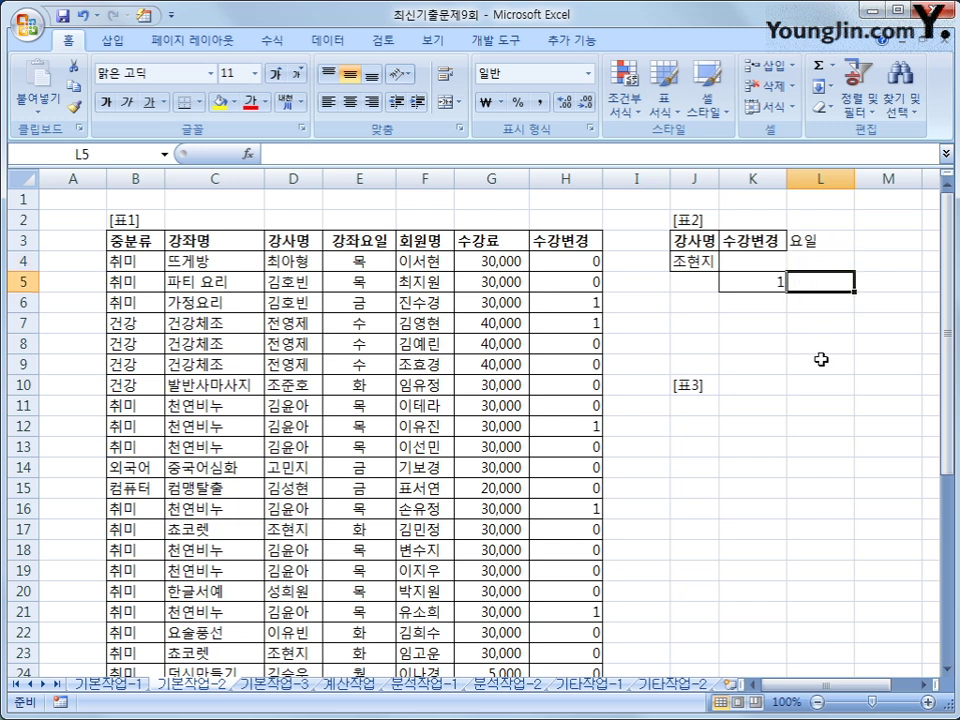
type("=")
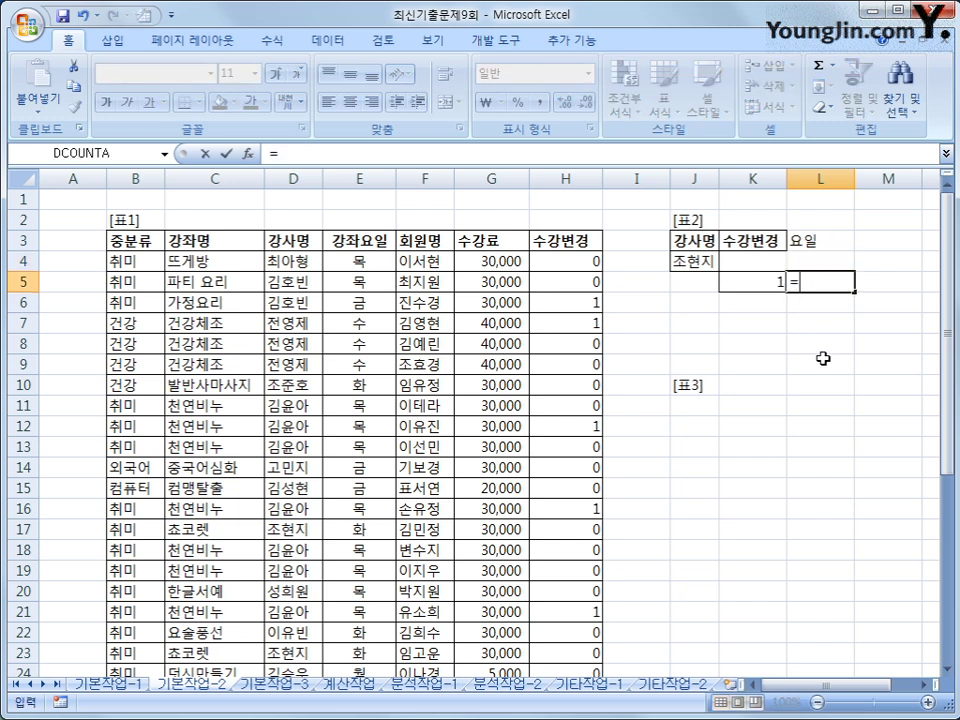
type("ㅎ")
key("BackSpace")
type("or(")
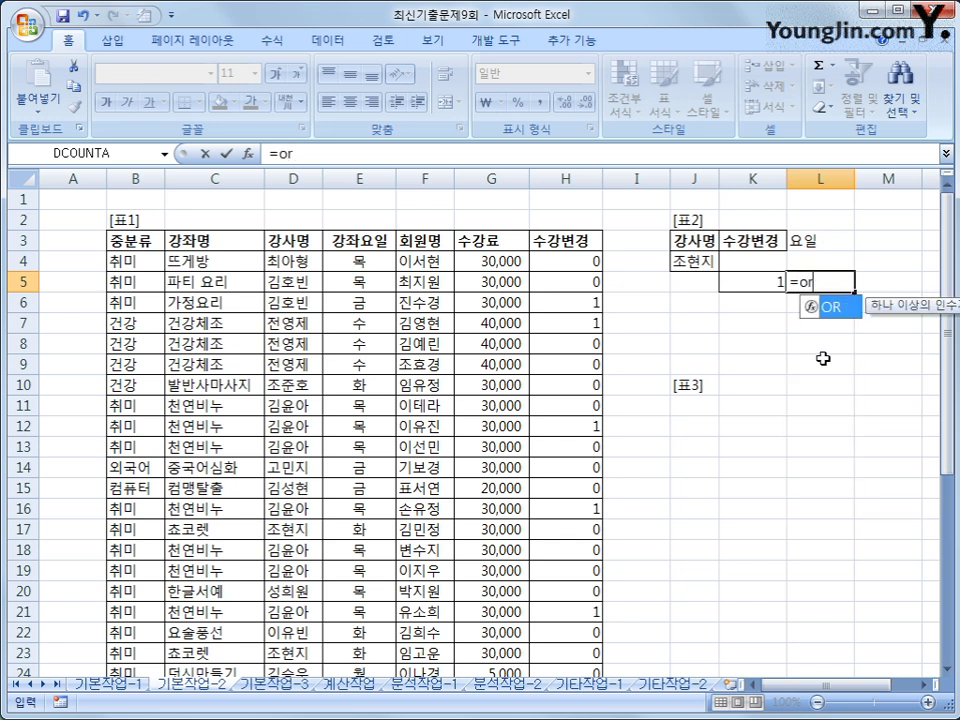
left_click(369, 260)
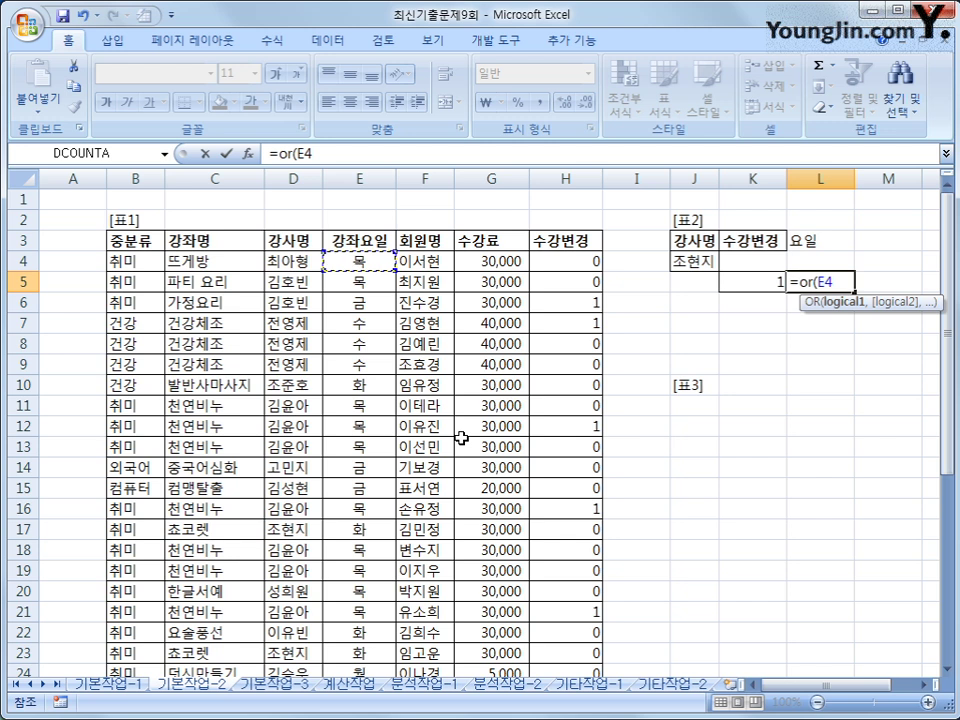
type("=\"ghk")
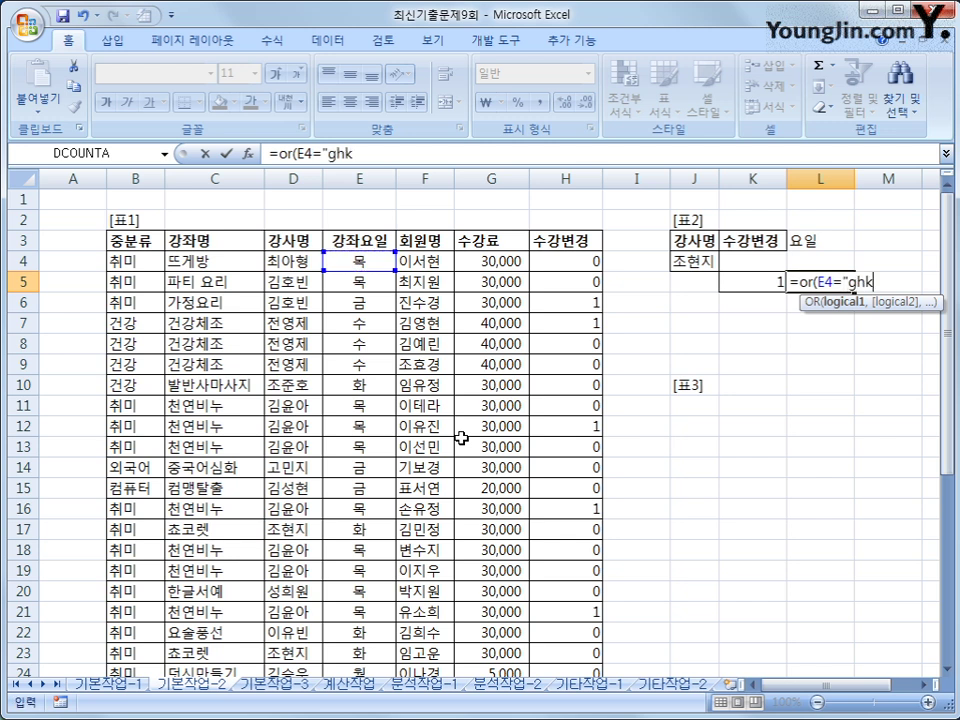
key("BackSpace")
key("BackSpace")
key("BackSpace")
type("화\",")
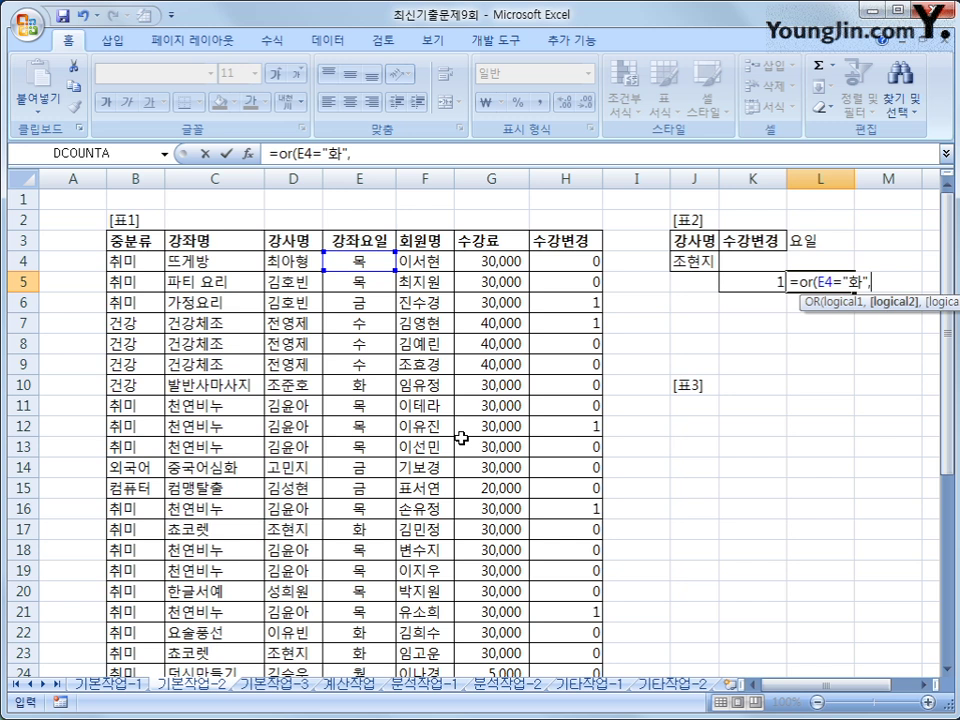
left_click(368, 259)
type("=")
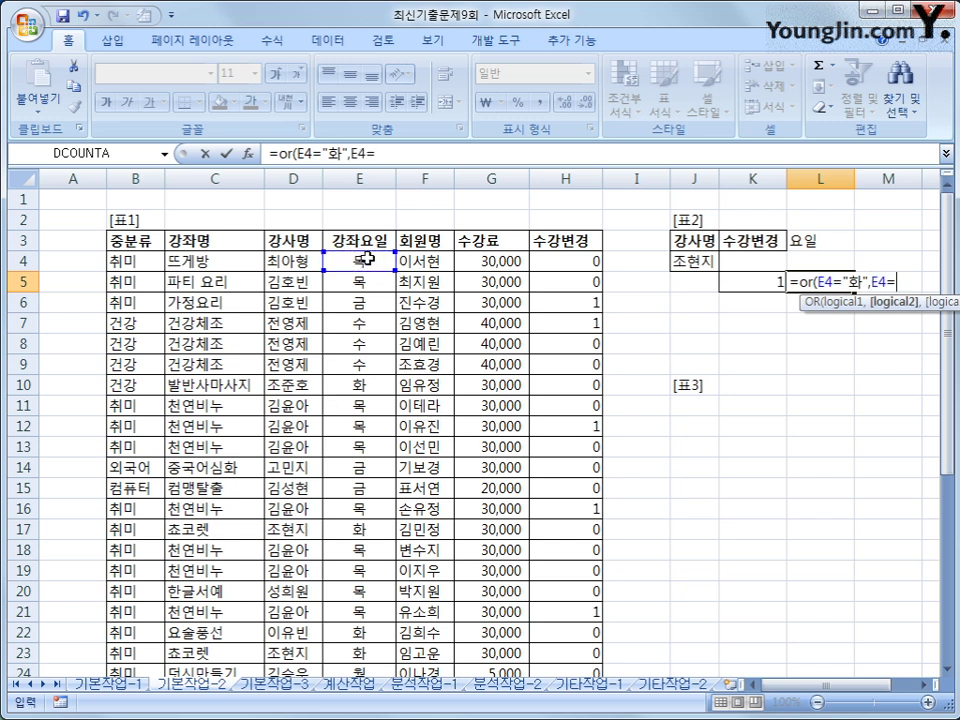
type("\"목\"")
key("Return")
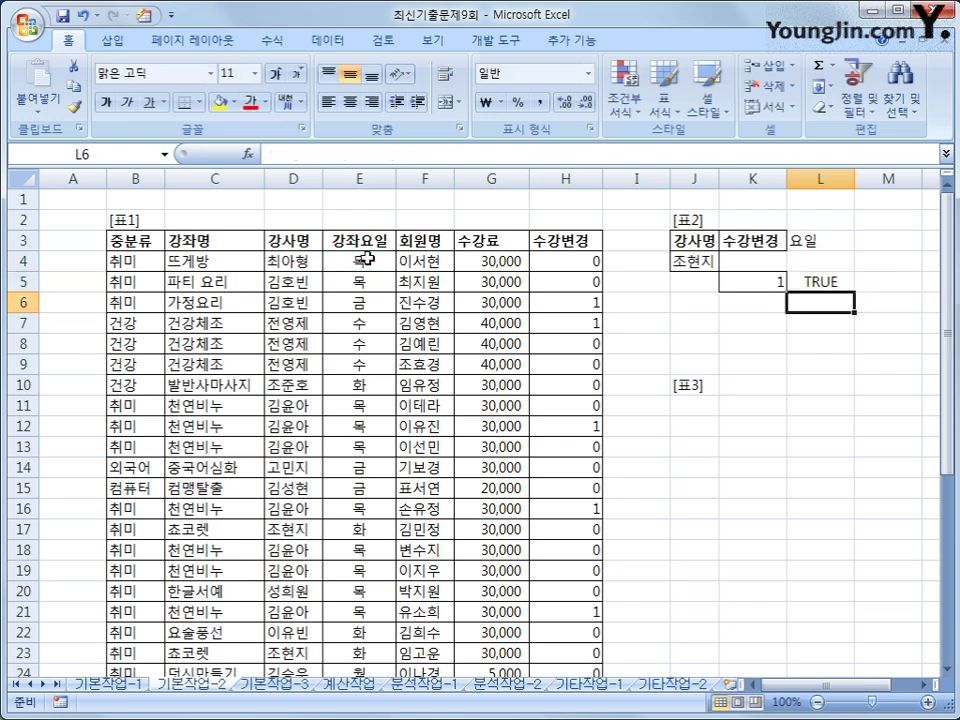
left_click_drag(694, 241, 696, 270)
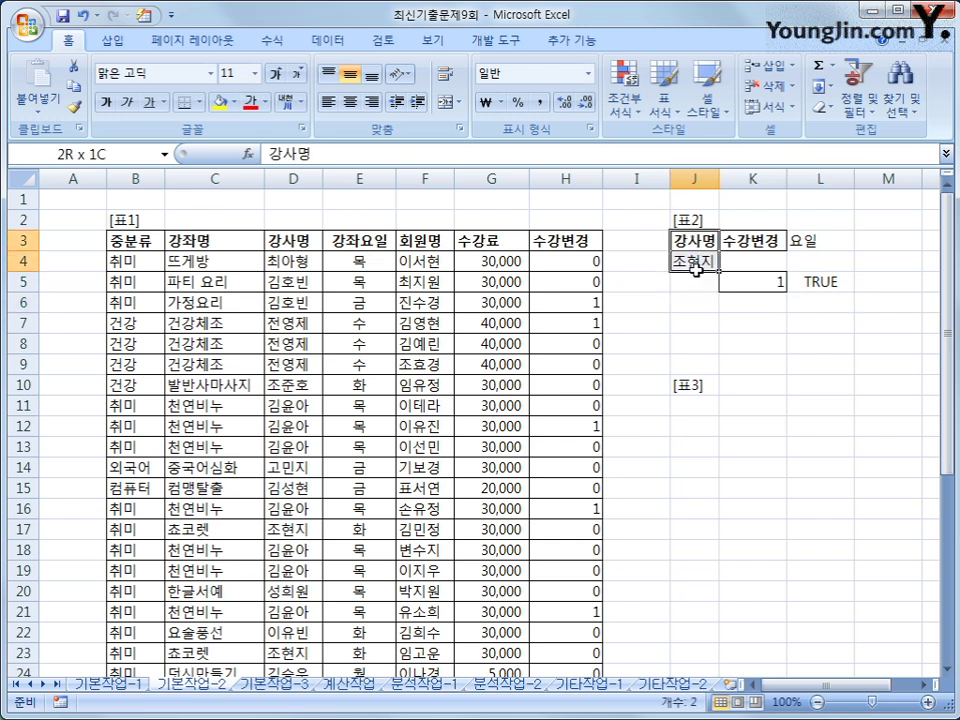
left_click_drag(758, 242, 796, 283)
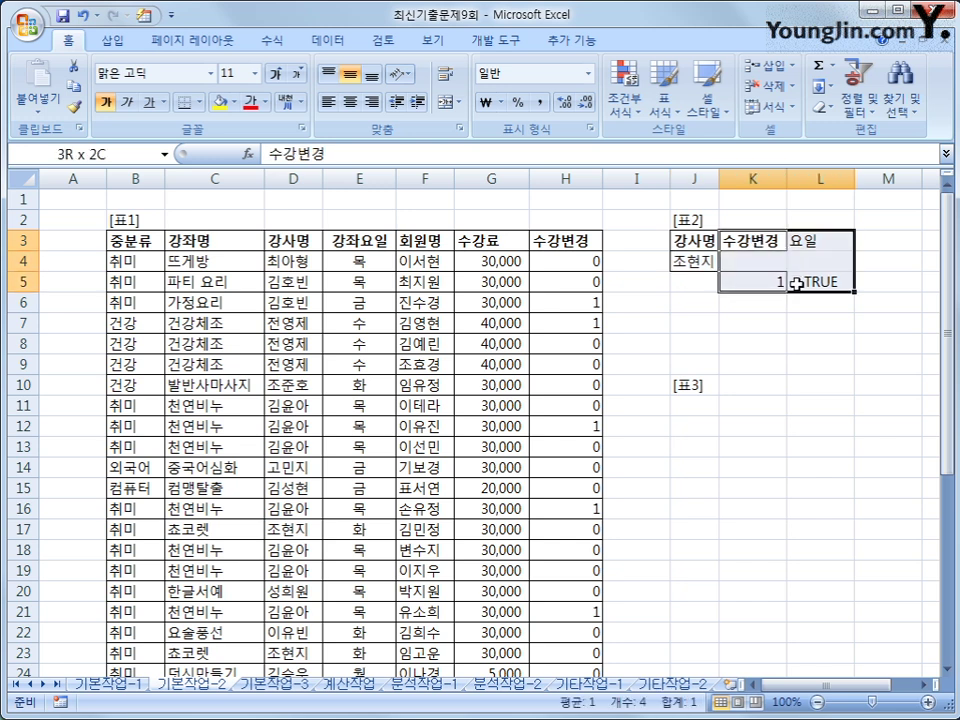
mouse_move(796, 283)
left_mouse_down()
mouse_move(818, 283)
mouse_move(720, 281)
mouse_move(793, 283)
left_mouse_up()
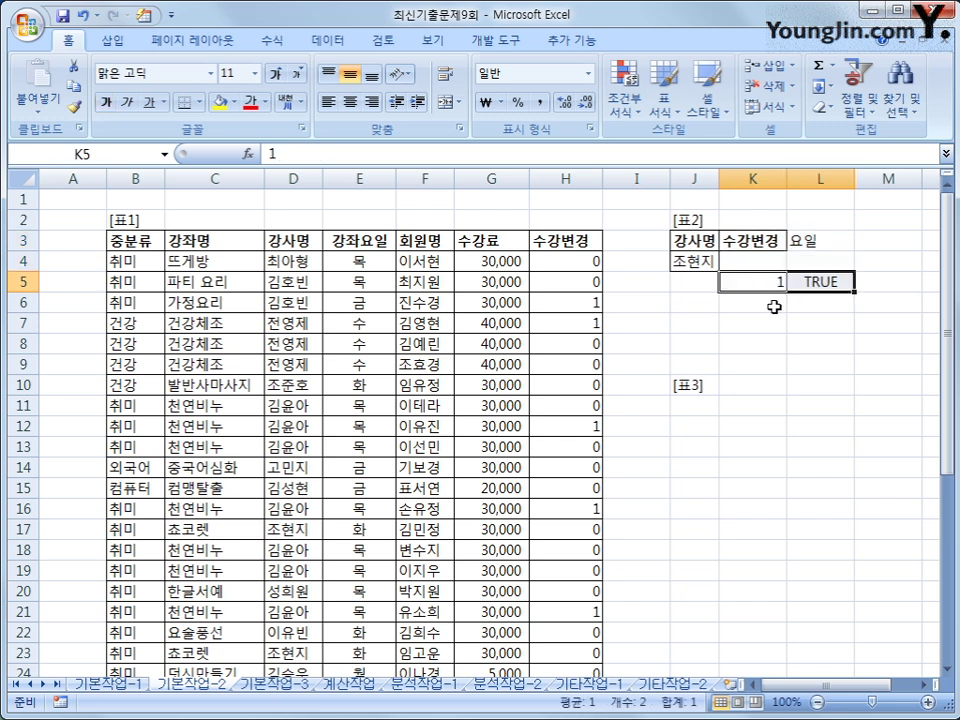
left_click_drag(709, 249, 803, 282)
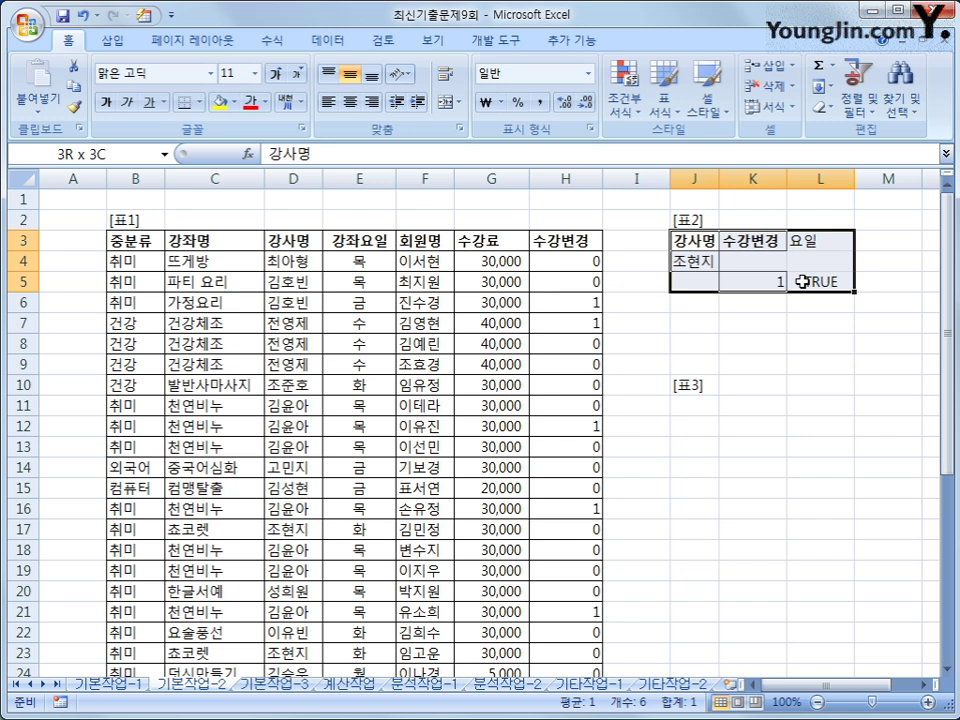
left_click_drag(803, 282, 803, 281)
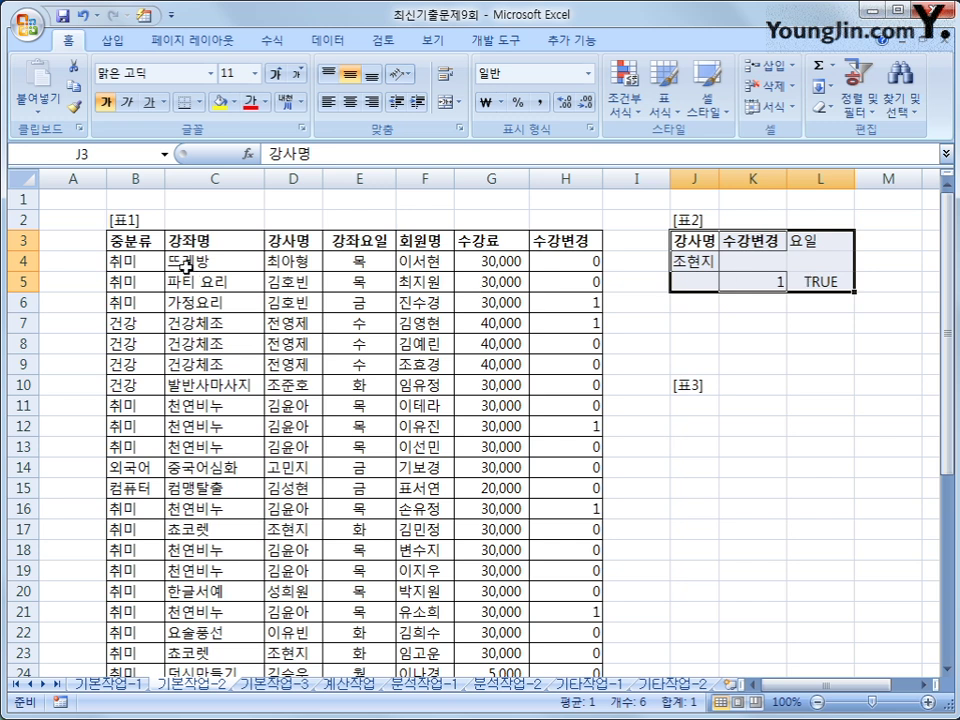
left_click(307, 242)
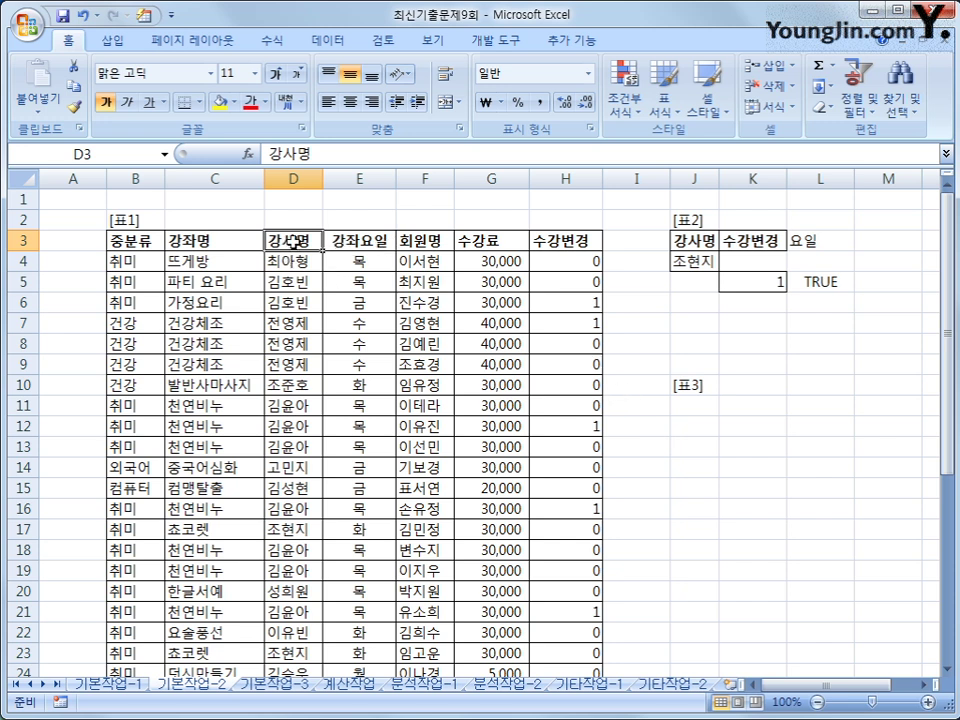
Enter the output headers 강사명, 강좌명 and 강좌요일 in J11:L11 under [표3].
left_click(679, 406)
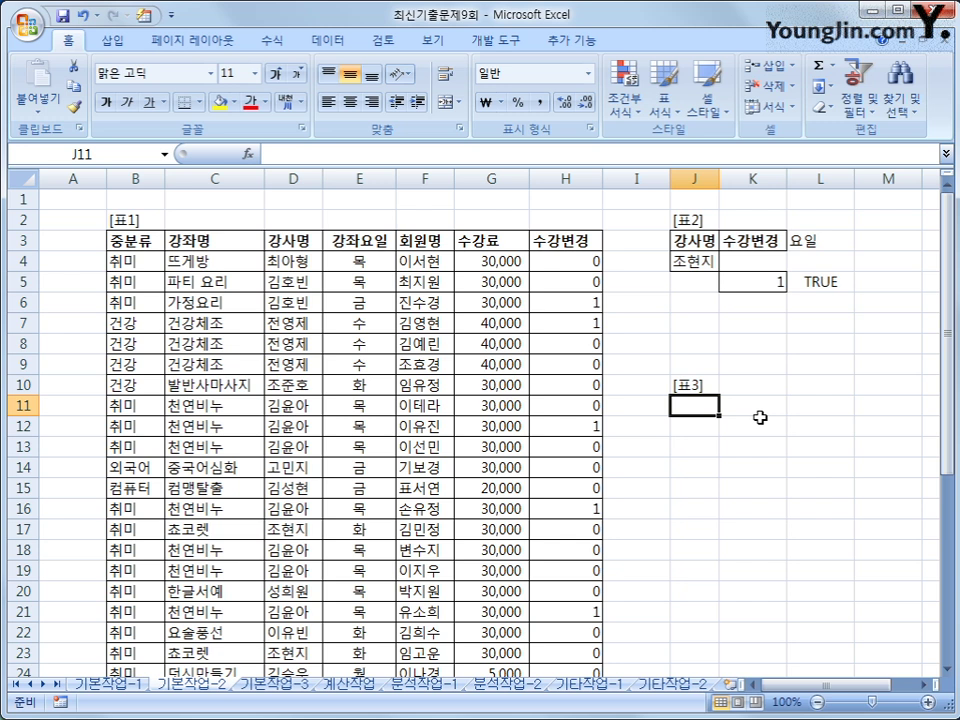
type("강사명")
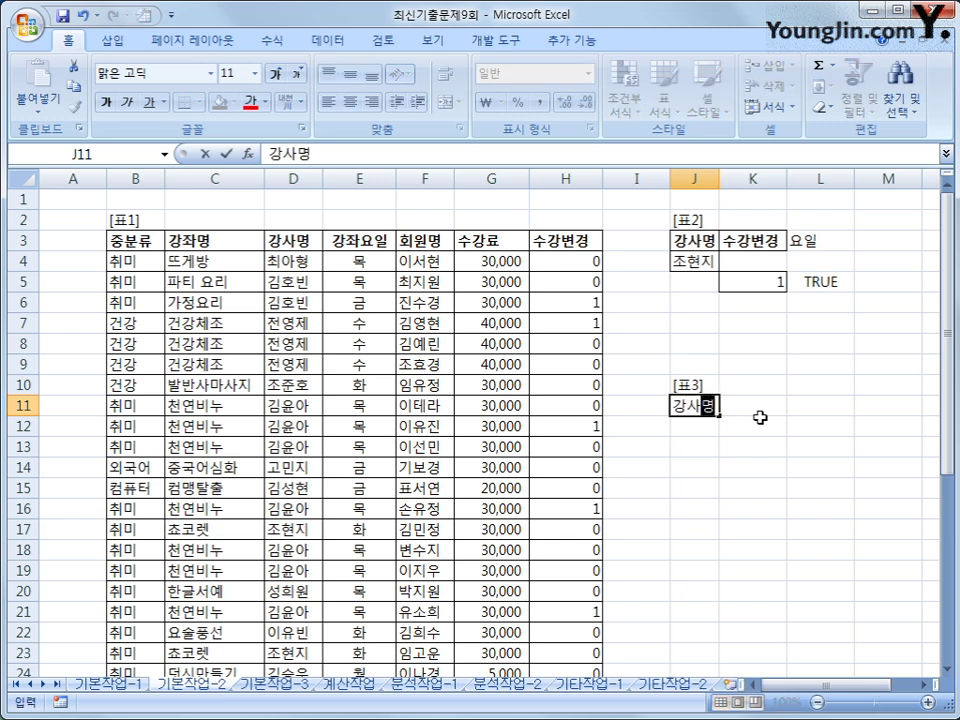
left_click(760, 417)
type("강좌명")
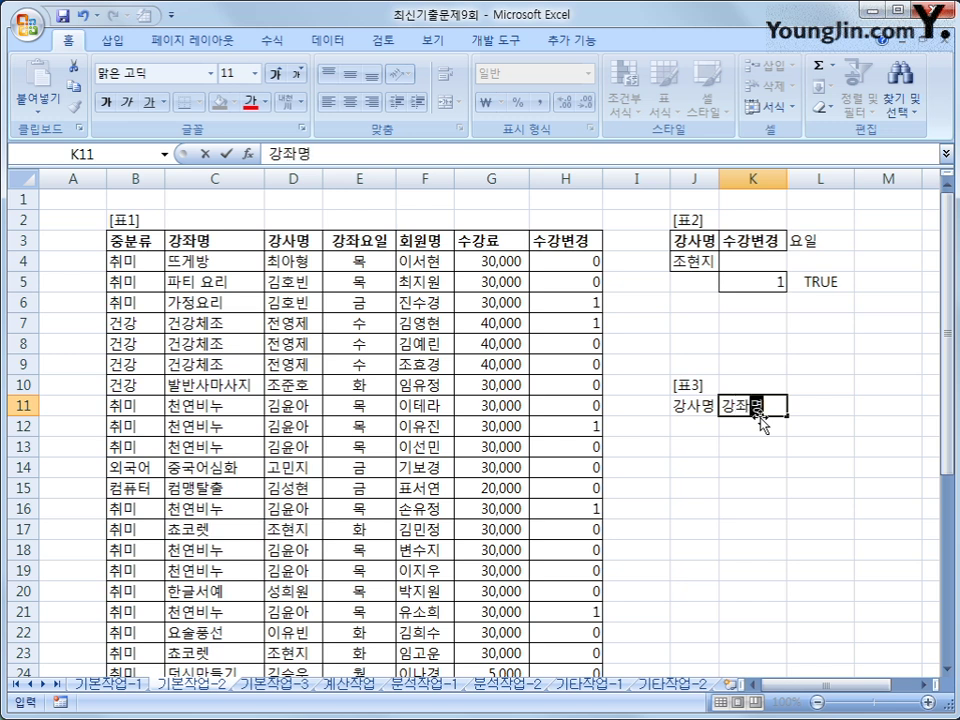
key("Tab")
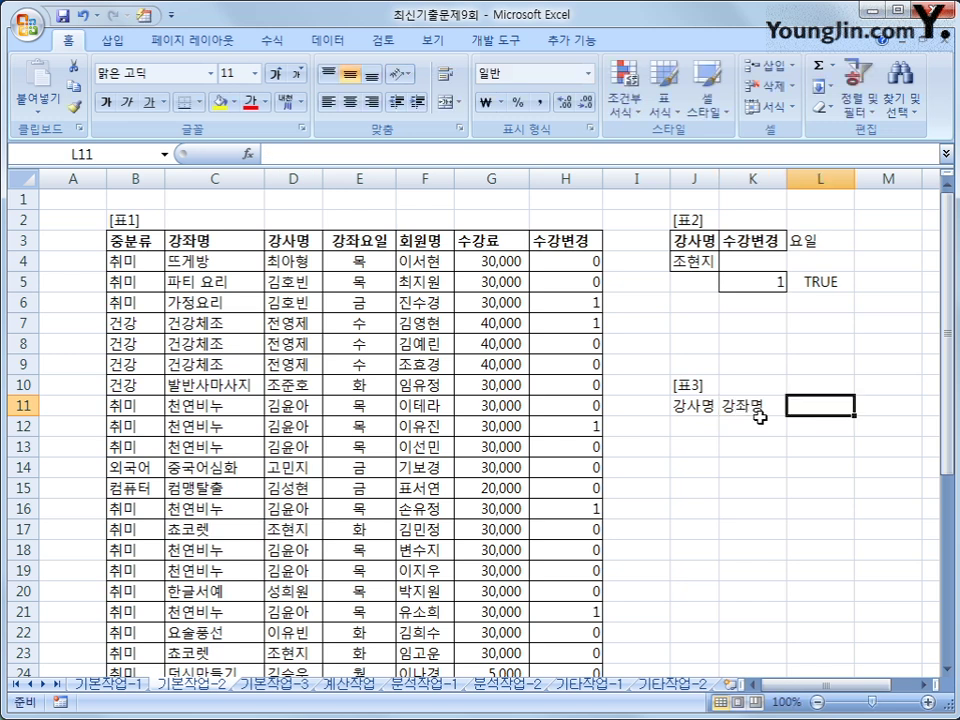
type("강좌요일")
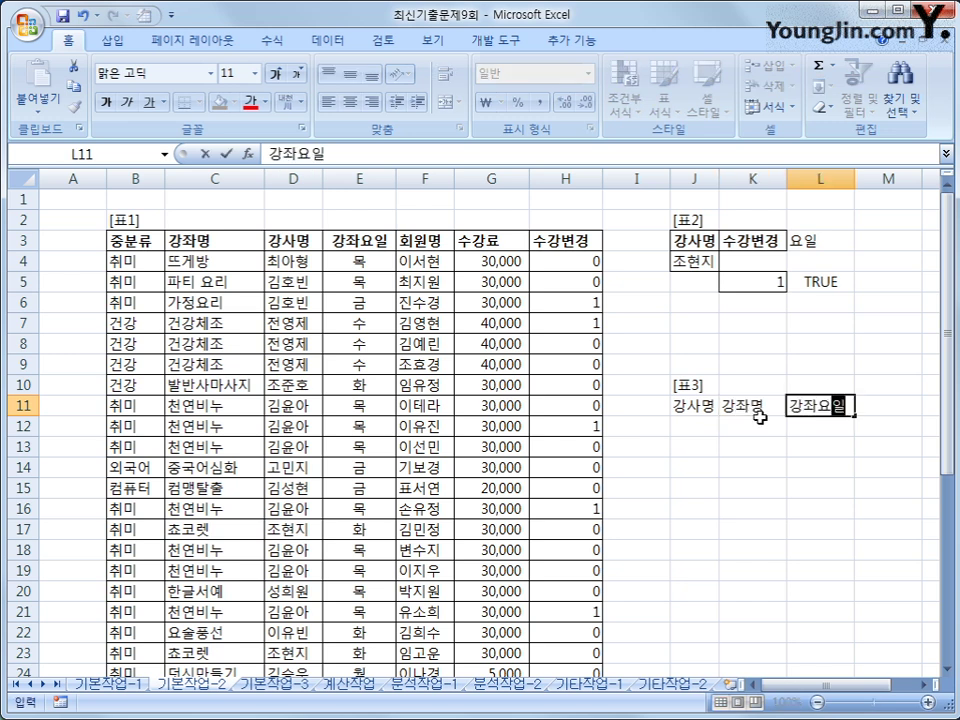
key("Return")
key("Up")
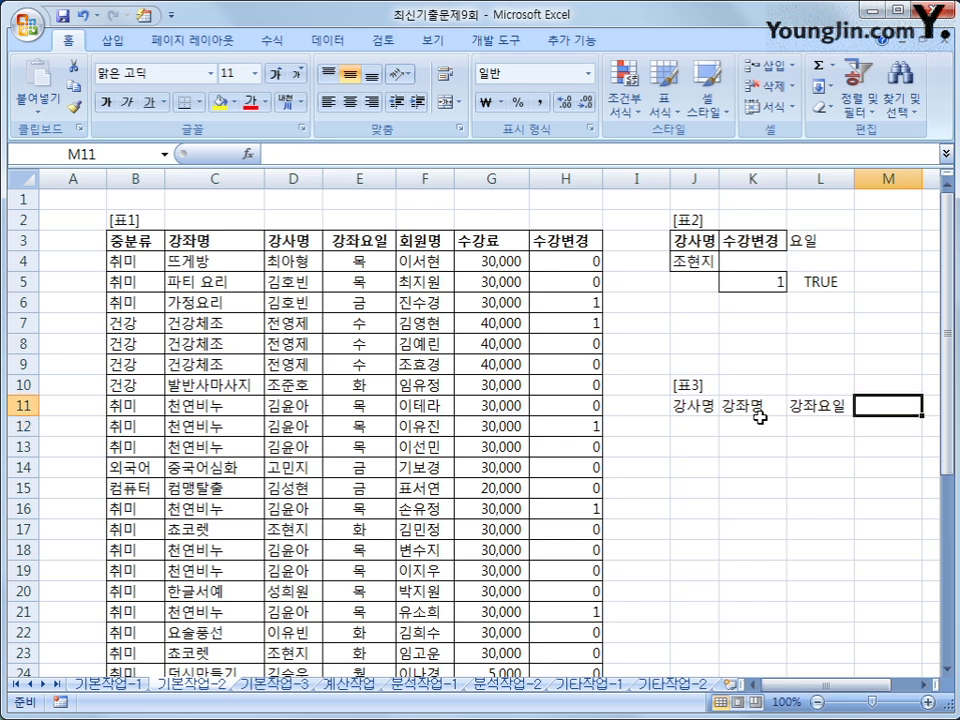
Complete the [표3] header row with 회원명, 수강료 and 수강변경 in M11:O11.
type("회원명")
key("Tab")
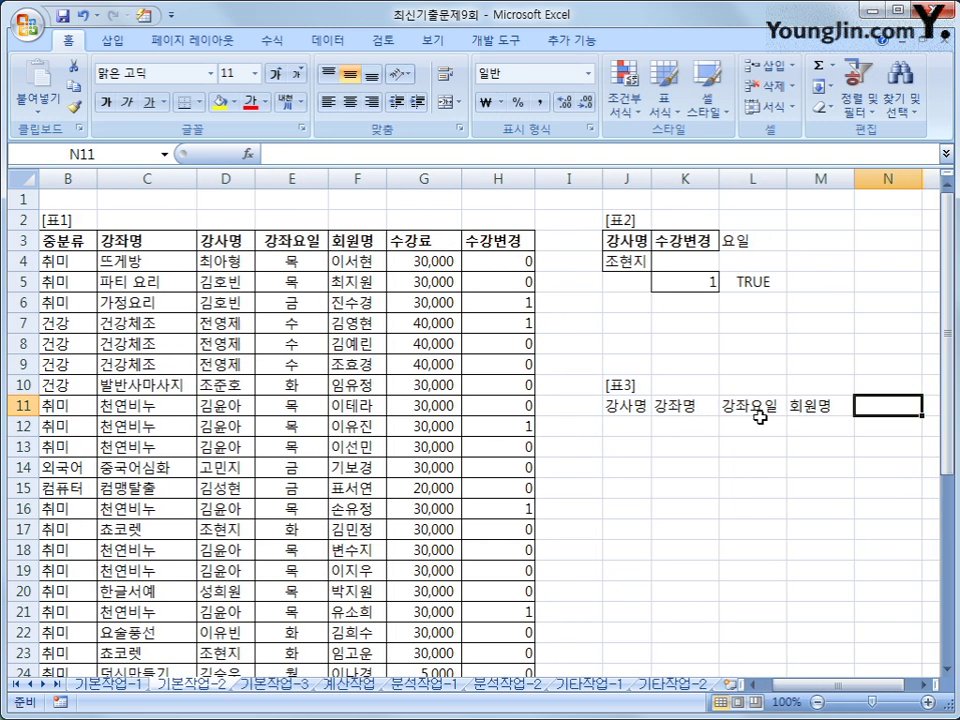
type("수강료")
key("Tab")
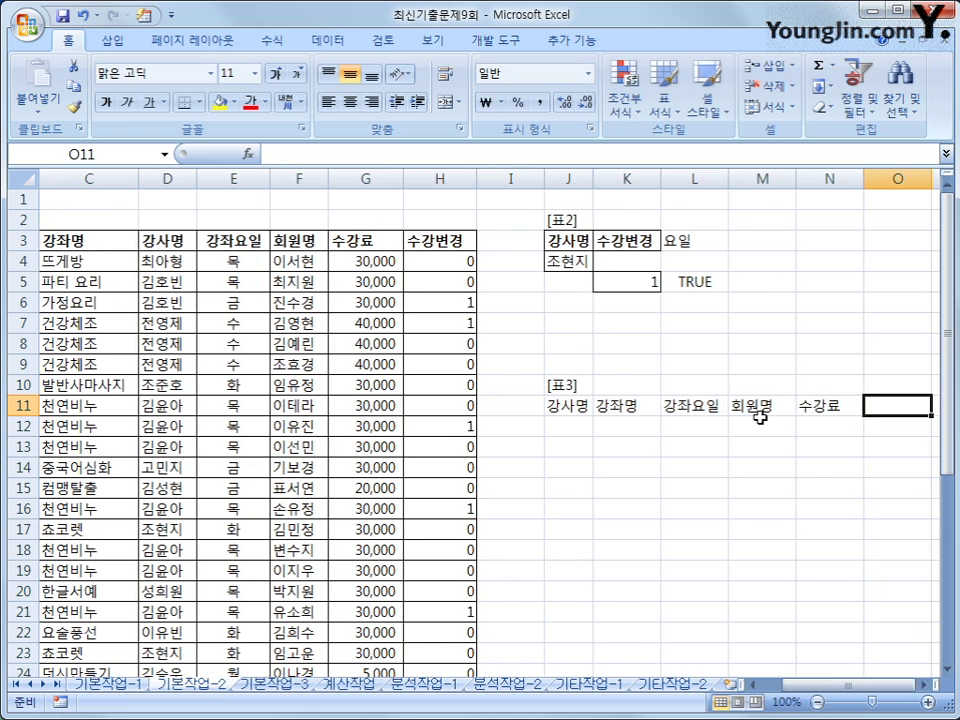
type("수강변경")
key("Return")
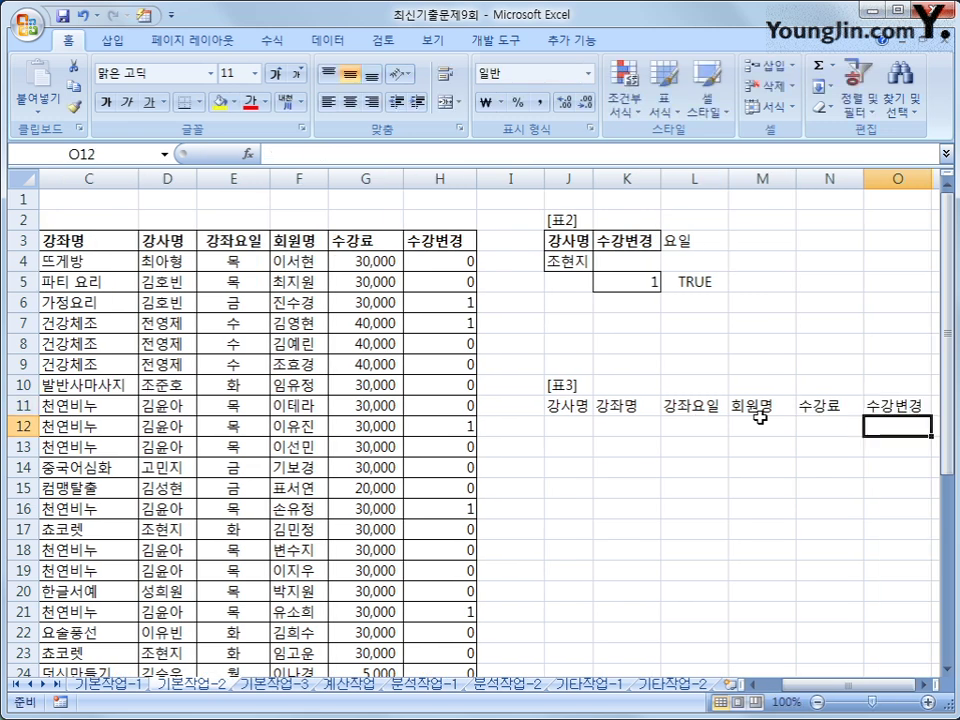
left_click(185, 243)
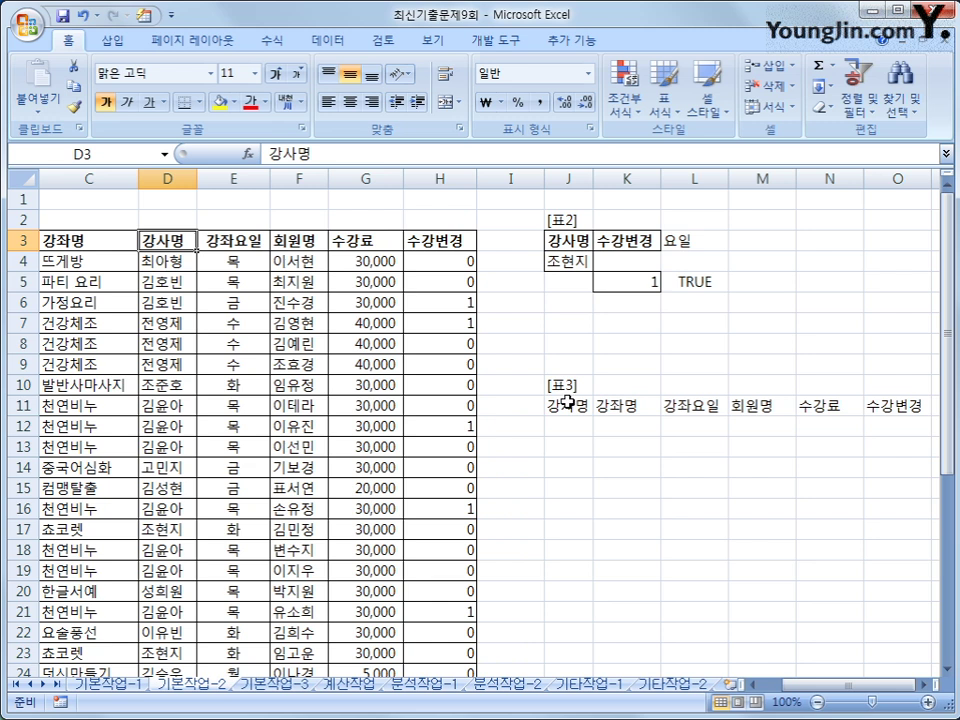
left_click_drag(570, 240, 711, 282)
left_click_drag(580, 405, 896, 405)
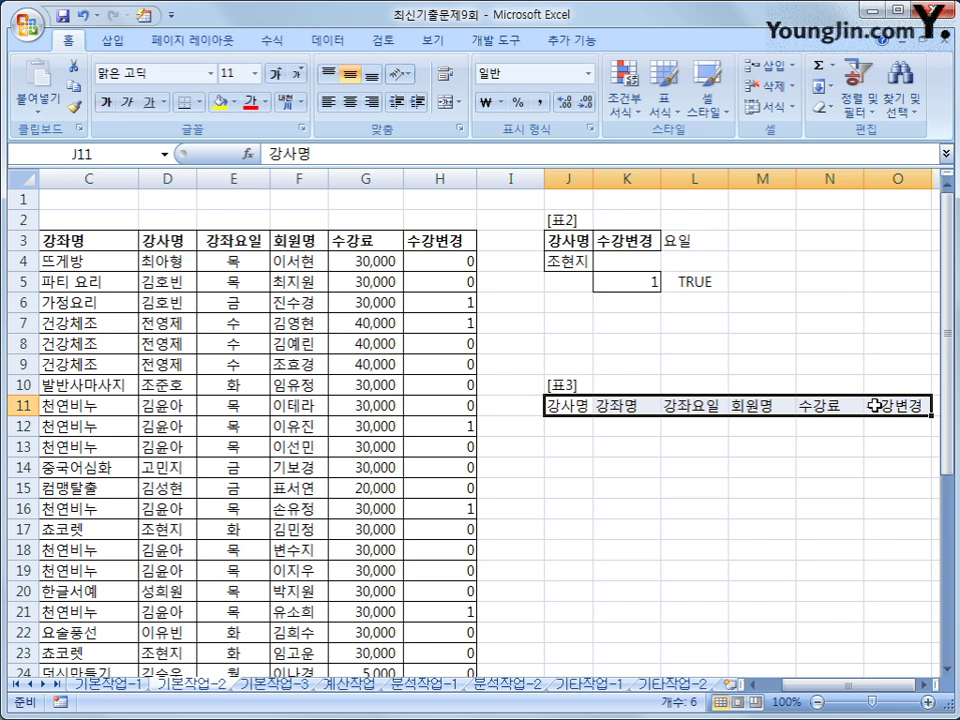
Start an Advanced Filter on [표1] with list range $B$3:$H$38 and criteria range $J$3:$L$5.
left_click(226, 241)
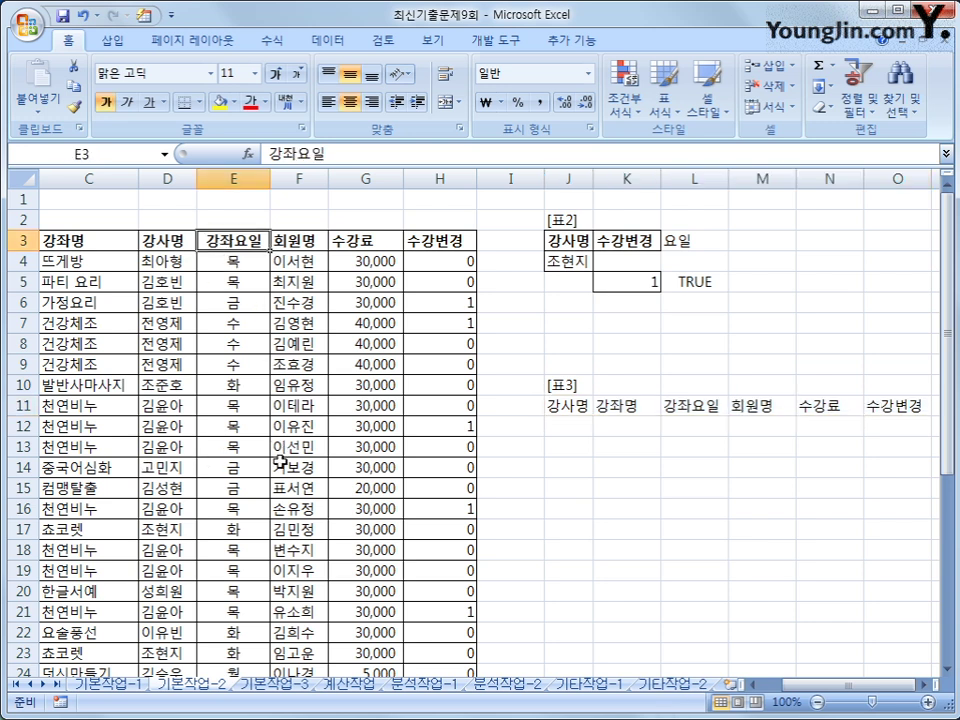
left_click(334, 43)
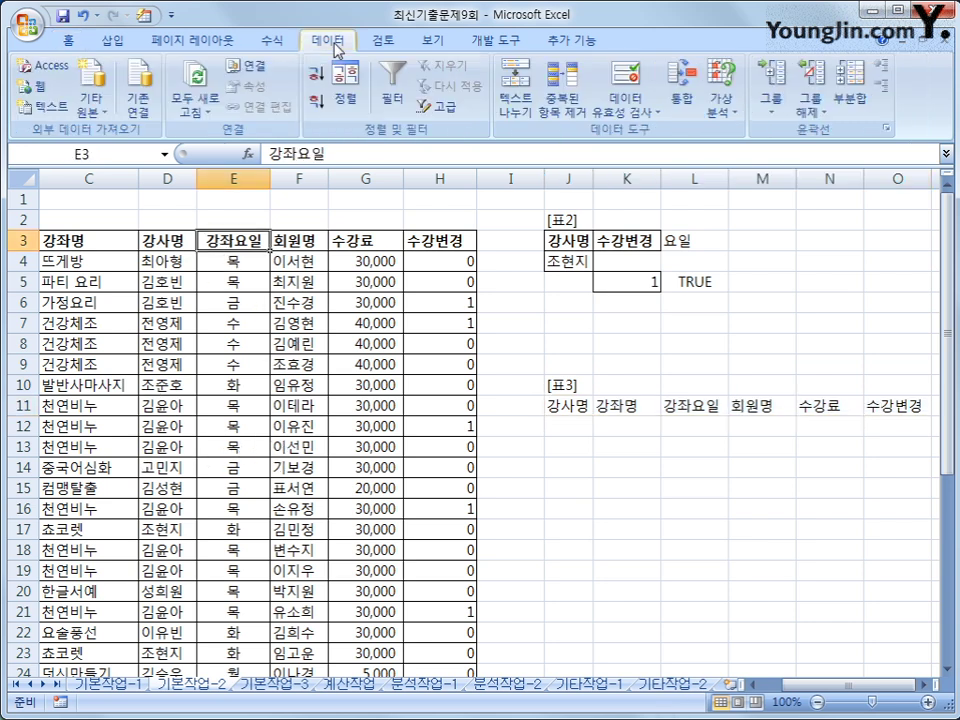
left_click(438, 106)
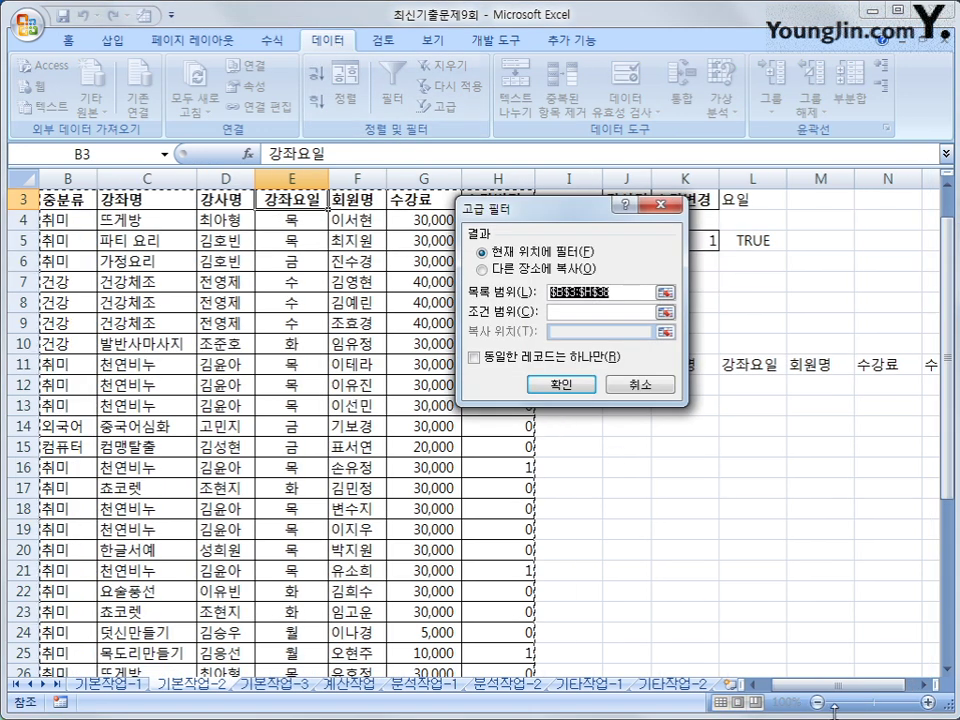
left_click_drag(840, 690, 815, 690)
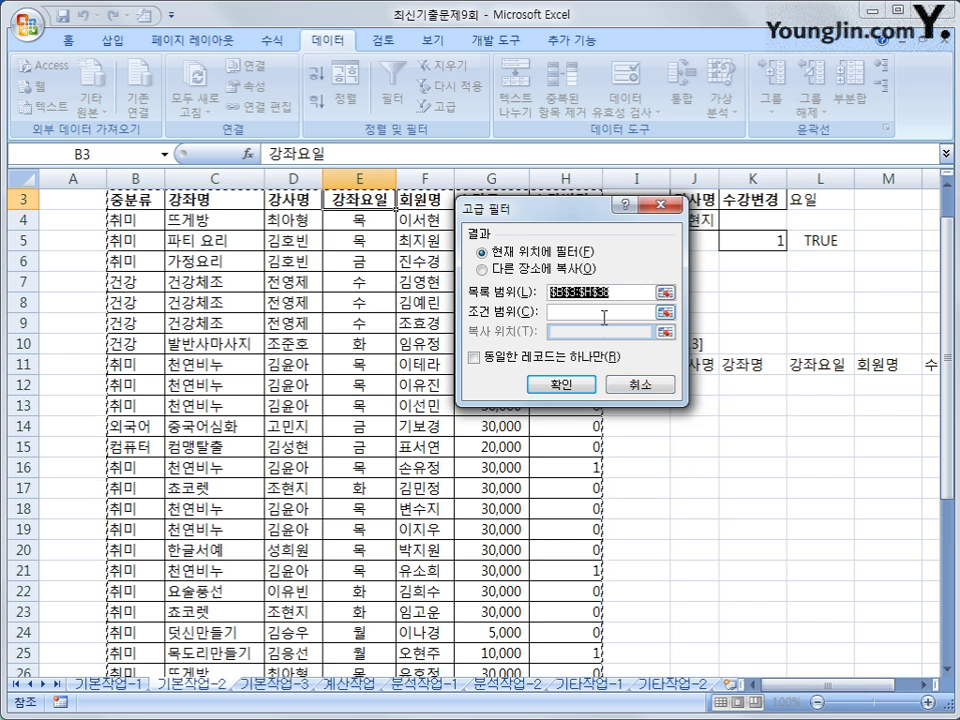
scroll(643, 514, "down", 5)
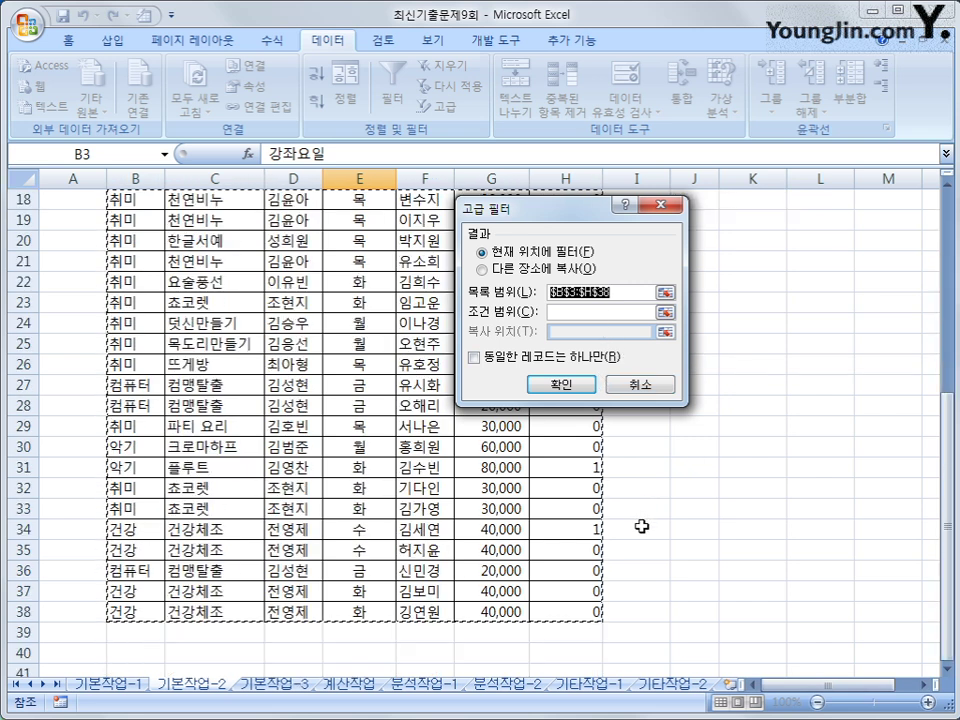
scroll(642, 526, "up", 4)
scroll(642, 526, "up", 2)
left_click_drag(553, 214, 268, 245)
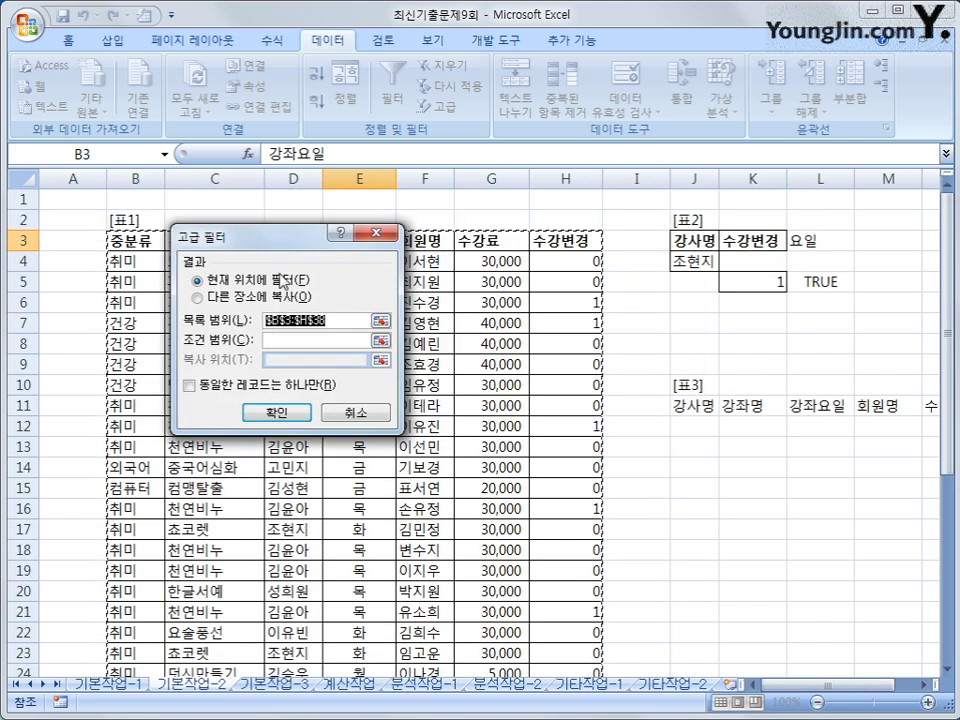
left_click(296, 342)
left_click_drag(700, 240, 812, 283)
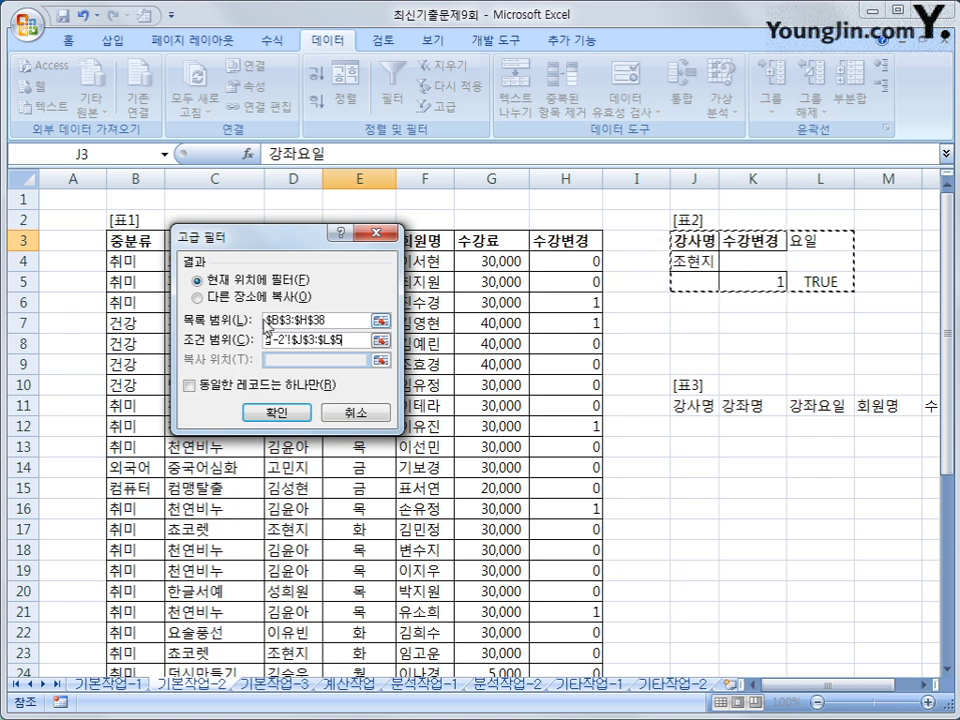
Set the filter to copy its results to the [표3] headers in $J$11:$O$11 and run it.
left_click(199, 297)
left_click(281, 365)
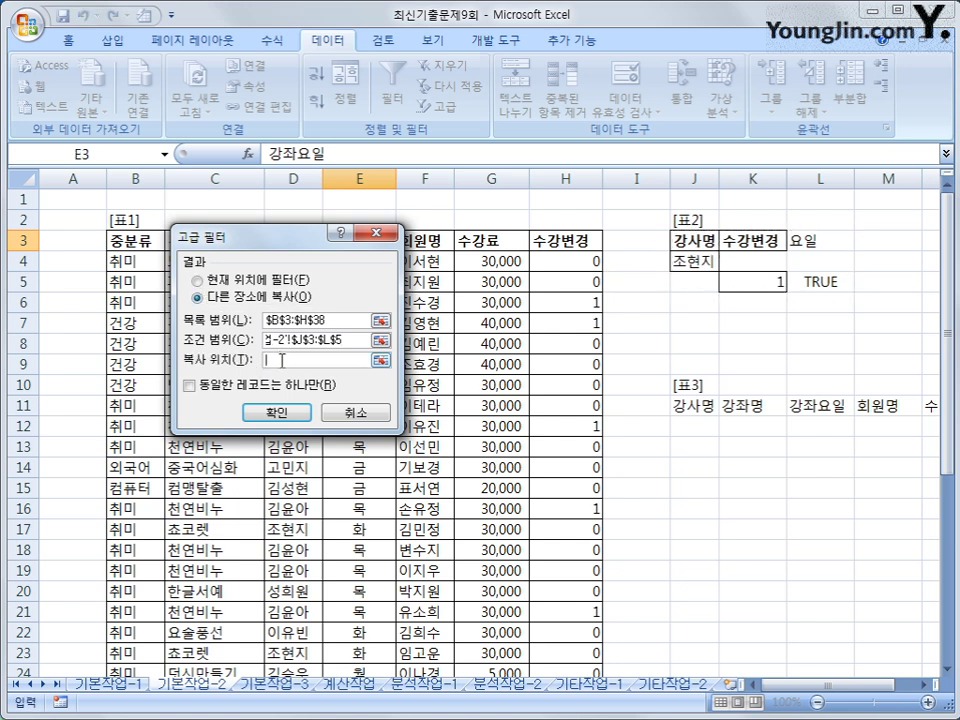
left_click(700, 405)
left_click_drag(706, 405, 912, 410)
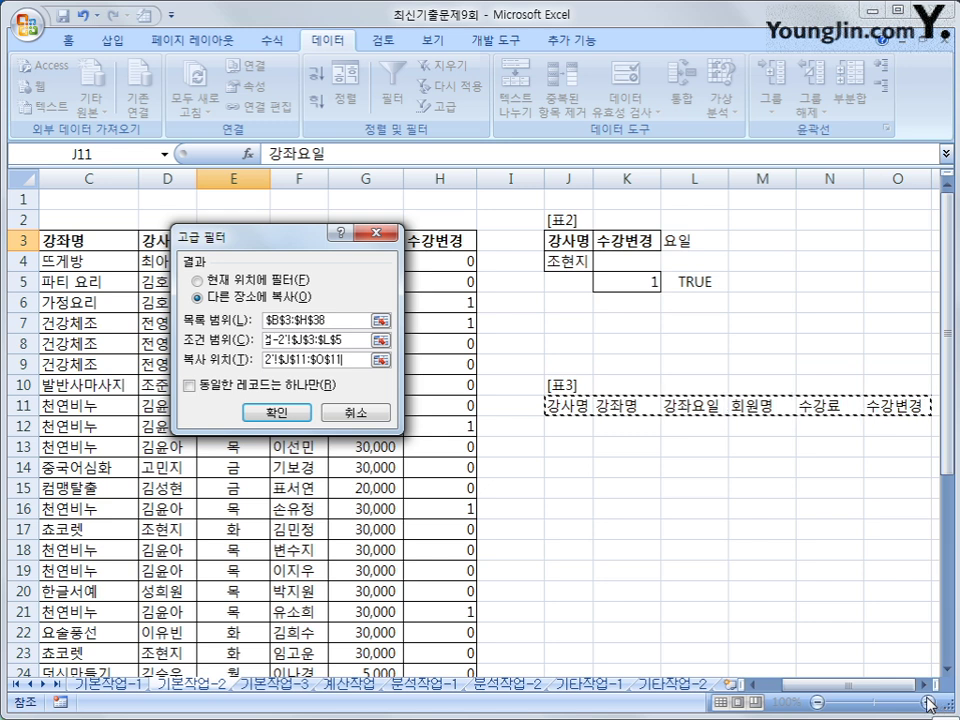
left_click(295, 414)
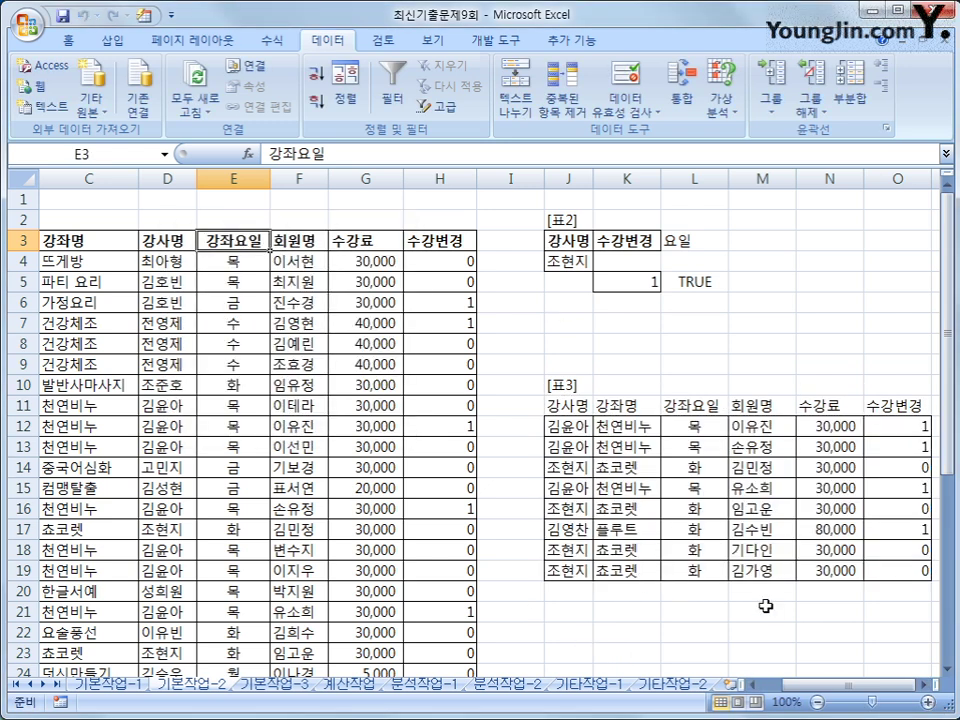
Check the extracted [표3] rows for 강사명, 강좌요일 and 수강변경 against the [표2] criteria and the [표1] source data.
left_click(564, 470)
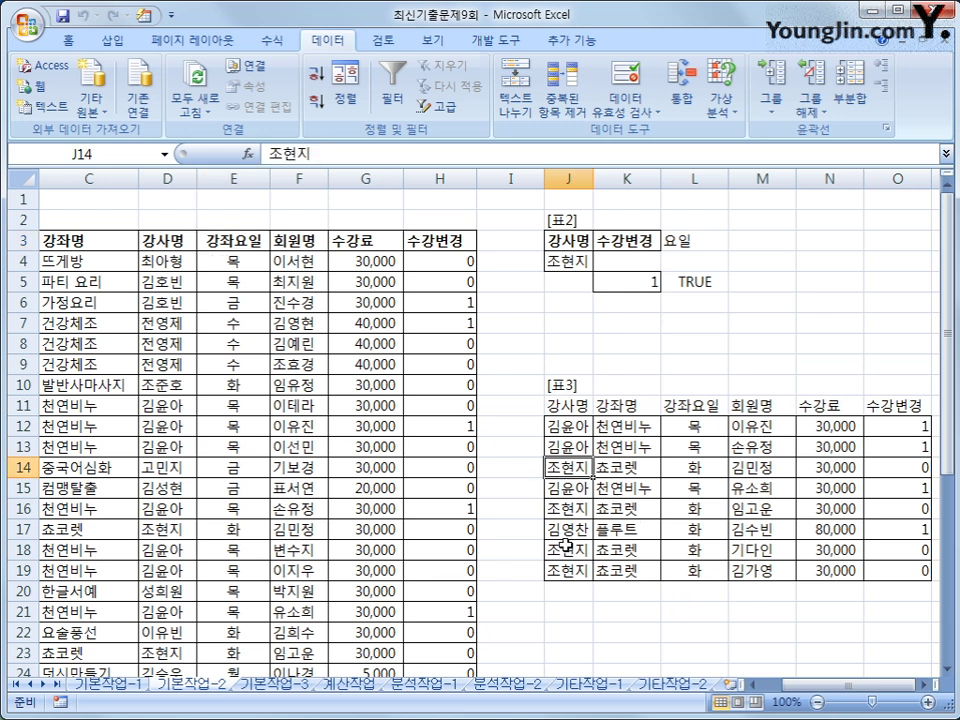
left_click(563, 509)
left_click_drag(562, 549, 560, 573)
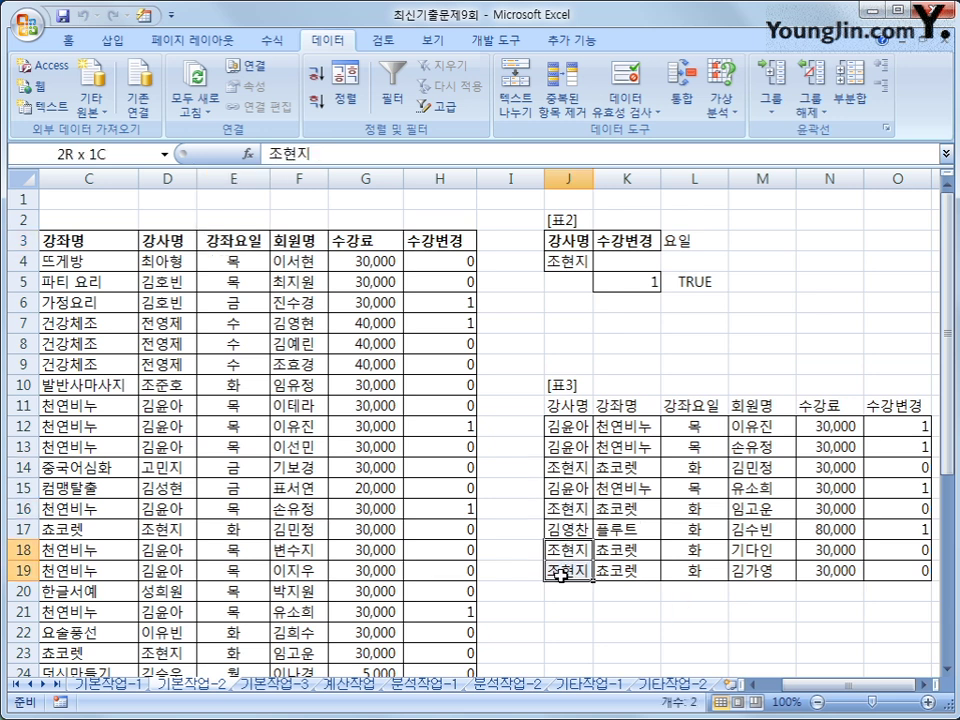
left_click(906, 428)
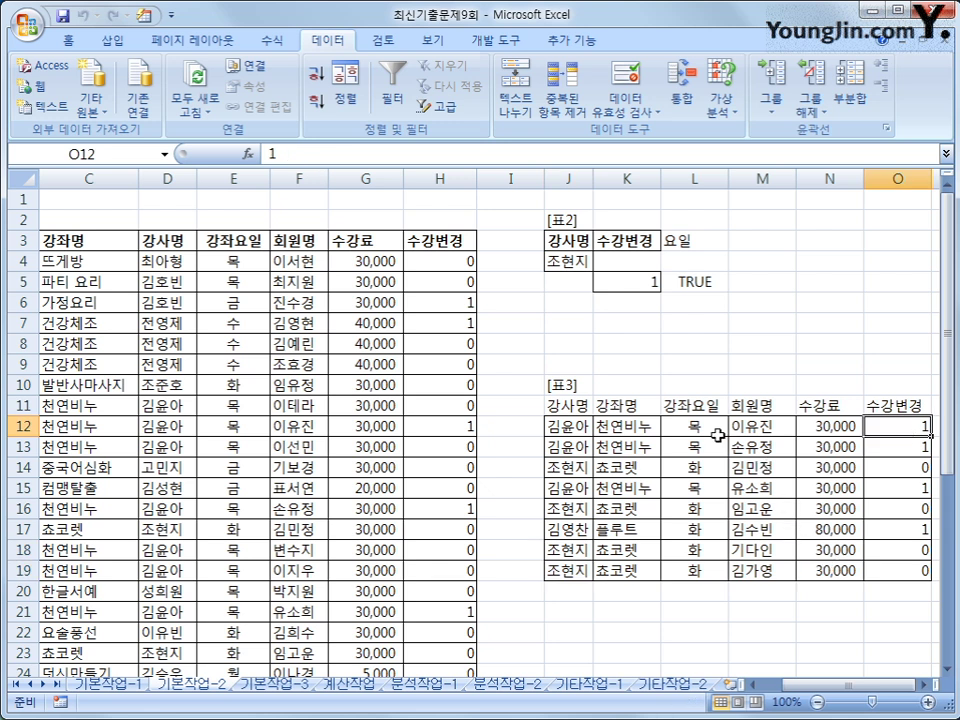
left_click(678, 427)
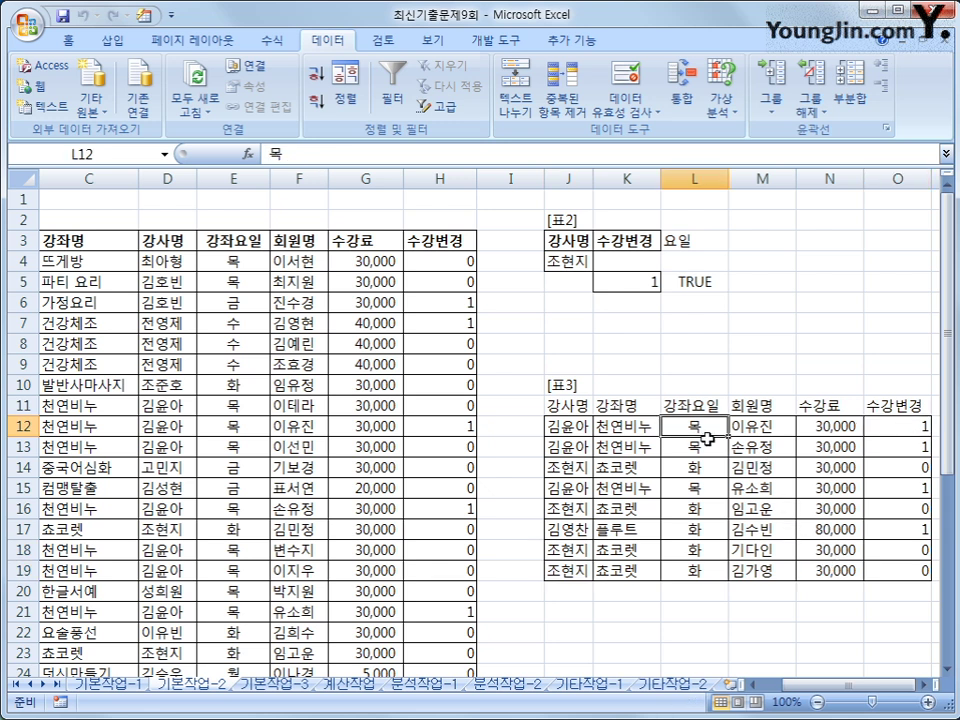
left_click(707, 452)
left_click(881, 453)
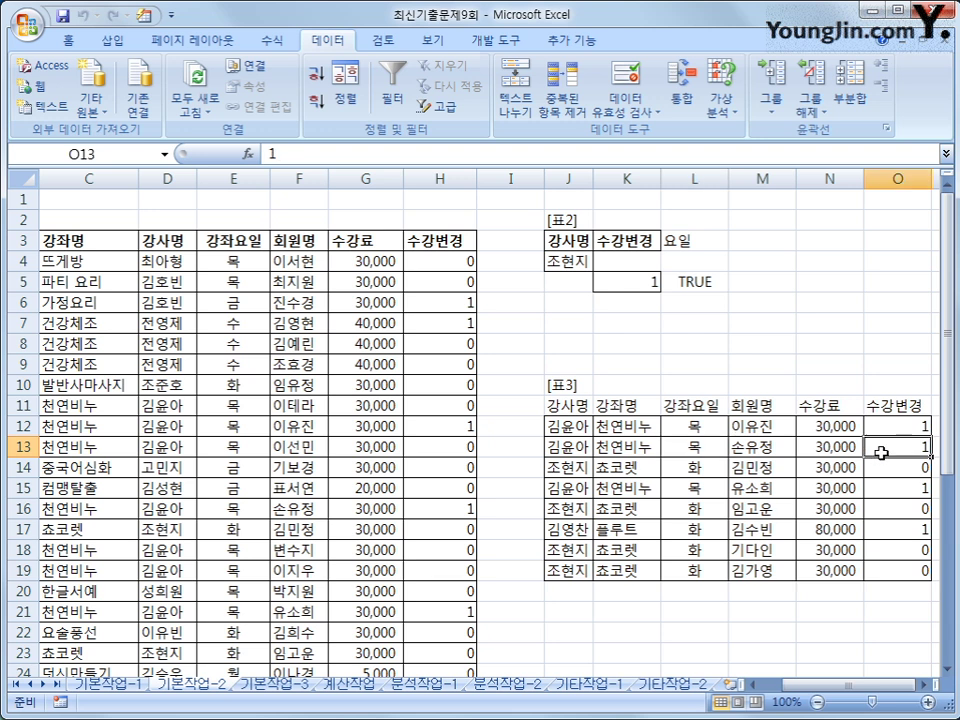
left_click_drag(566, 241, 700, 283)
left_click_drag(566, 403, 909, 401)
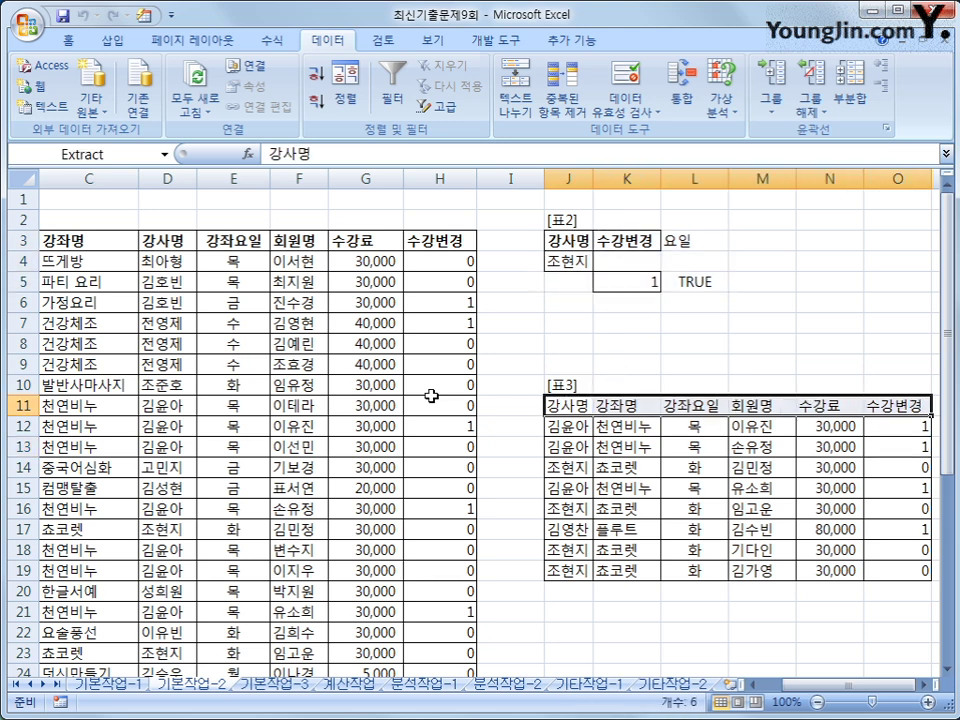
left_click(197, 306)
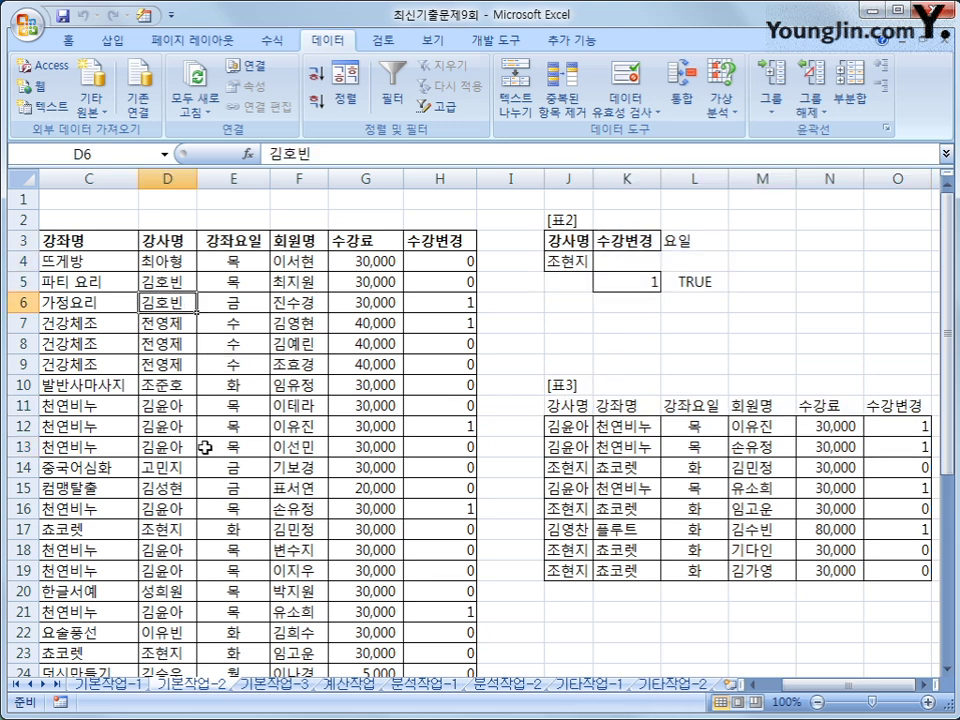
left_click_drag(783, 684, 770, 686)
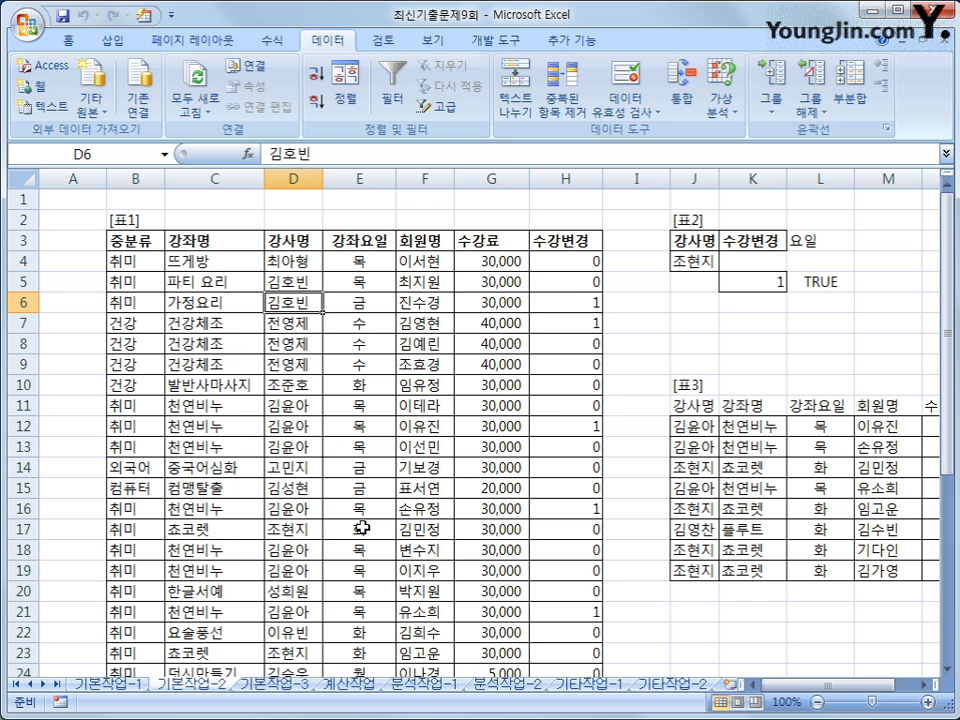
On sheet 기본작업-3, start a new formula-based conditional formatting rule for the [표1] data in B4:I32.
key("ctrl+Page_Down")
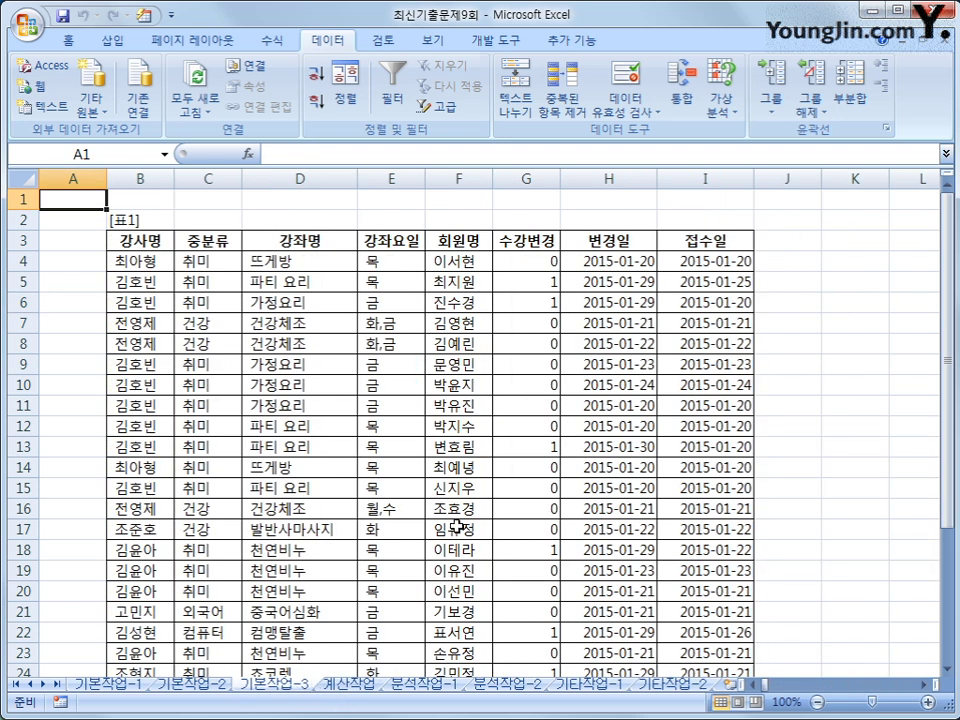
left_click(146, 262)
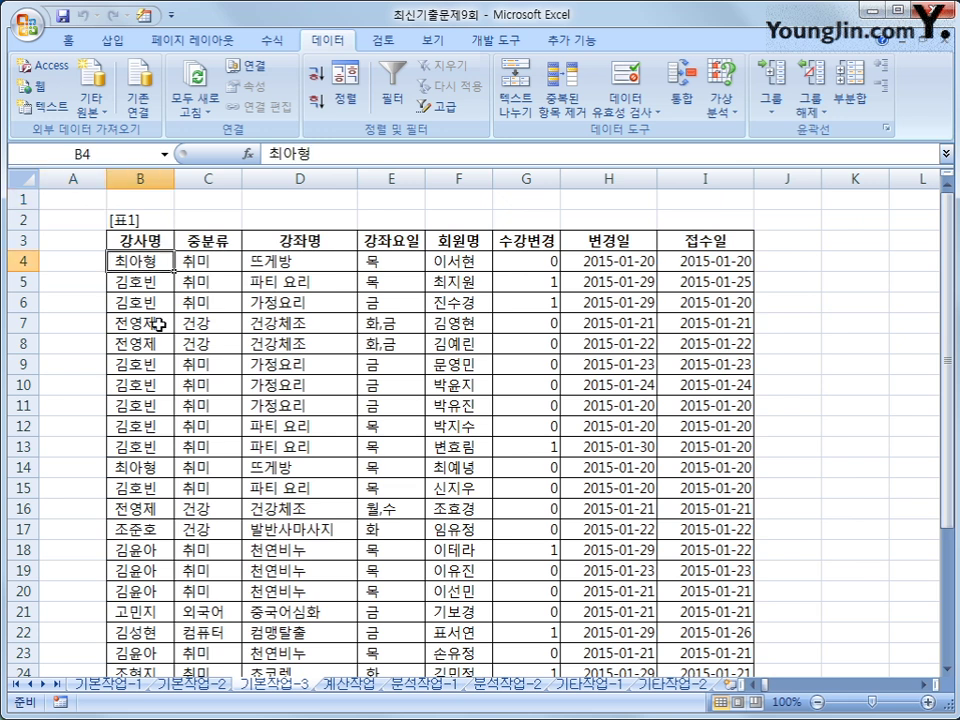
left_click_drag(140, 262, 696, 636)
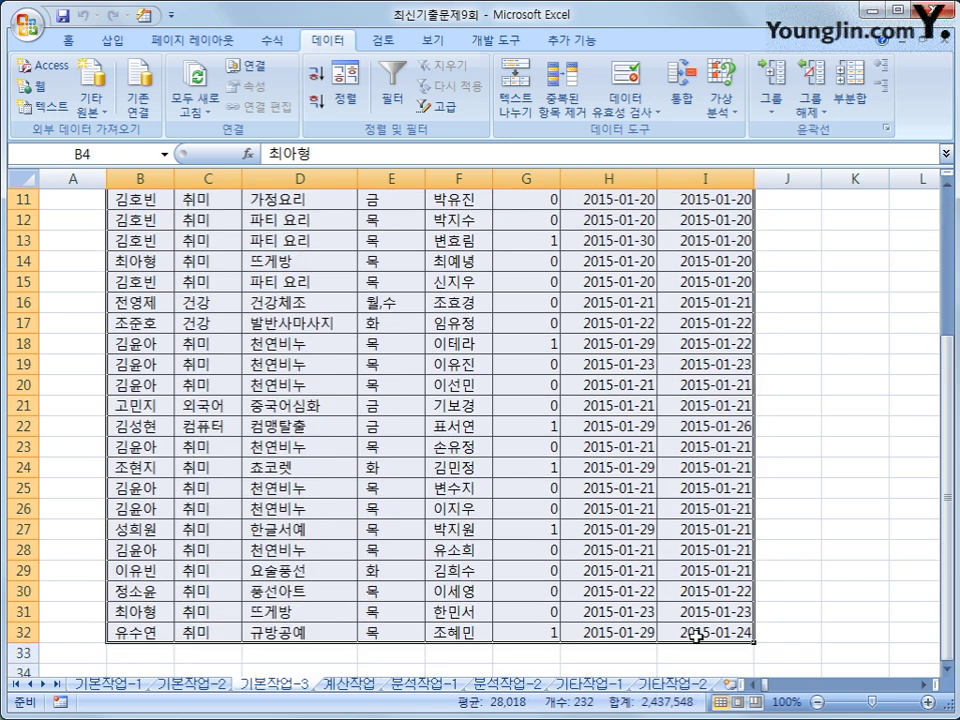
left_click(66, 40)
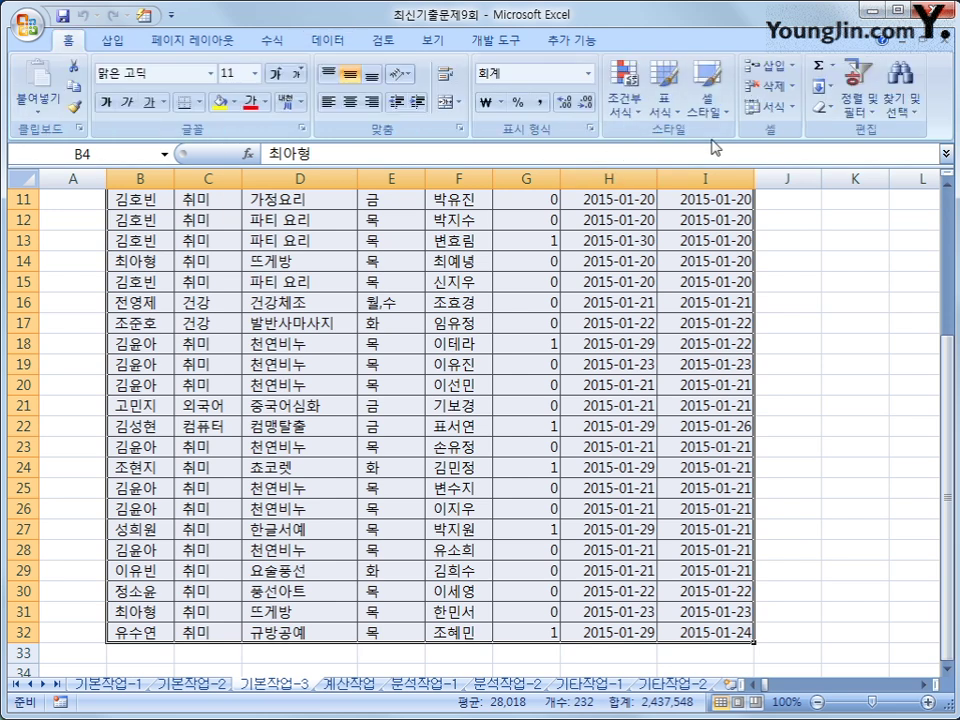
left_click(628, 105)
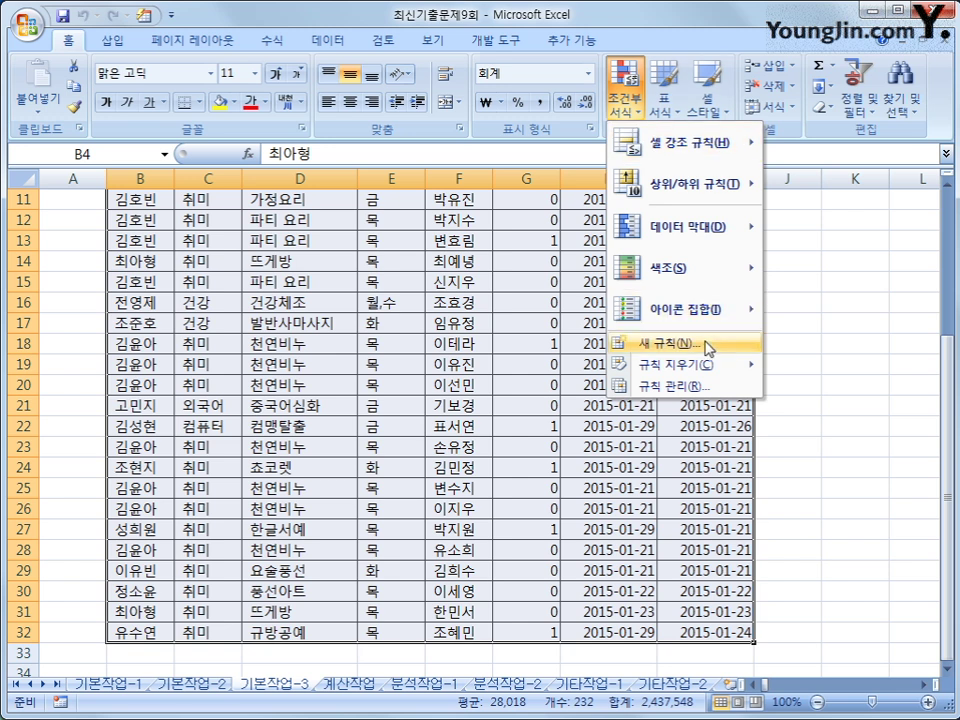
left_click(706, 343)
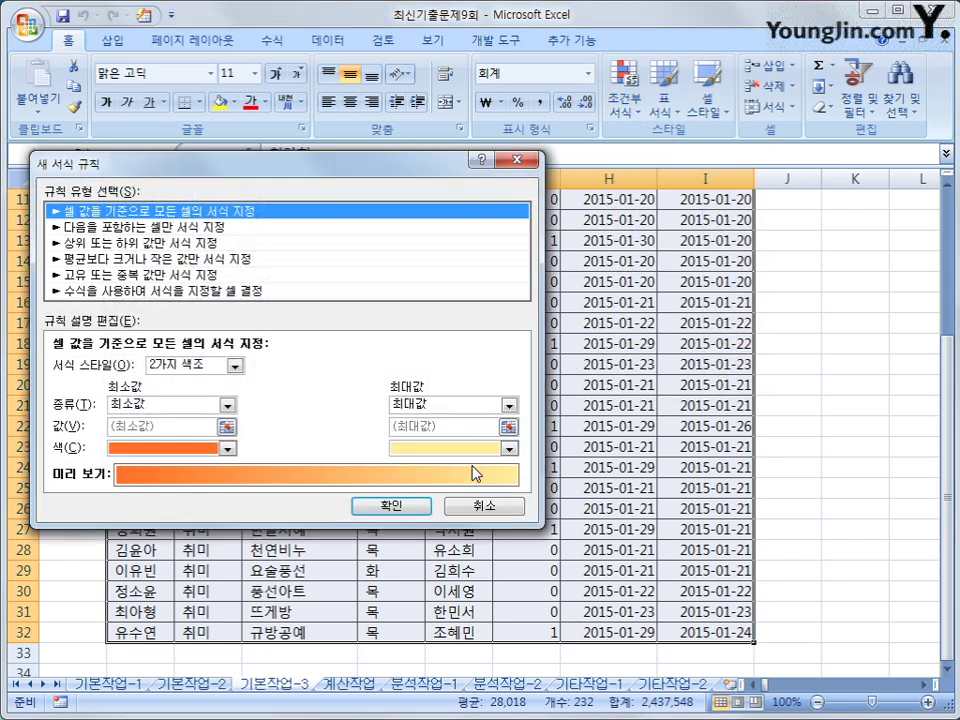
left_click(190, 291)
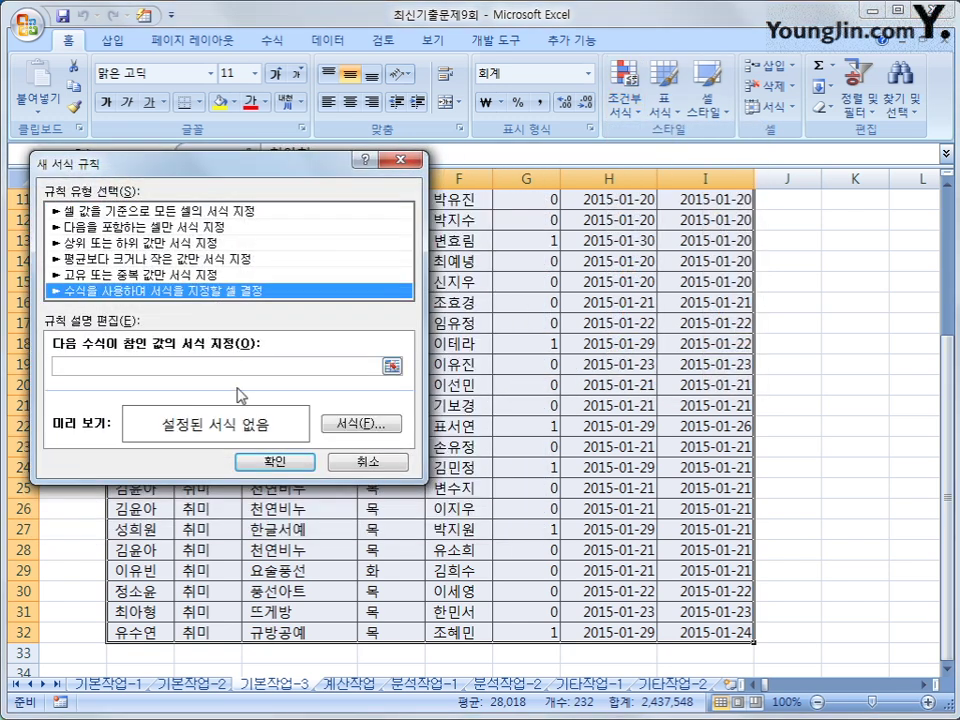
Begin the rule formula with an OR whose first condition tests the 강좌요일 length: =or(len($E4)>=2.
left_click_drag(375, 167, 732, 289)
left_click(487, 489)
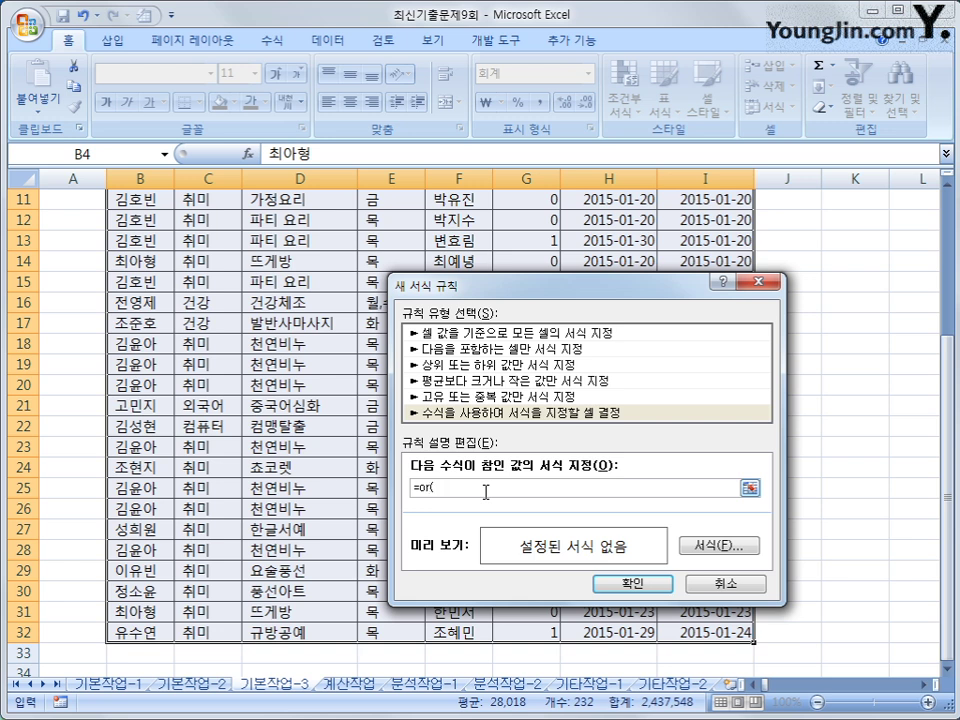
scroll(368, 476, "up", 4)
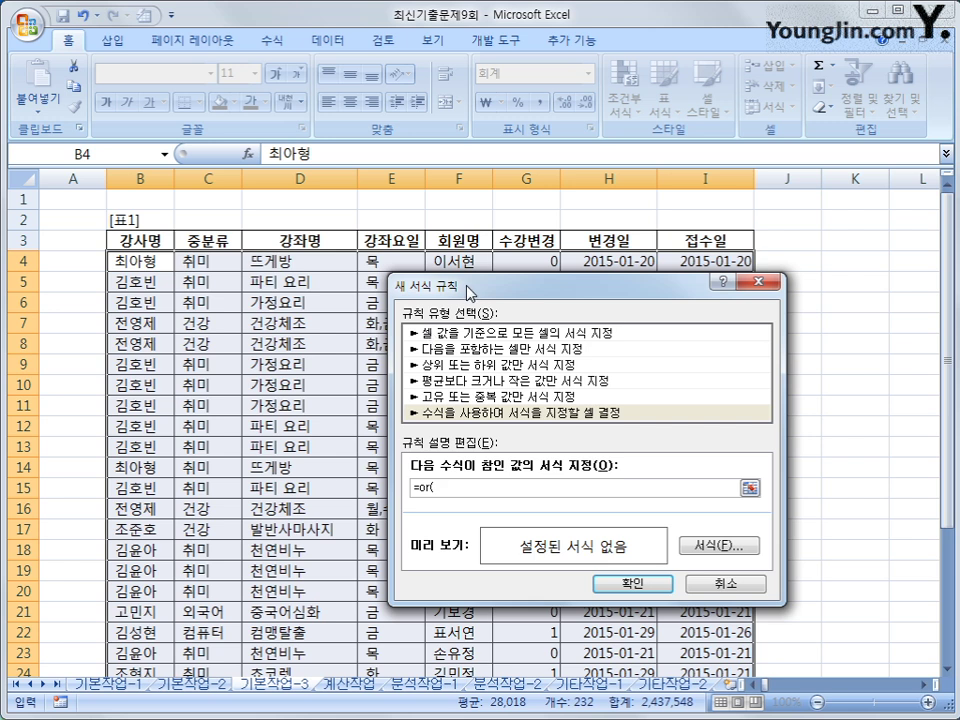
left_click_drag(471, 289, 561, 329)
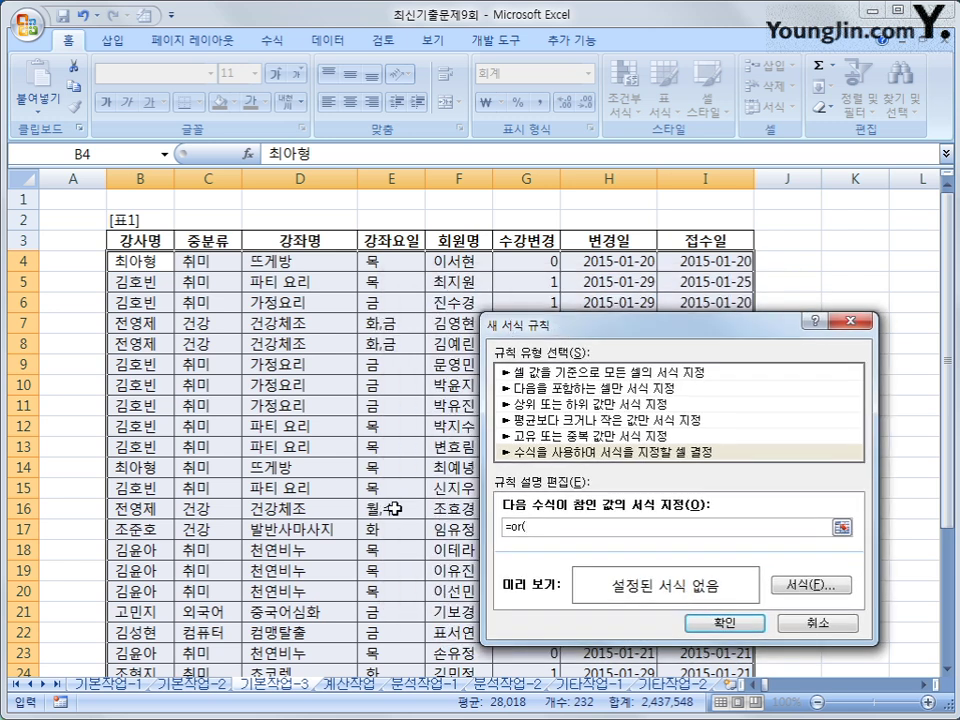
scroll(395, 509, "down", 4)
scroll(394, 507, "up", 3)
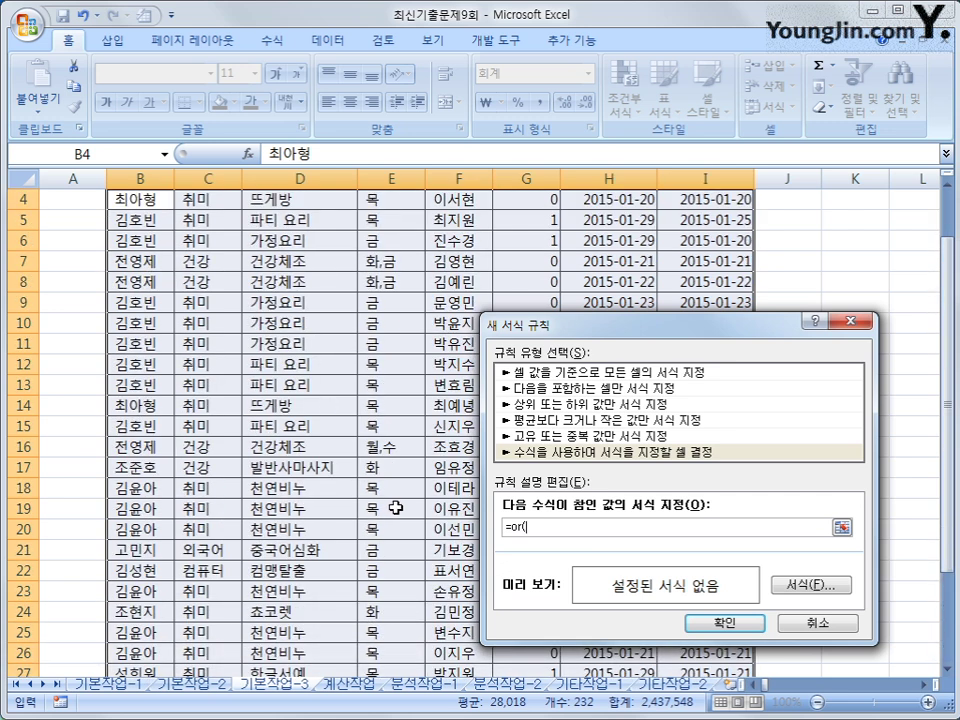
scroll(395, 508, "up", 1)
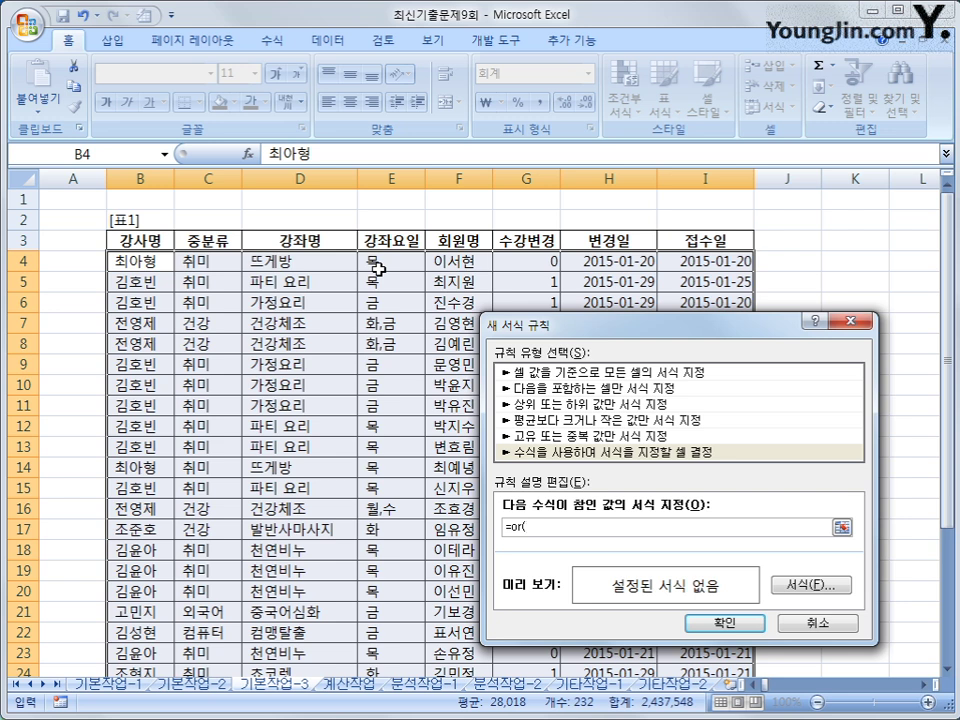
type("len(")
left_click(378, 268)
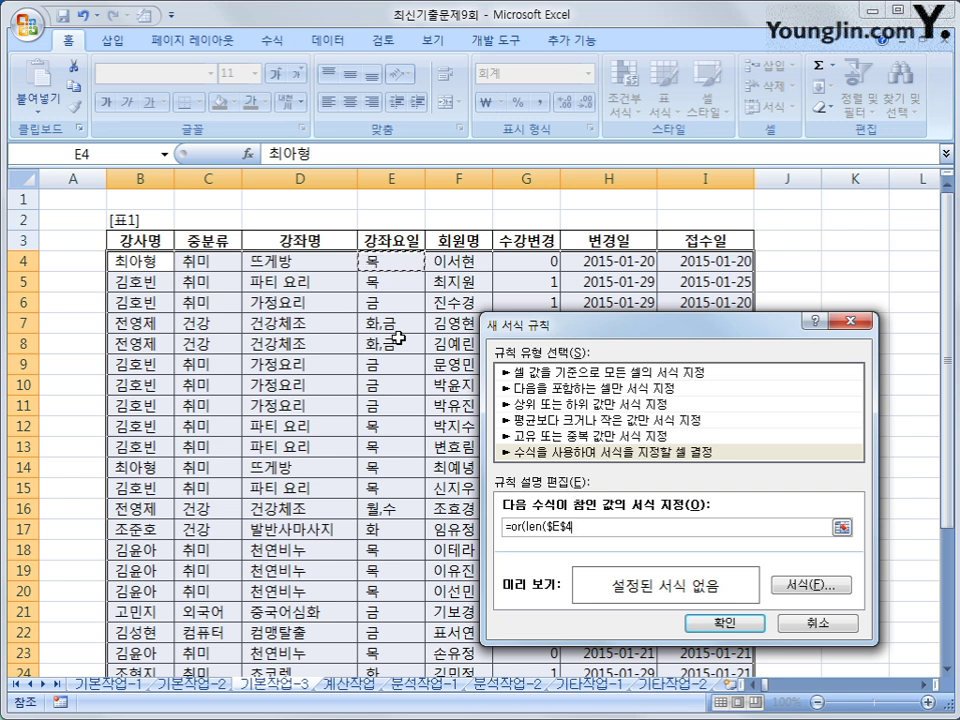
key("F4")
key("F4")
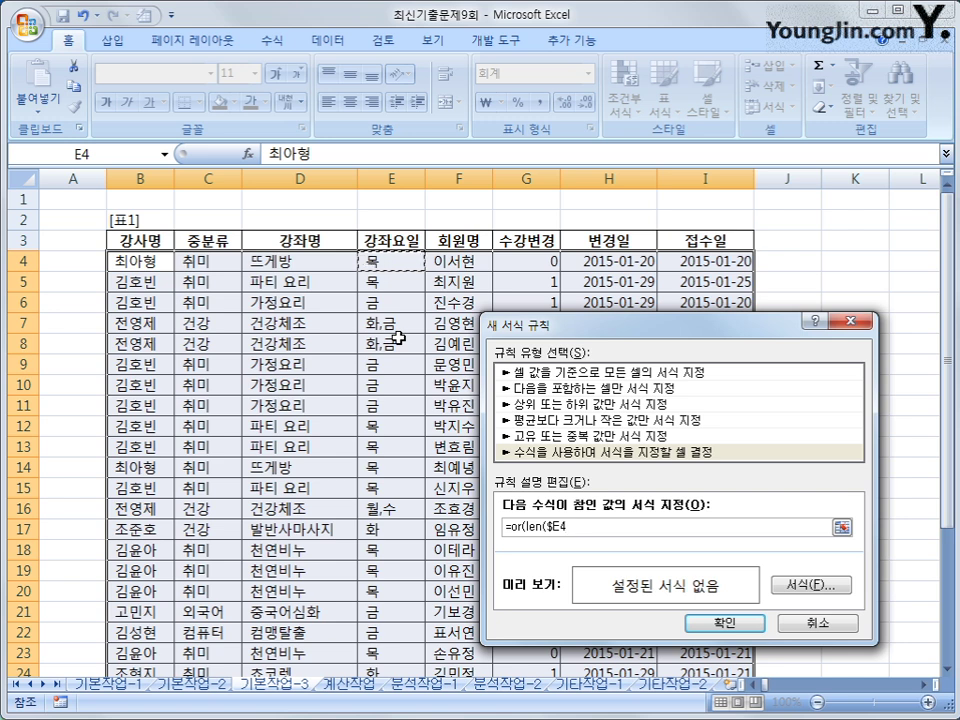
type(")>=2")
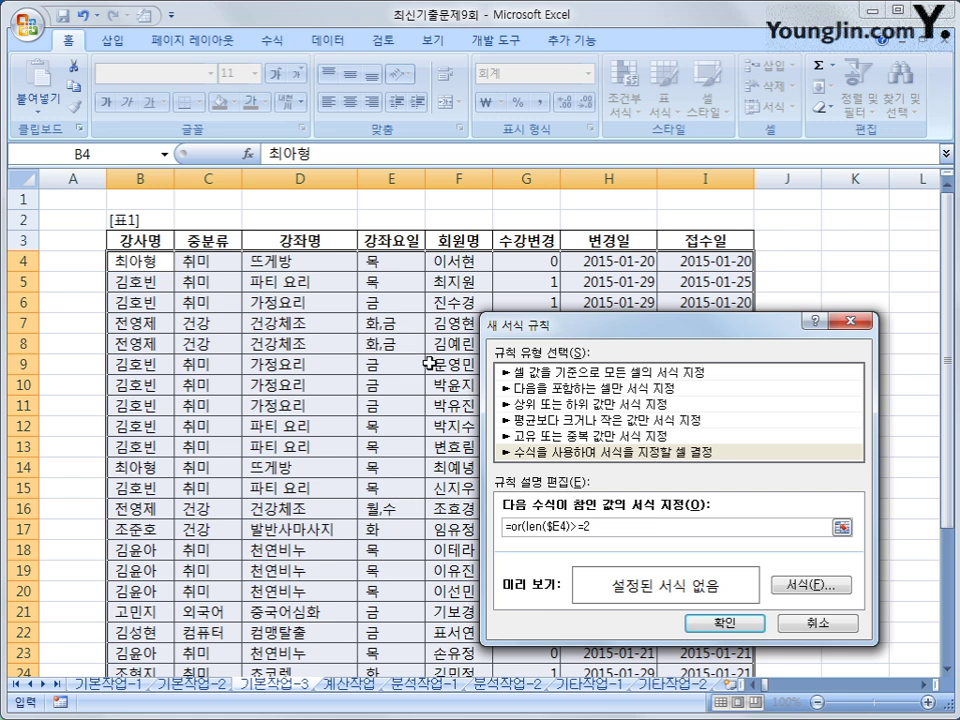
Add a second OR condition starting with days360, using the 접수일 reference $I4 as its start date.
left_click(608, 526)
type(",")
type("days360(")
left_click(572, 528)
type(">")
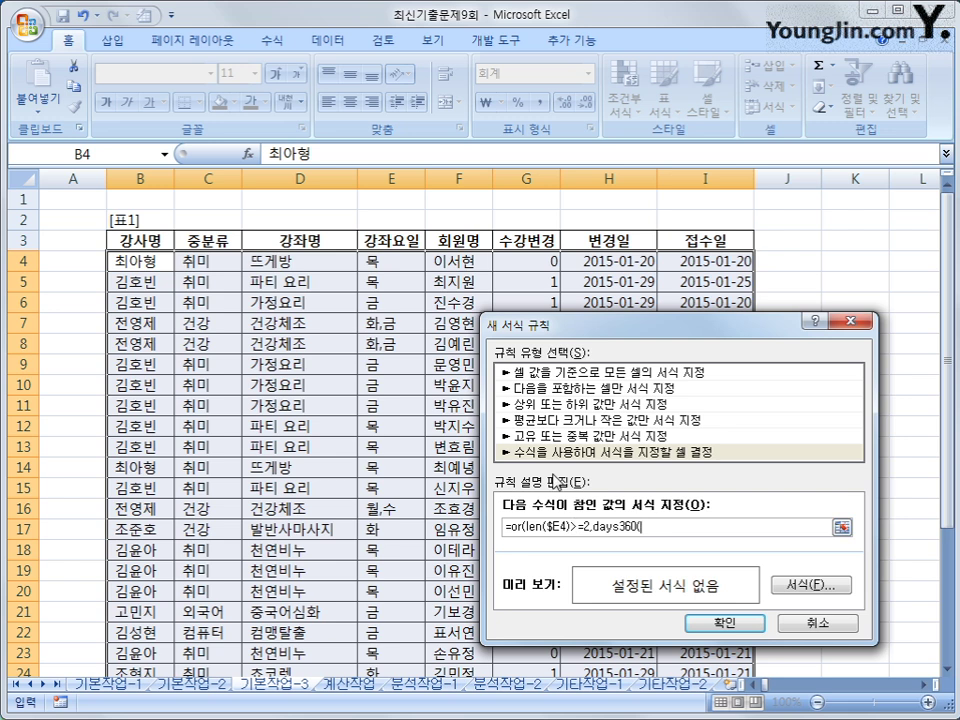
left_click(707, 261)
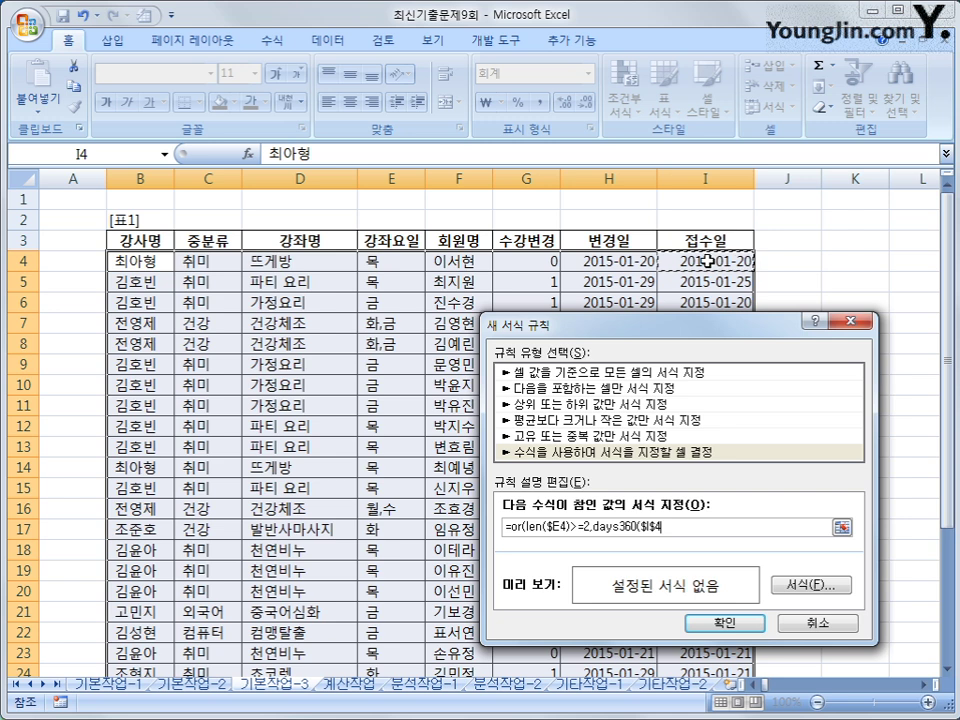
key("F4")
key("F4")
type(",")
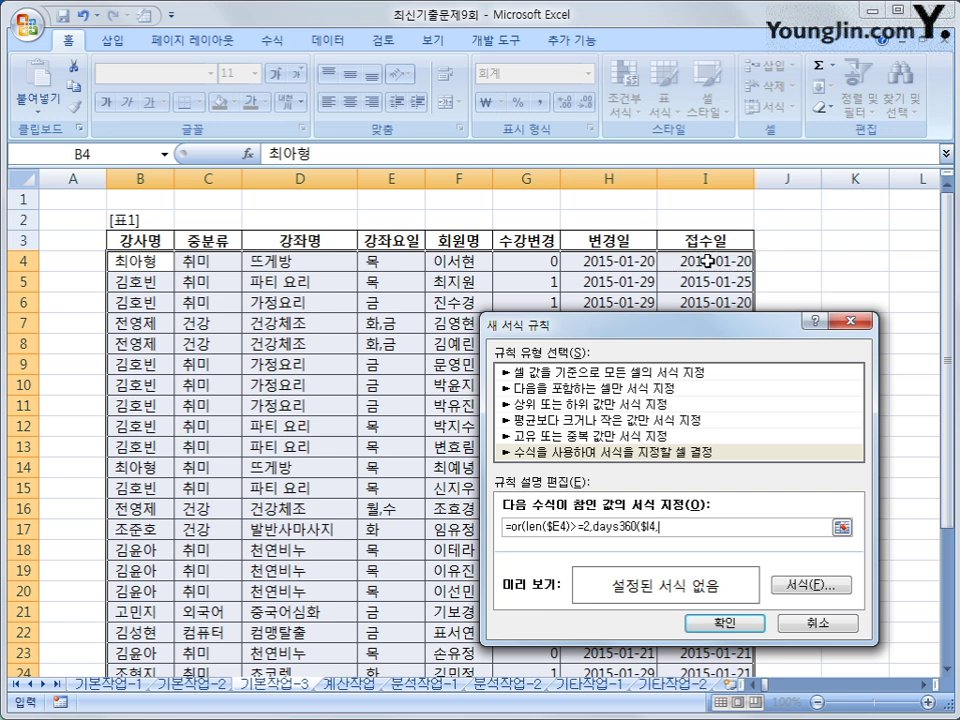
Complete the days360 condition with the 변경일 reference $H4, false and >=5, and close the OR function.
left_click(637, 262)
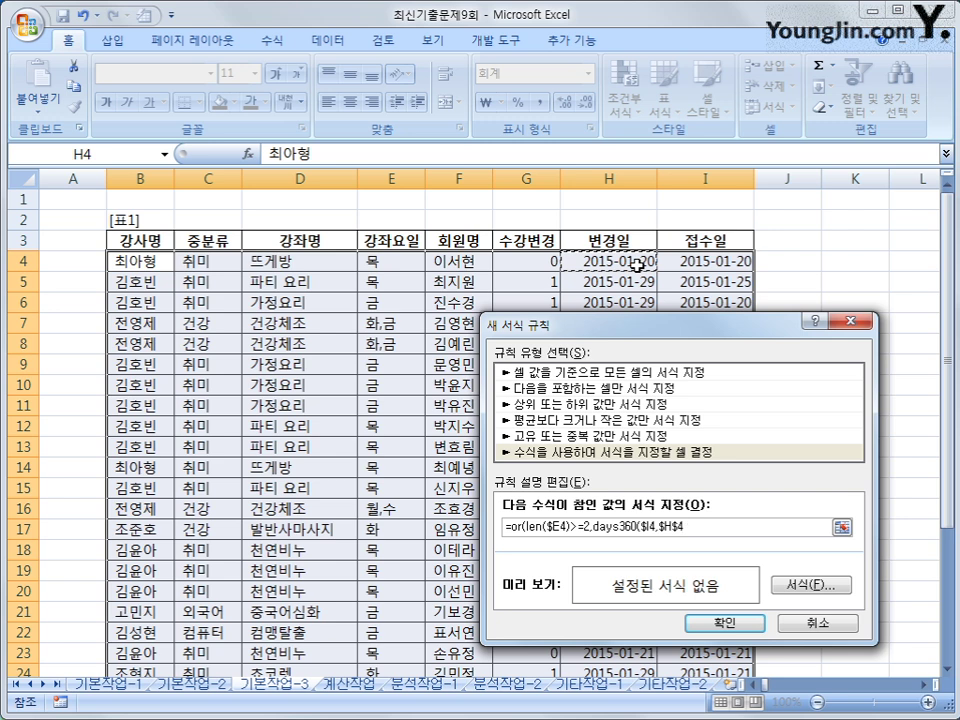
key("F4")
key("F4")
type(",")
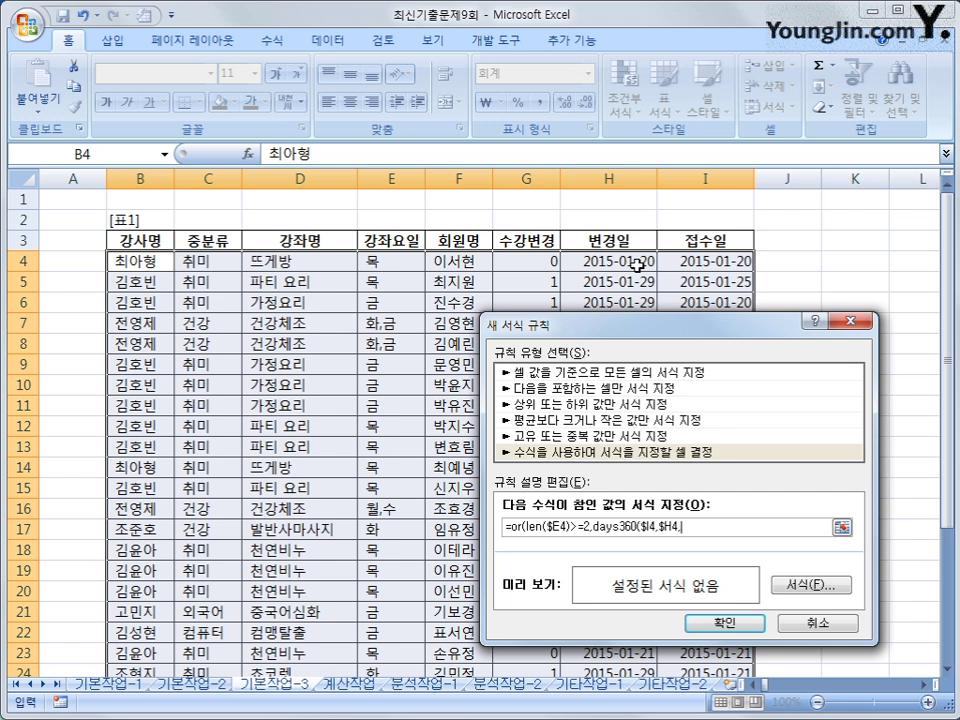
key("BackSpace")
type(",false)>=5)")
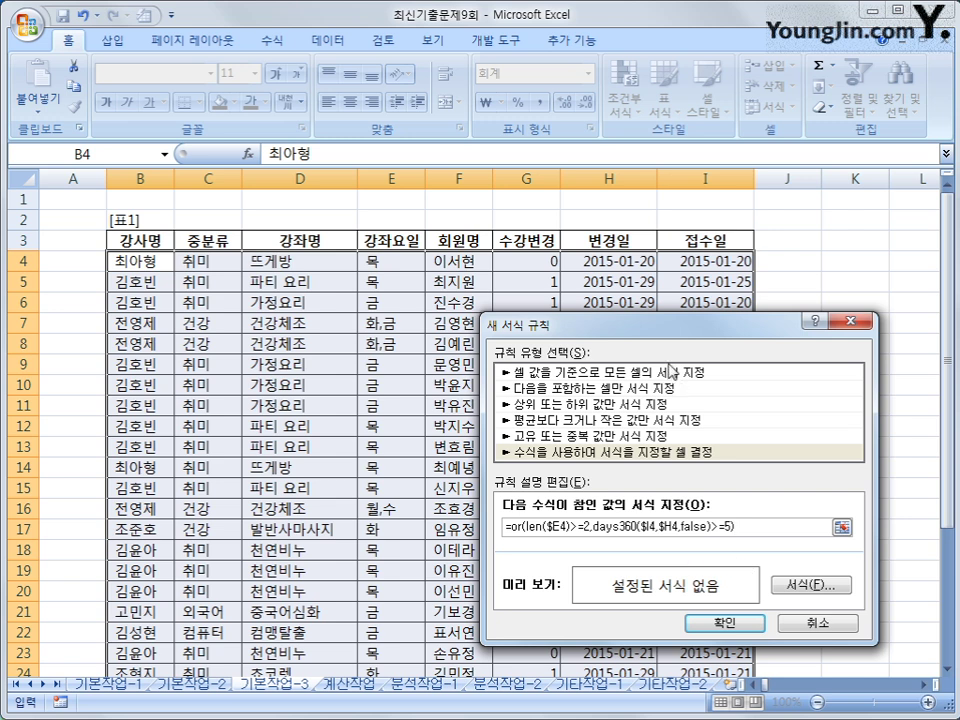
Give the rule a bold font in the standard blue colour and apply it to the selected rows.
left_click_drag(669, 330, 672, 288)
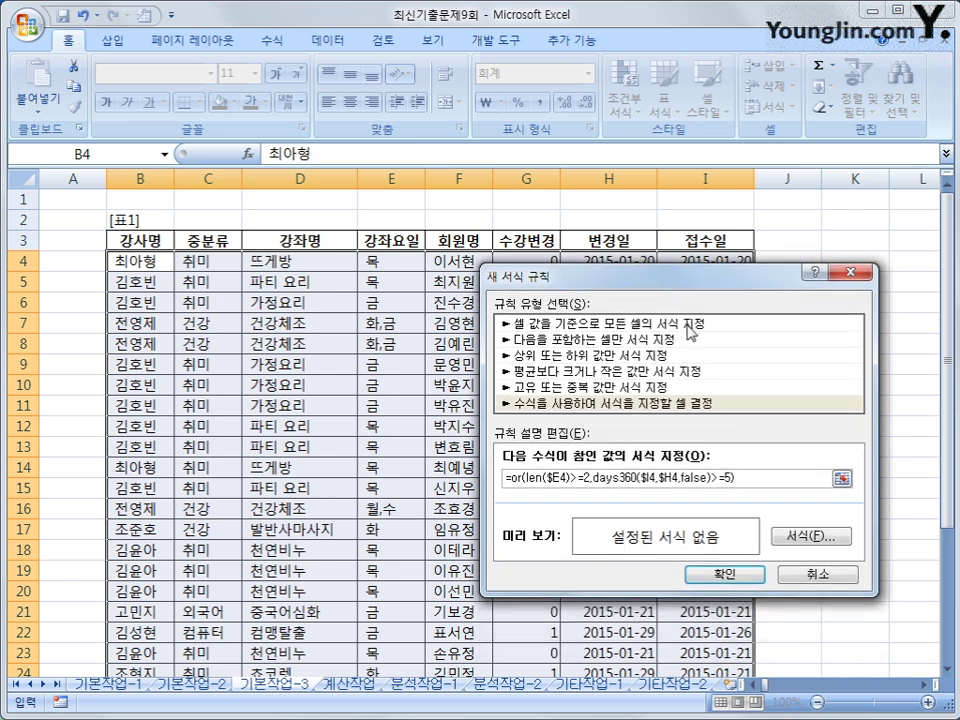
left_click(803, 541)
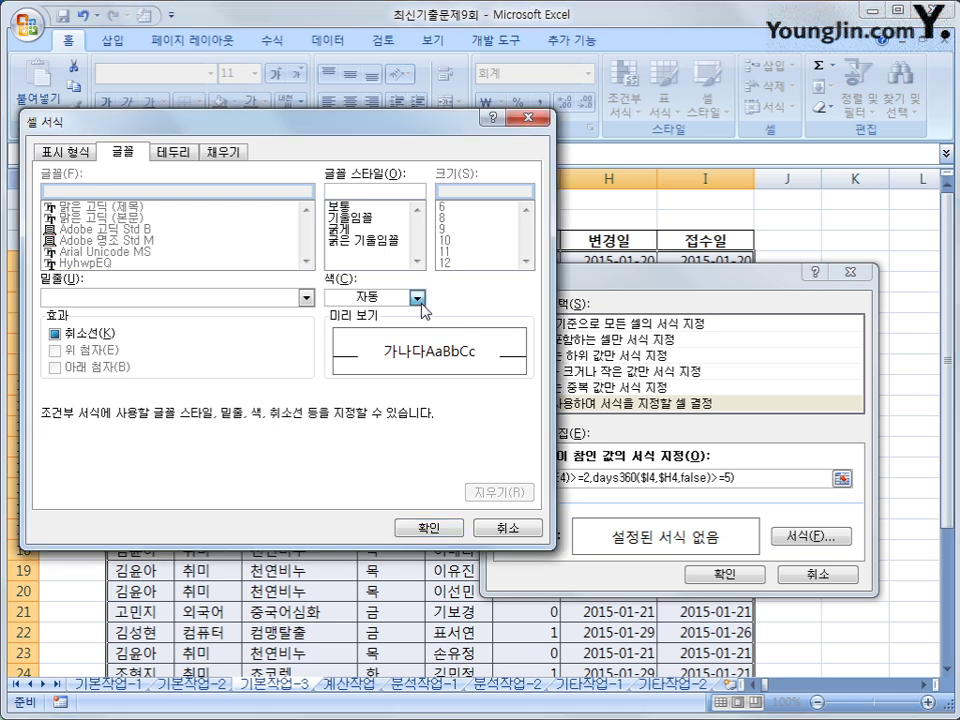
left_click(416, 298)
left_click(445, 463)
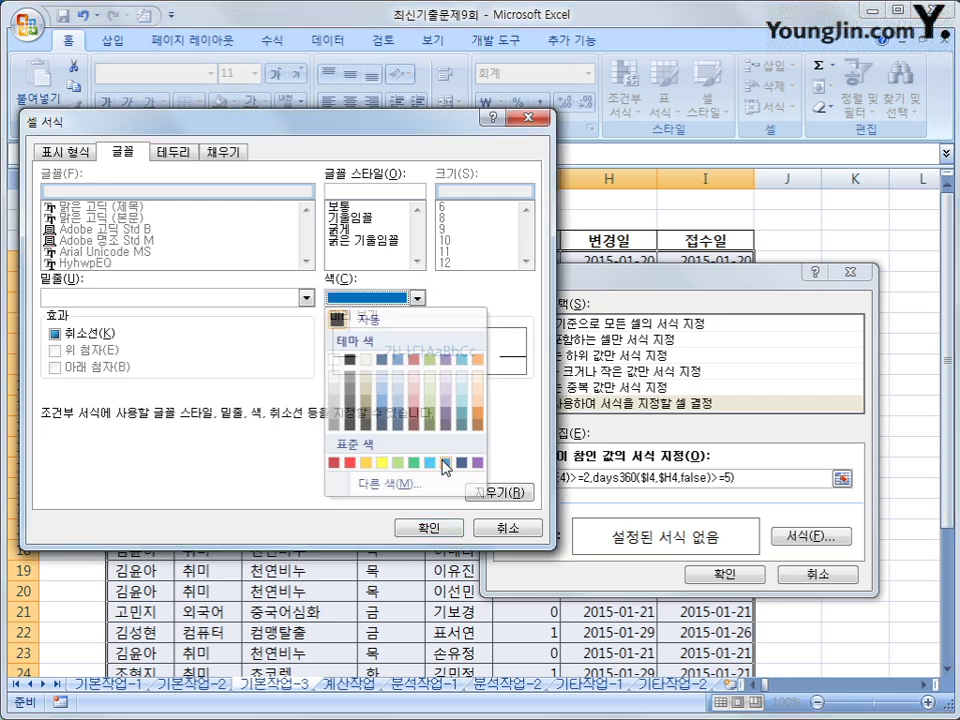
left_click(365, 230)
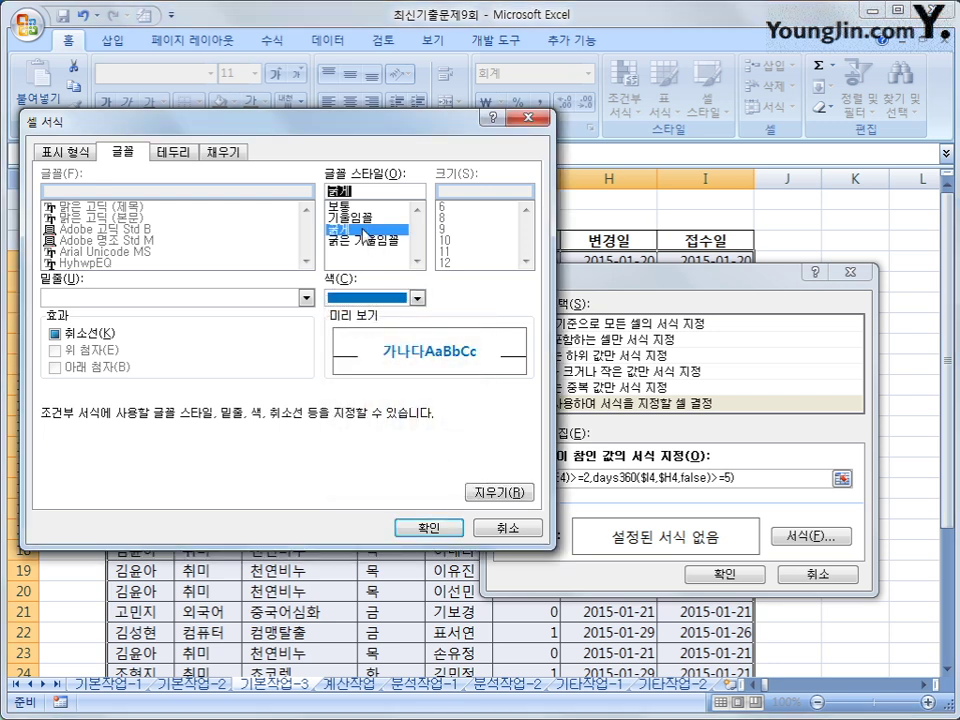
left_click(425, 527)
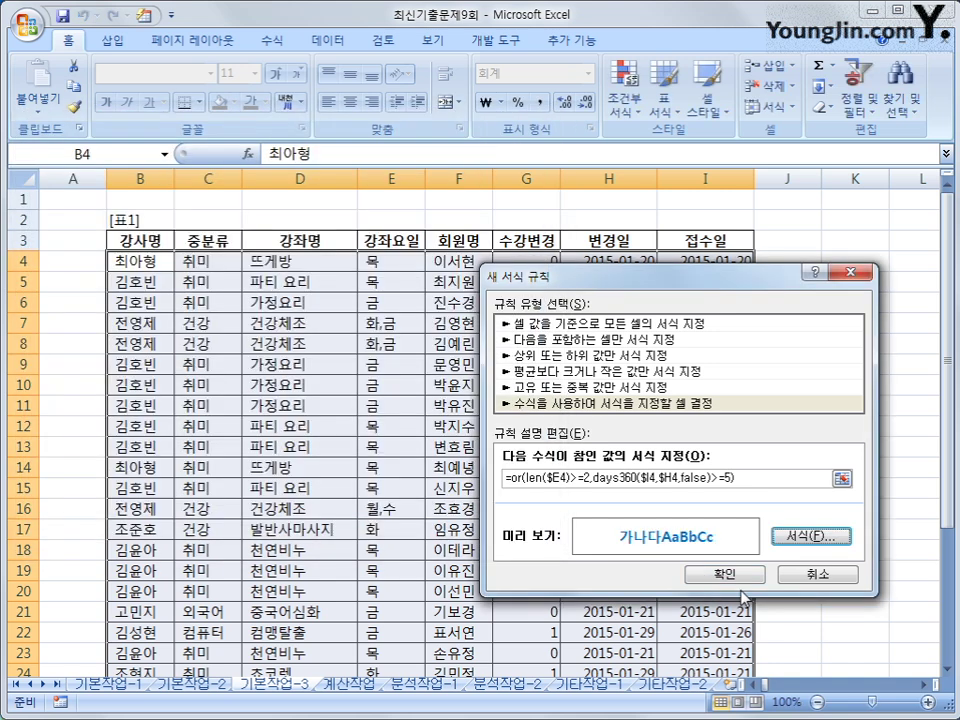
left_click(725, 574)
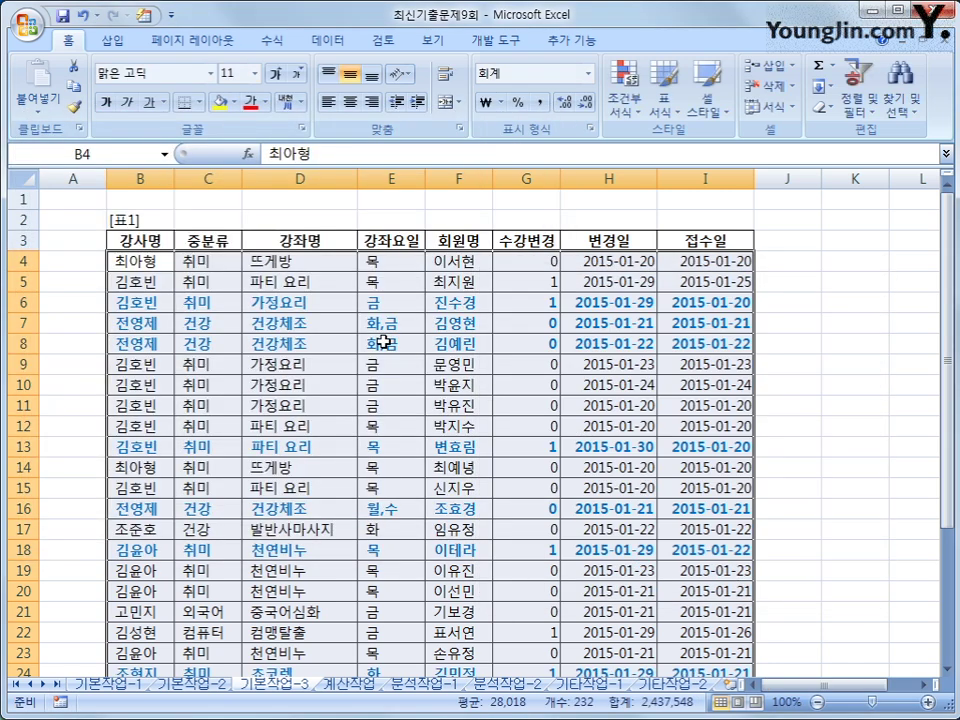
Check the highlighted [표1] rows against both rule conditions, and look over the finished 기본작업-1, 기본작업-2 and 기본작업-3 sheets.
left_click_drag(150, 323, 690, 343)
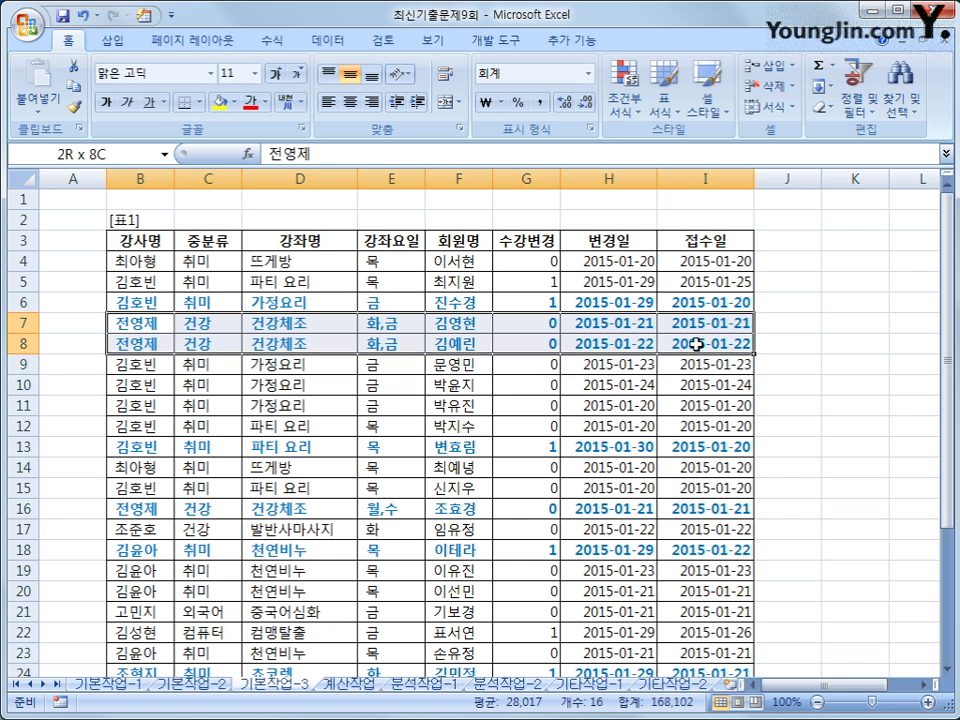
left_click_drag(150, 508, 703, 517)
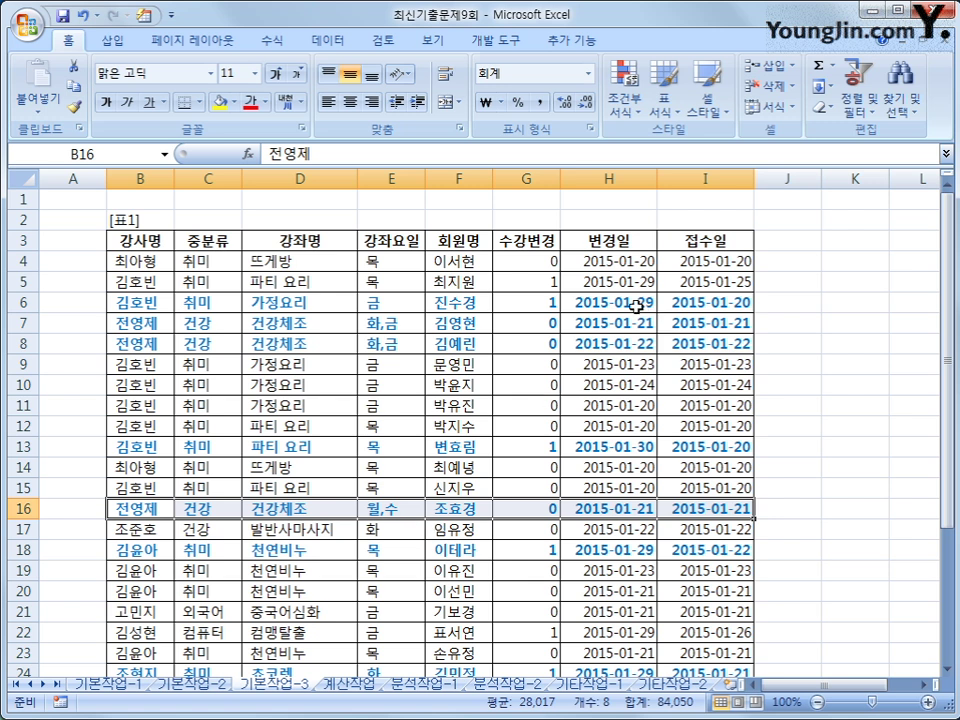
left_click_drag(636, 304, 665, 306)
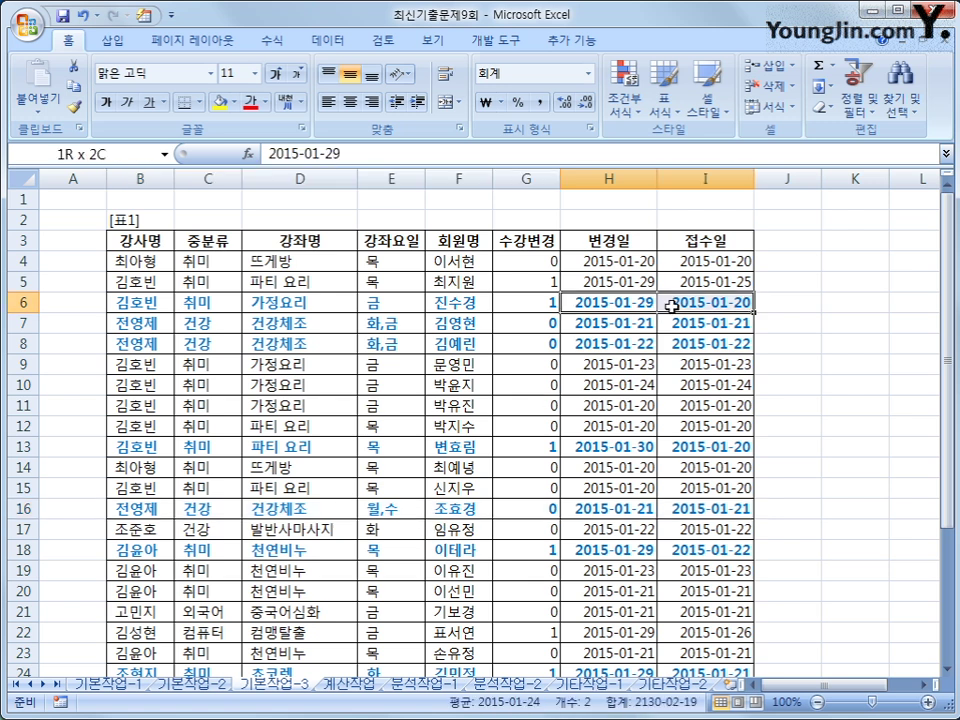
left_click_drag(670, 305, 671, 303)
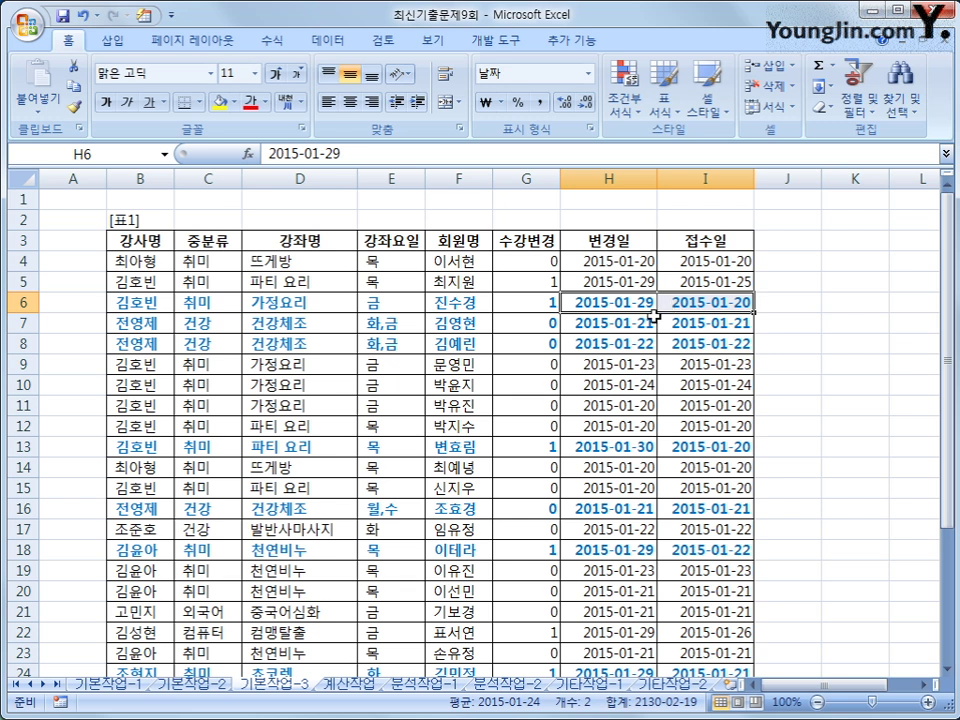
left_click_drag(604, 453, 686, 447)
left_click_drag(630, 550, 703, 553)
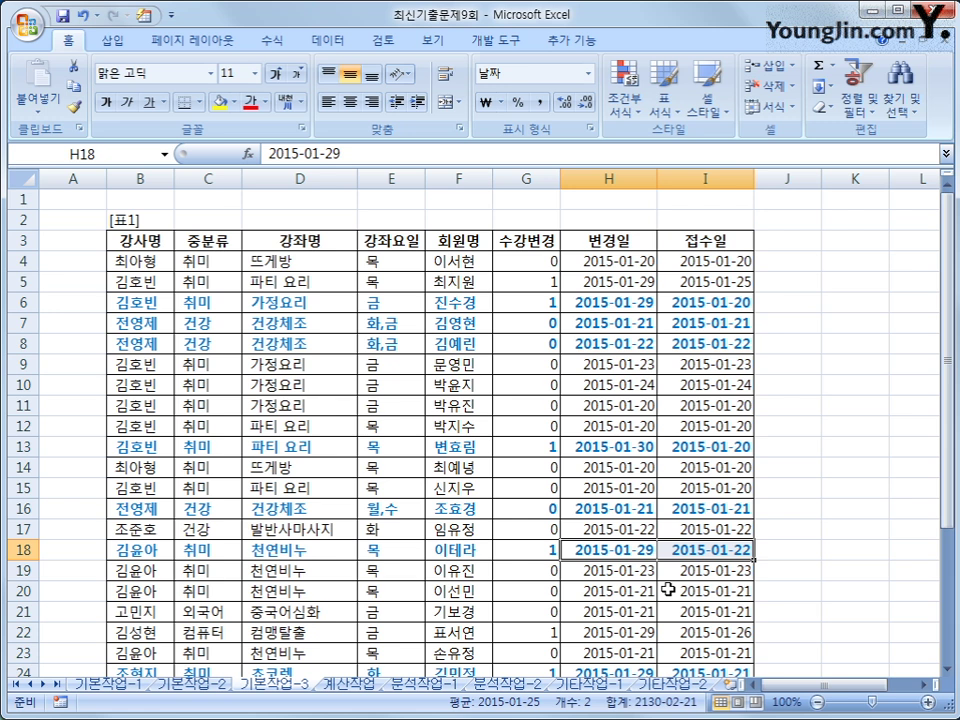
left_click(115, 685)
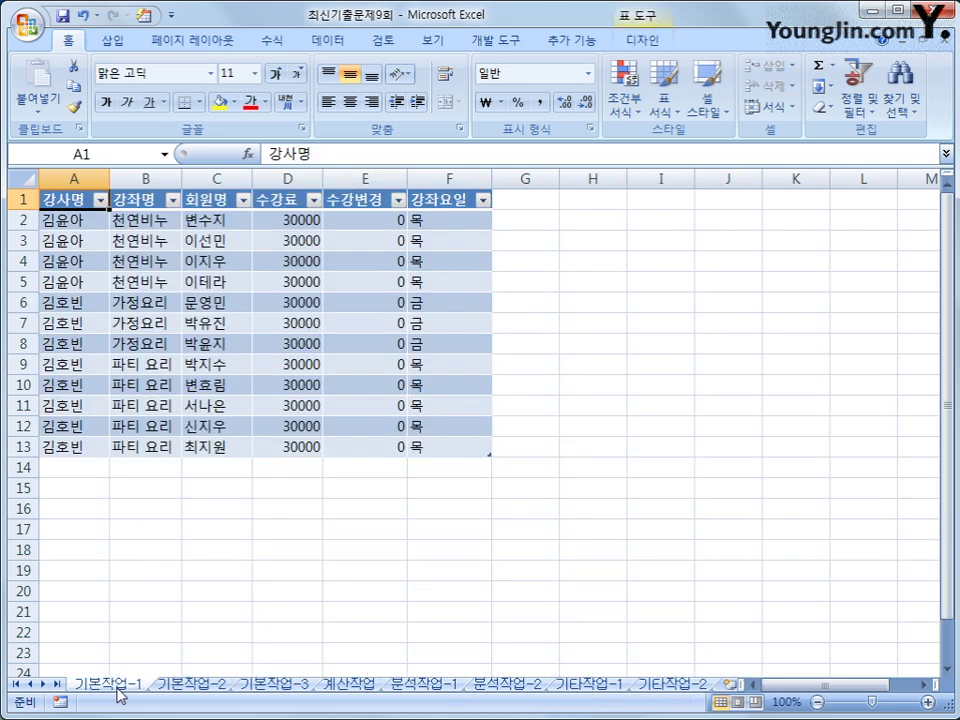
left_click(190, 685)
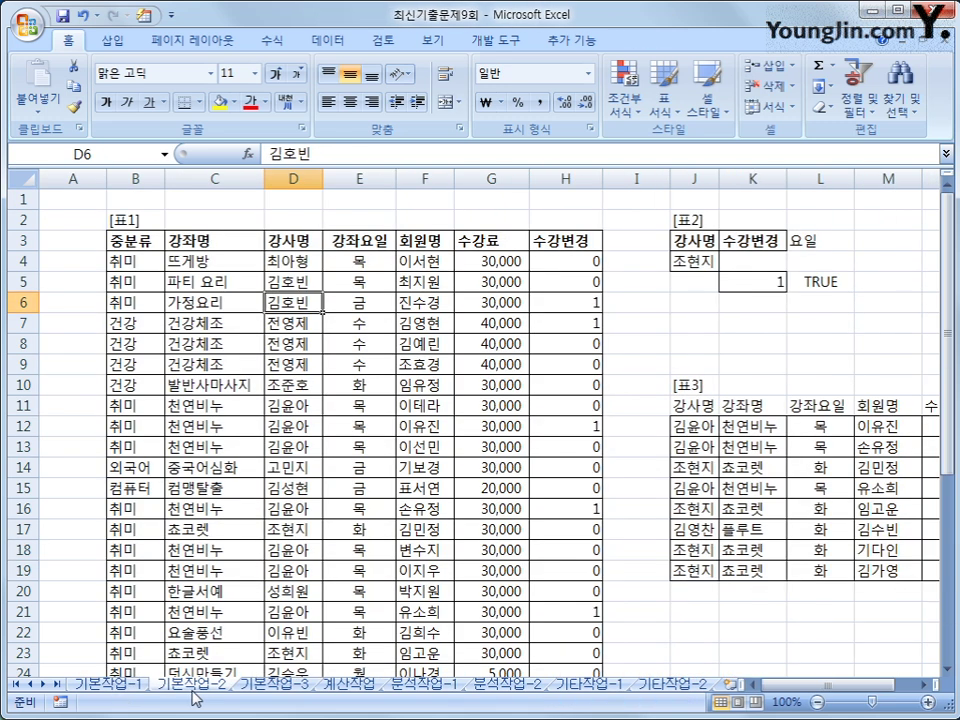
left_click(268, 686)
left_click(290, 525)
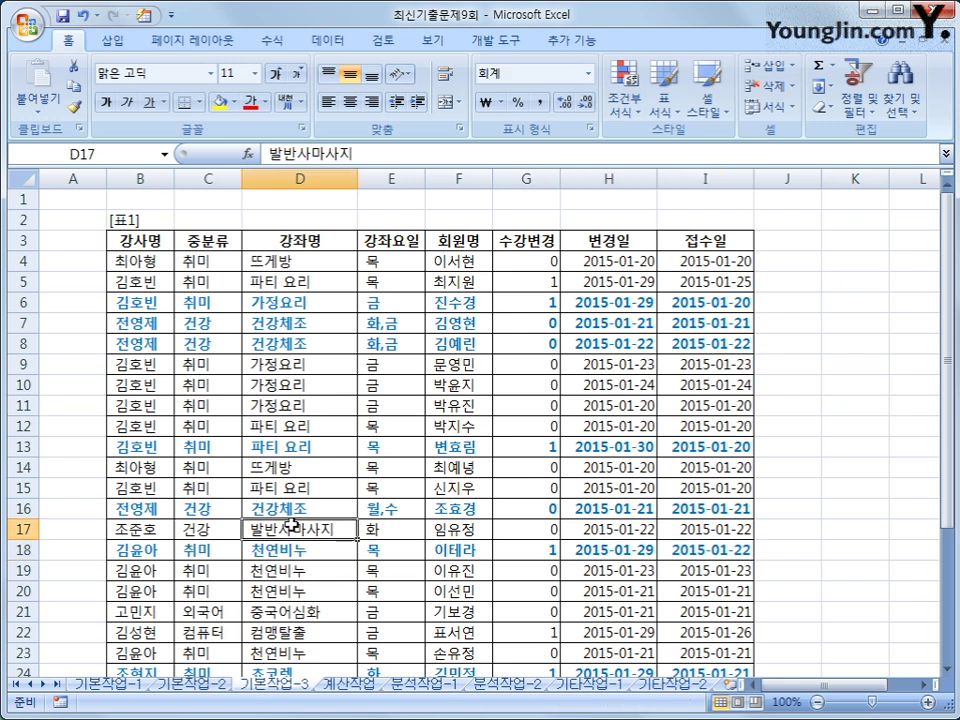
Open the 계산작업 sheet and examine the 연이율, 수령기간(년), 월수령액 and 현재가치 cells of [표1].
left_click(345, 685)
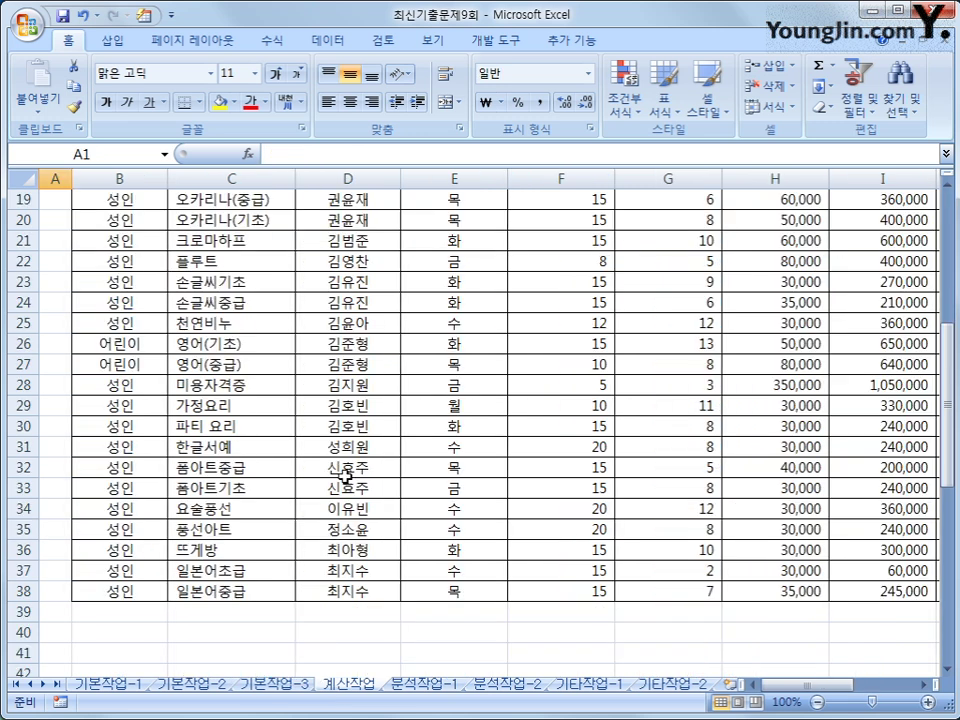
scroll(345, 478, "up", 6)
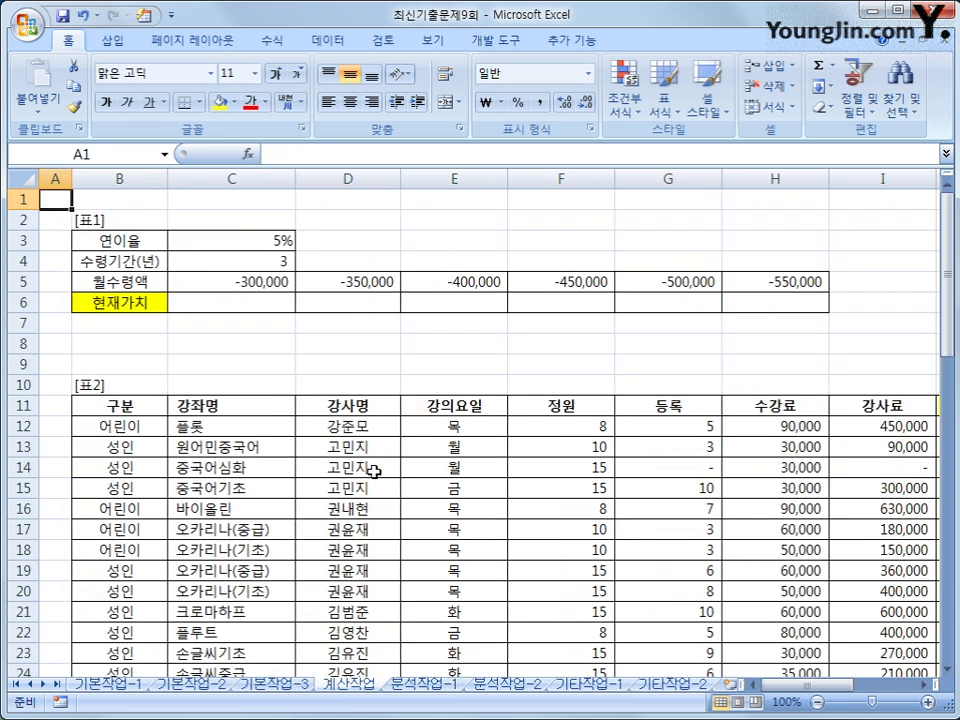
left_click(231, 238)
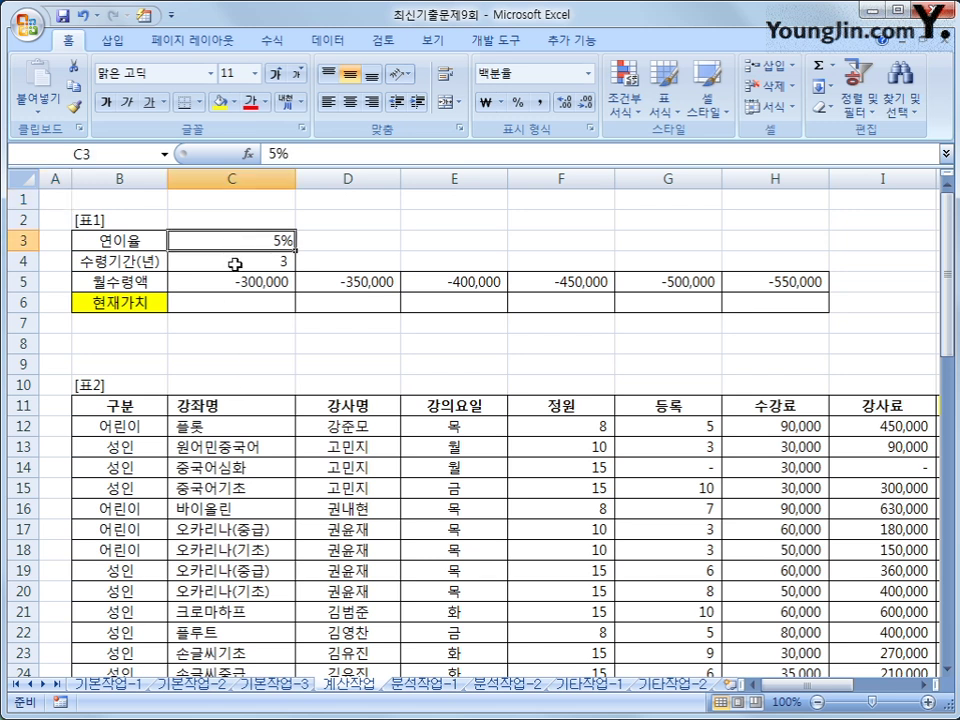
left_click(234, 263)
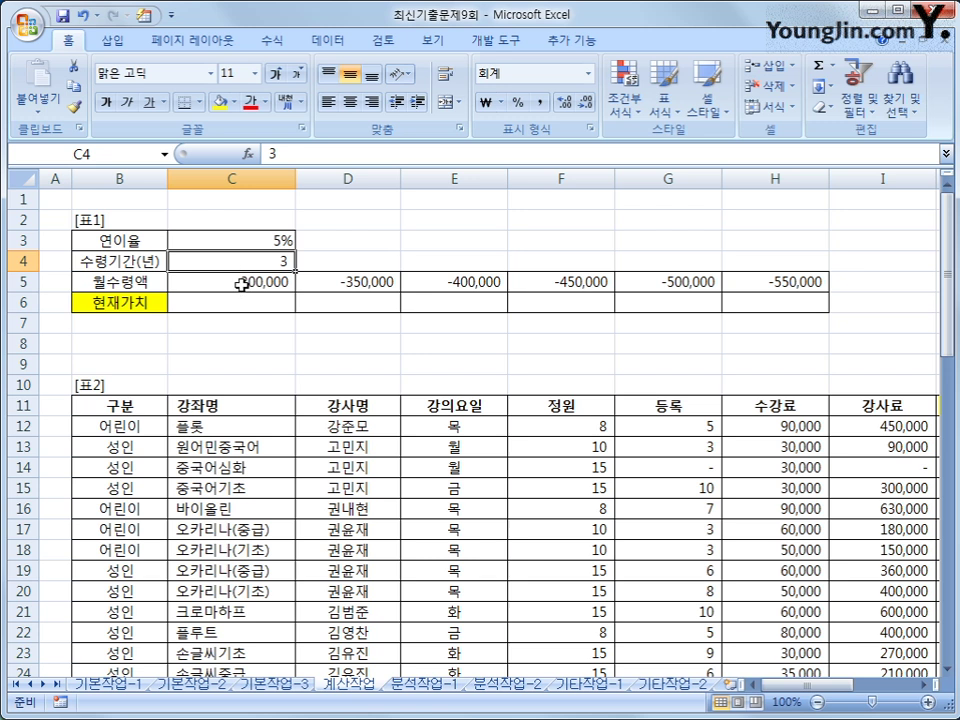
left_click(240, 283)
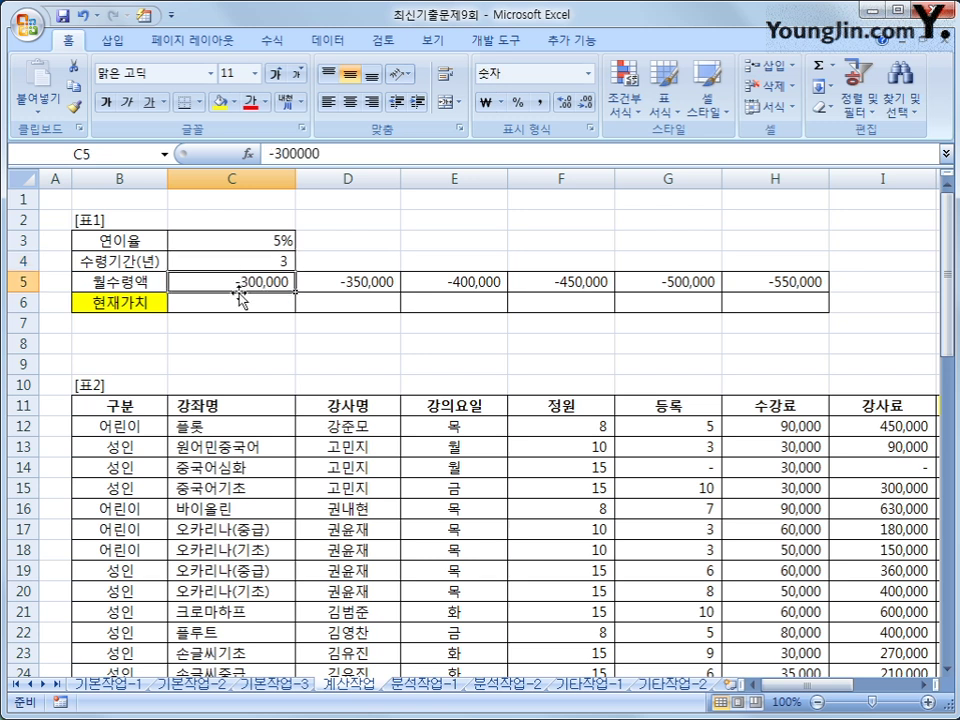
left_click(236, 302)
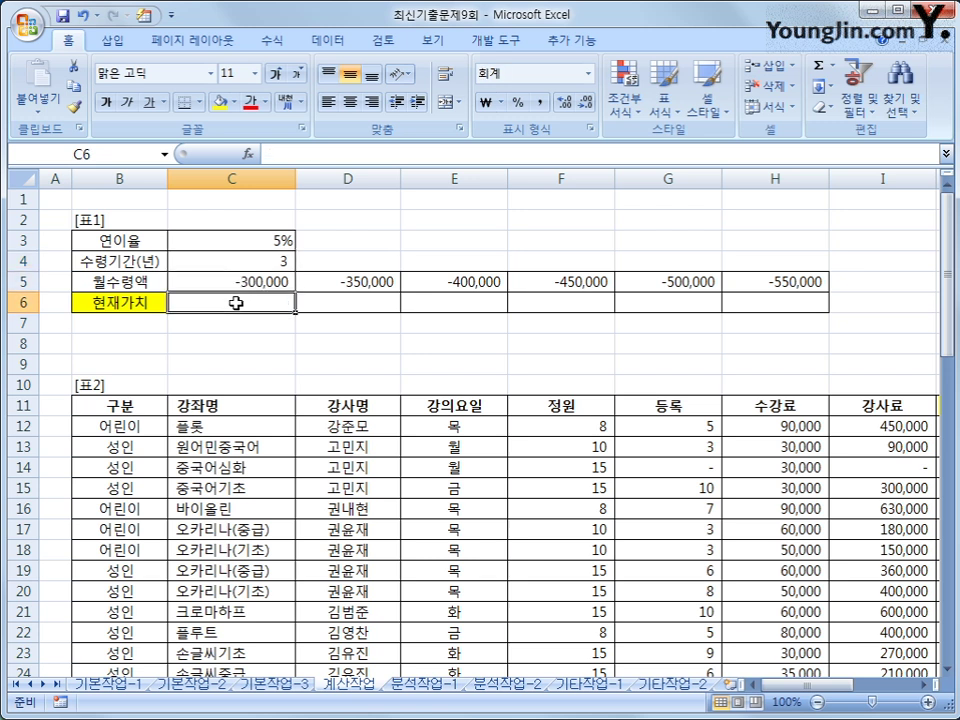
left_click_drag(236, 302, 788, 296)
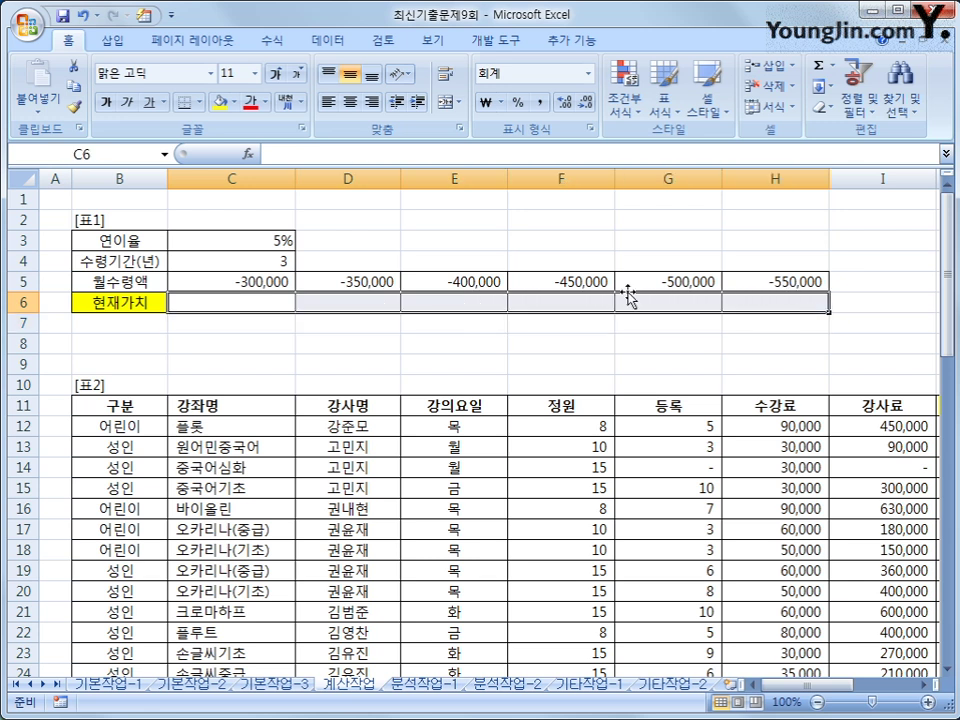
In C6, start an IF formula that tests a PV function with the monthly rate from an absolute 연이율 reference: =if(pv($C$3/12,.
left_click(238, 301)
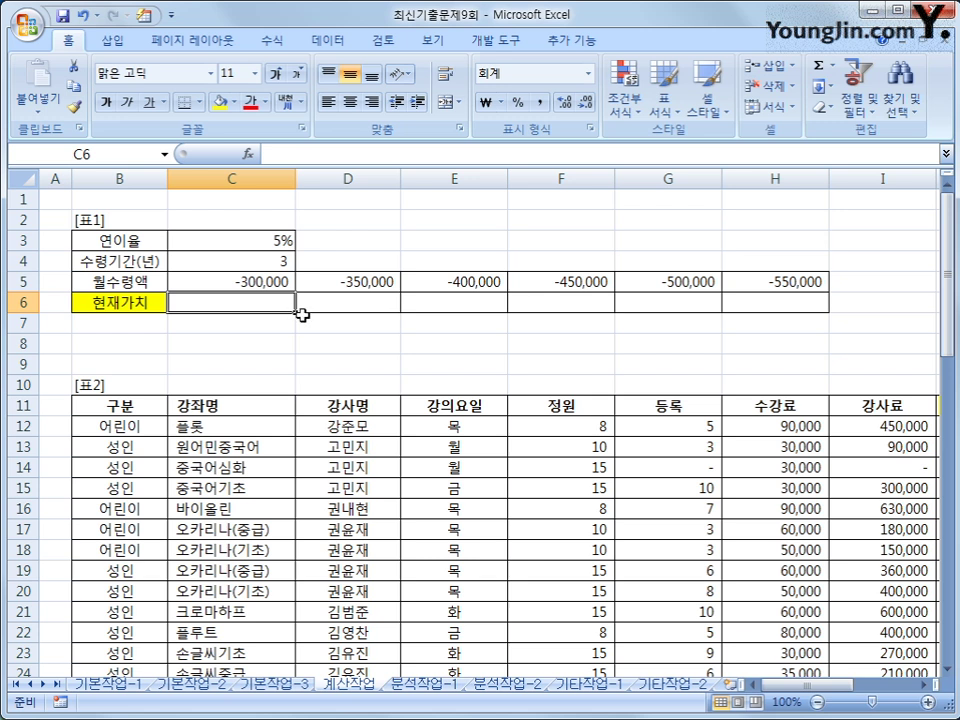
type("=if(")
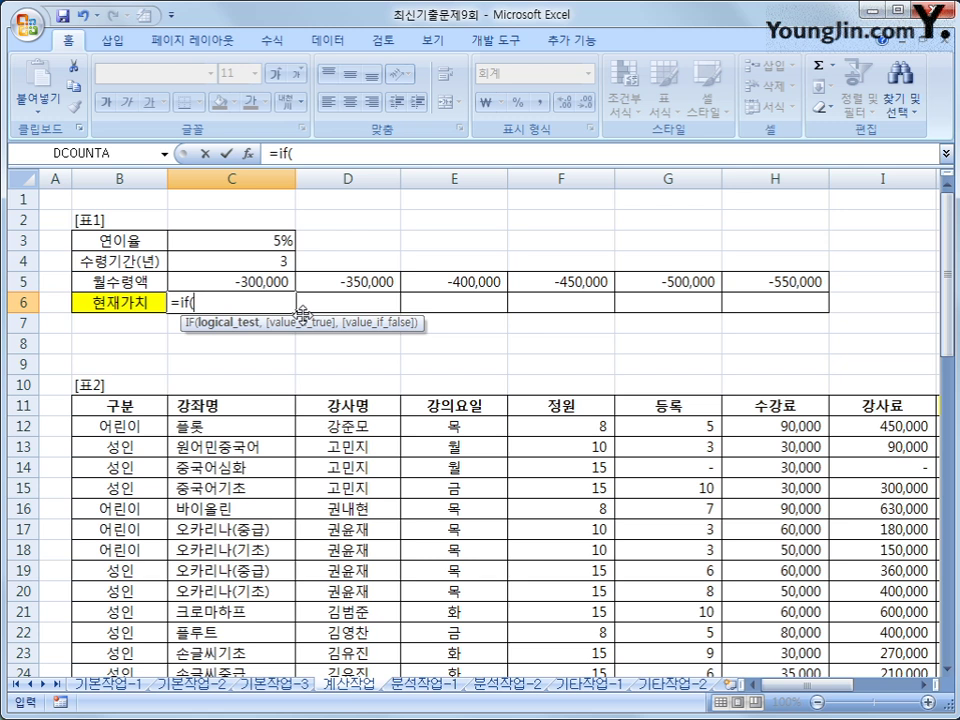
type("p")
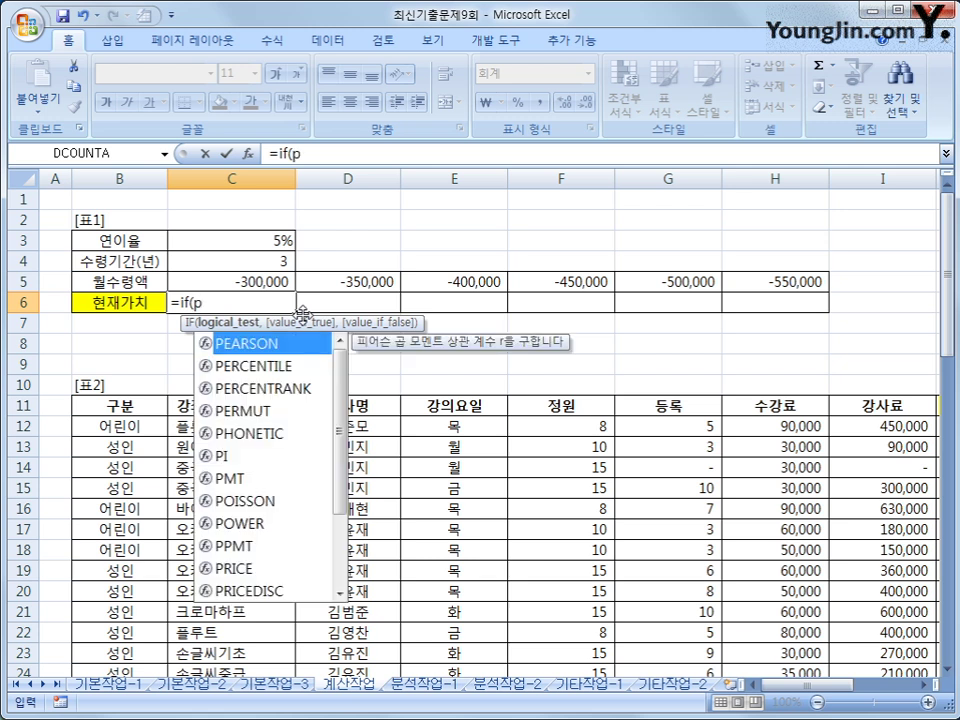
type("v")
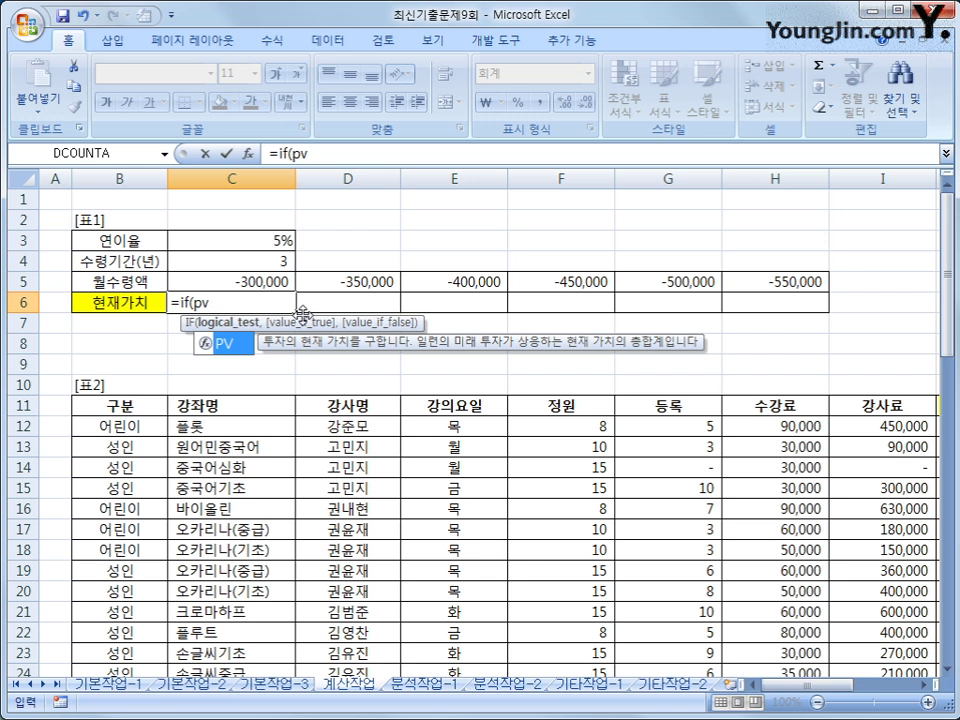
type("(")
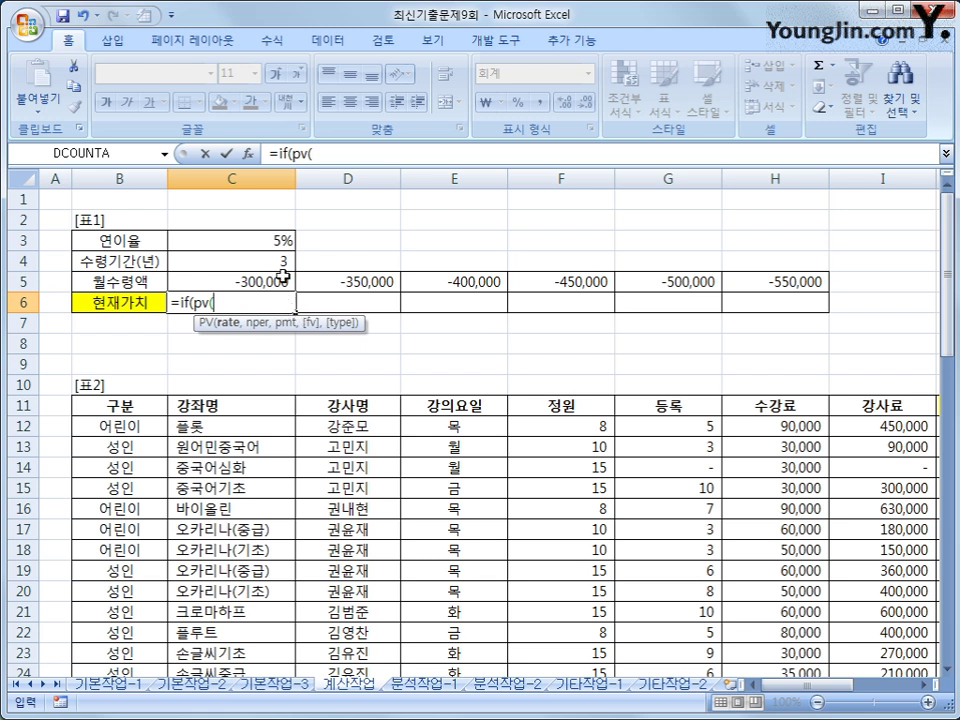
left_click(272, 240)
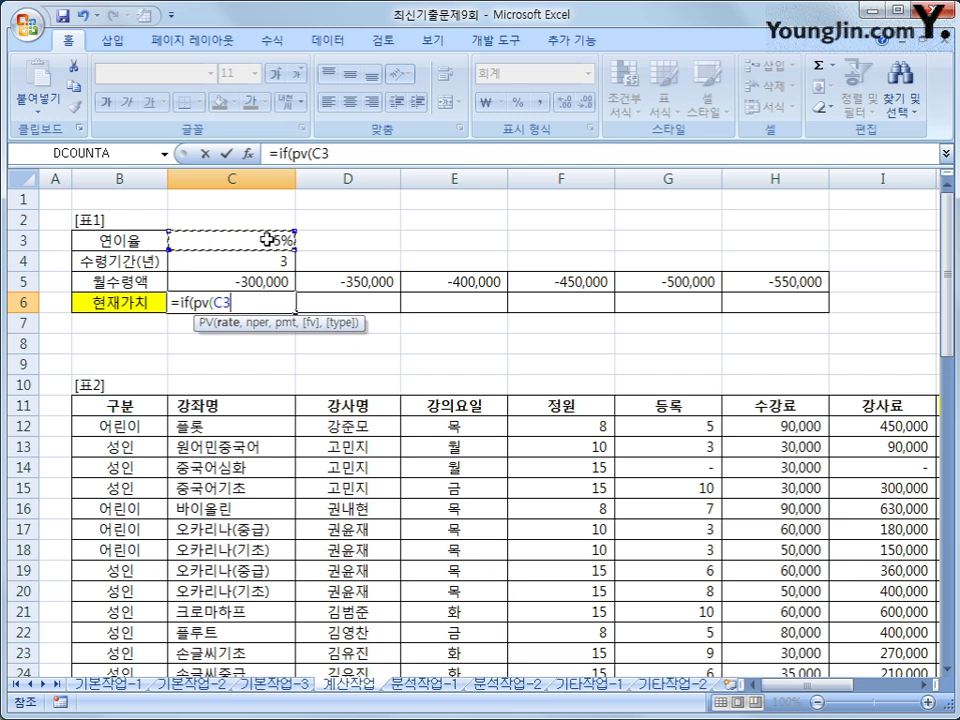
key("F4")
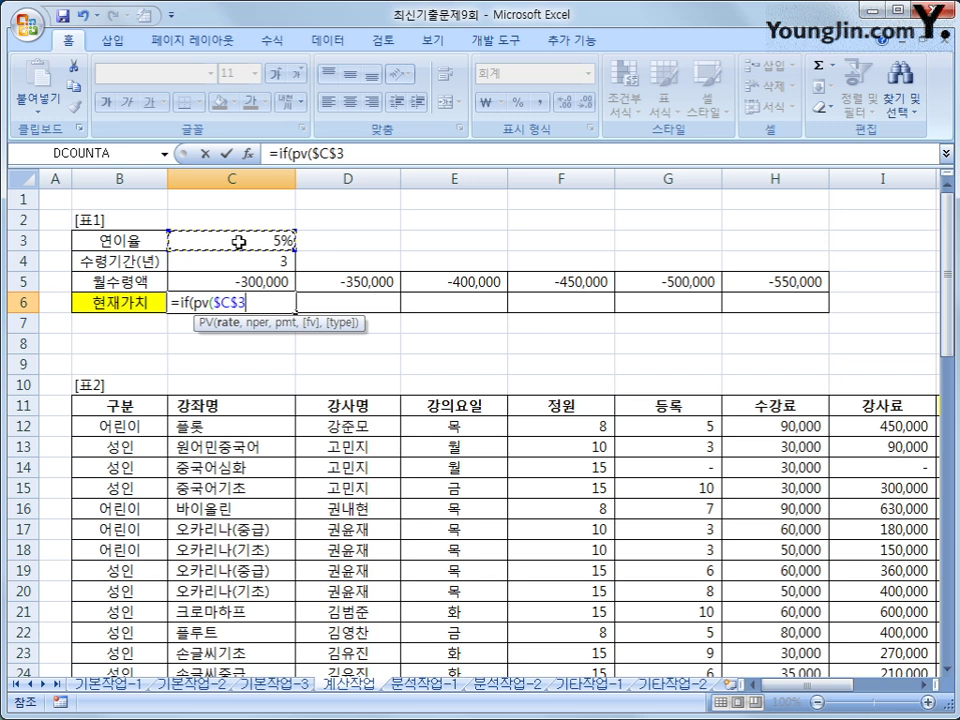
type("/12")
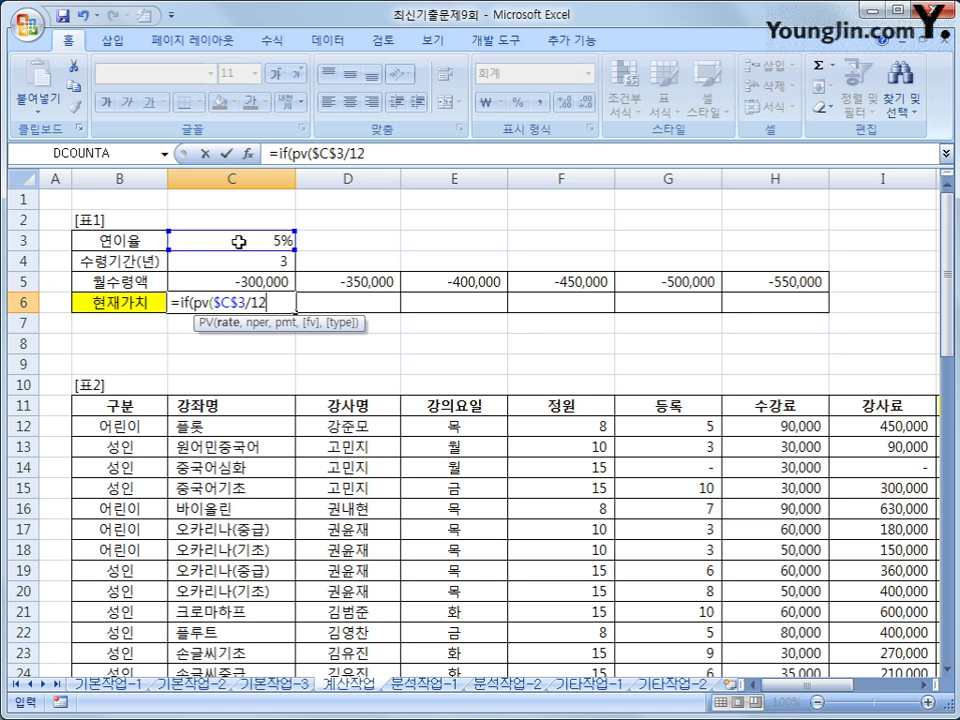
type(",")
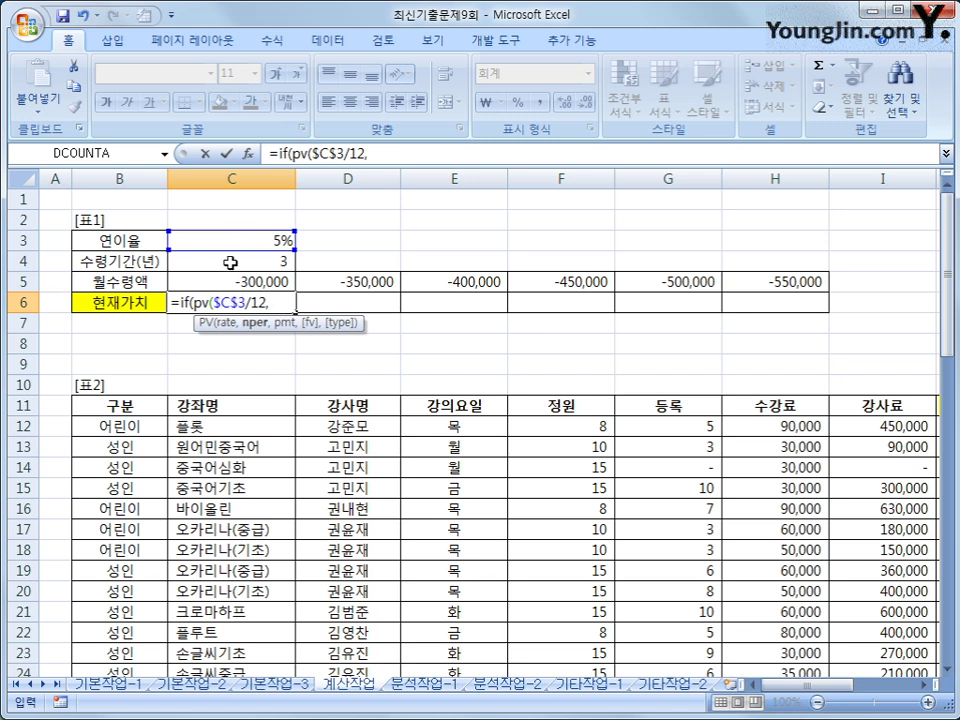
Add the PV period argument $C$4*12 from 수령기간(년) and the payment argument C5 from 월수령액.
left_click(230, 263)
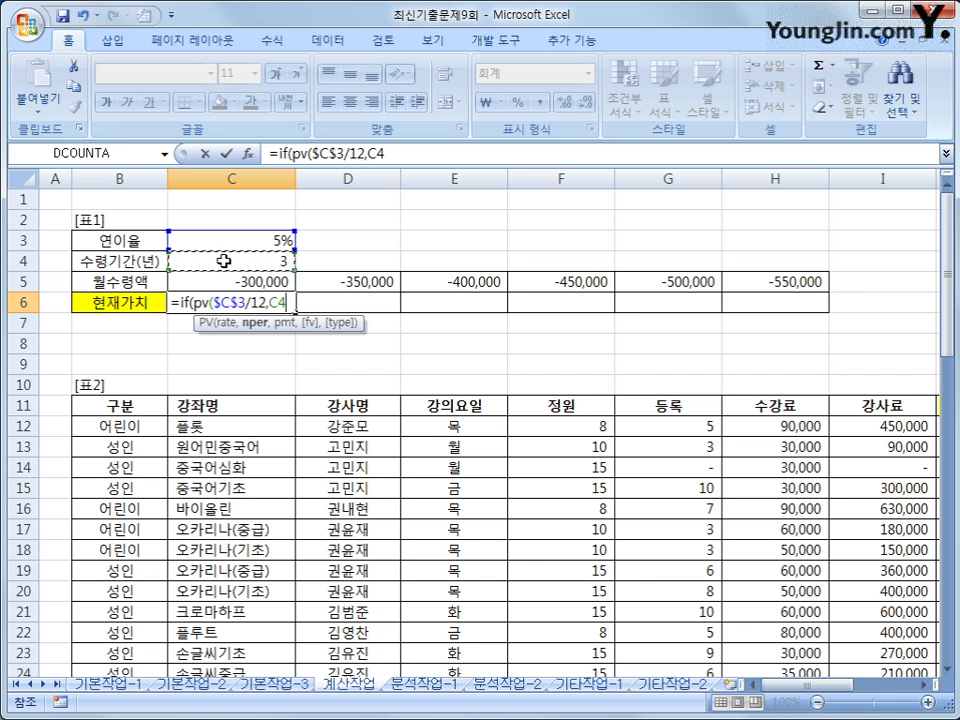
key("F4")
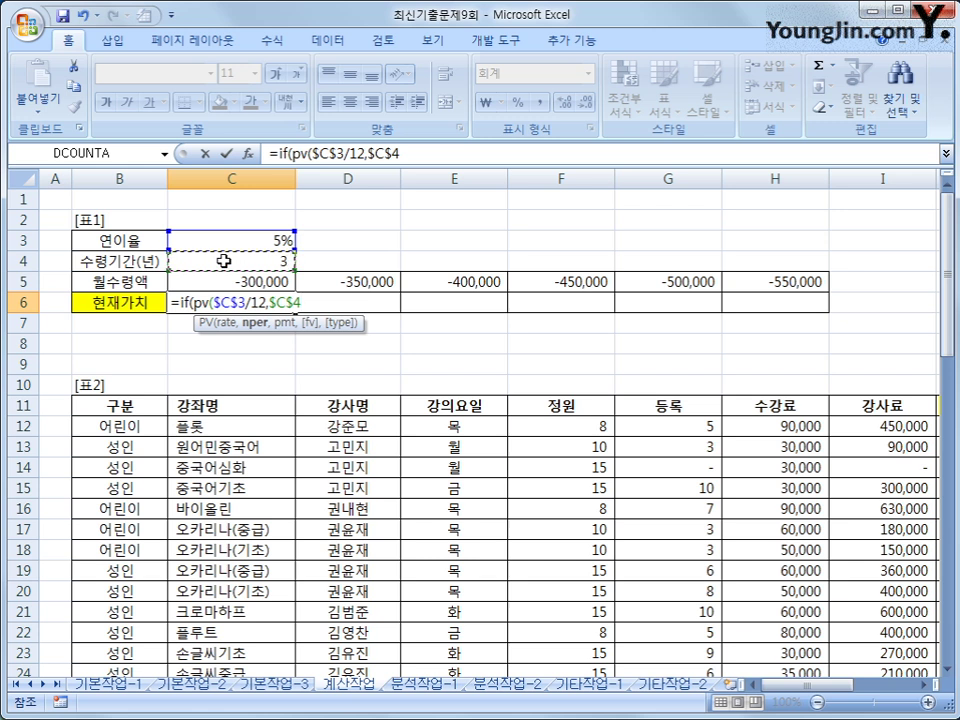
type("*12")
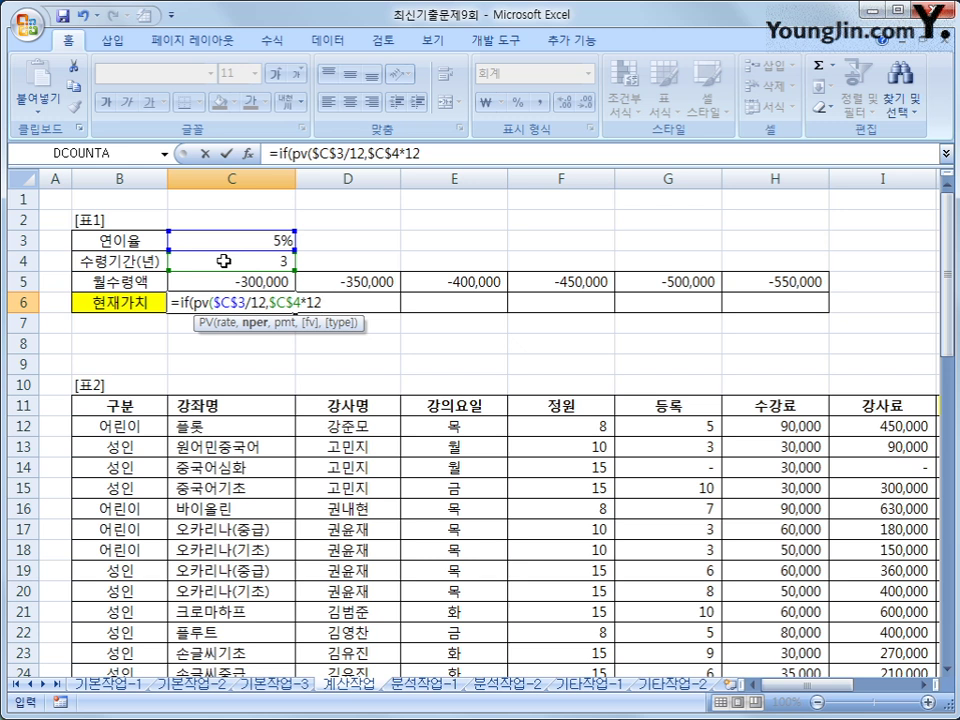
type(",")
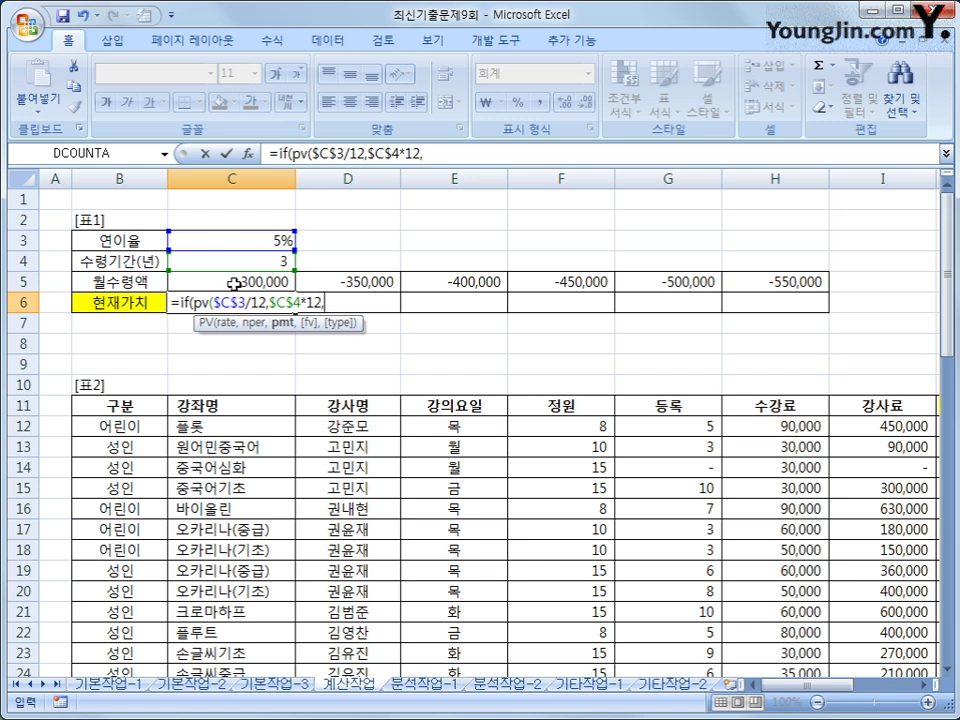
left_click(233, 285)
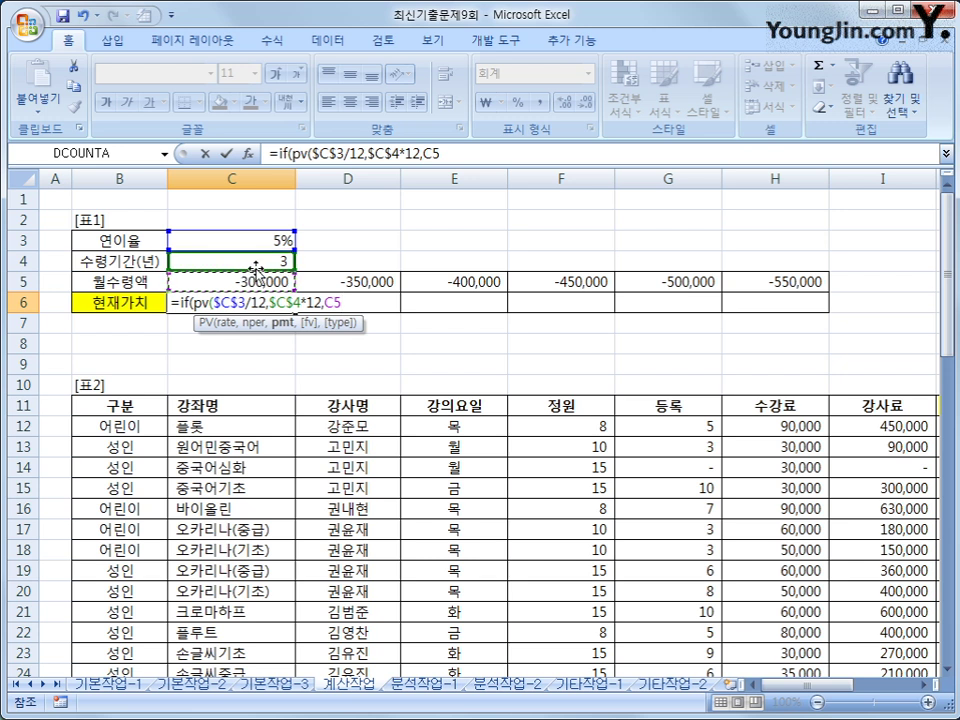
type(",")
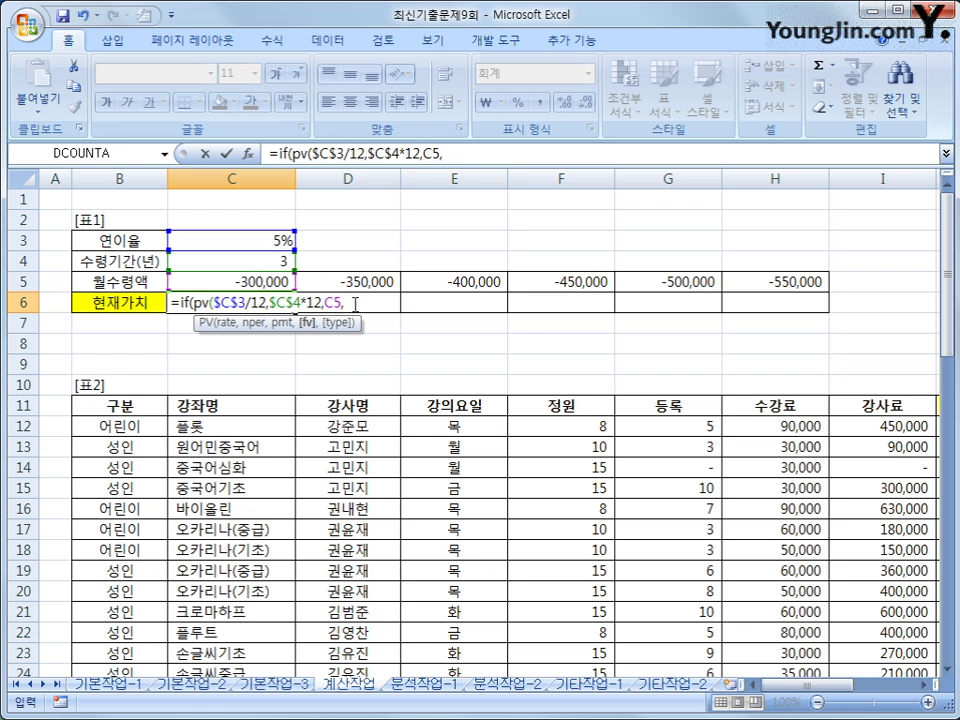
Close the PV function with 0 as its last argument and complete the IF test as >=15000000.
type("0)>=1")
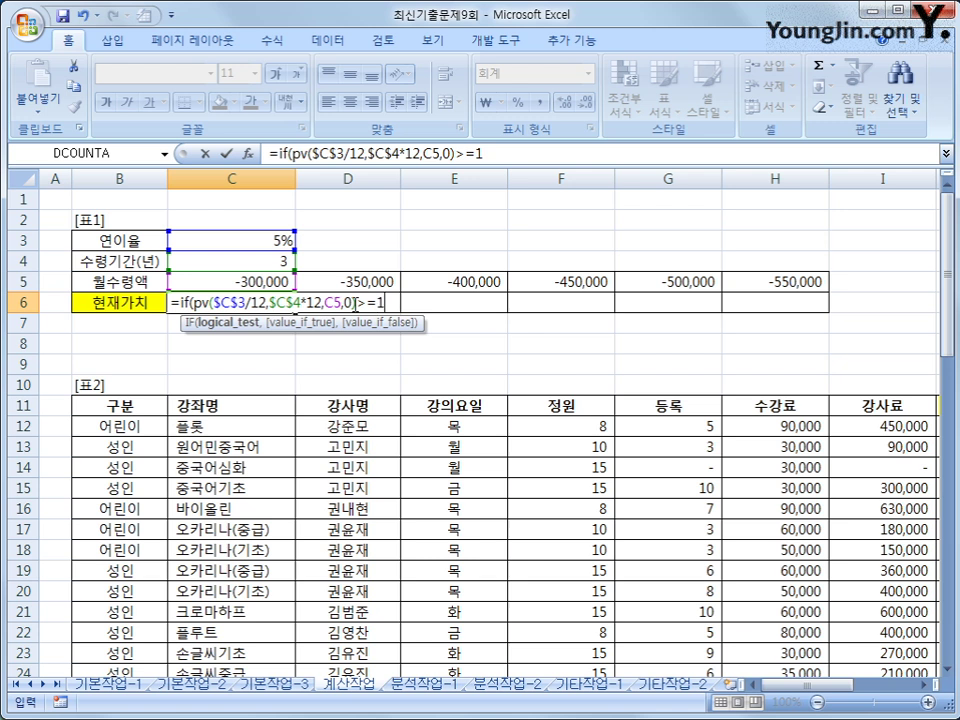
type("5000000")
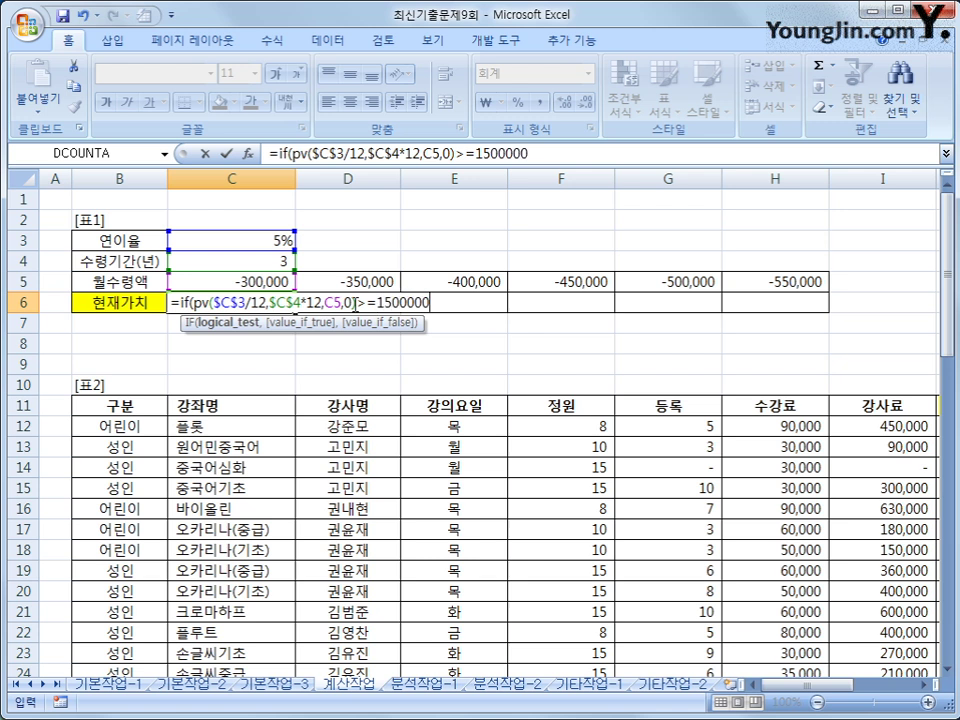
type("0,")
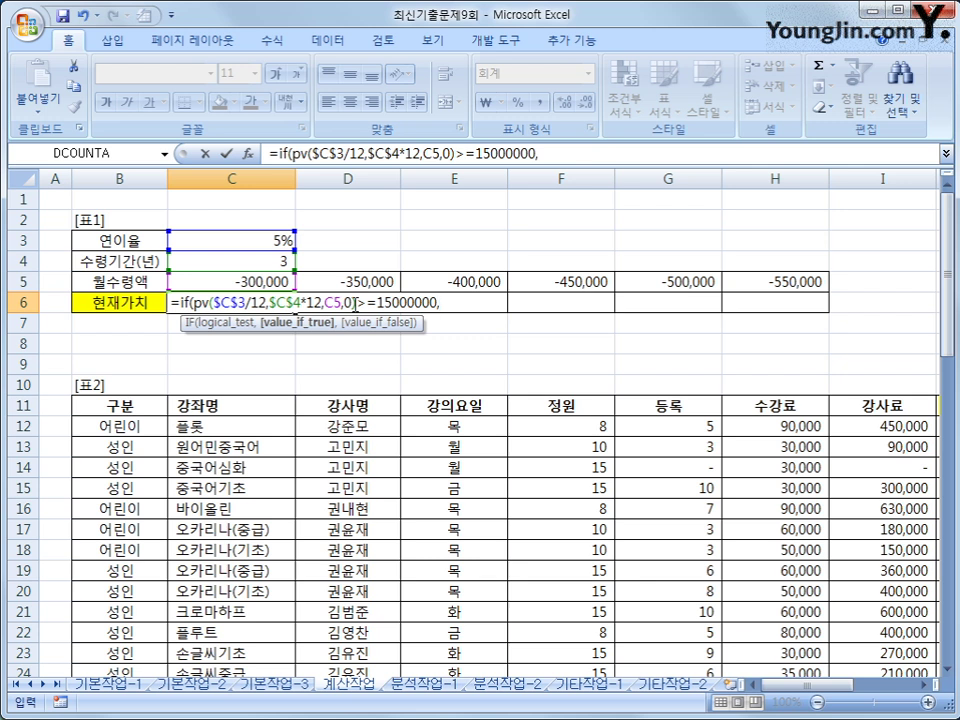
Add "한도금액초과" as the IF formula's value_if_true argument.
type("\"")
type("한도")
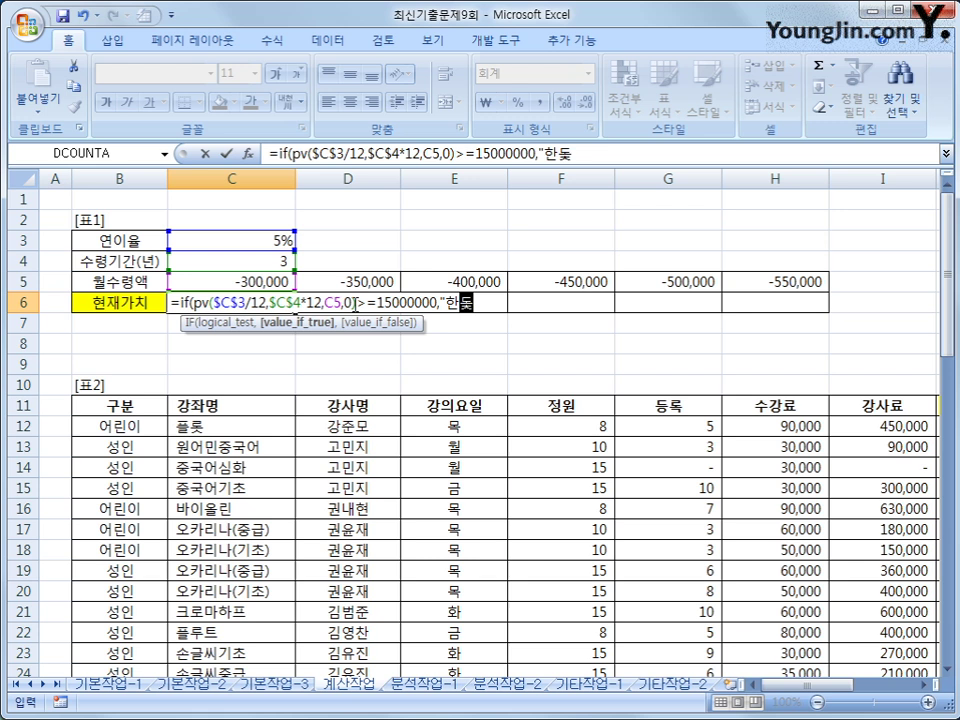
type("금액초과")
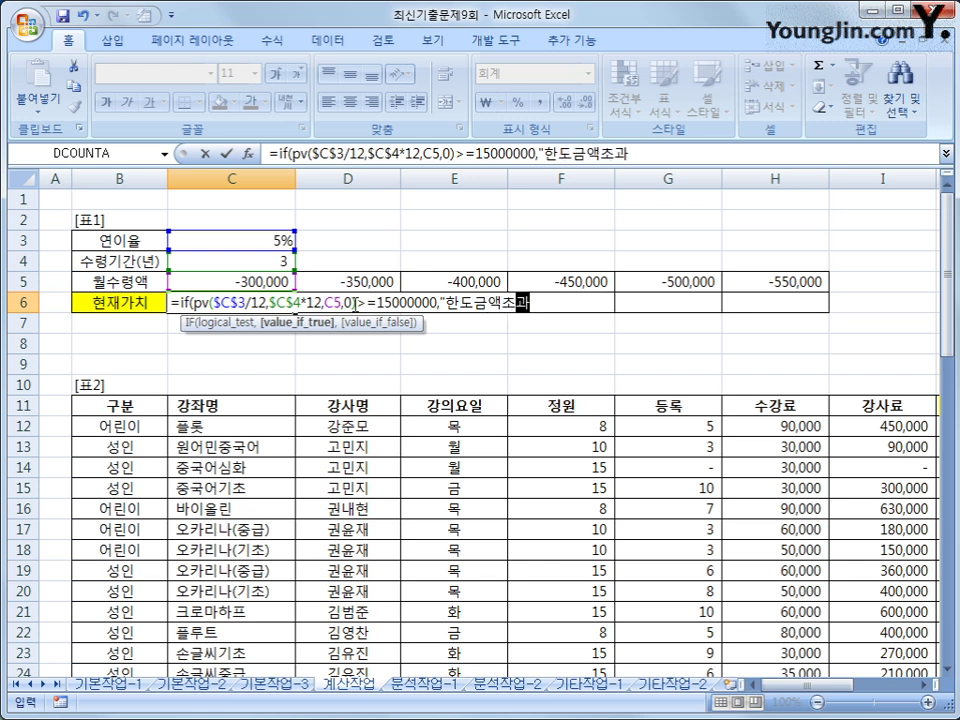
type("\",")
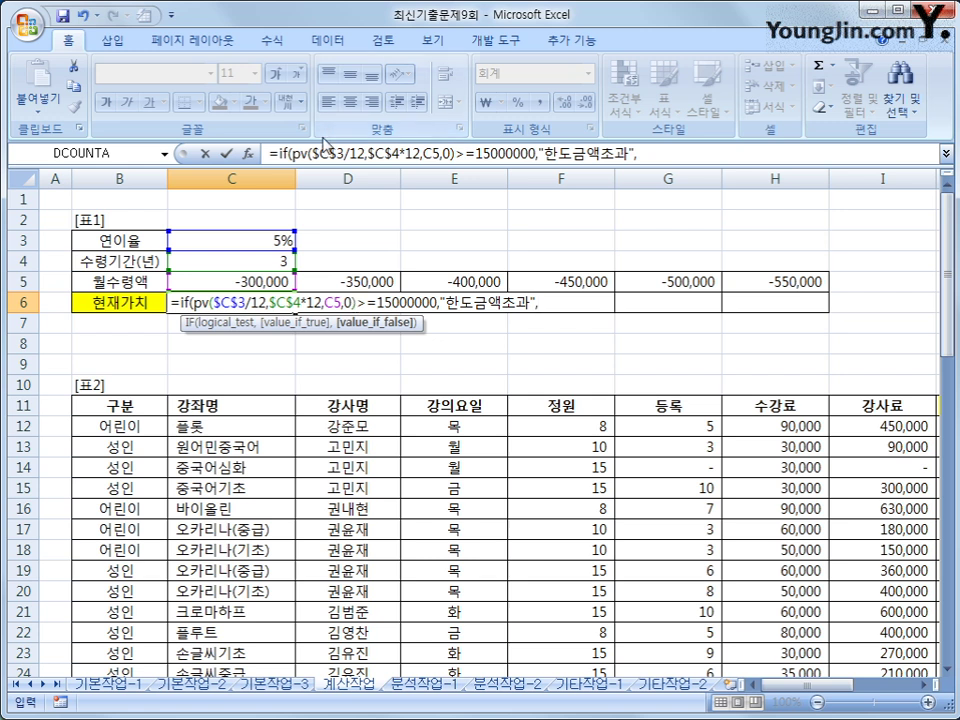
Add a ROUND of the copied PV expression to -3 digits as the value_if_false argument and enter the C6 formula.
left_click_drag(293, 153, 456, 153)
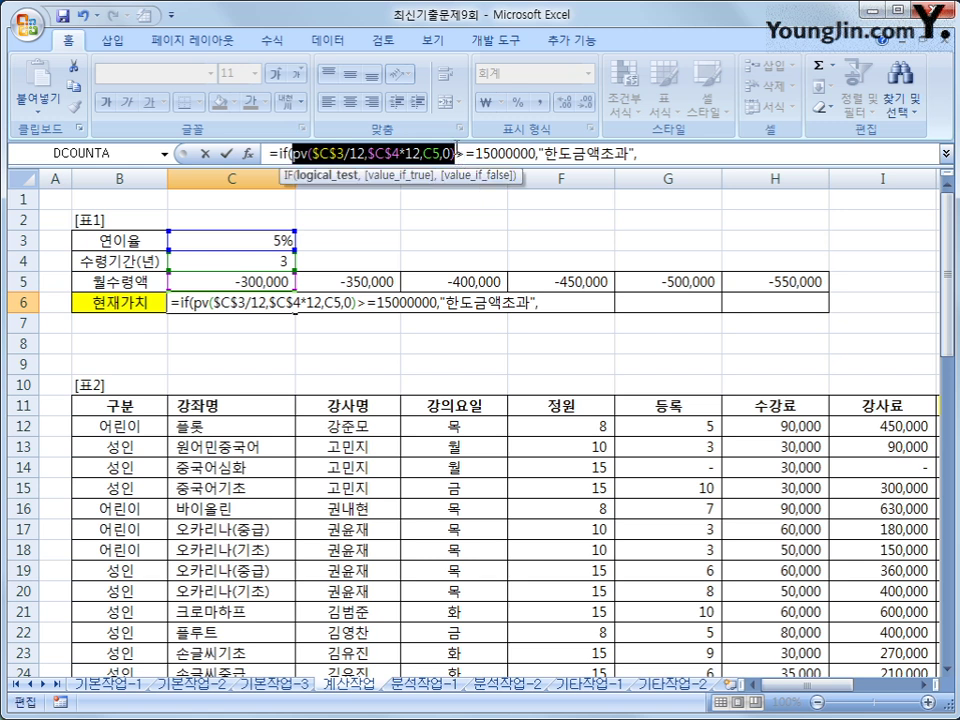
left_click(667, 153)
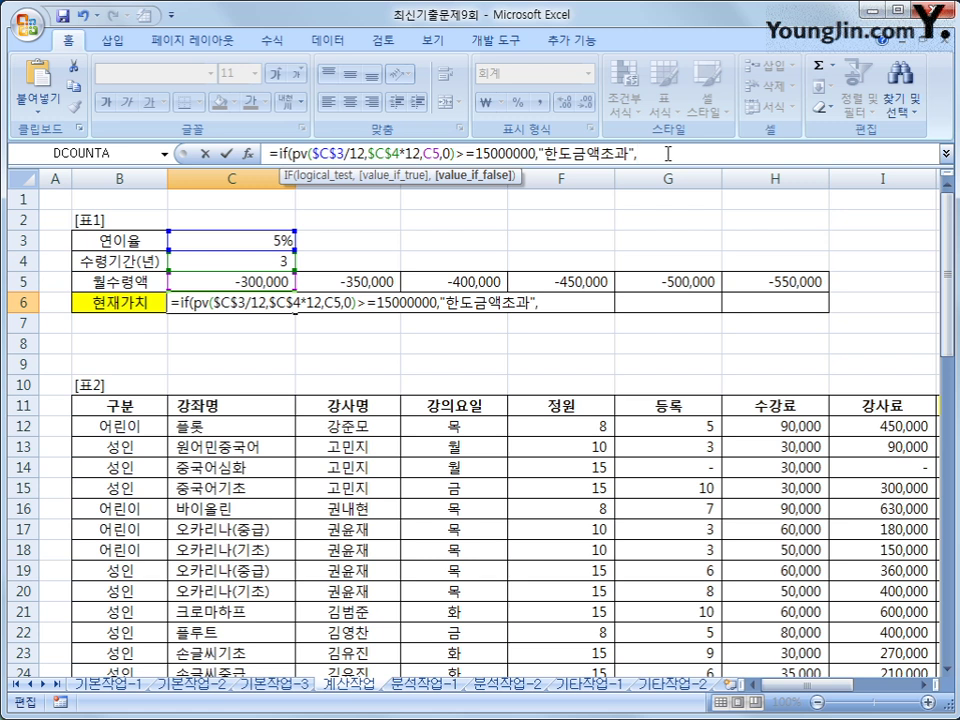
type("ㄱ")
key("BackSpace")
type("round")
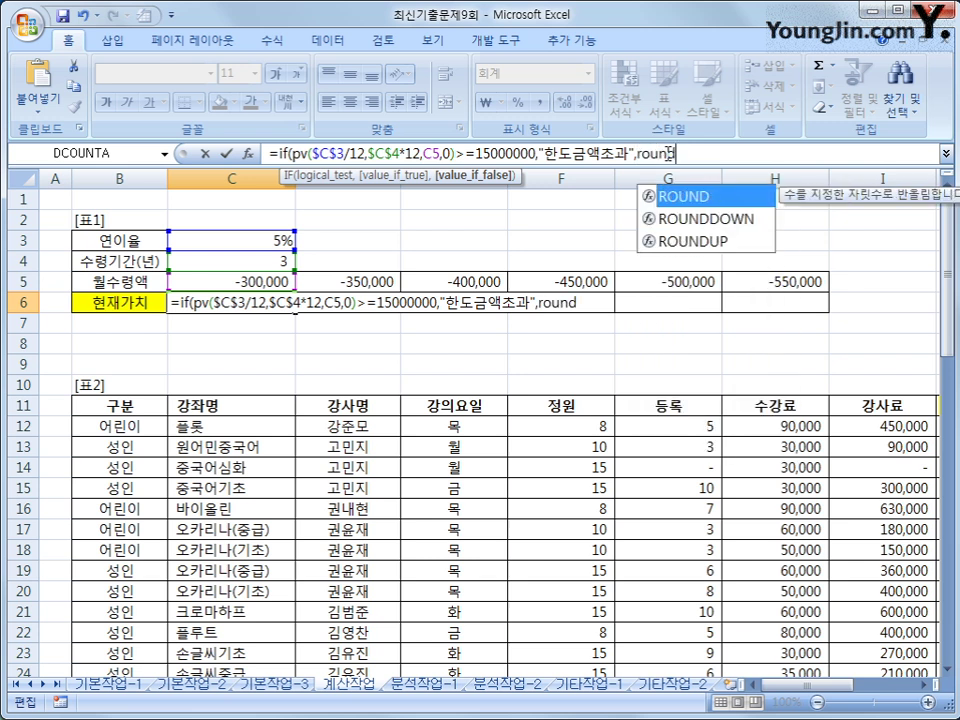
type("(")
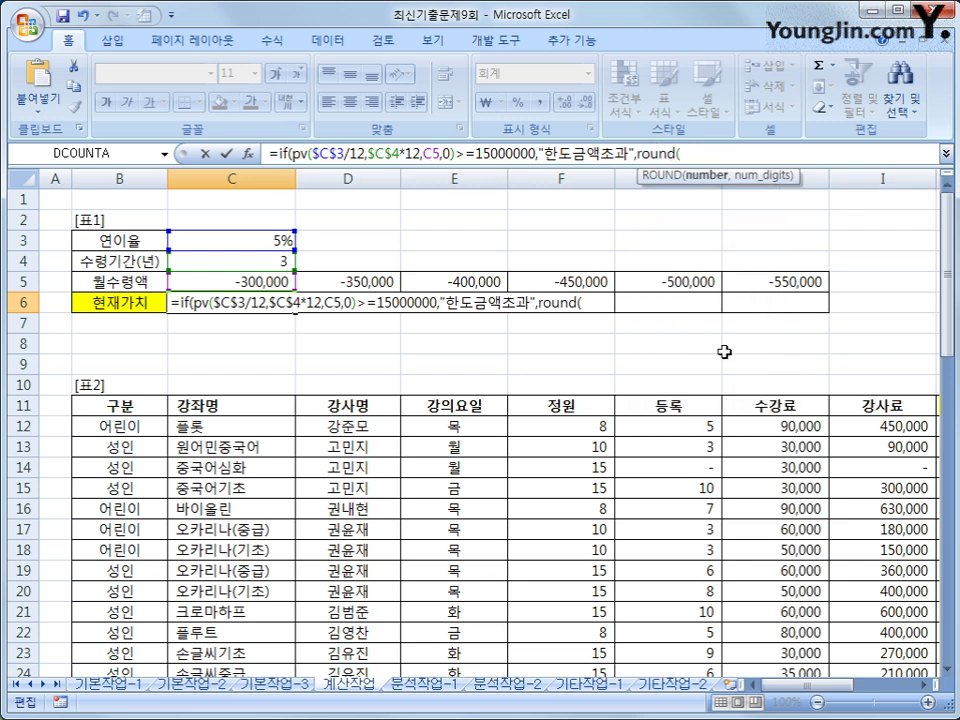
key("ctrl+v")
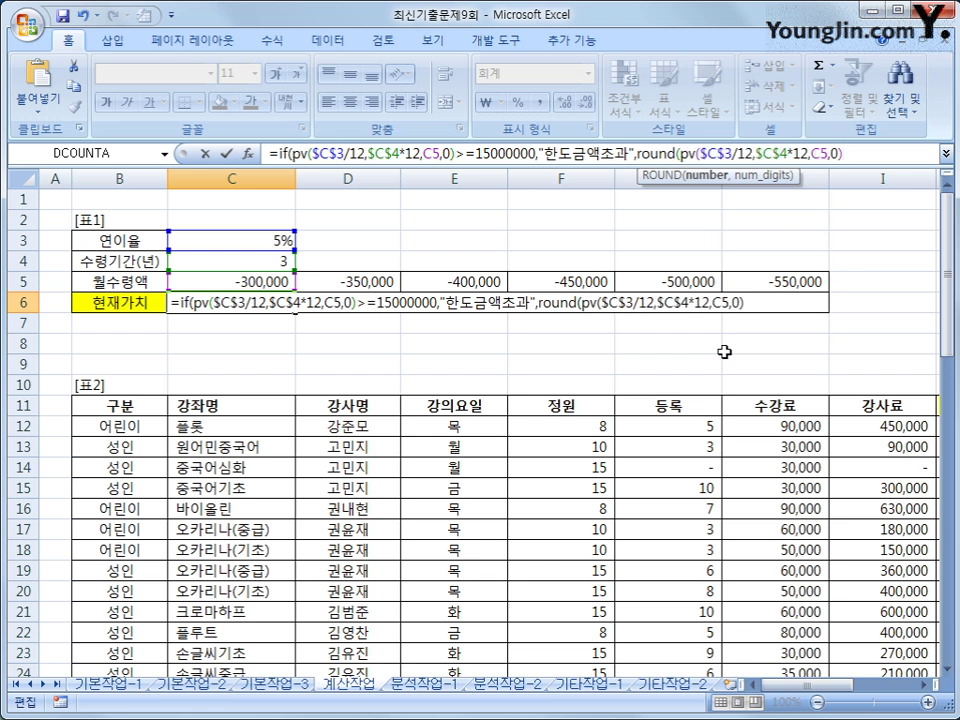
type(",")
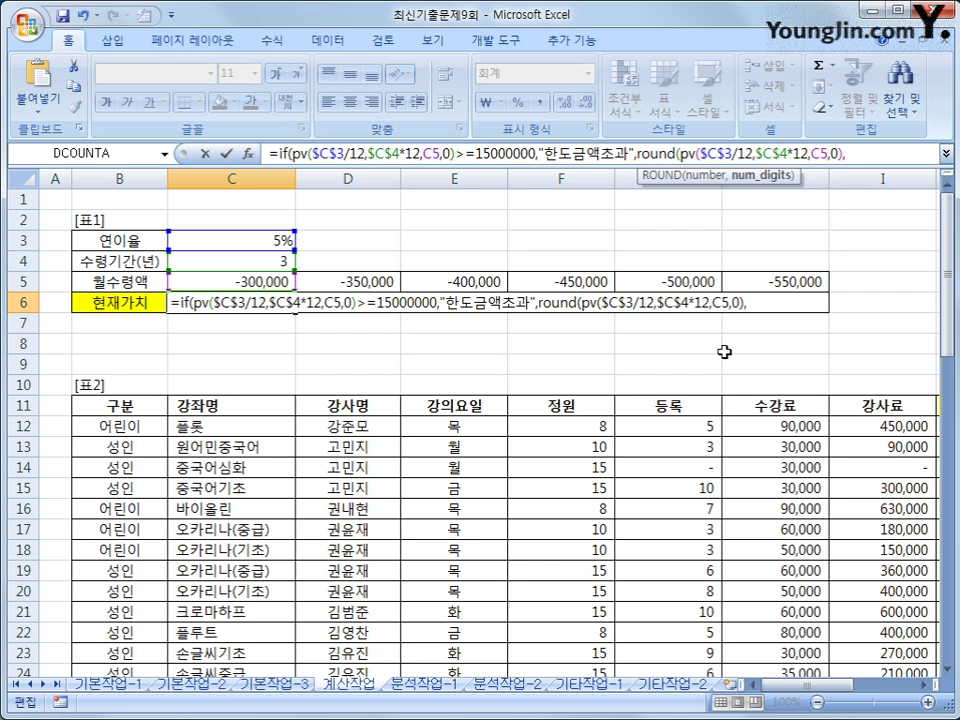
type("-3)")
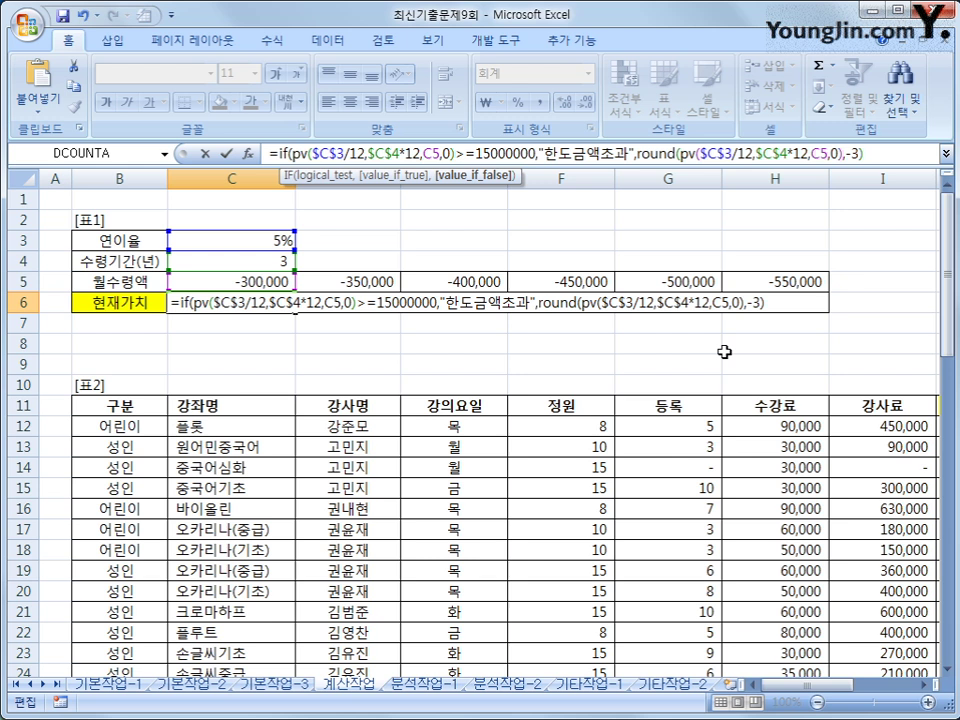
type(")")
key("Return")
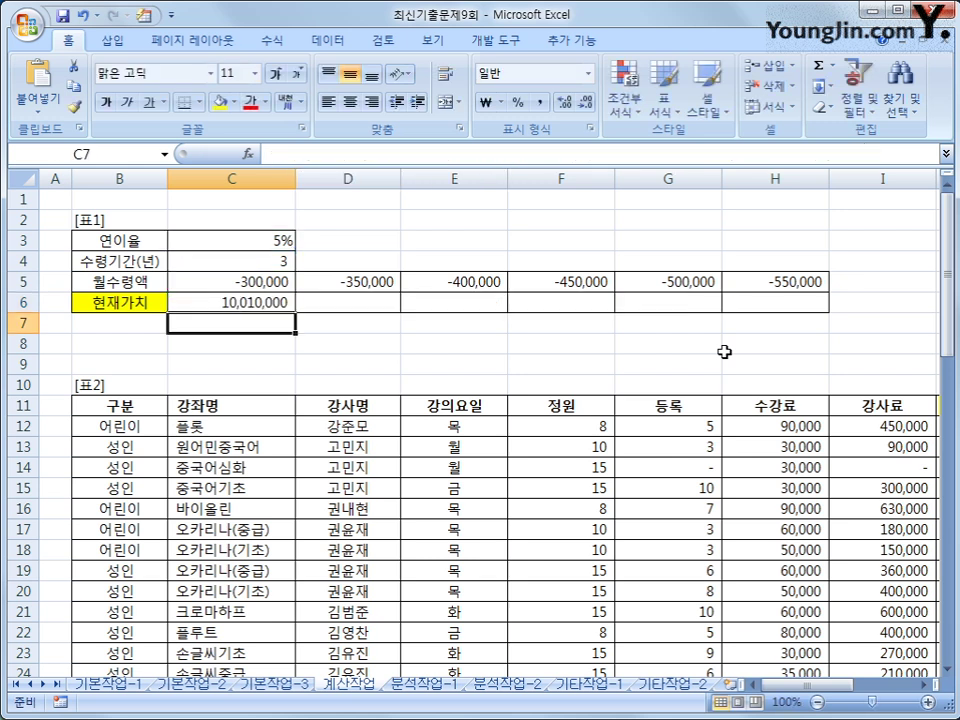
Copy the C6 formula across the 현재가치 row through H6 and select H6 to check its formula.
left_click(255, 302)
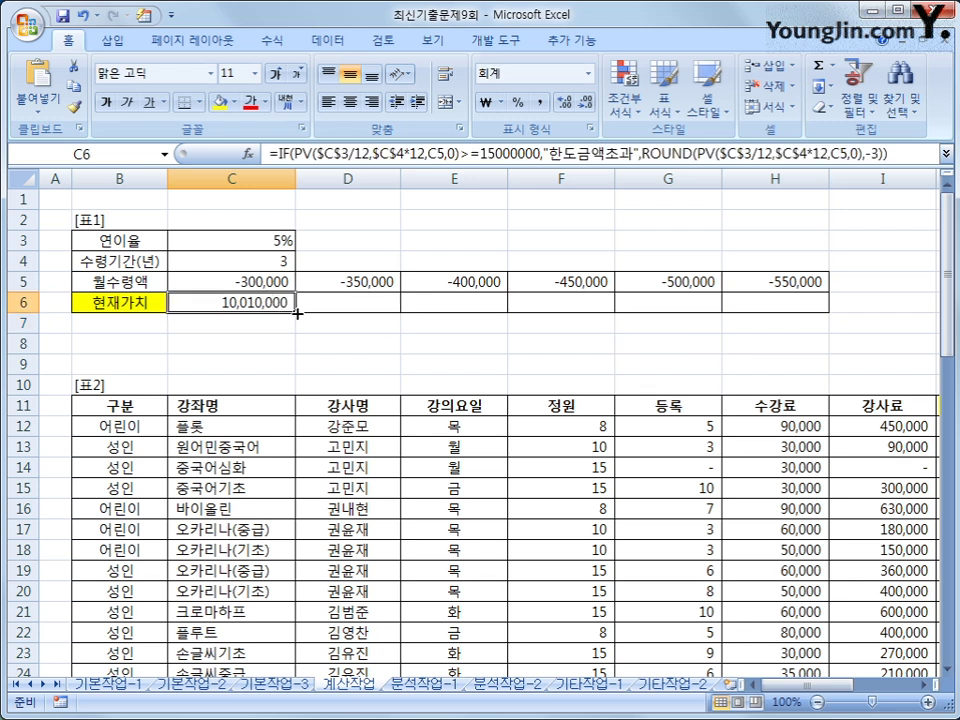
left_click_drag(295, 312, 806, 312)
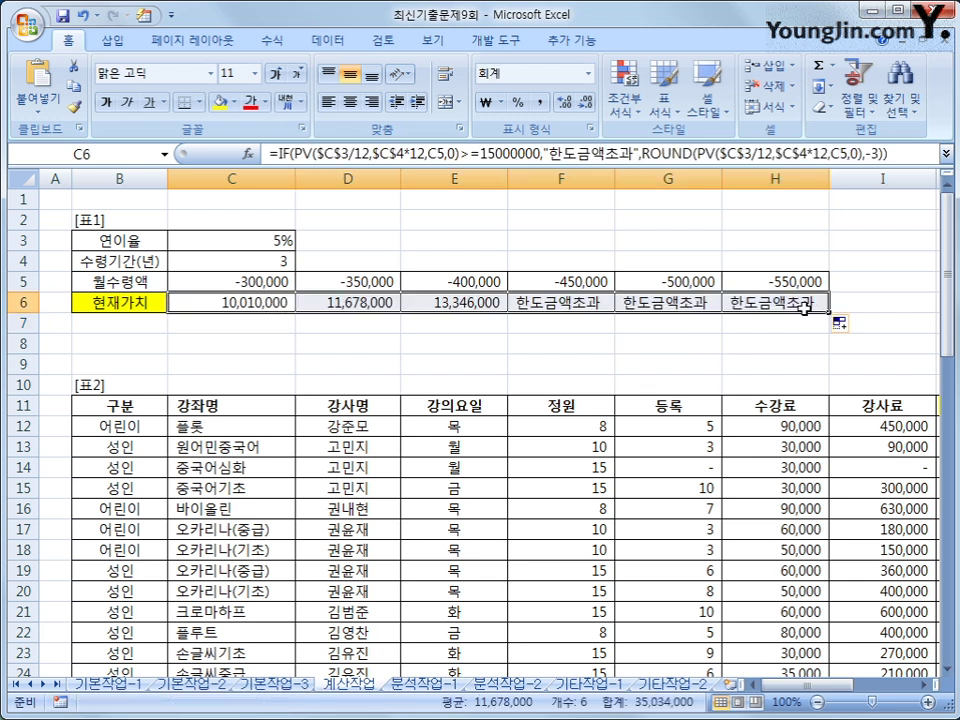
left_click(799, 305)
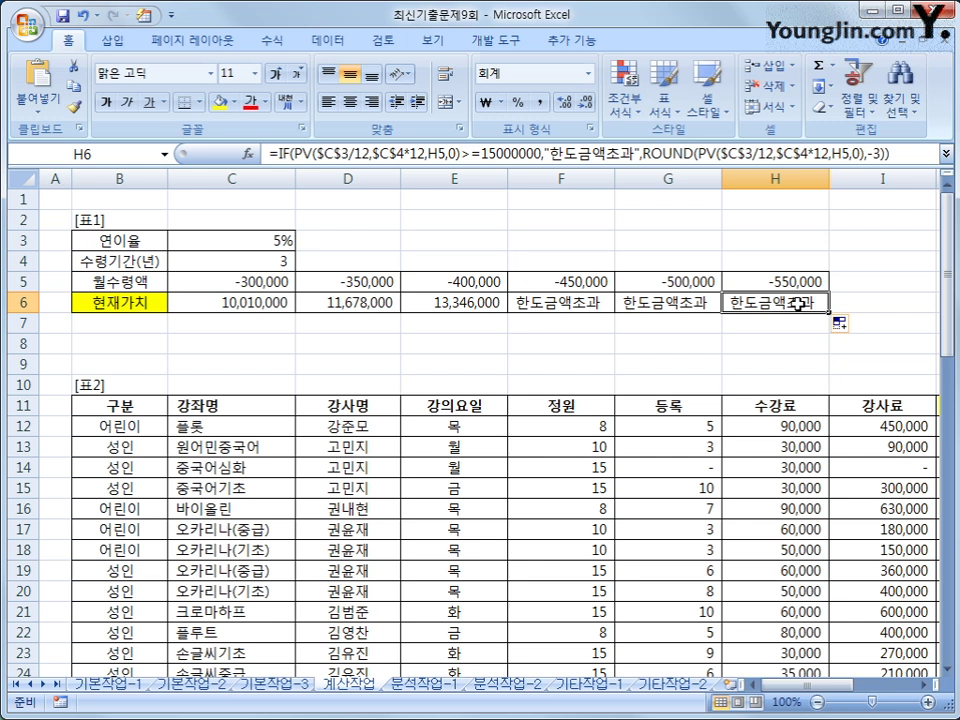
Examine the C6 formula's IF test, 한도금액초과 text, ROUND part and each argument of the PV function.
left_click(280, 304)
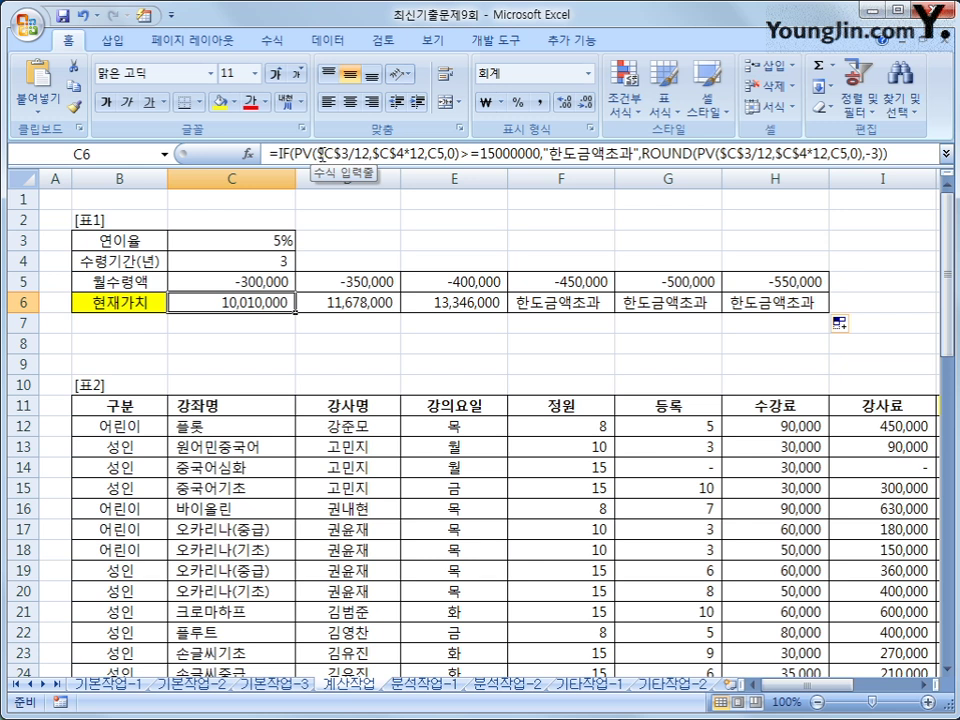
left_click_drag(294, 157, 635, 156)
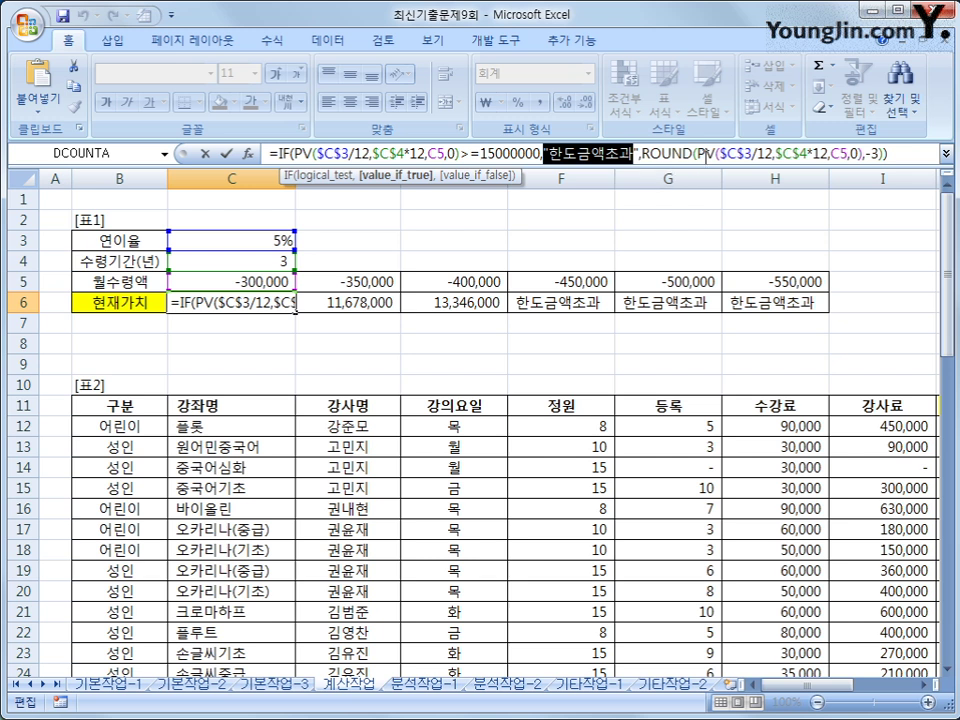
left_click_drag(697, 154, 863, 154)
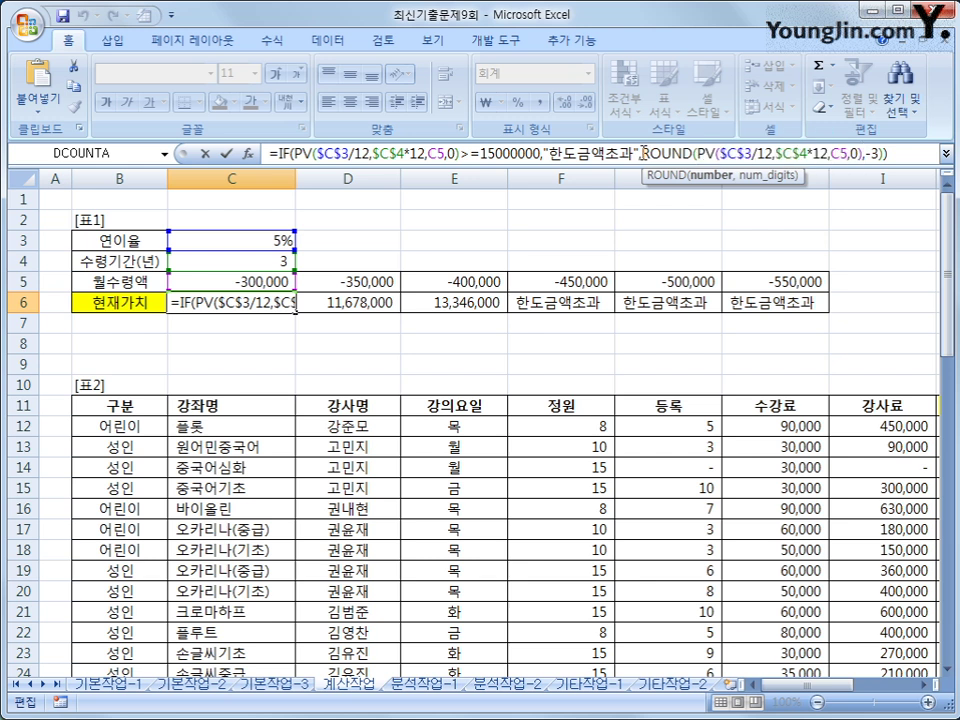
left_click_drag(642, 154, 697, 154)
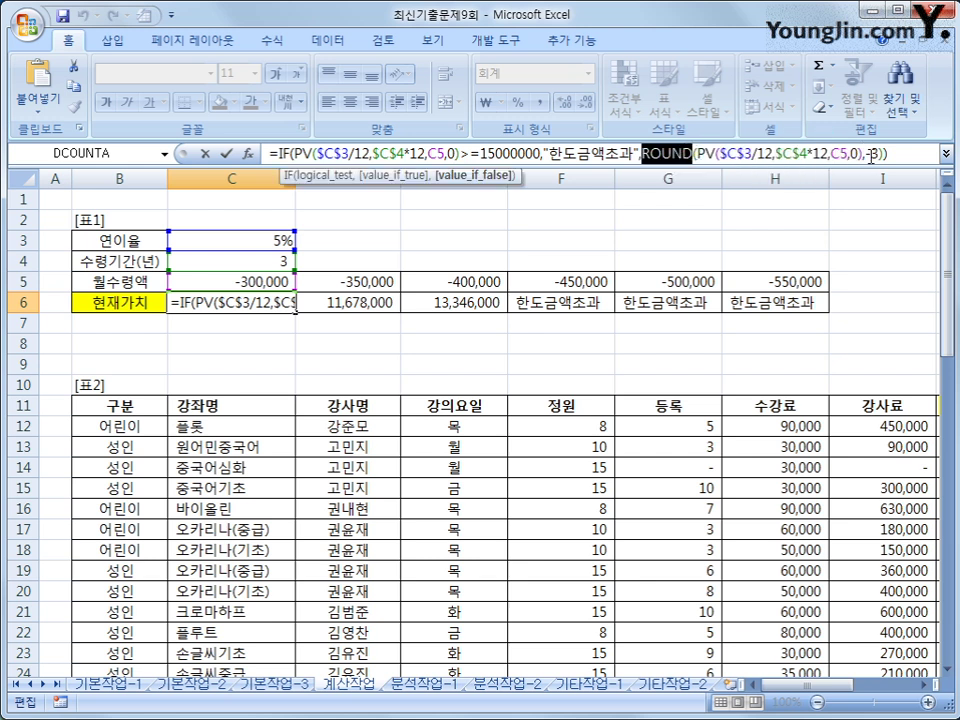
left_click_drag(878, 154, 866, 154)
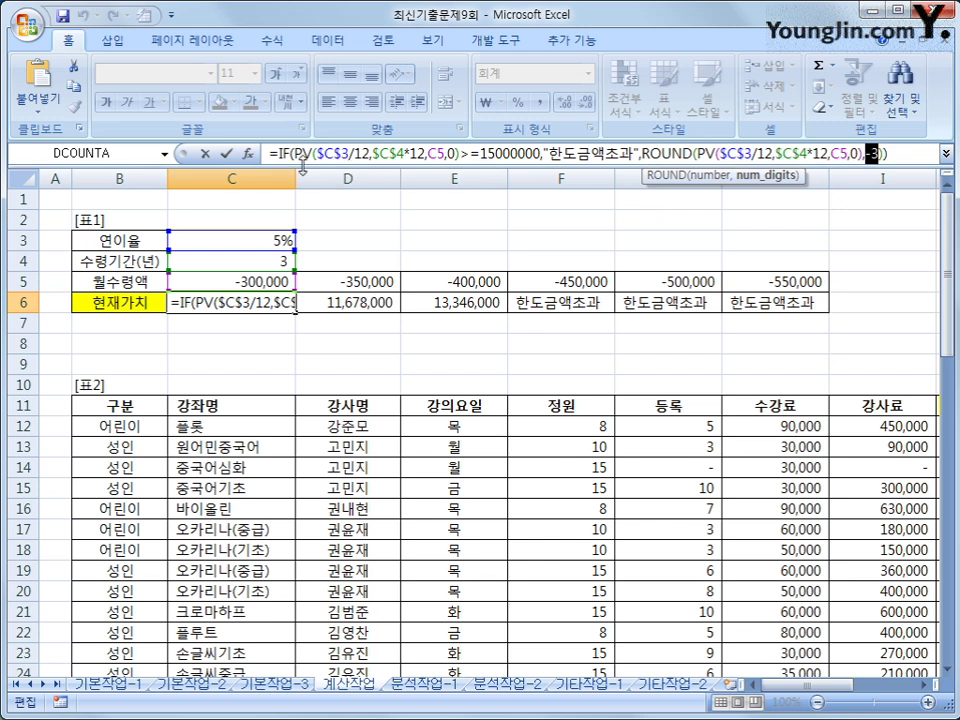
left_click_drag(294, 154, 459, 154)
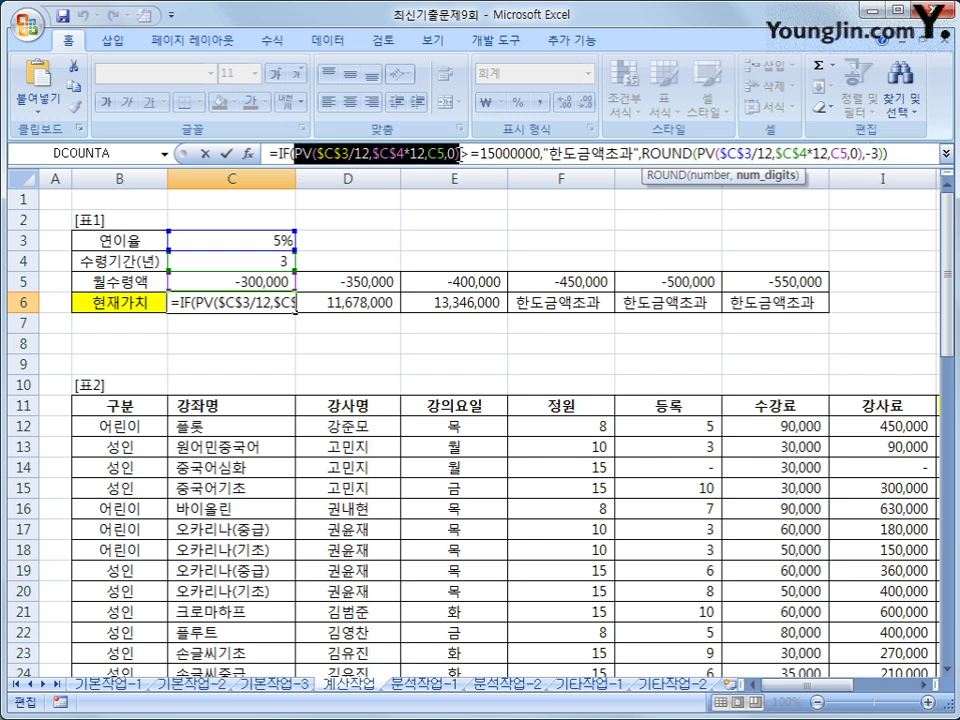
left_click(345, 154)
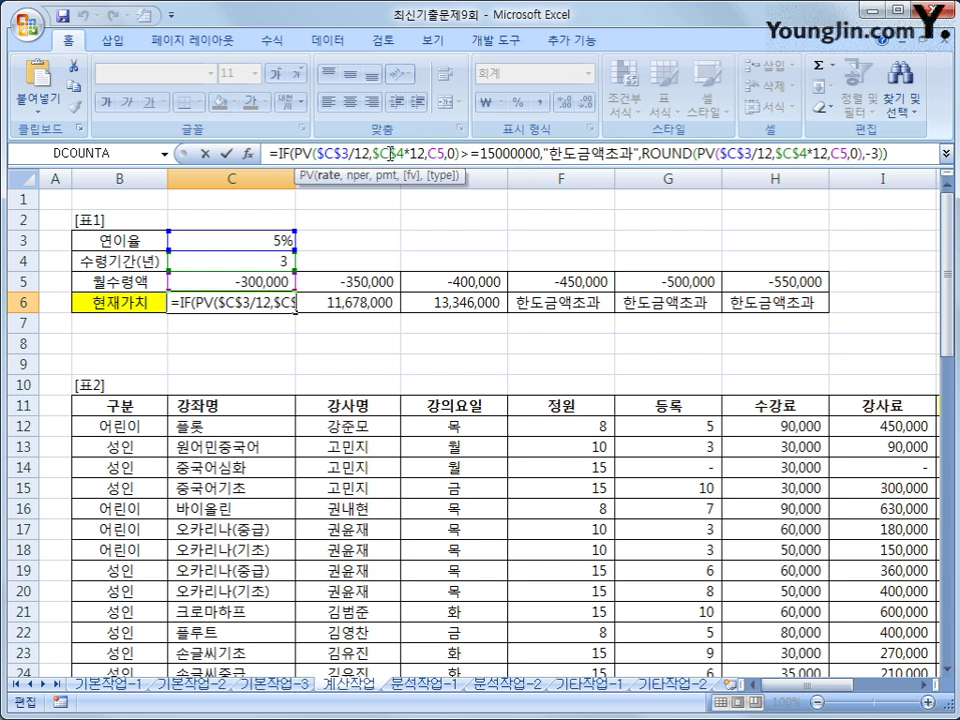
left_click(437, 154)
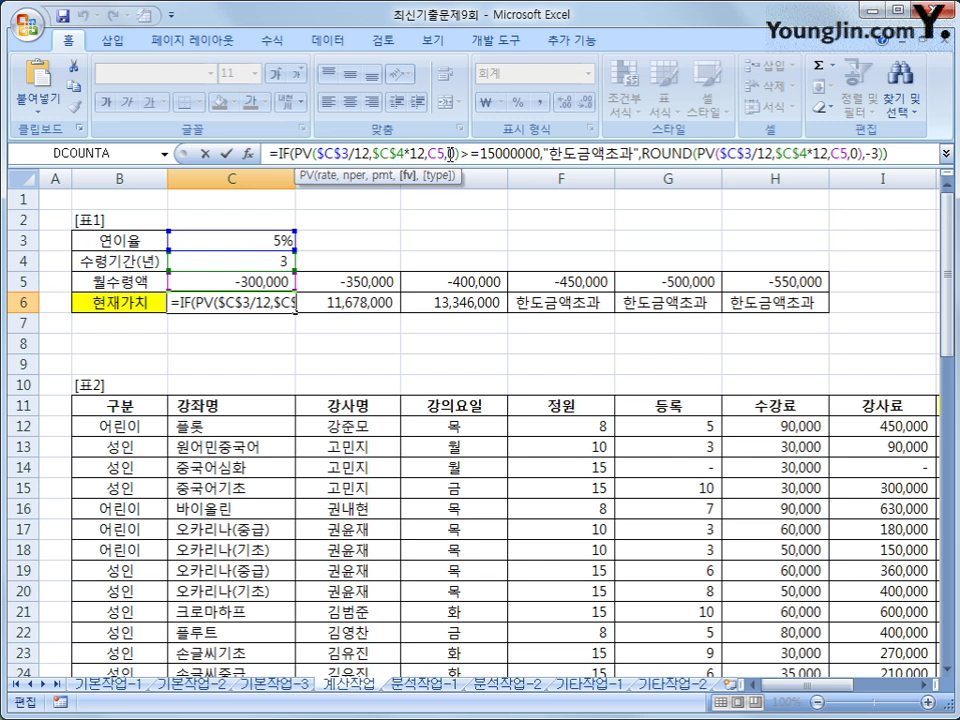
left_click(457, 154)
left_click(329, 155)
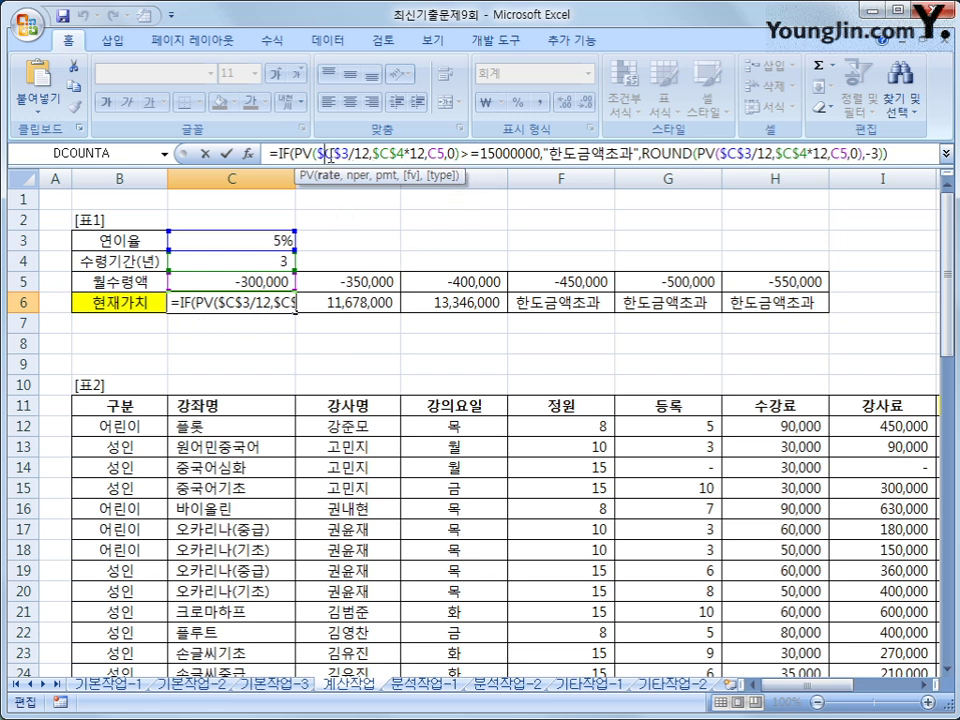
left_click(391, 155)
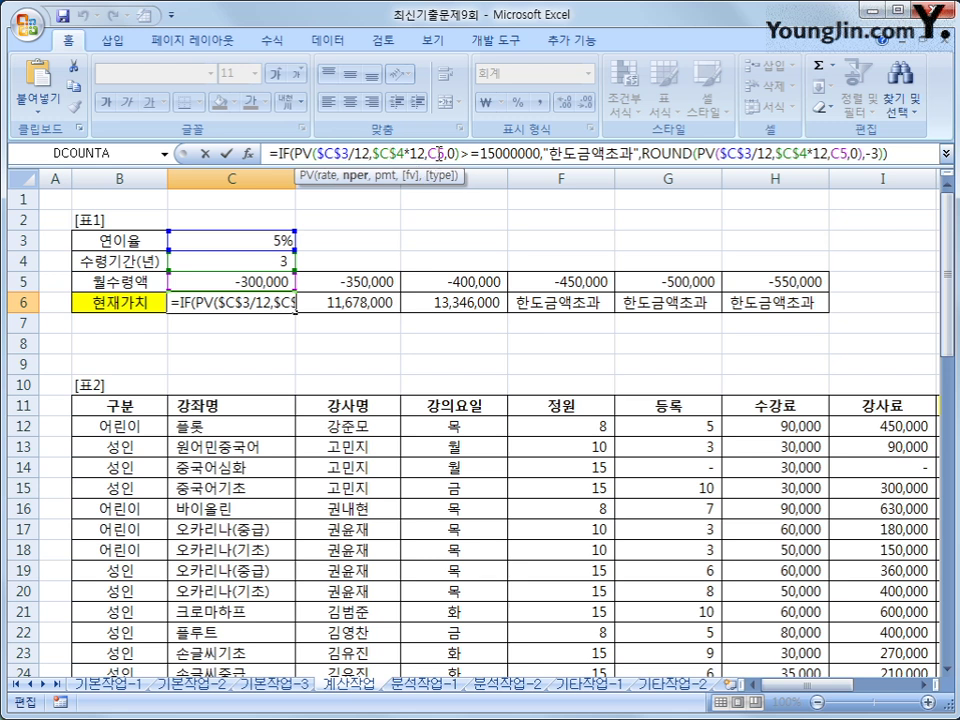
left_click(437, 155)
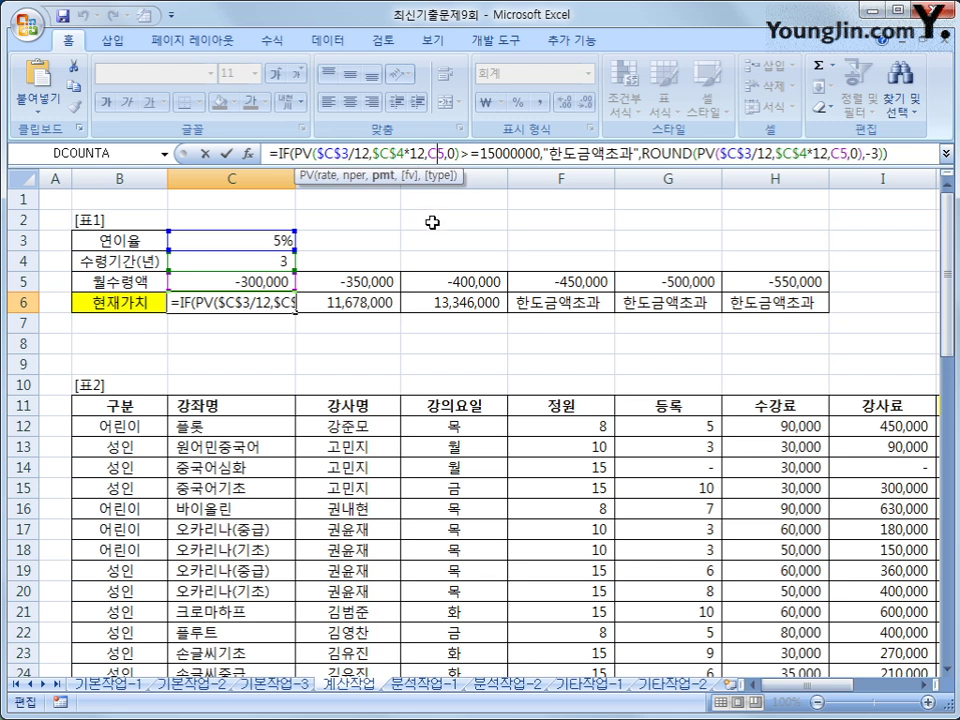
Insert an empty fv argument before the 0 in both PV functions of C6, making them PV($C$3/12,$C$4*12,C5,,0).
left_click(452, 155)
left_click(455, 155)
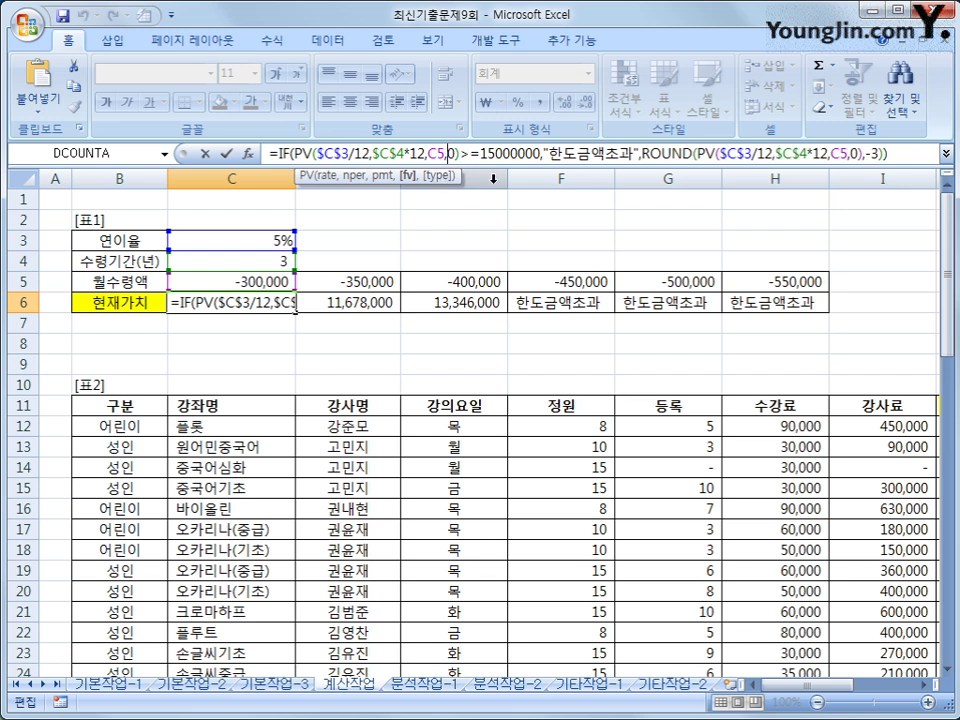
type(",")
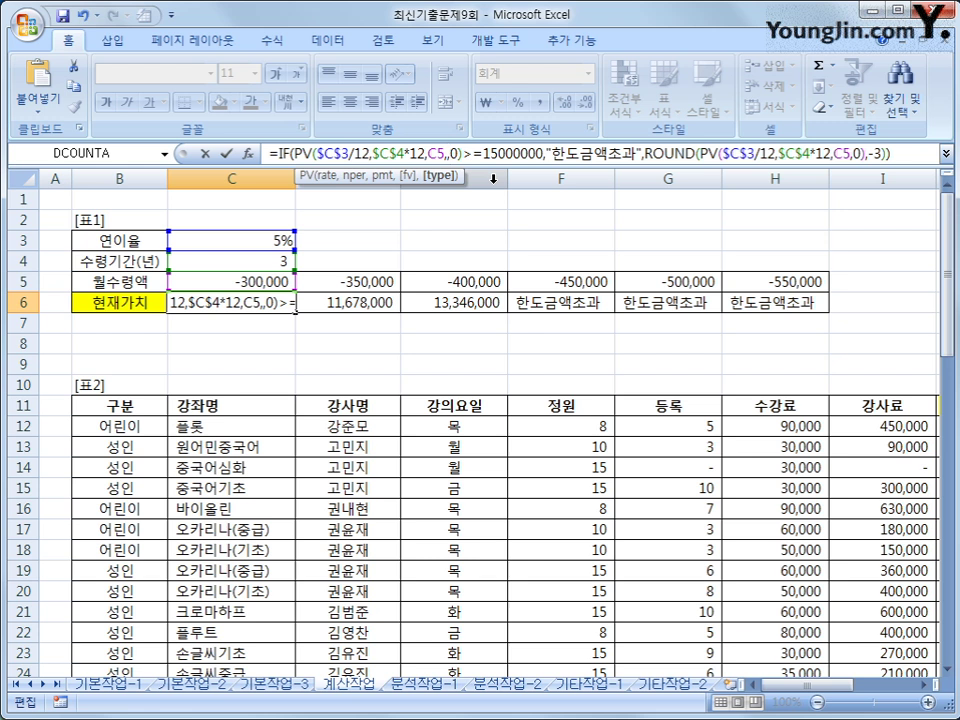
left_click(858, 153)
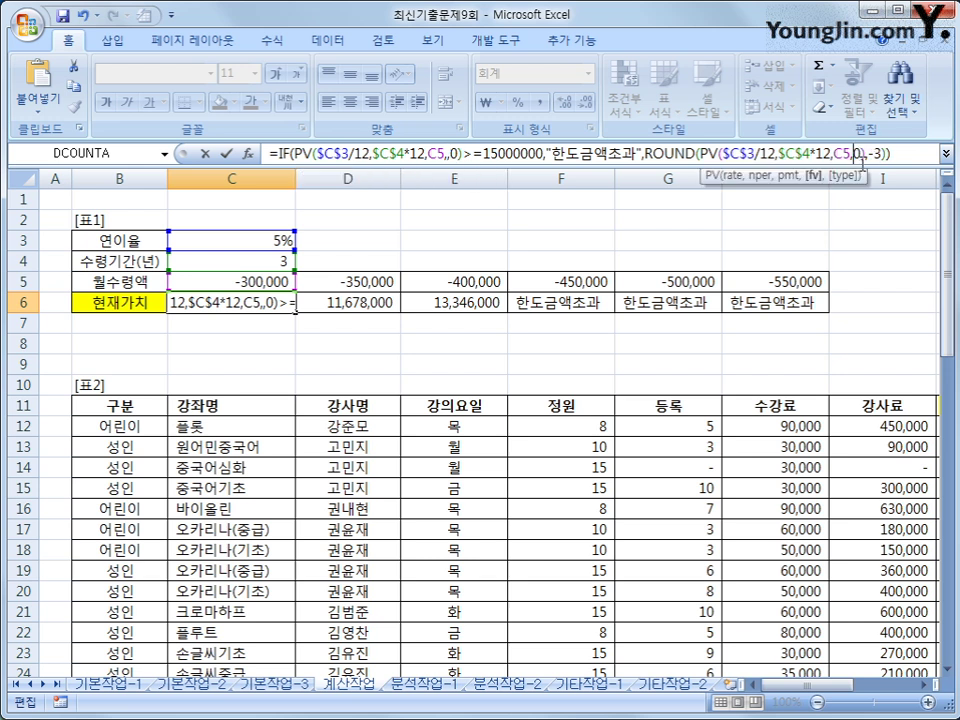
type(",")
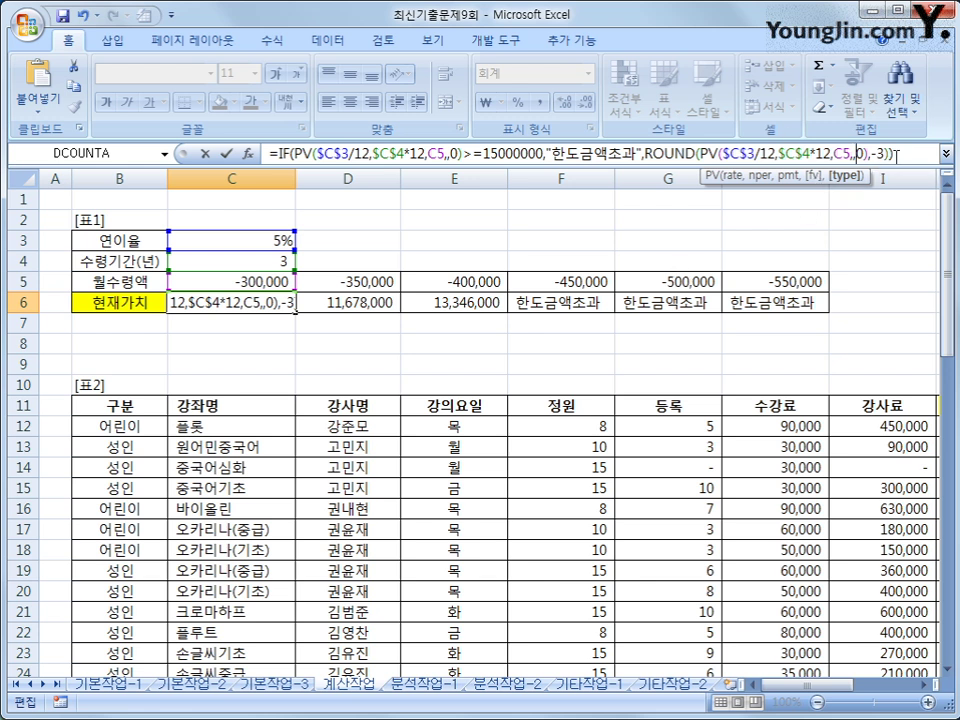
key("Return")
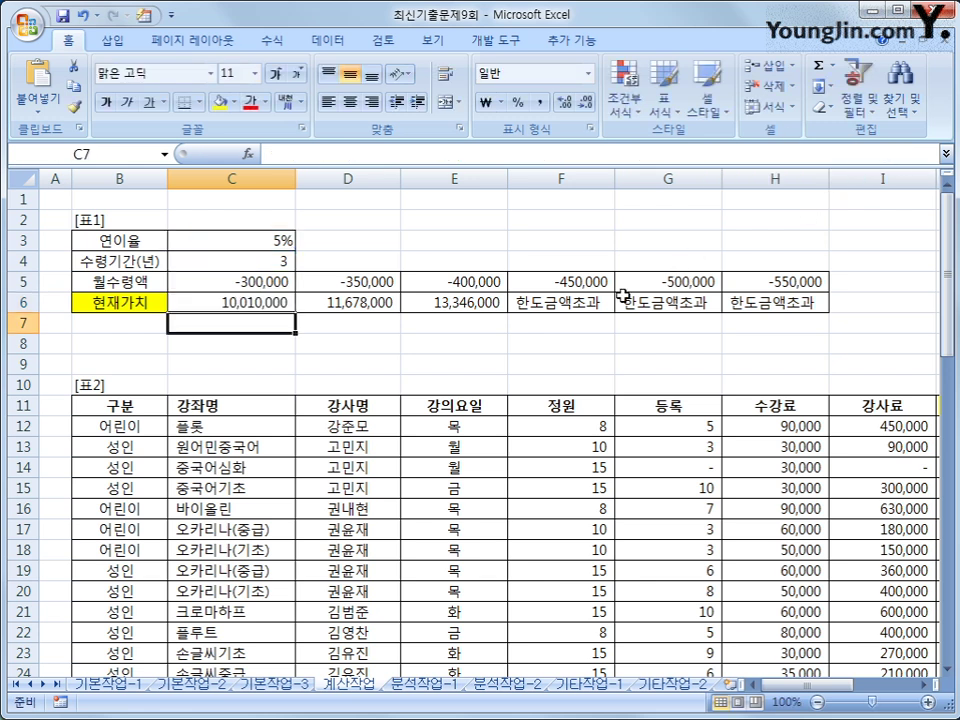
Fill the corrected C6 formula across the 현재가치 row through H6 and select C6 again.
left_click(285, 305)
left_click_drag(297, 311, 812, 312)
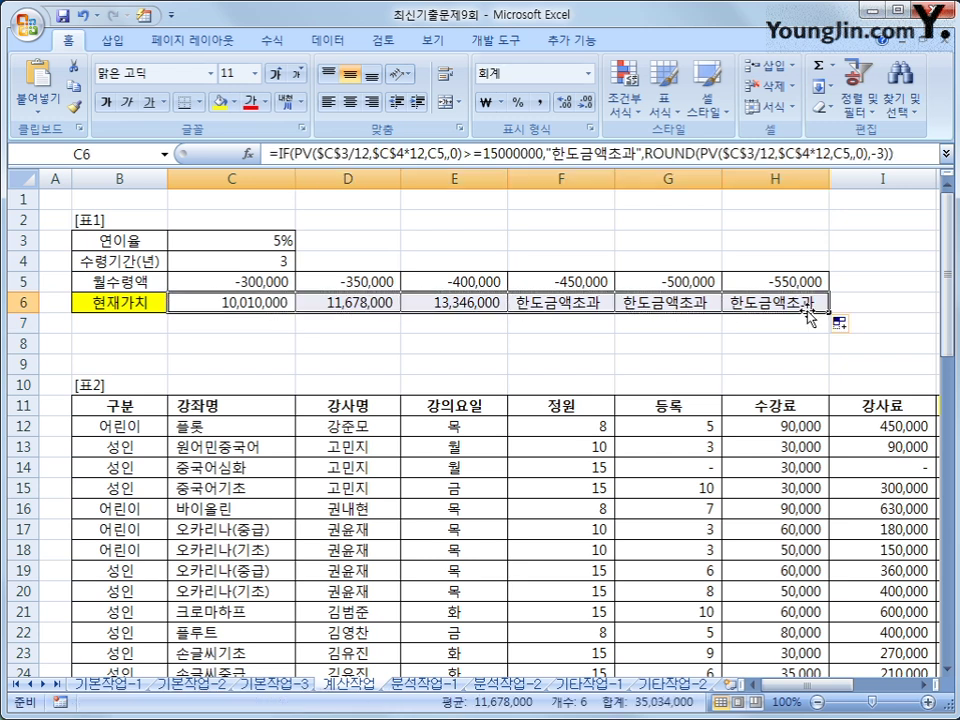
left_click(259, 305)
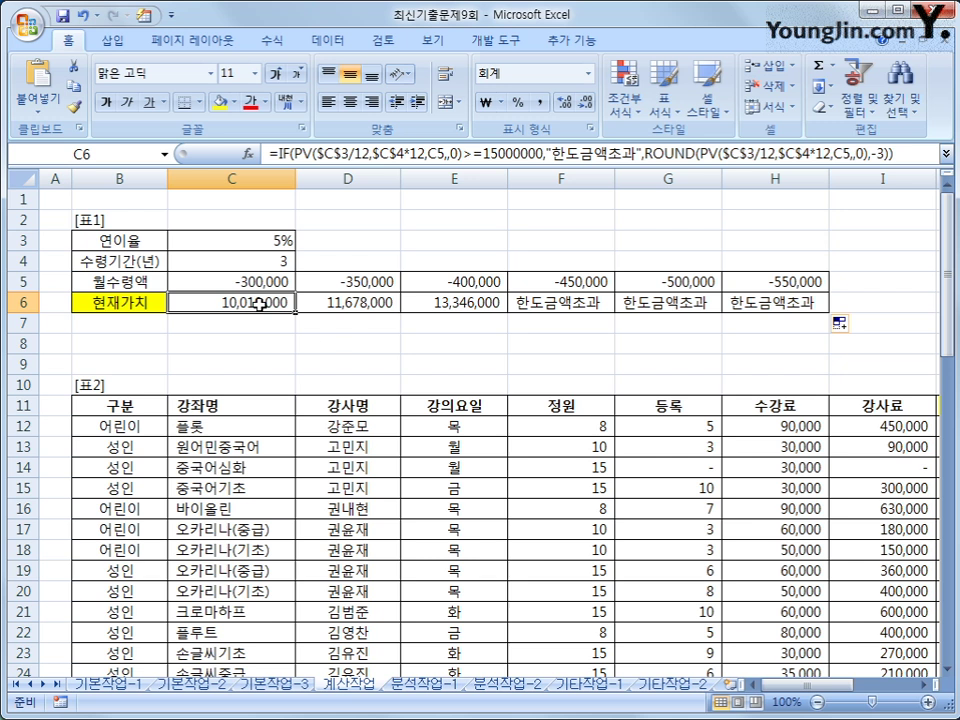
Examine [표2]'s 구분 and 강의요일 columns and the empty [표3] grid of 어린이/성인 by 화/목.
left_click(126, 405)
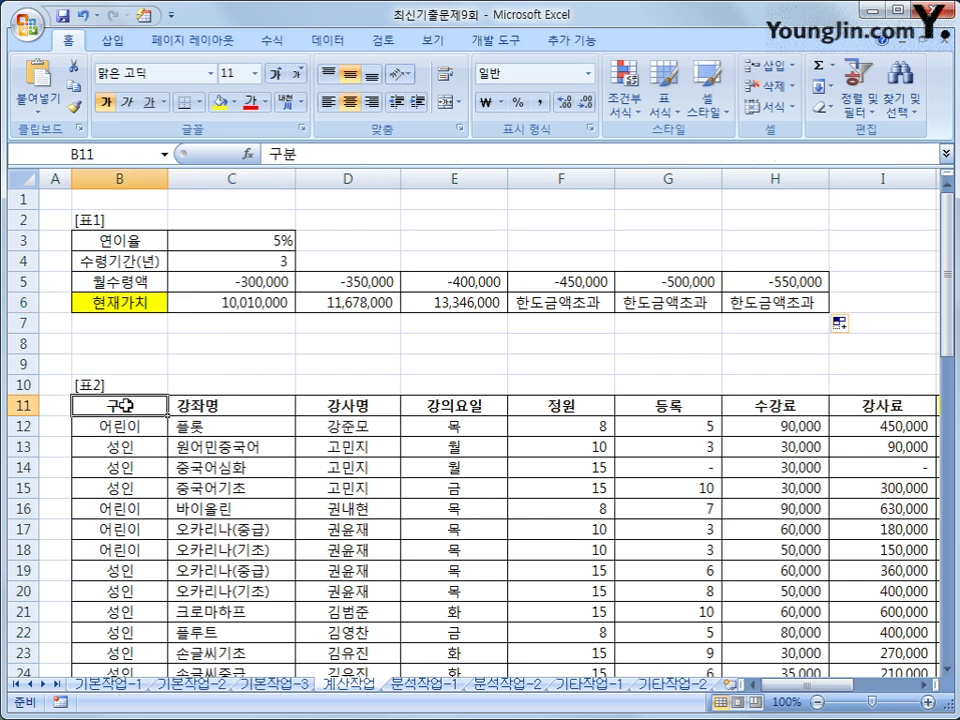
left_click(470, 404)
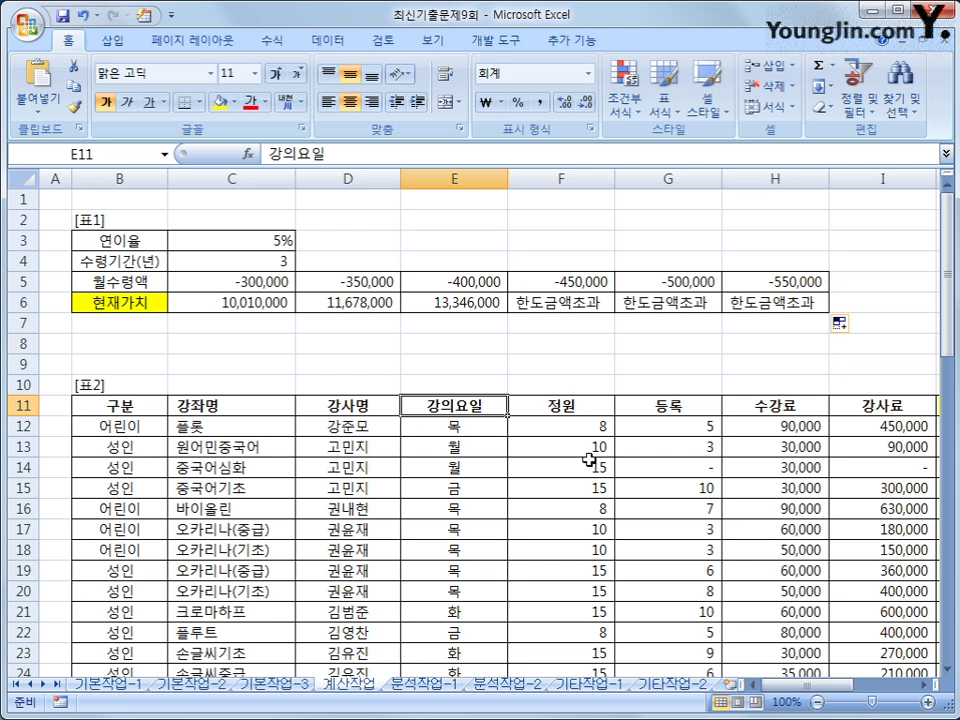
scroll(540, 460, "down", 9)
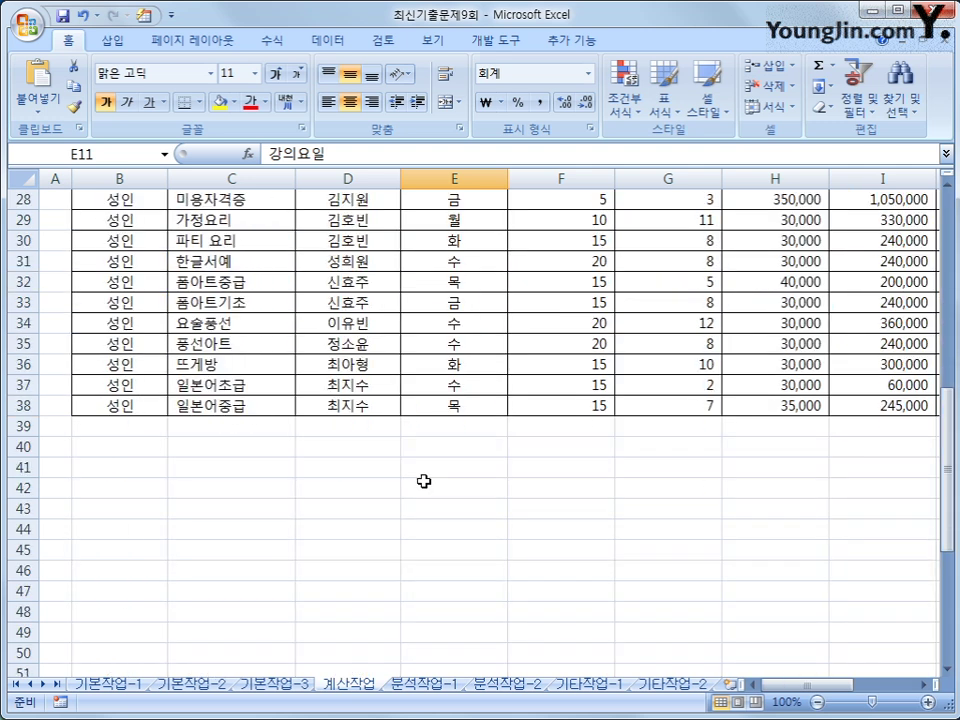
left_click_drag(788, 690, 859, 690)
scroll(690, 545, "up", 9)
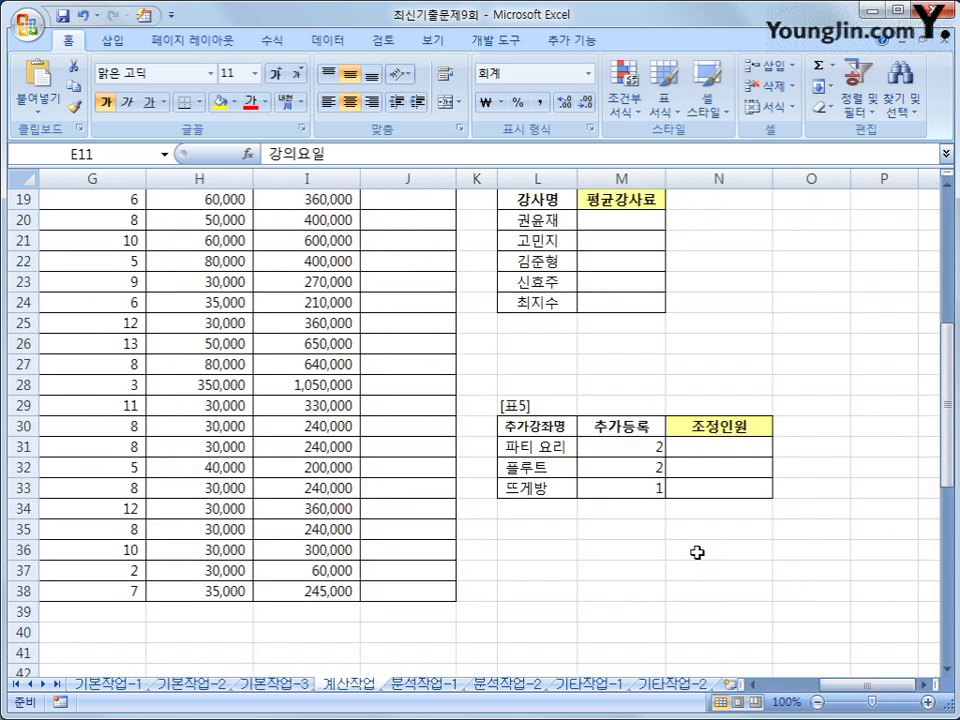
left_click(543, 430)
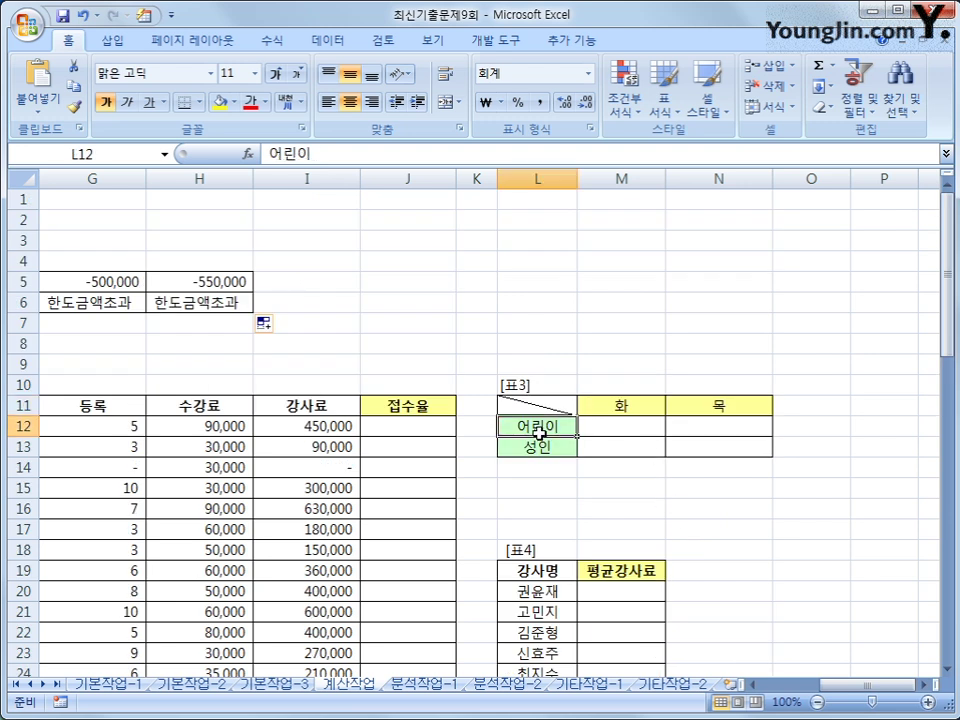
left_click(615, 414)
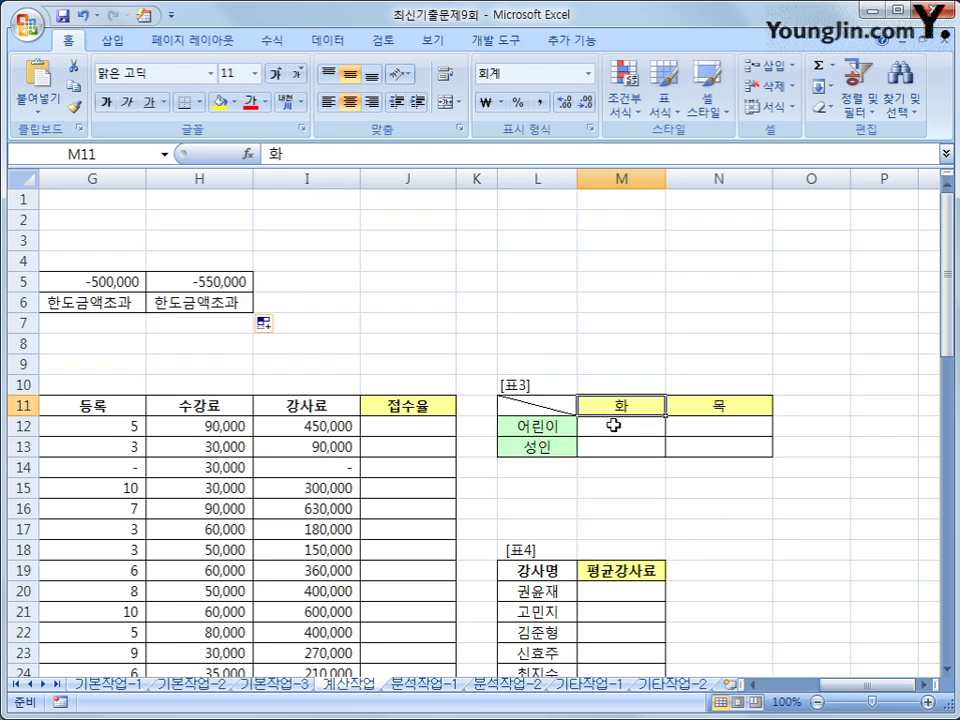
left_click_drag(613, 424, 713, 437)
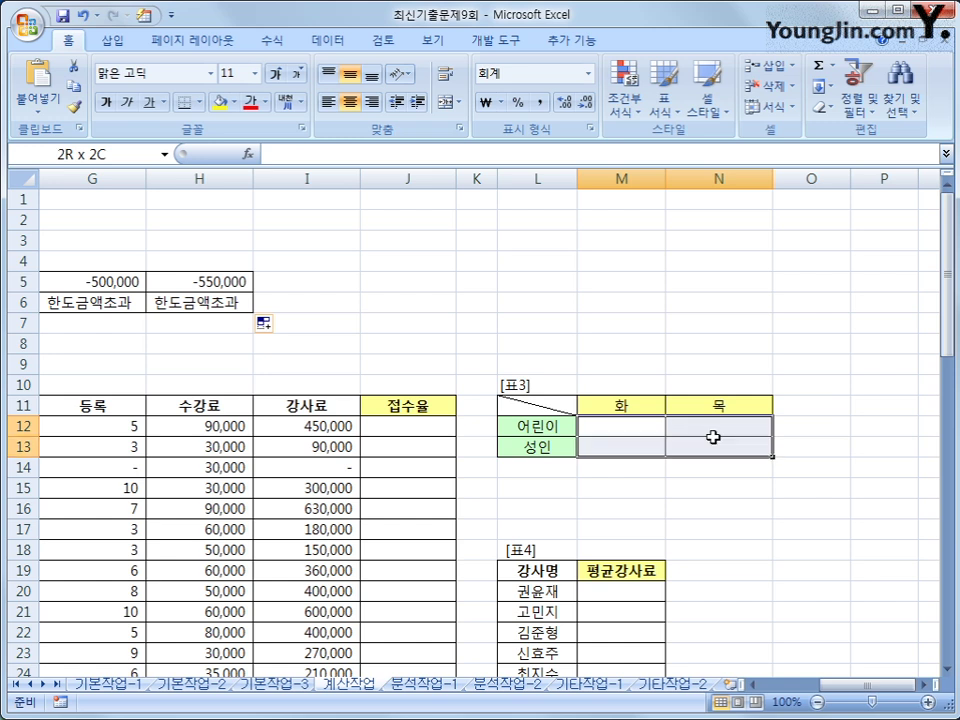
left_click_drag(713, 437, 707, 431)
Start a SUM formula in [표3] cell M12 with the 구분 condition ($B$12:$B$38=$L12).
left_click(617, 426)
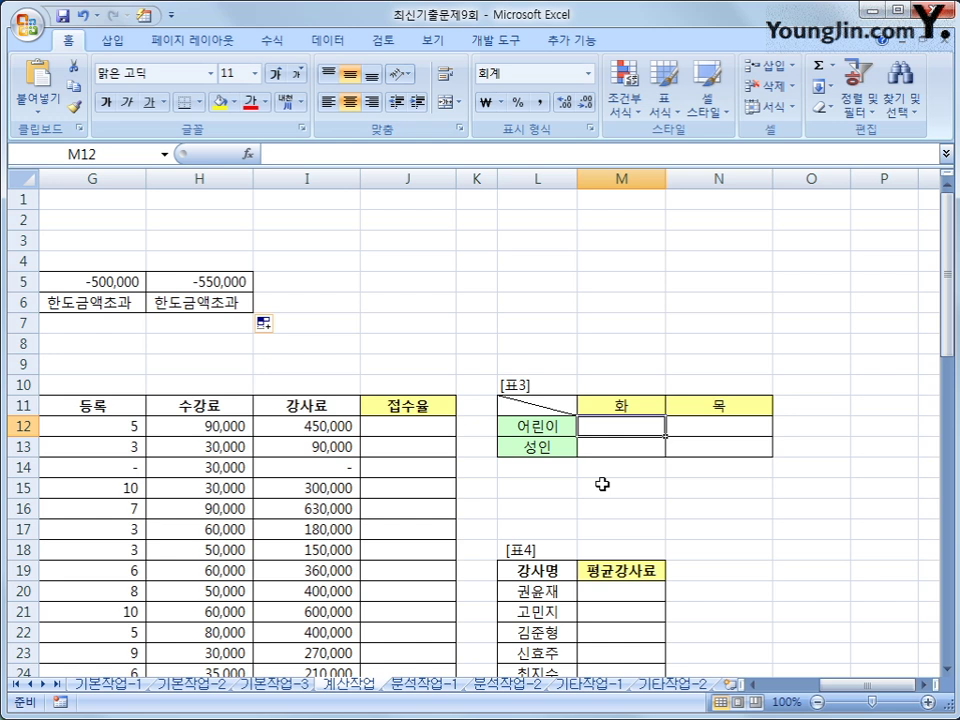
type("=sum(")
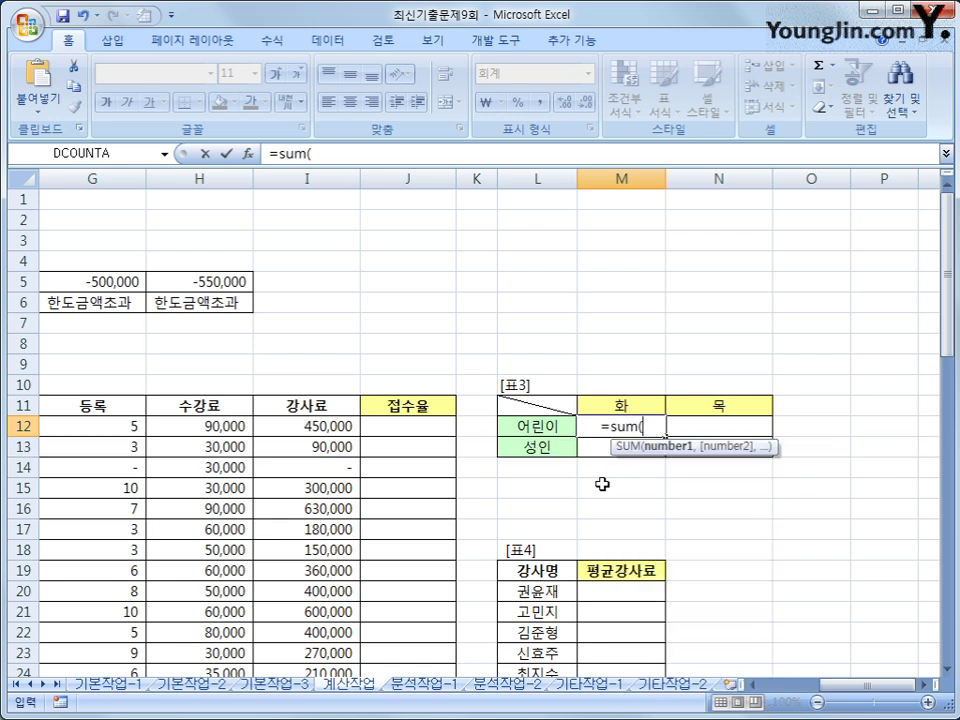
type("(")
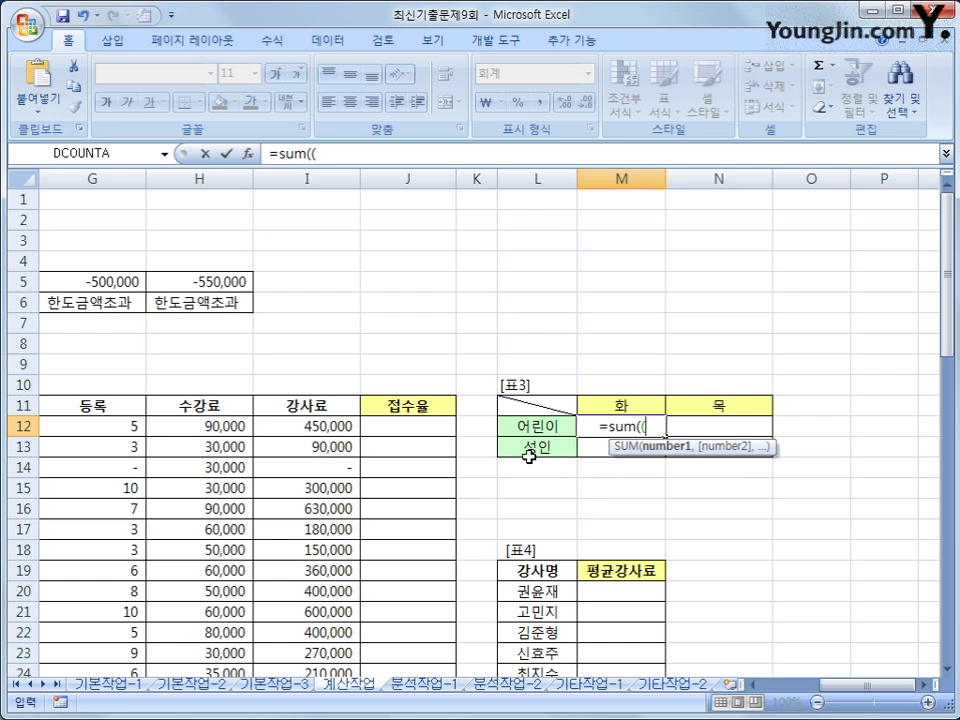
left_click_drag(858, 693, 797, 678)
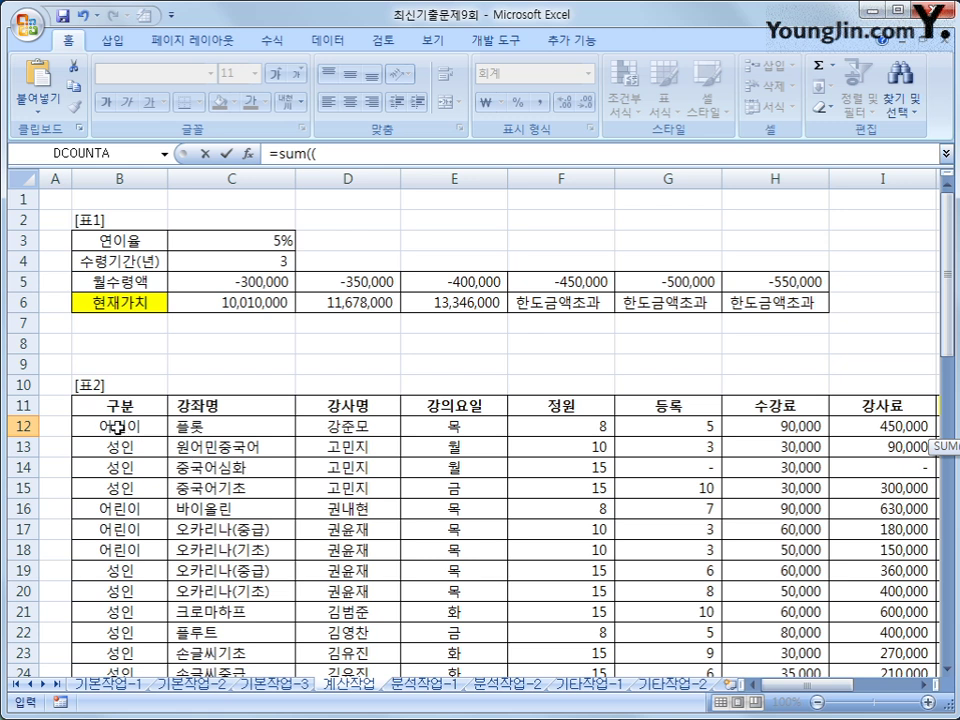
left_click_drag(118, 427, 107, 630)
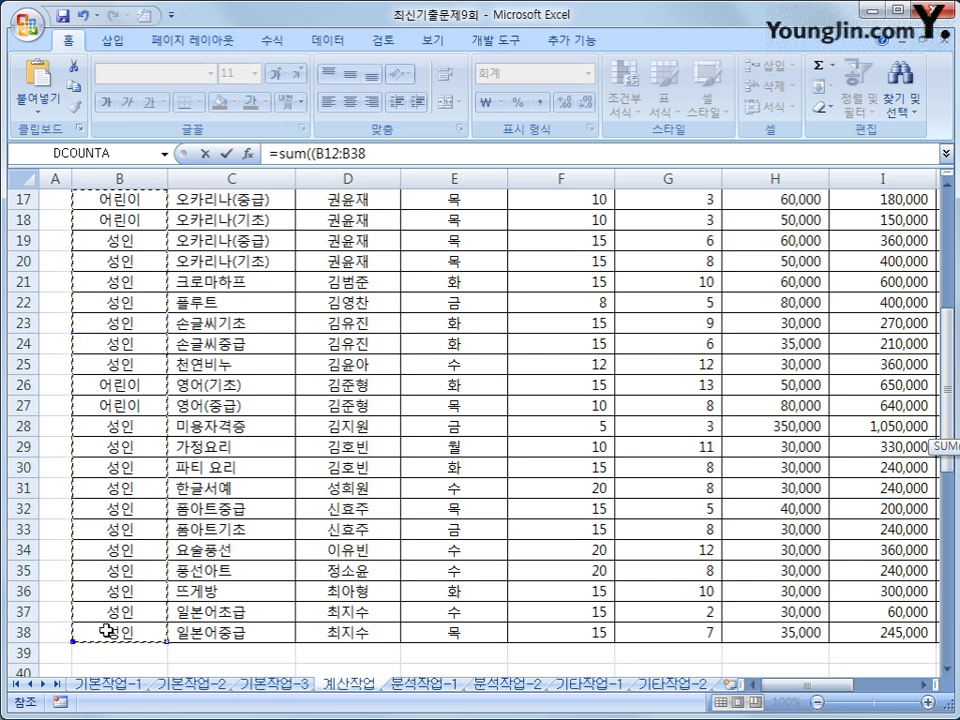
key("F4")
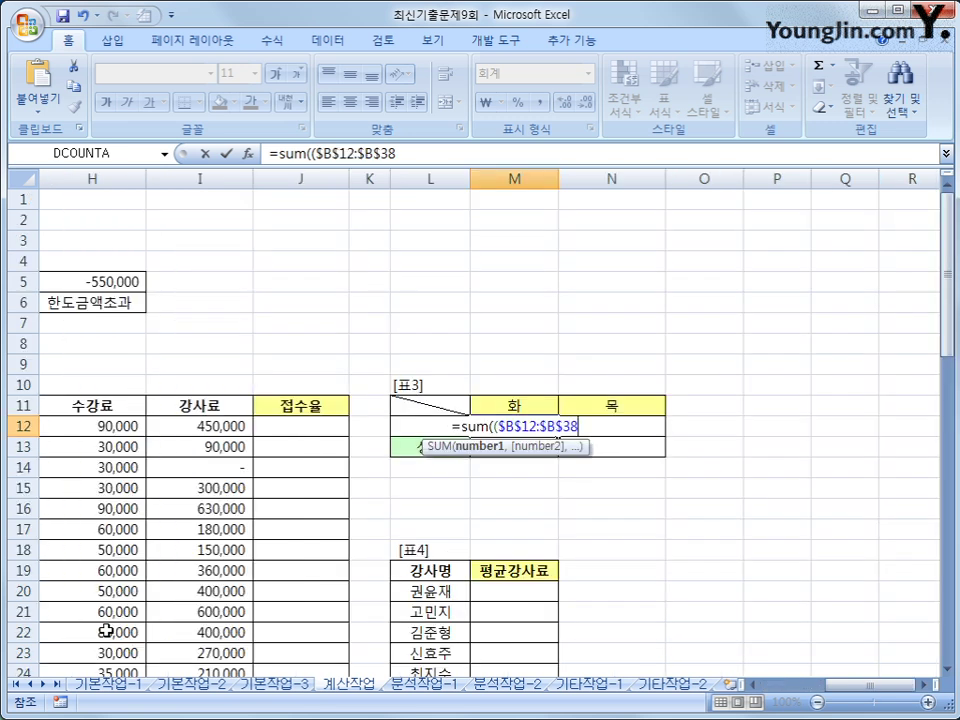
type("=")
key("Left")
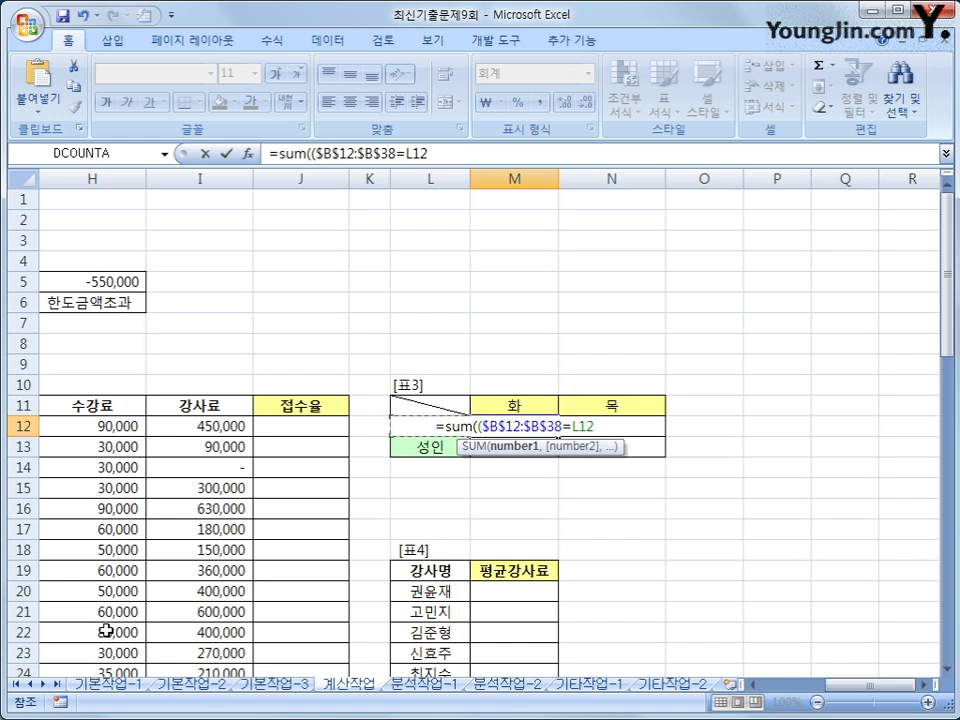
key("F4")
key("F4")
key("F4")
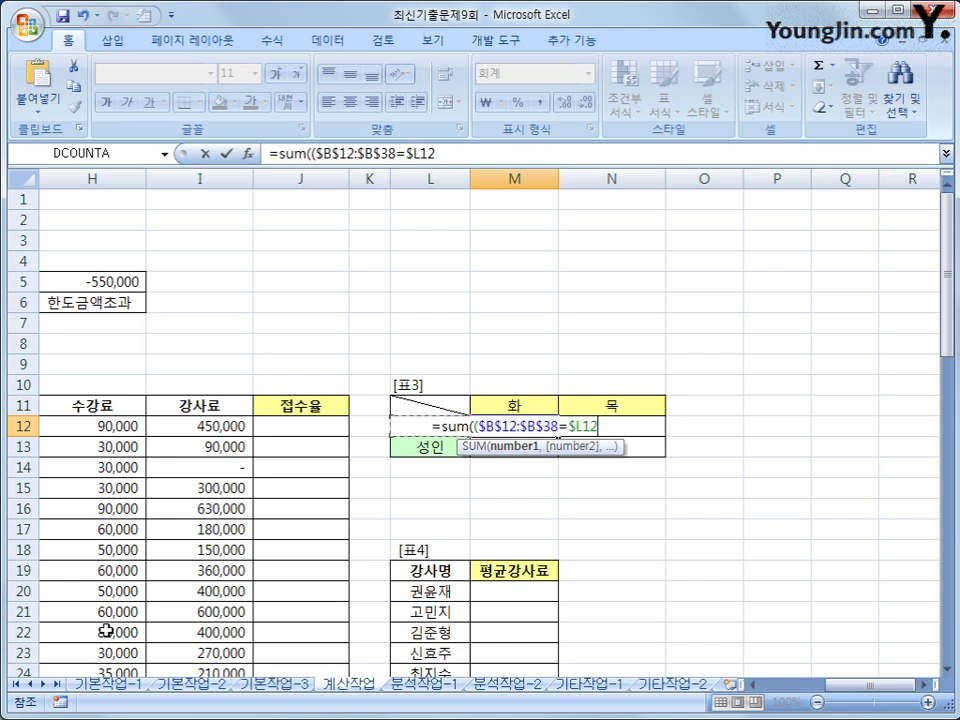
type(")")
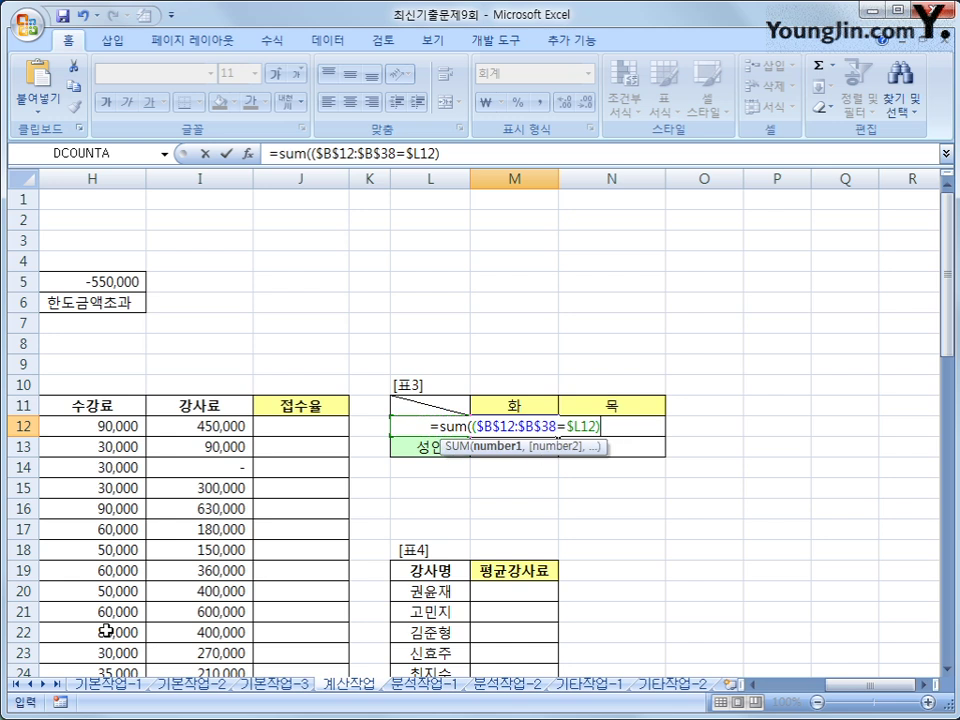
Multiply the M12 formula's first condition by the 강의요일 condition ($E$12:$E$38=M$11).
type("*(")
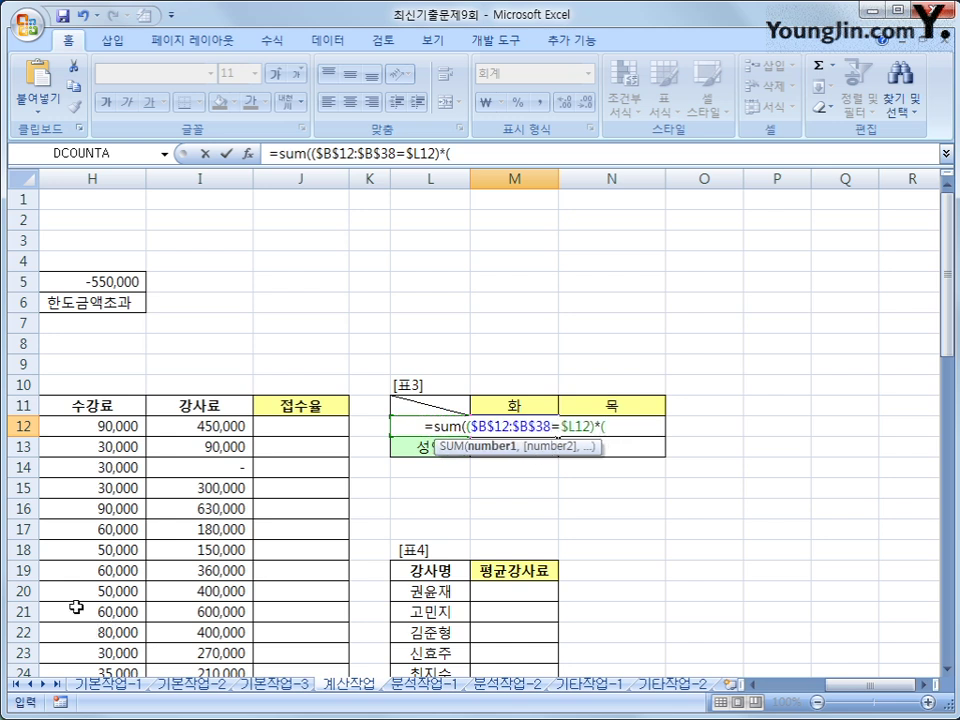
left_click(842, 685)
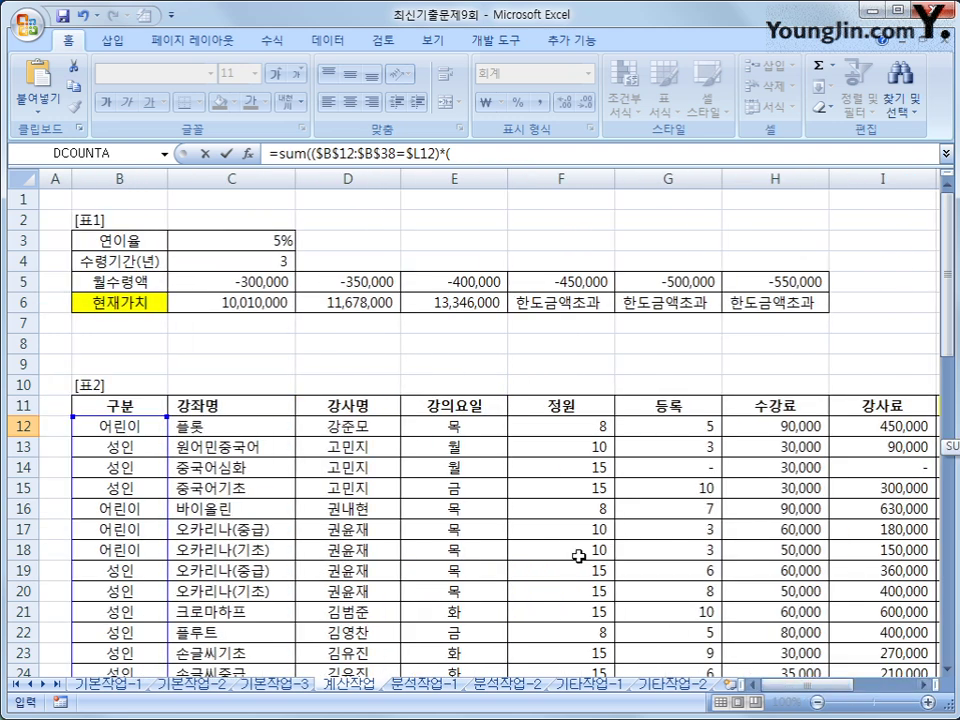
left_click_drag(480, 435, 489, 626)
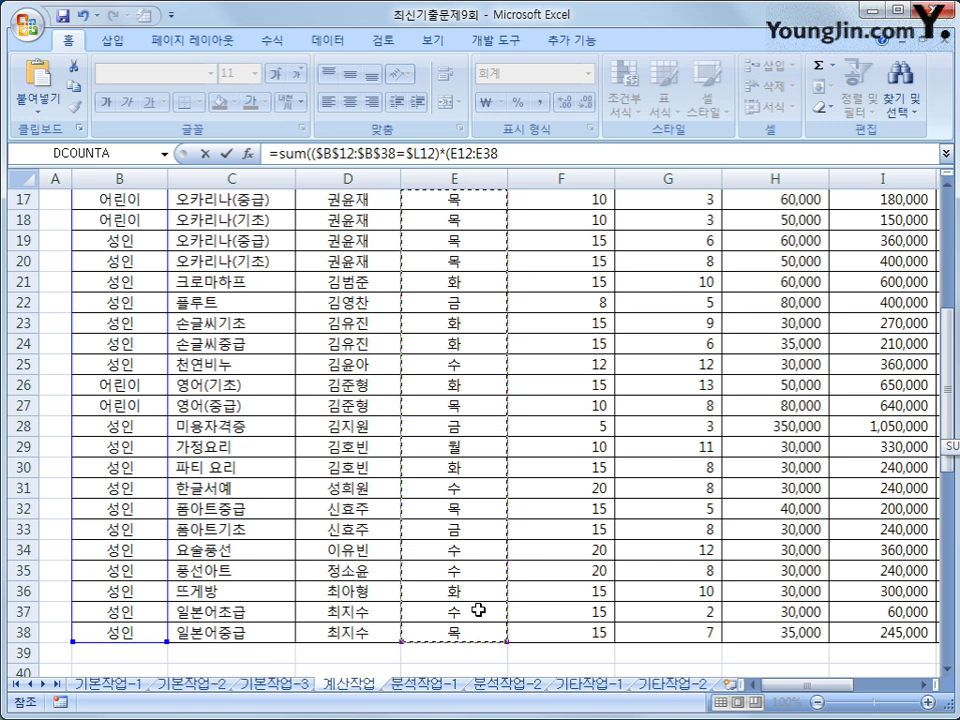
key("F4")
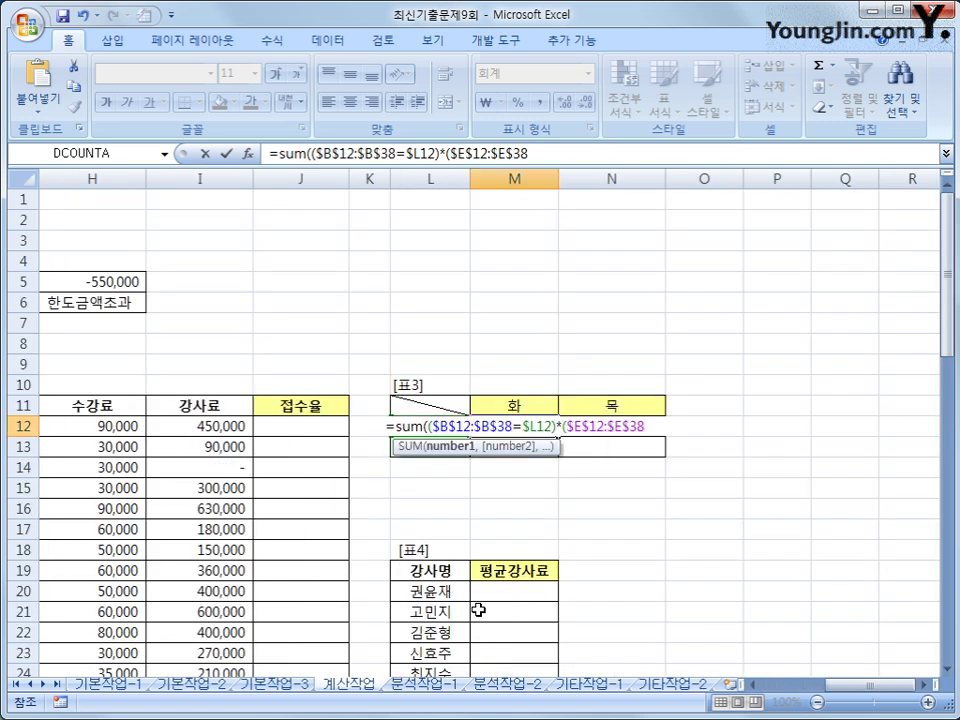
type("=")
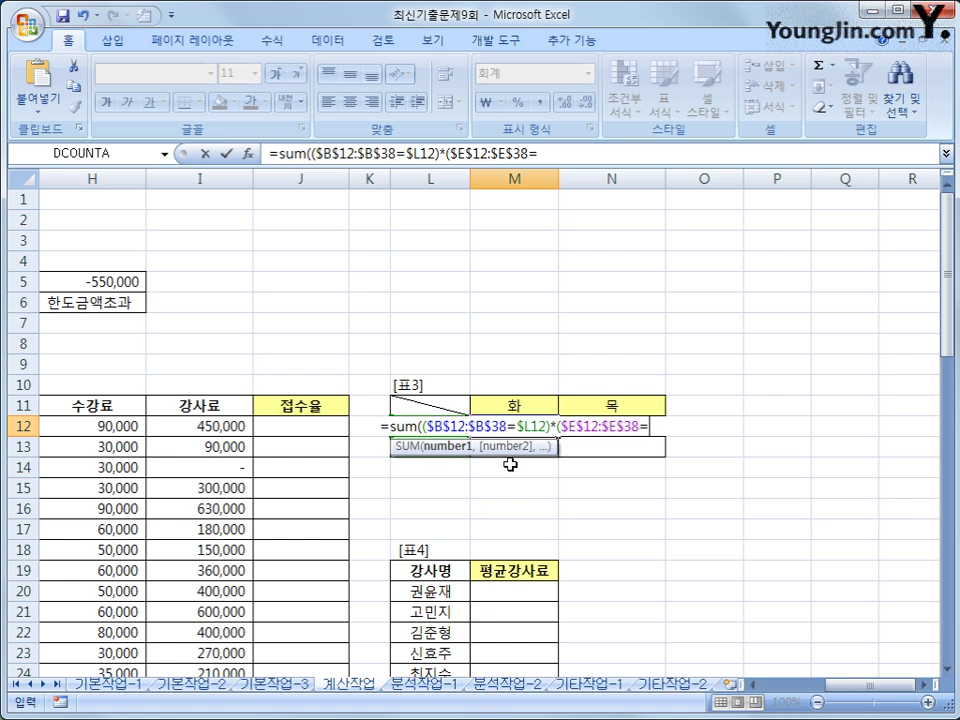
left_click(525, 404)
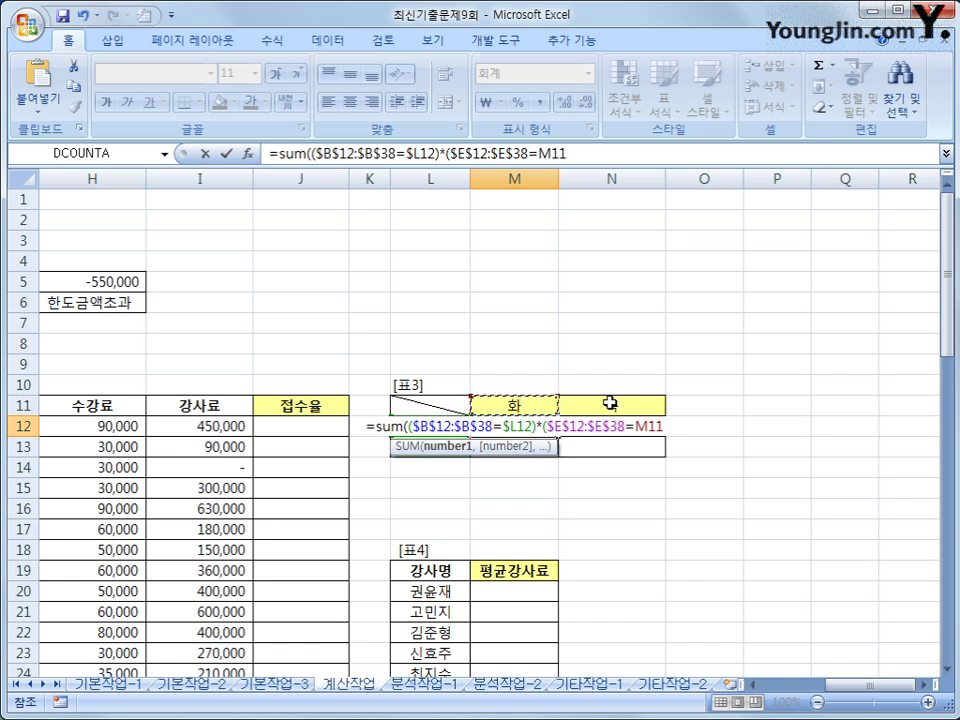
key("F4")
key("F4")
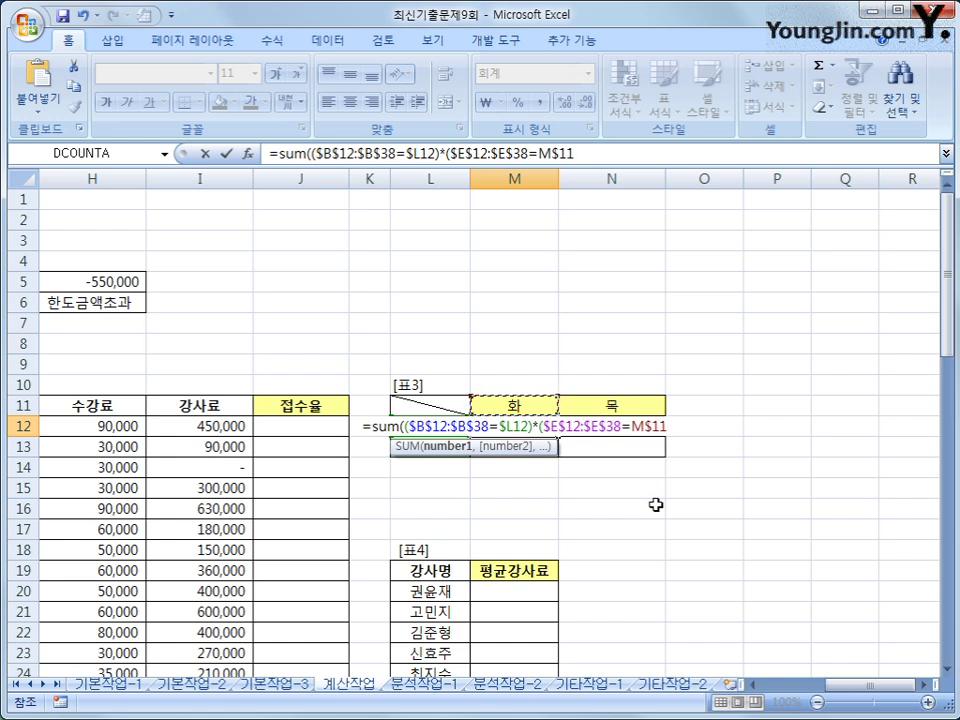
type(")")
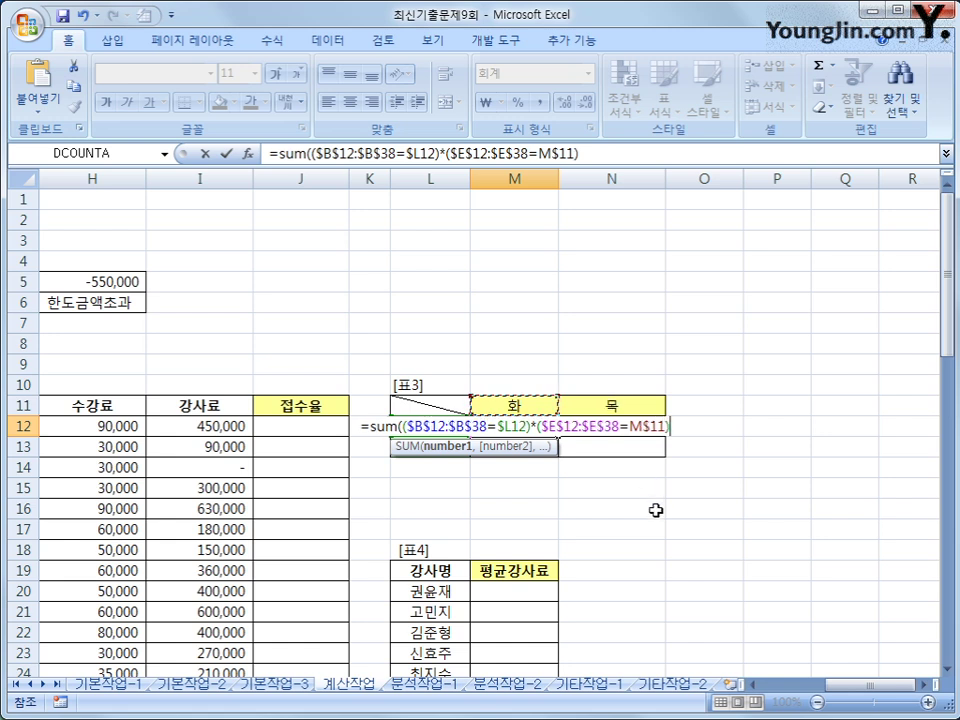
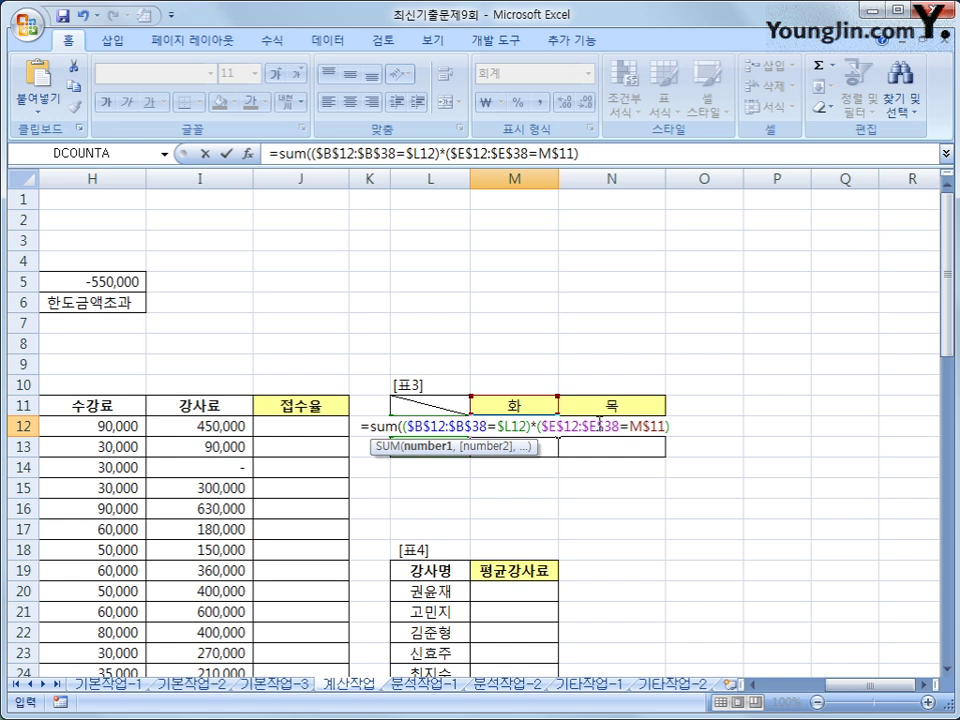
Close the SUM in M12, enter it as an array formula and fill it across M12:N13.
type(")")
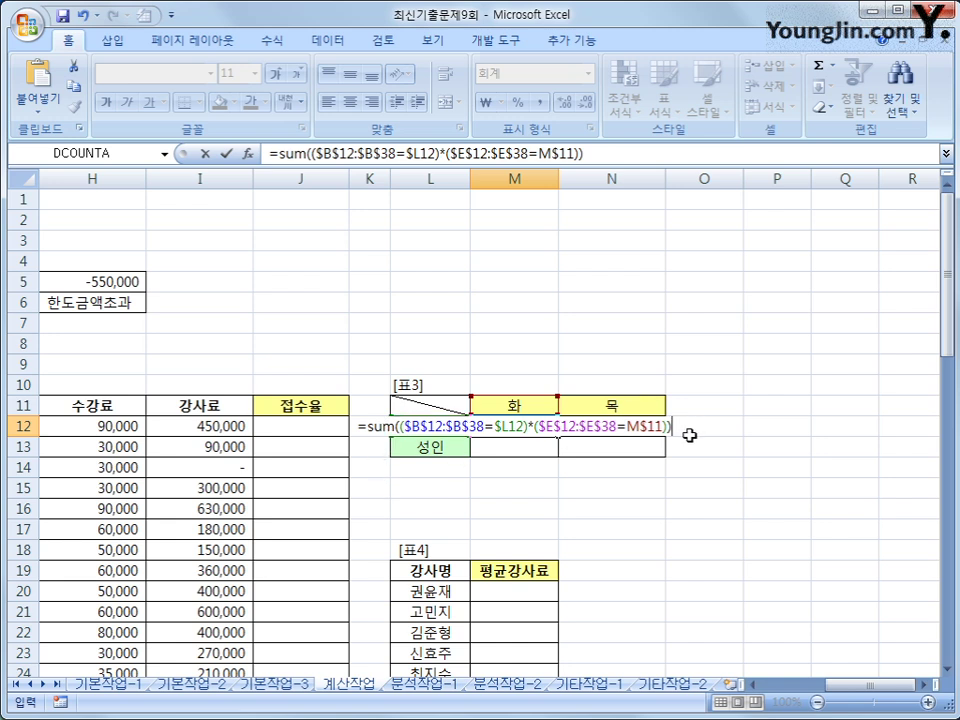
key("ctrl+shift+Return")
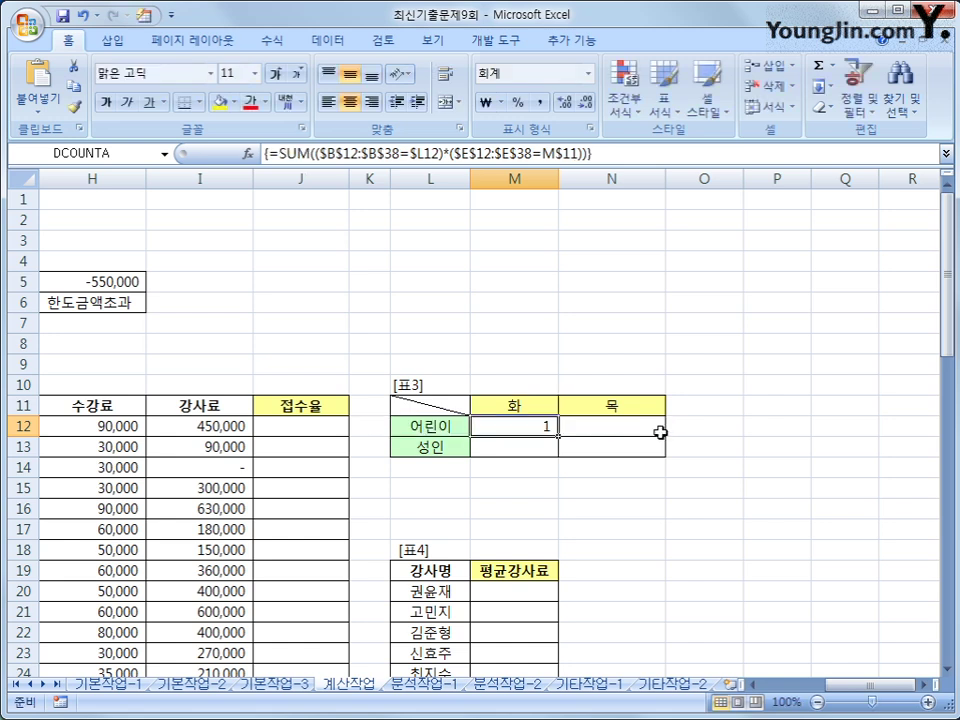
left_click_drag(558, 443, 640, 458)
left_click(438, 426)
mouse_move(855, 693)
left_mouse_down()
mouse_move(780, 690)
mouse_move(843, 692)
left_mouse_up()
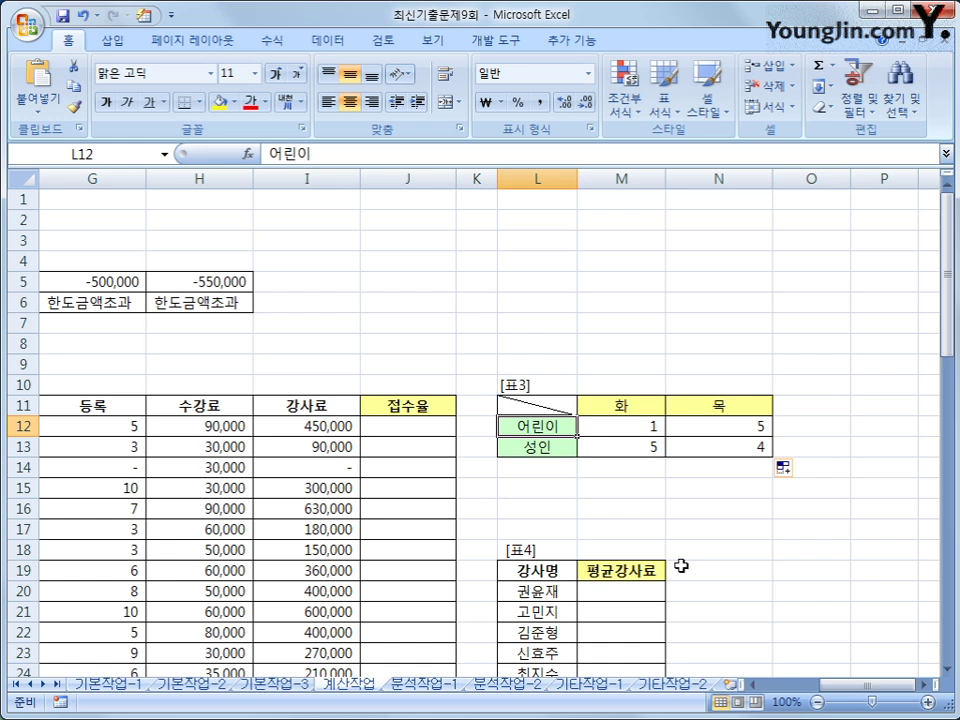
mouse_move(853, 690)
left_mouse_down()
mouse_move(783, 688)
mouse_move(870, 688)
left_mouse_up()
Start an AVERAGE formula with a nested IF in [표4] cell M20, using the 강사명 condition $D$12:$D$38=L20.
left_click(625, 595)
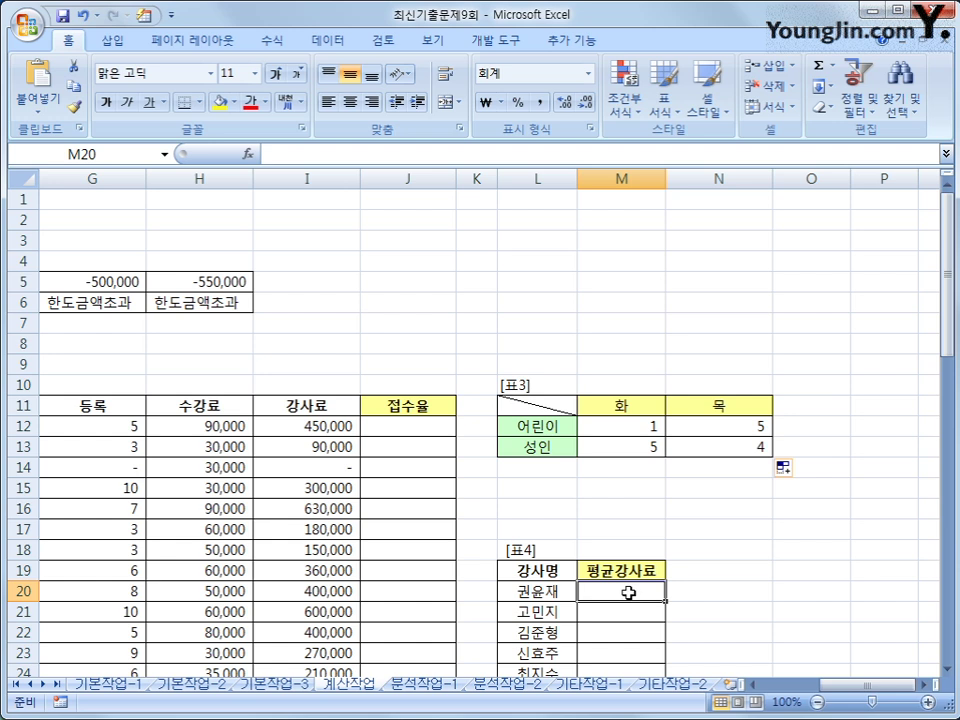
scroll(627, 593, "down", 1)
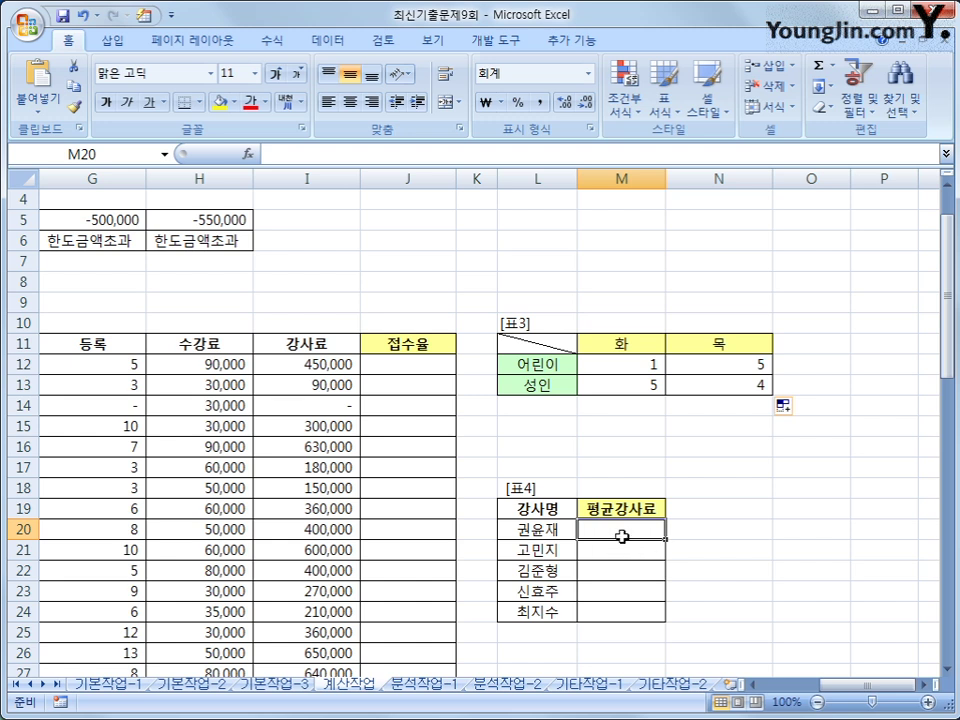
type("=a")
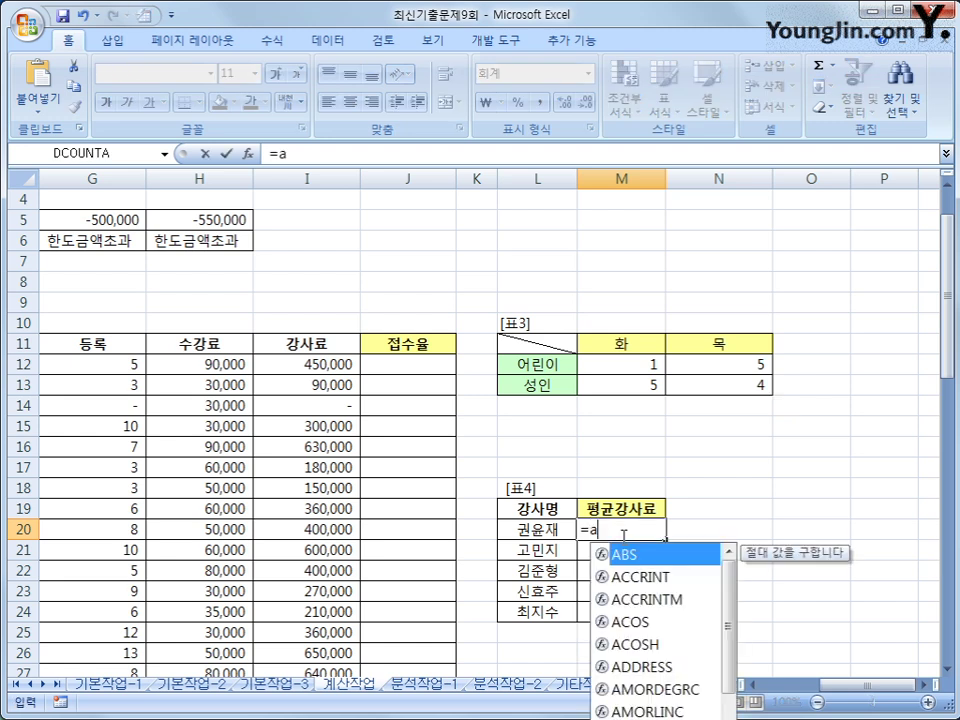
type("verage(")
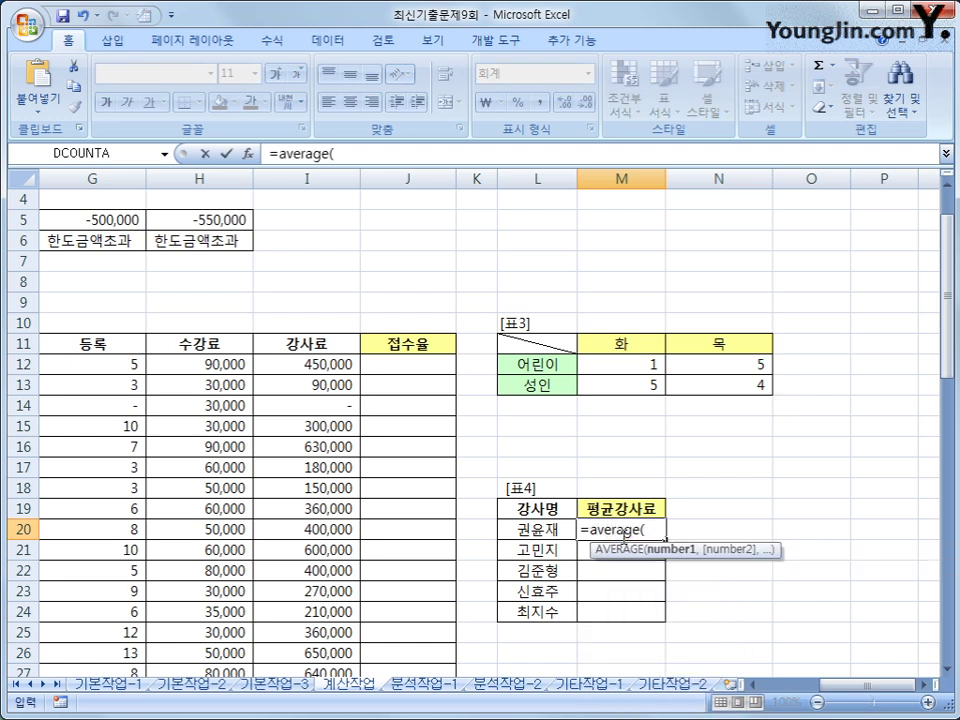
type("if(")
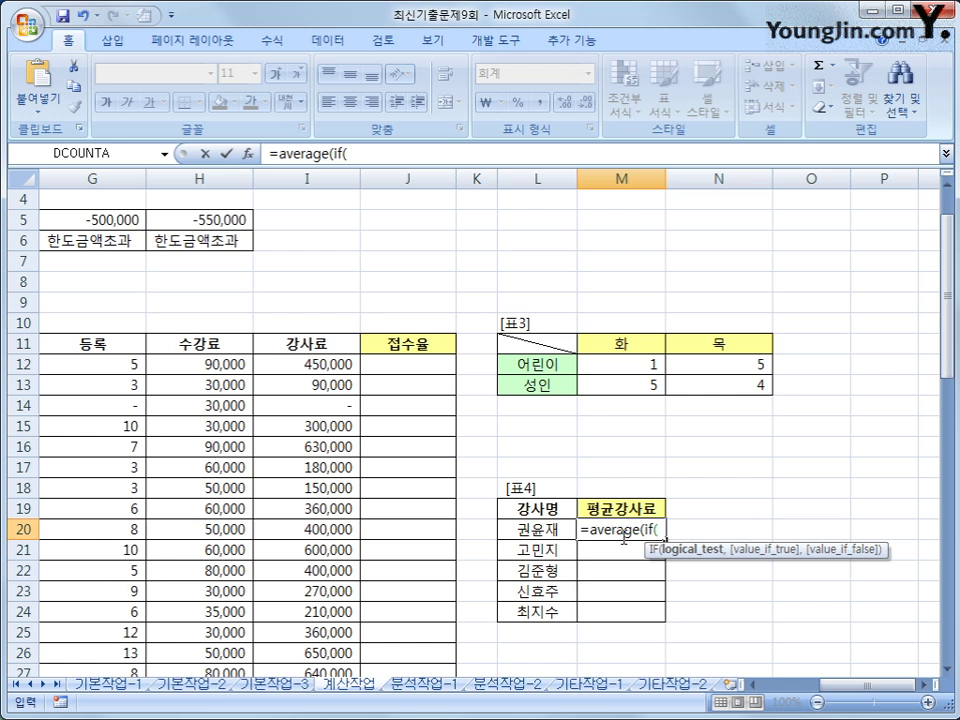
left_click_drag(802, 685, 789, 695)
left_click(354, 364)
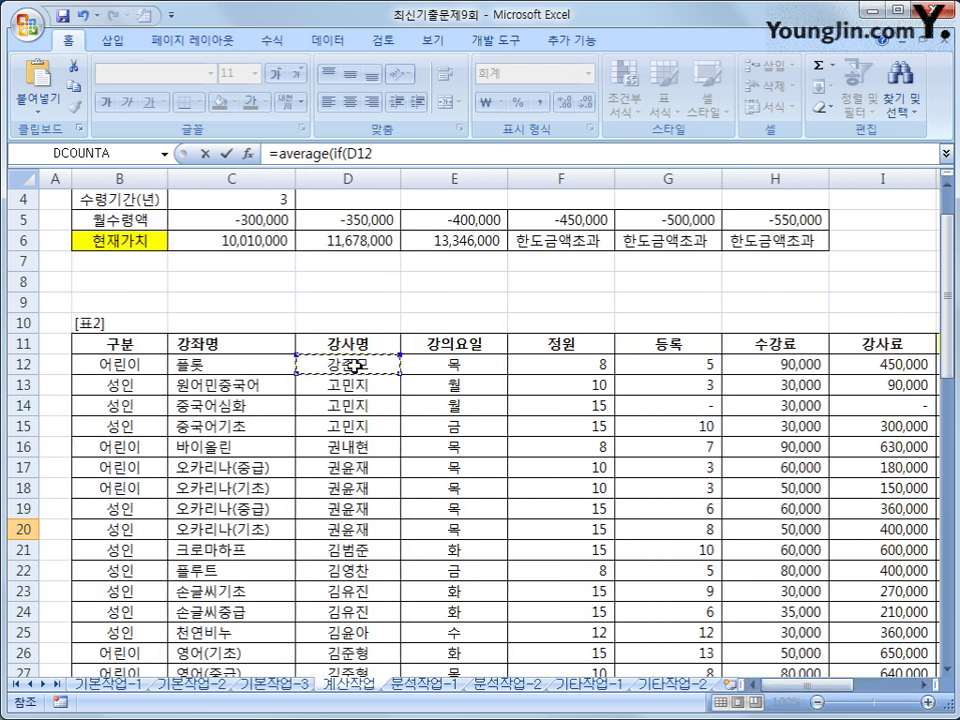
left_click_drag(354, 364, 362, 636)
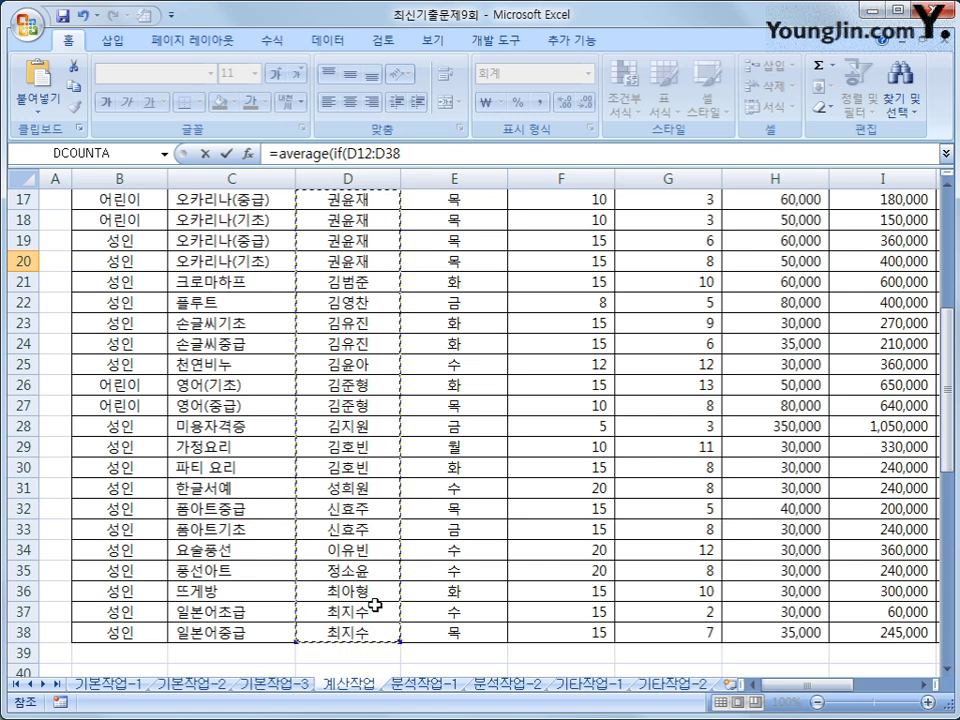
key("F4")
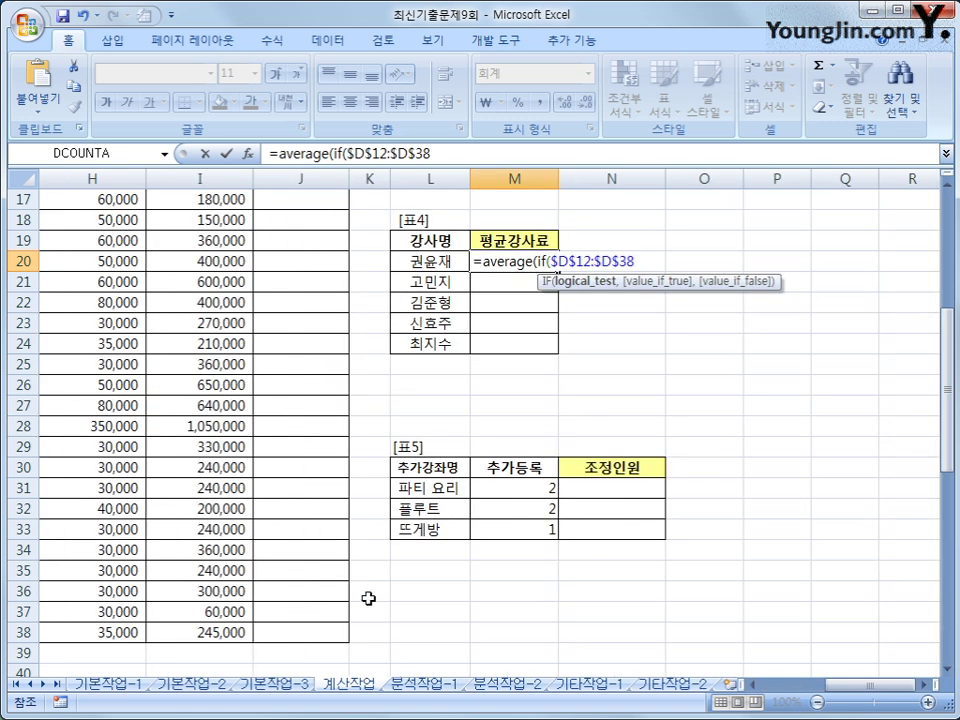
type("=")
left_click(446, 265)
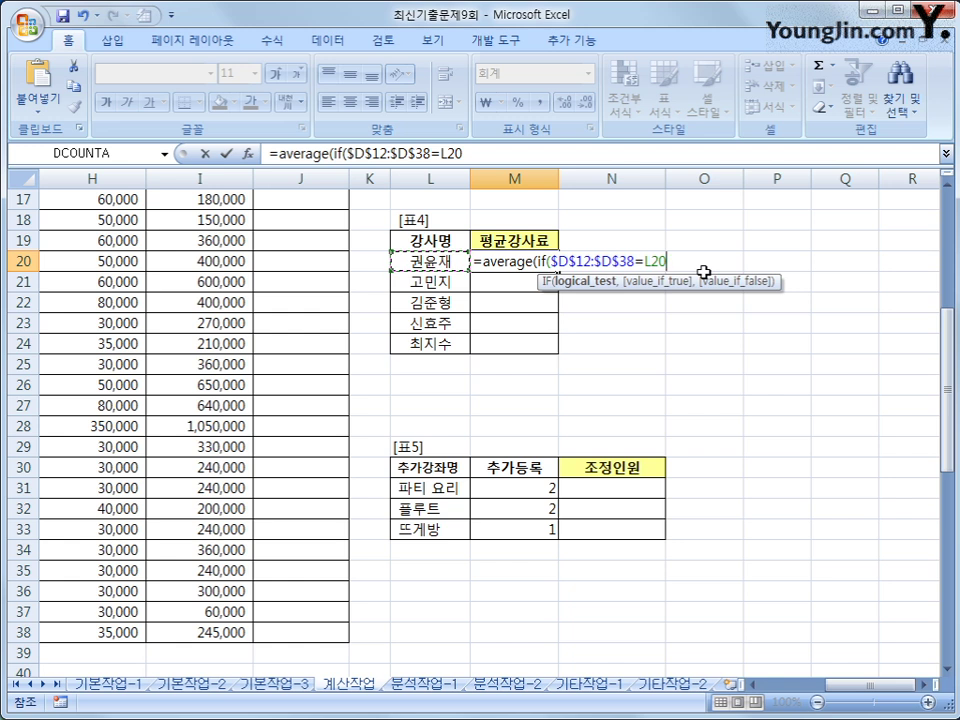
Nest a second IF in the M20 formula that tests the 등록 condition $G$12:$G$38>=5.
type(",")
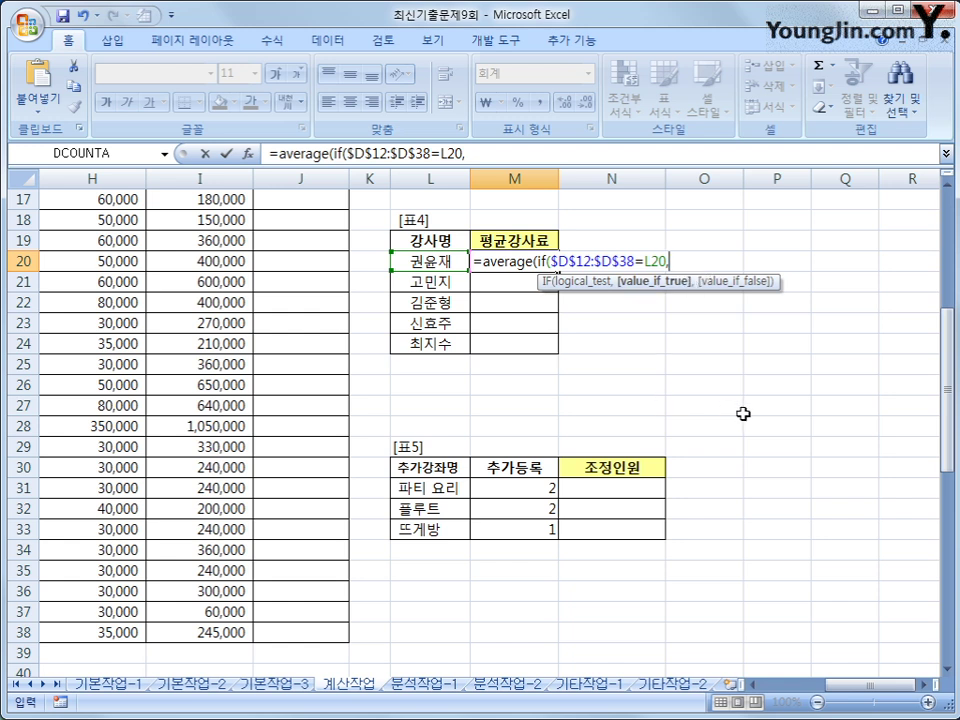
type("if(")
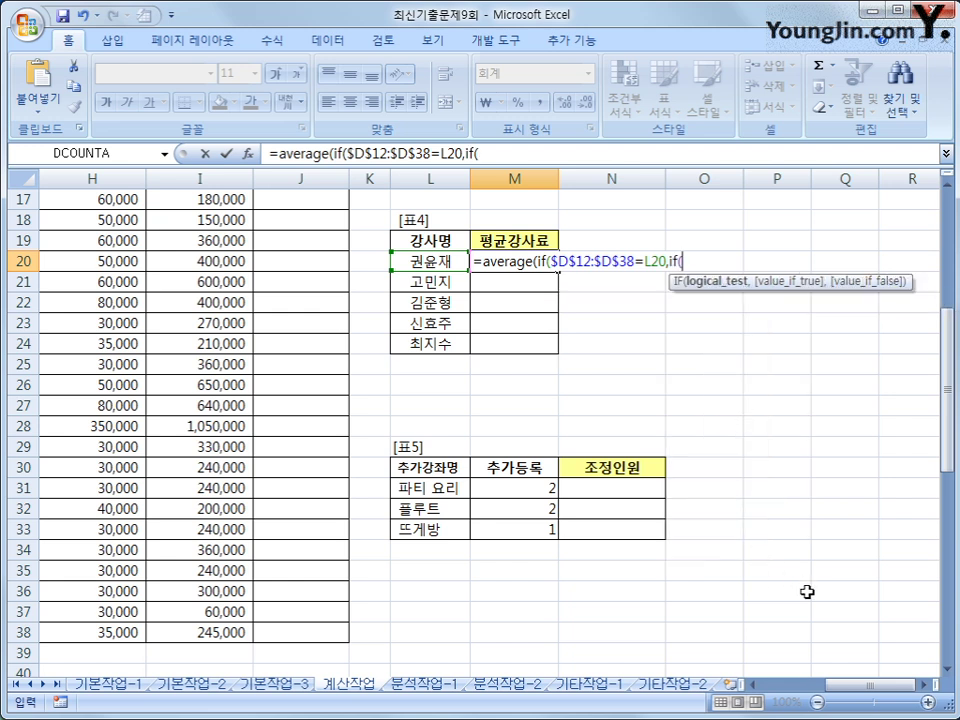
left_click_drag(853, 688, 785, 690)
scroll(729, 618, "up", 3)
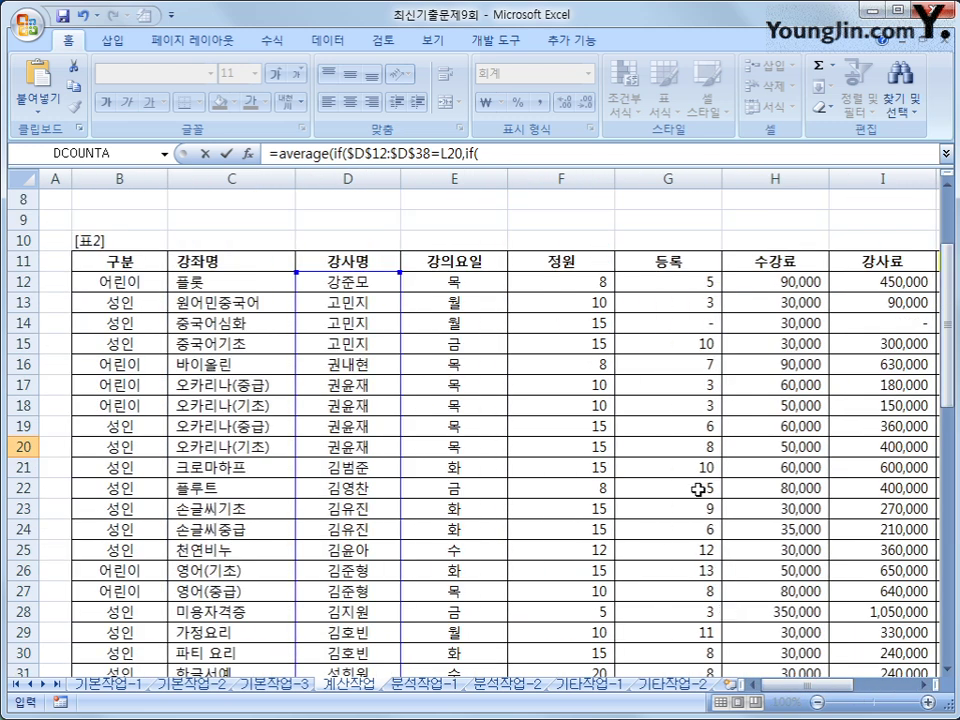
left_click(689, 283)
left_click_drag(689, 283, 690, 647)
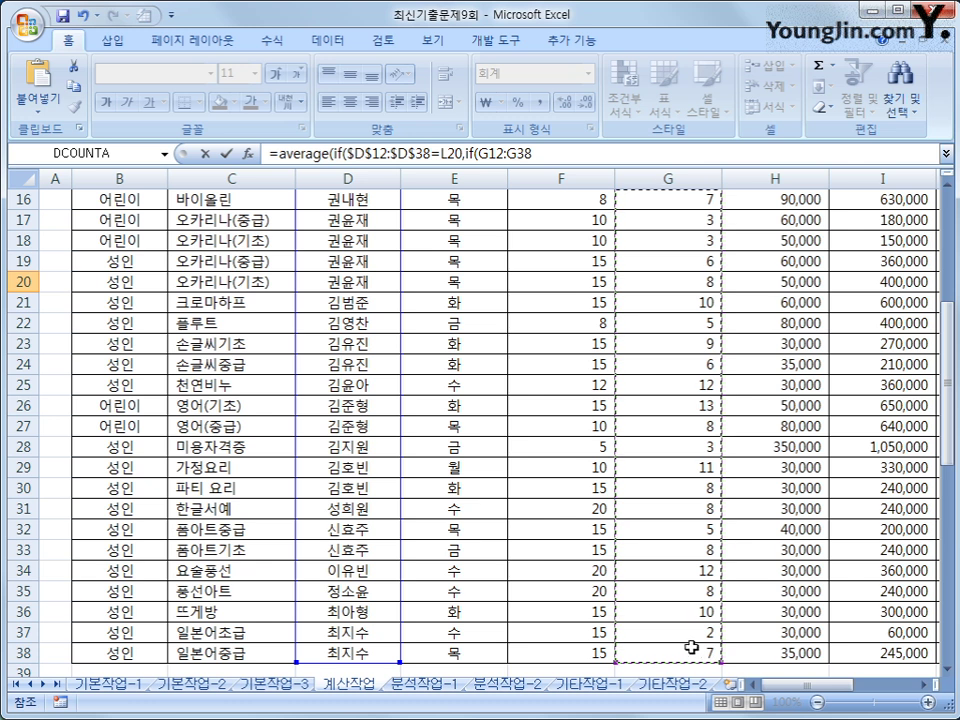
key("F4")
type(">=")
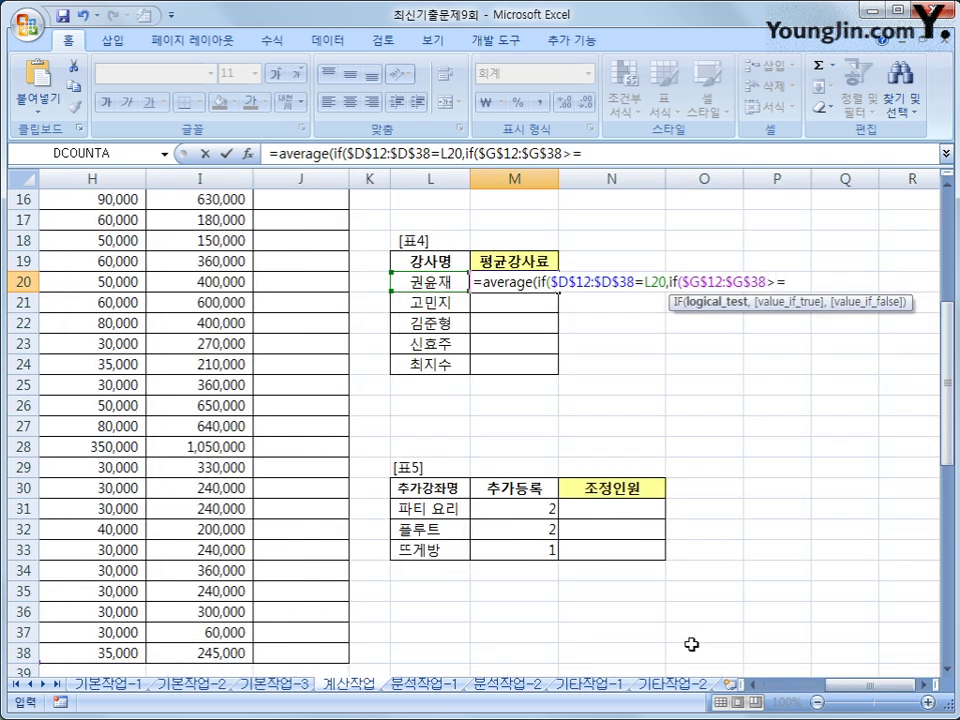
type("5,")
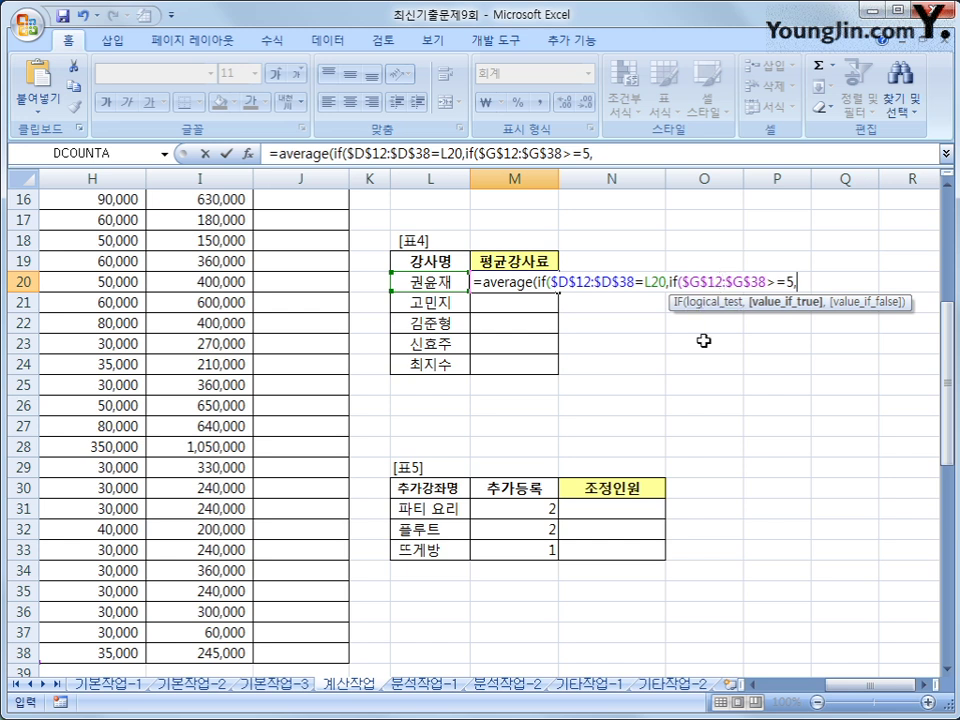
Complete the M20 formula with the 강사료 range $I$12:$I$38, enter it as an array formula and fill it down to M24.
scroll(495, 358, "up", 3)
left_click_drag(217, 303, 217, 662)
key("F4")
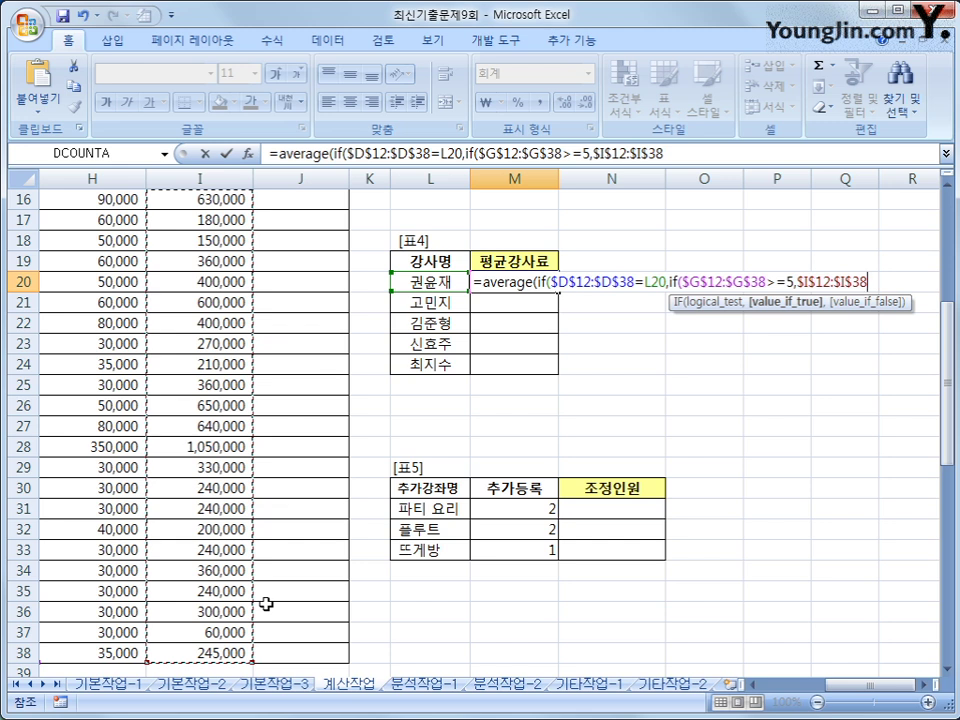
type(")")
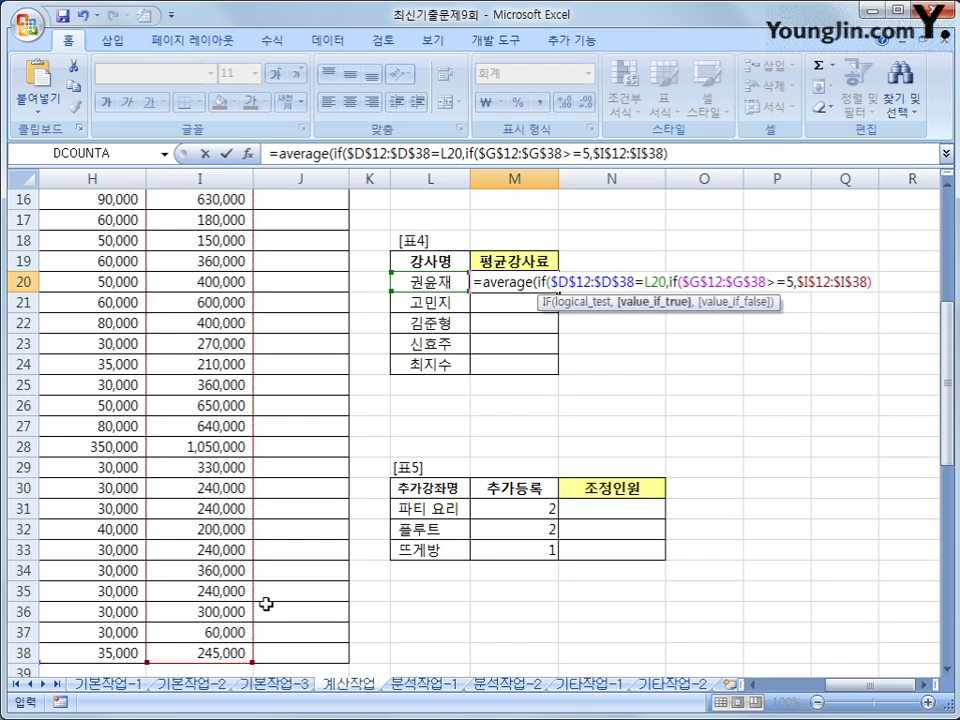
type("))")
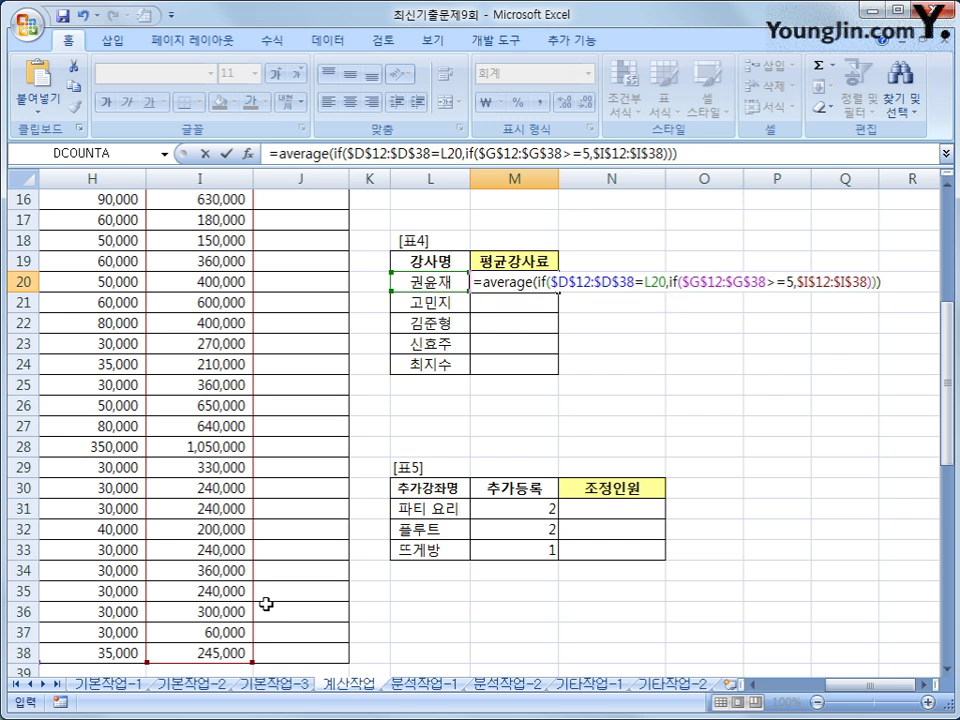
key("ctrl+shift+Return")
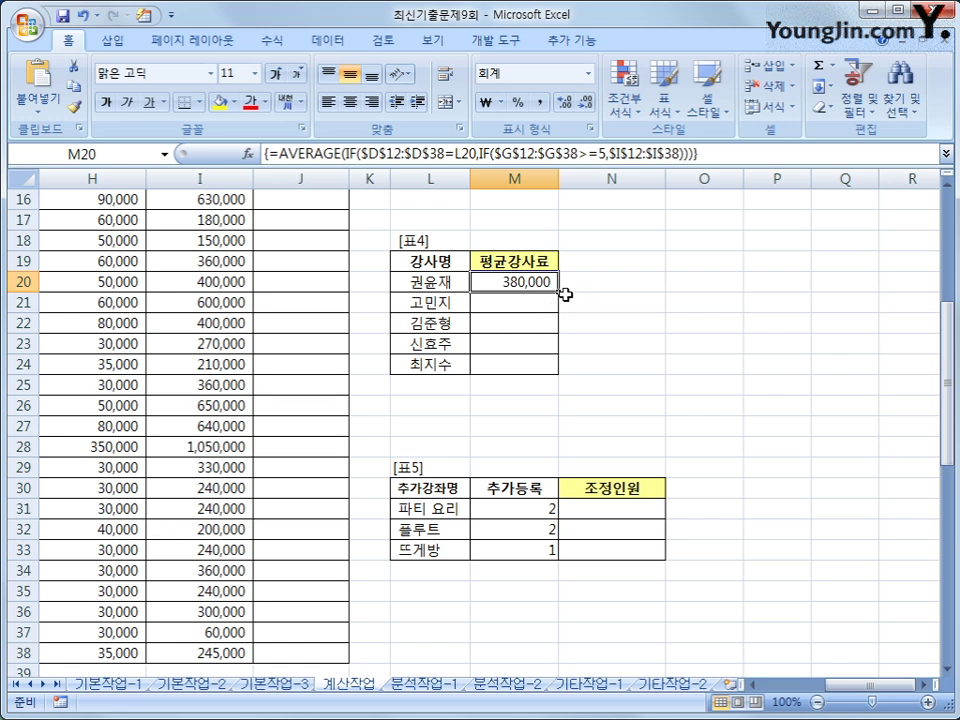
left_click_drag(560, 292, 562, 372)
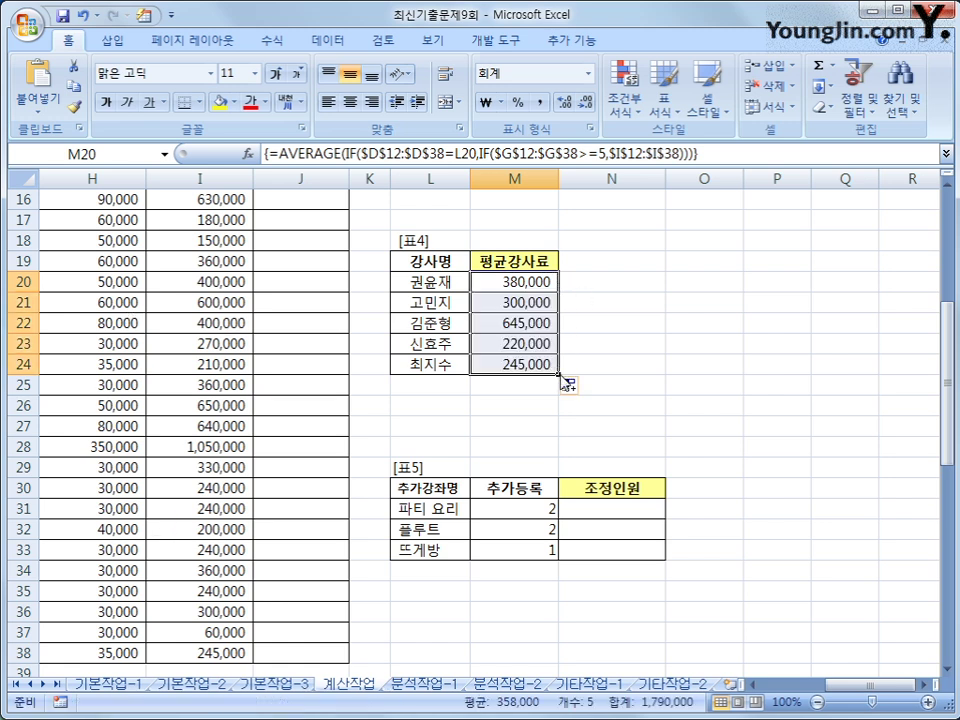
Edit M20's formula to put the 강사명 condition in parentheses and replace the nested IF with multiplication by the 등록 condition.
left_click(508, 284)
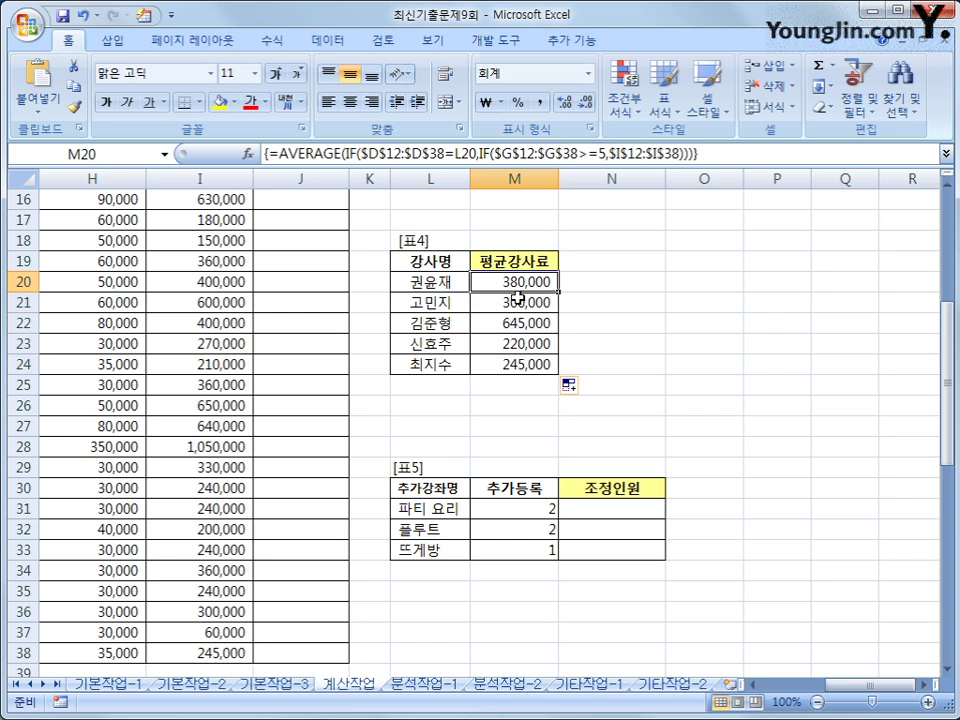
left_click(355, 153)
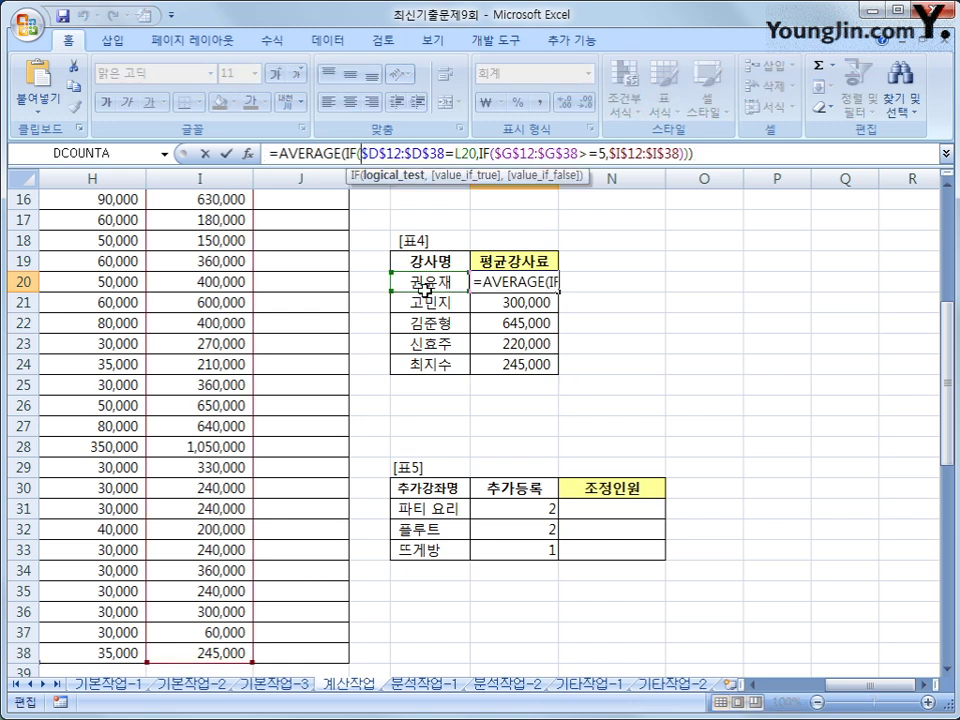
key("Left")
key("Left")
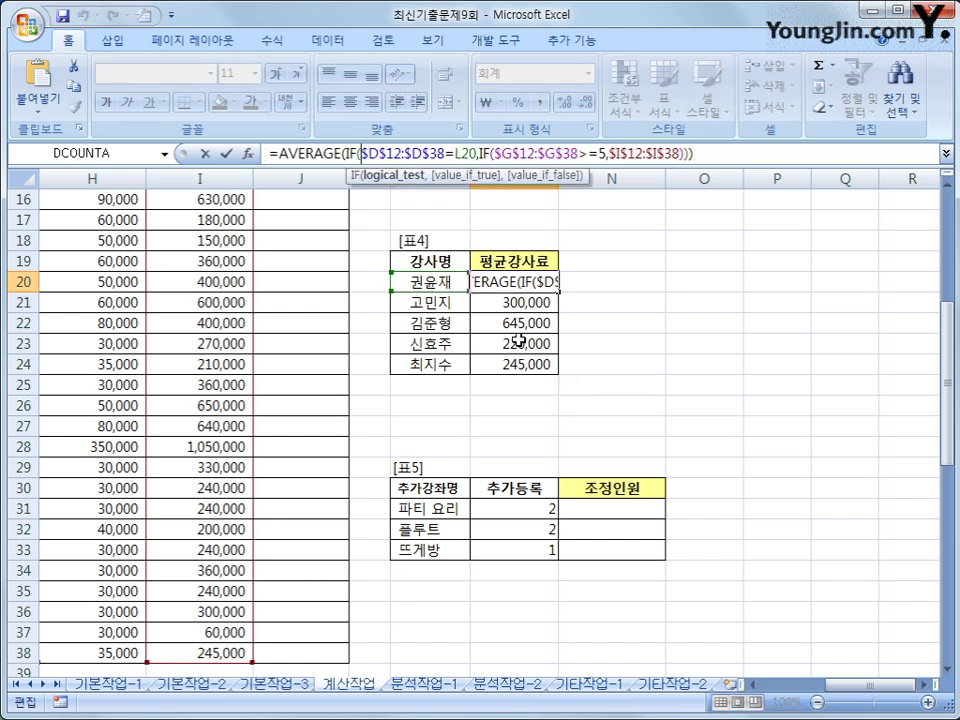
type("(")
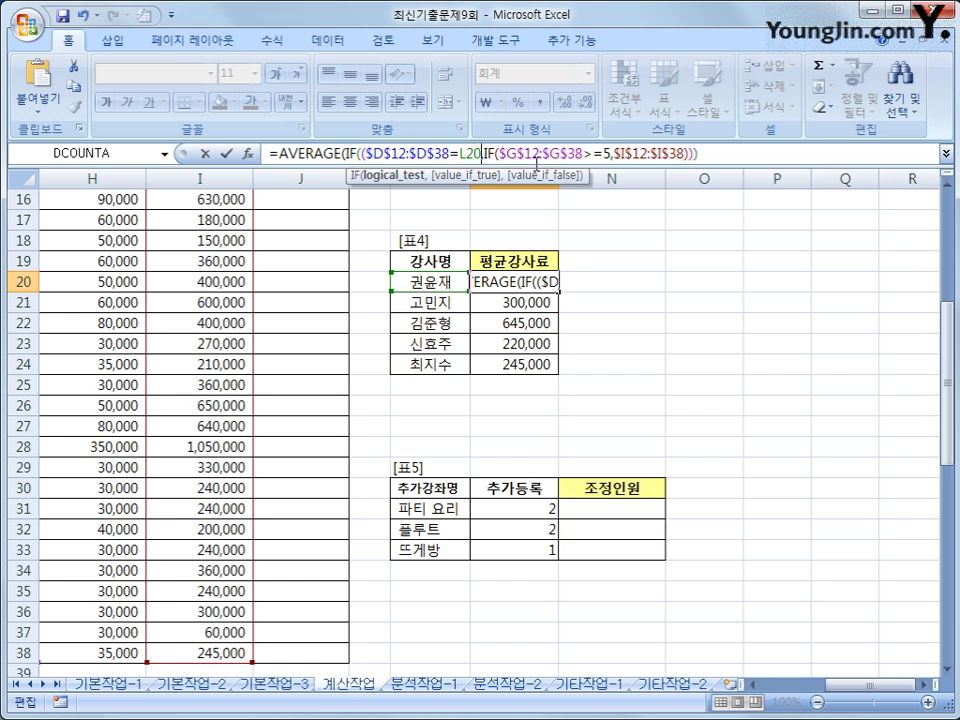
left_click(481, 152)
key("BackSpace")
type(")*")
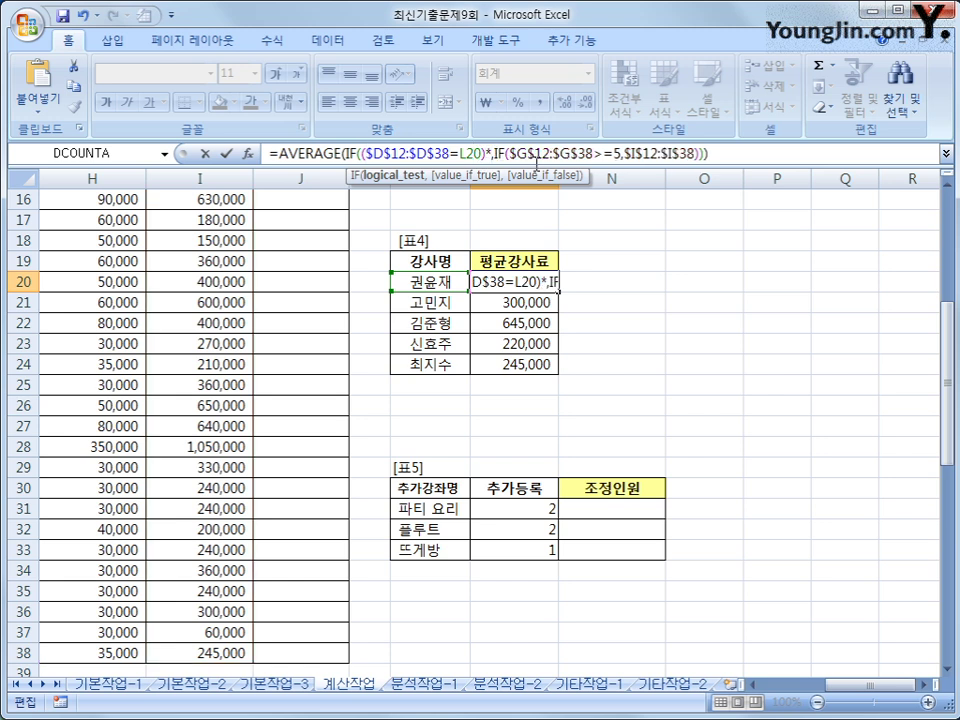
key("Delete")
key("Delete")
key("Delete")
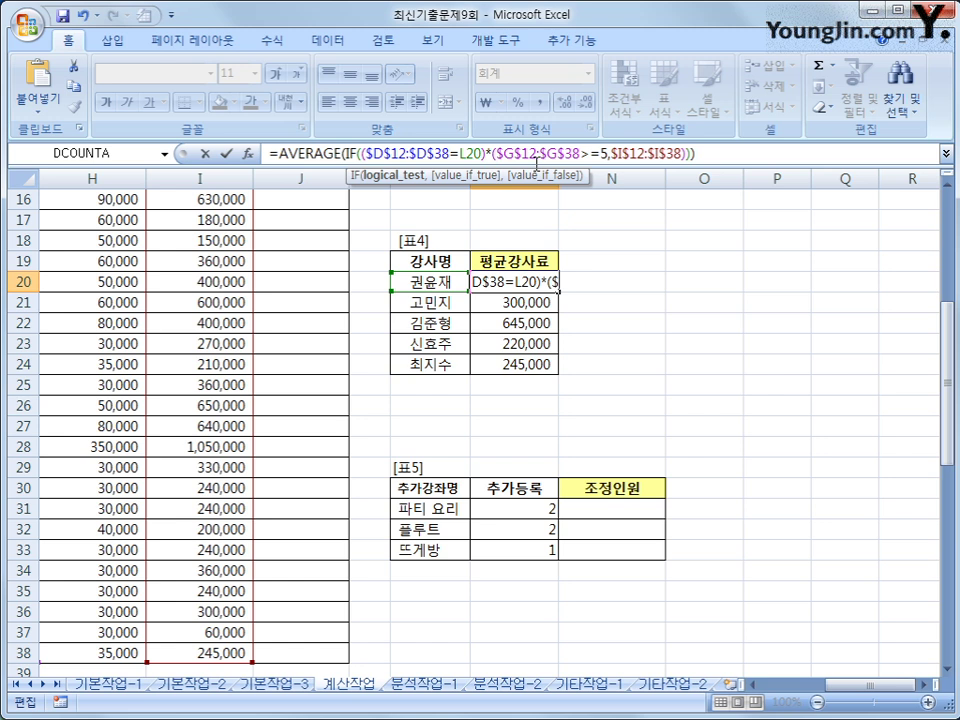
Close the parenthesis after the >=5 condition in M20 and remove the surplus one at the formula's end.
left_click(603, 153)
type(")")
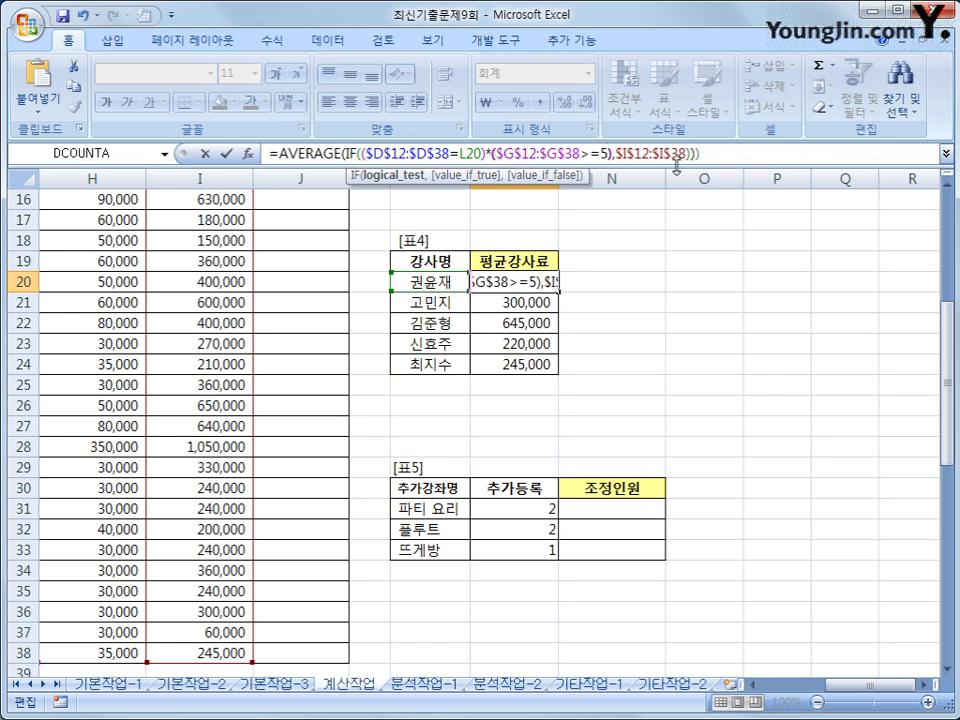
left_click(711, 156)
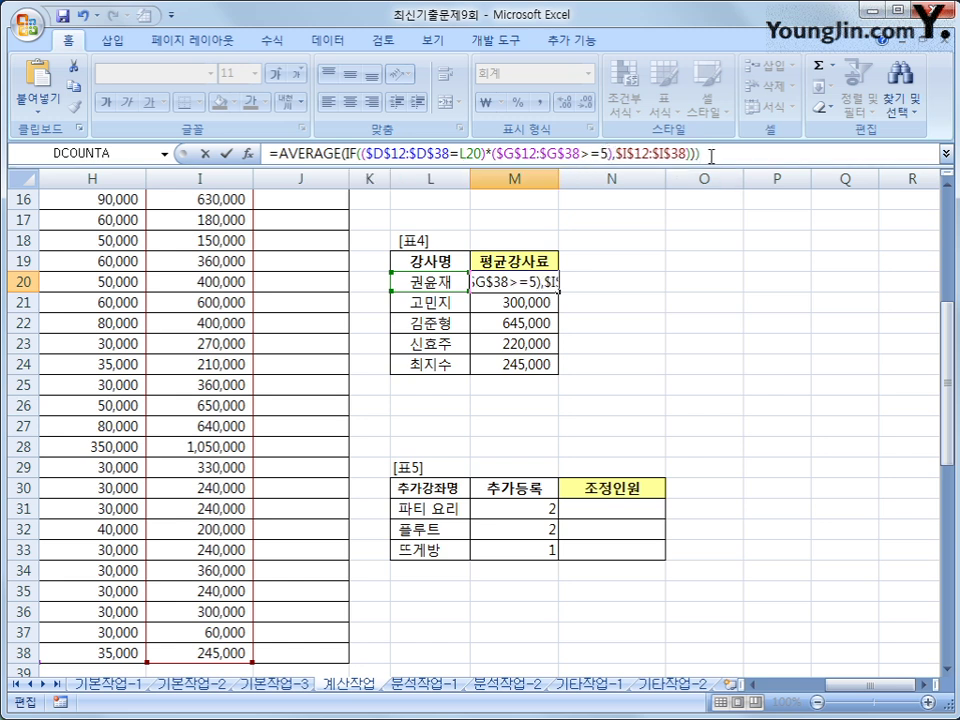
key("BackSpace")
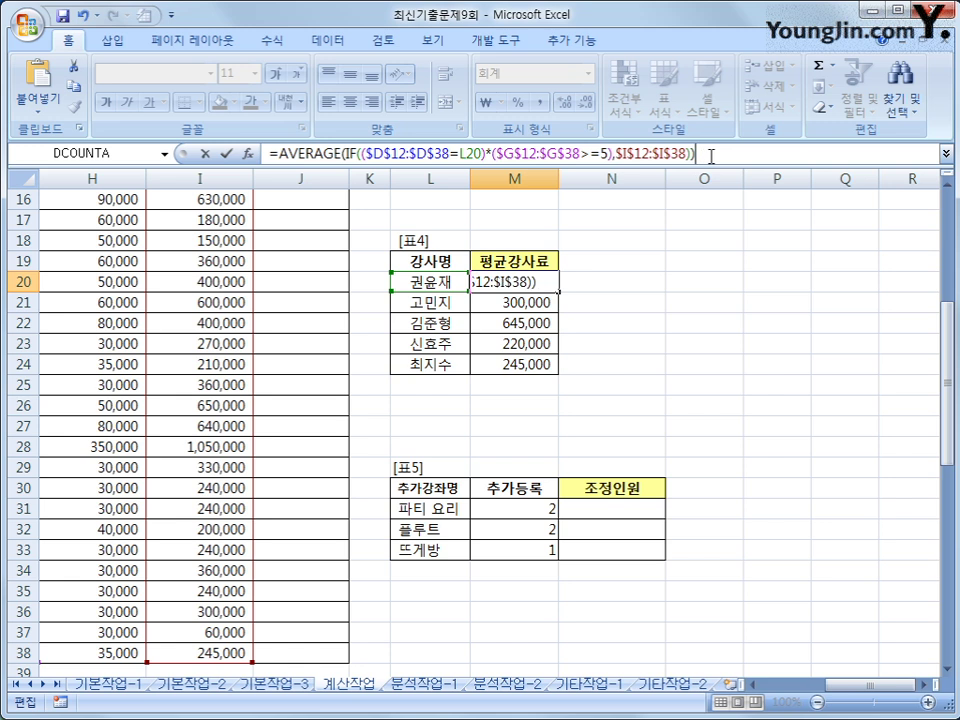
Review the multiplied IF conditions and the $I$12:$I$38 range in M20, and enter the rewritten formula as an array formula.
double_click(346, 155)
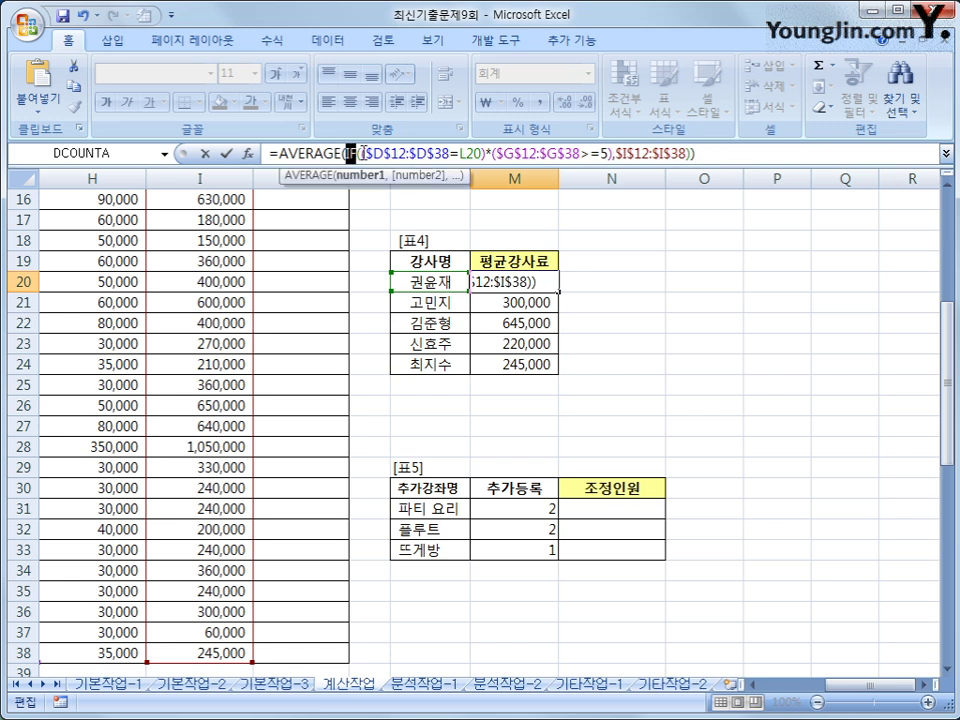
left_click_drag(358, 155, 615, 155)
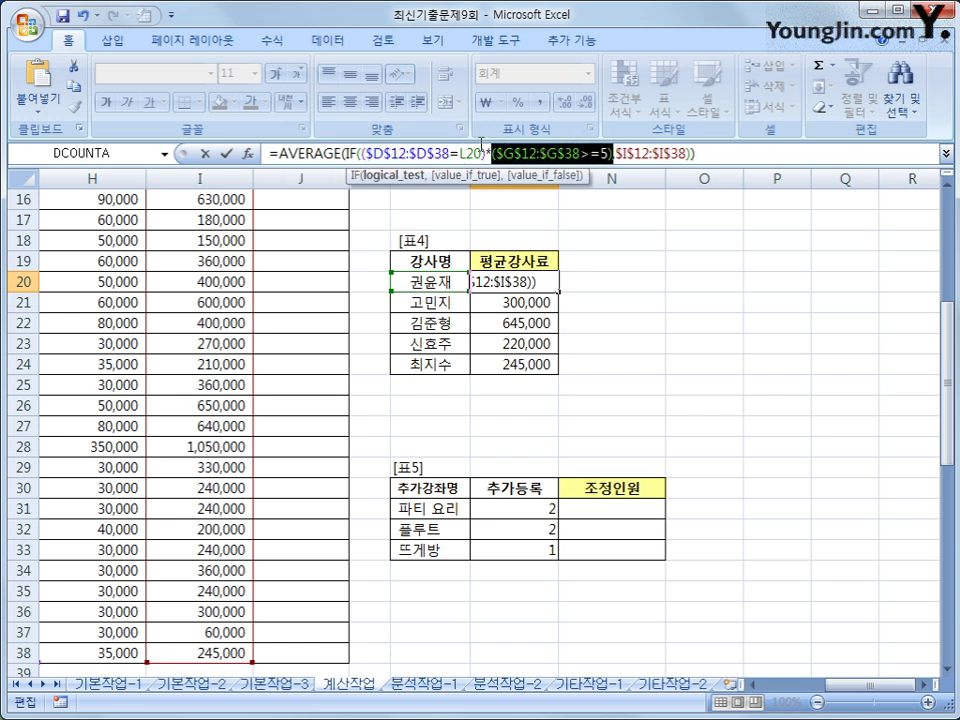
left_click(487, 155)
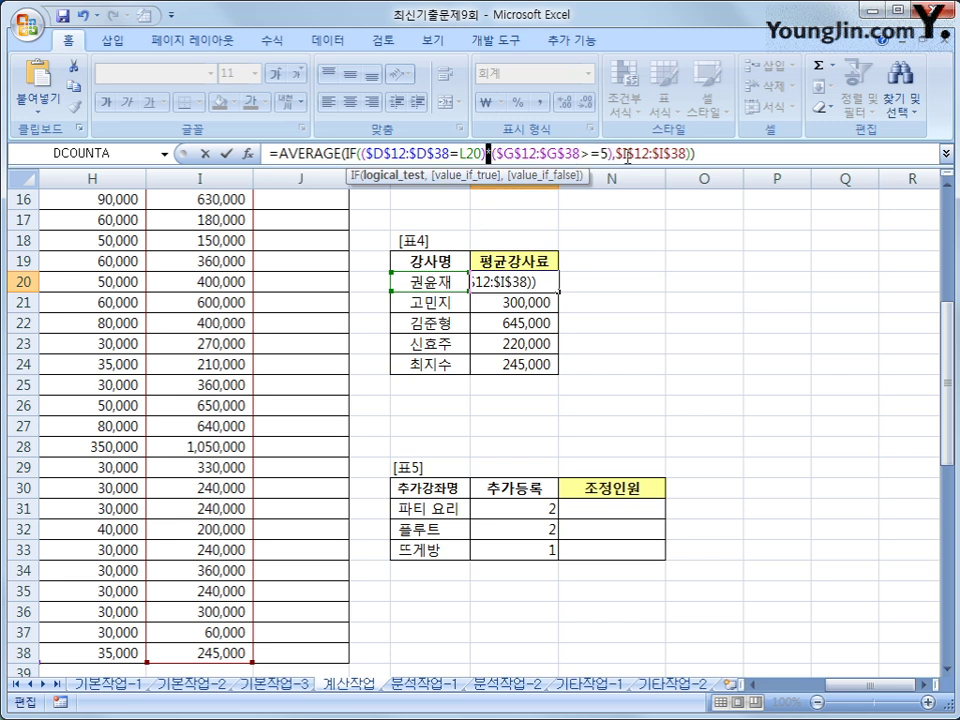
type("*")
left_click_drag(614, 155, 689, 156)
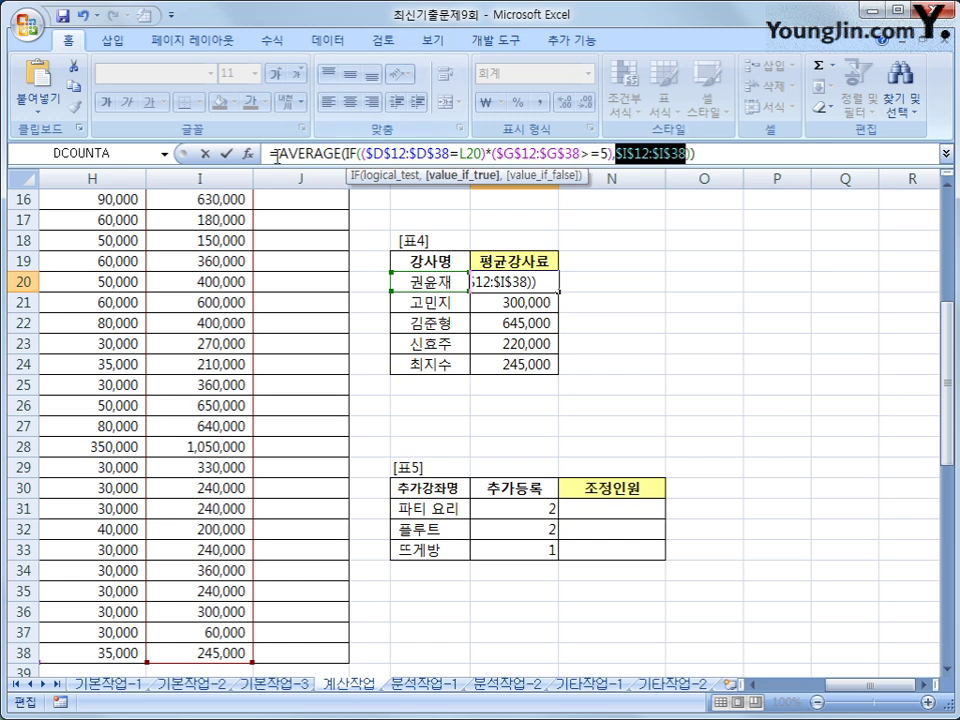
left_click(361, 156)
type("(")
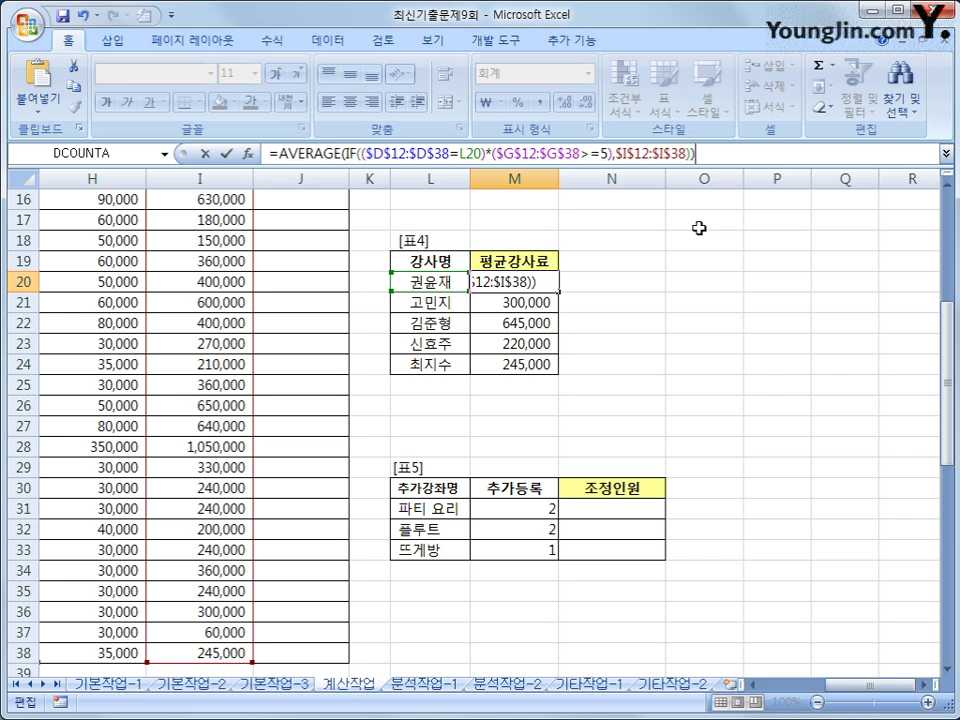
key("ctrl+shift+Return")
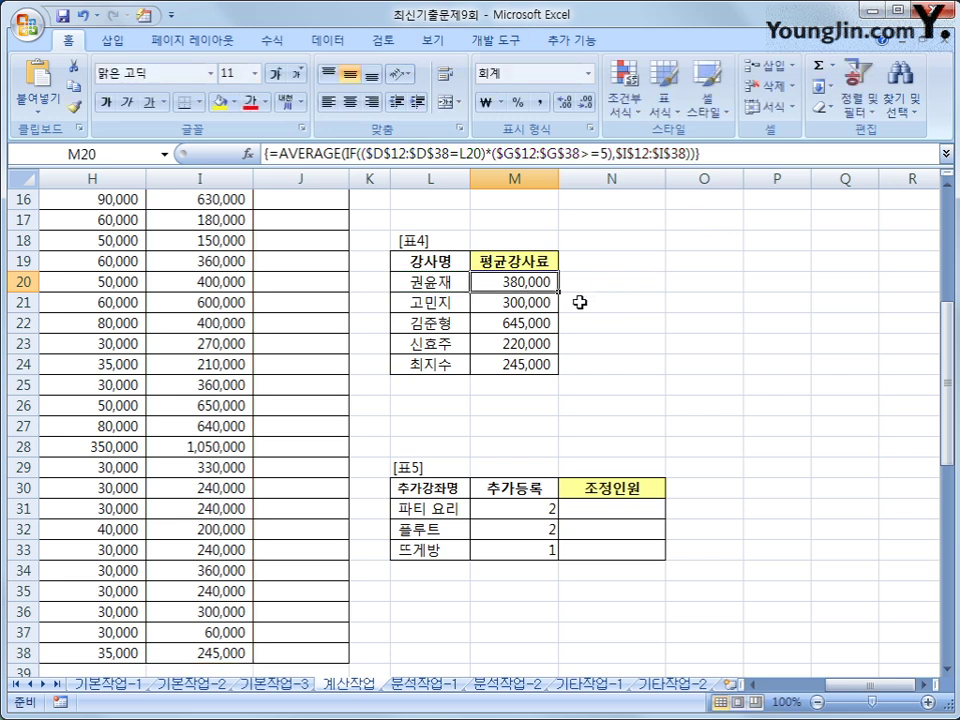
Fill M20's rewritten array formula down to M24 in [표4].
left_click_drag(558, 291, 562, 368)
left_click(517, 284)
Examine the [표2] course data and [표5]'s 추가강좌명, 추가등록 and 조정인원 columns before building the 조정인원 formula.
scroll(476, 368, "up", 5)
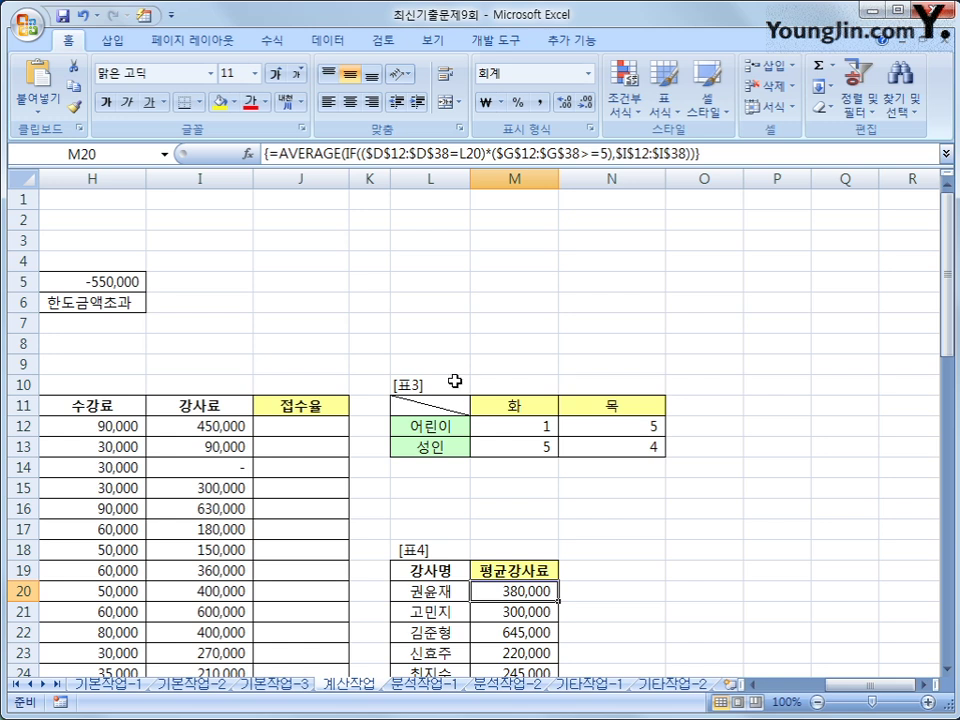
scroll(850, 634, "left", 7)
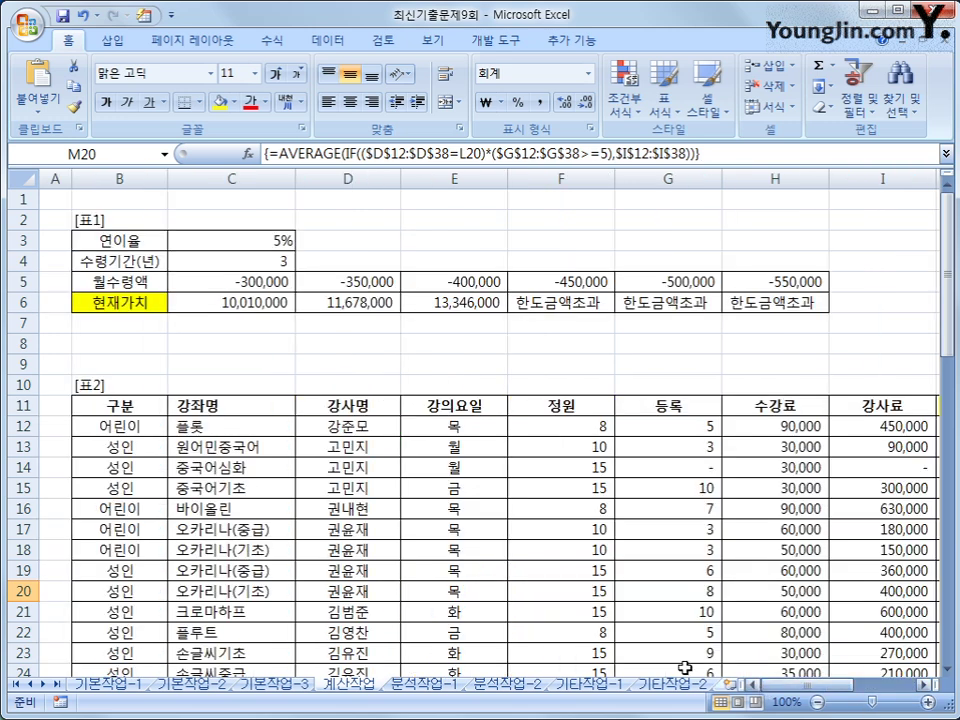
left_click(120, 403)
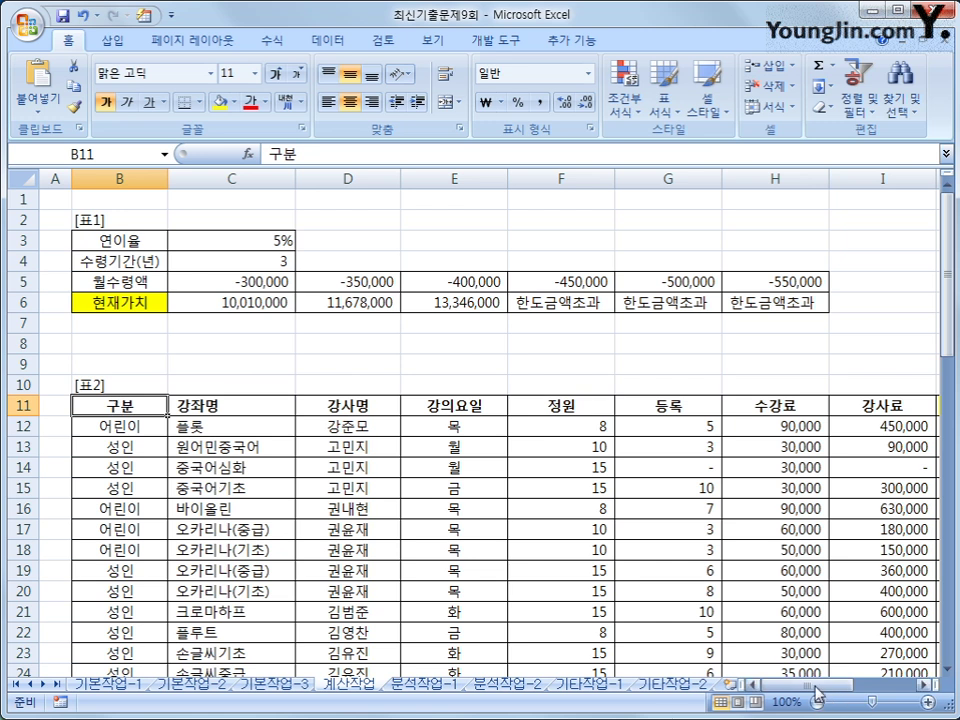
scroll(700, 515, "right", 5)
scroll(797, 635, "down", 4)
left_click(637, 551)
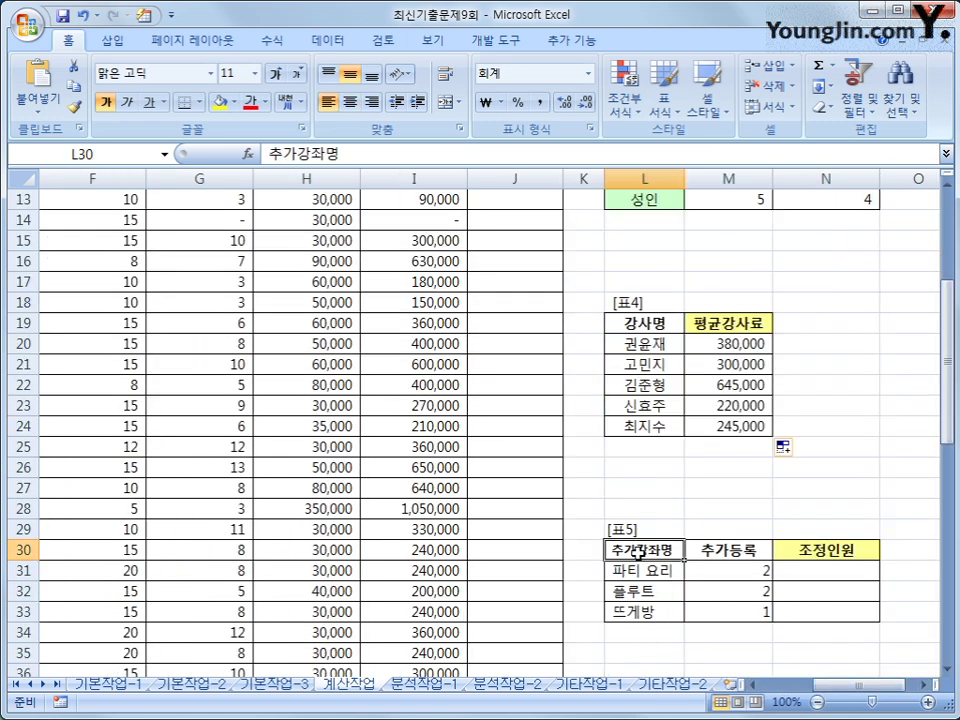
left_click(738, 568)
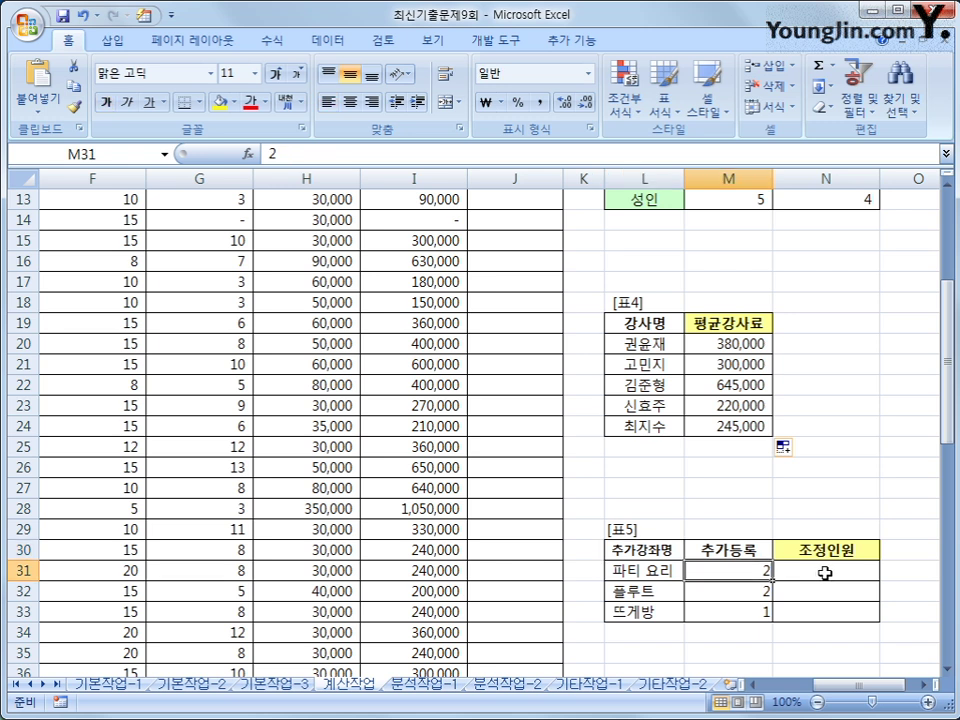
left_click(824, 572)
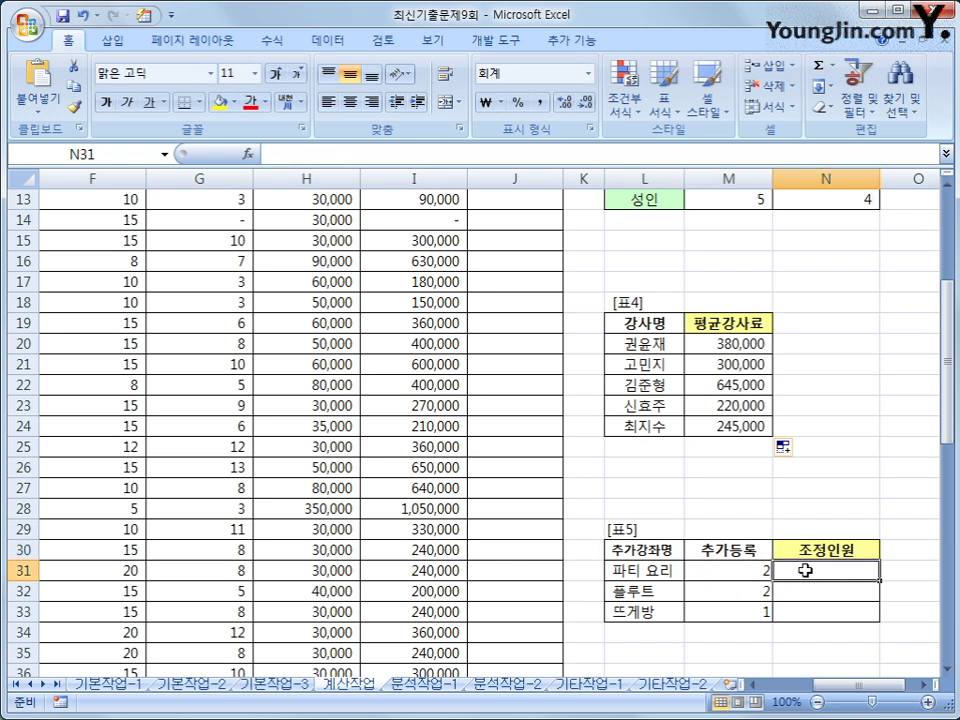
left_click_drag(805, 570, 804, 608)
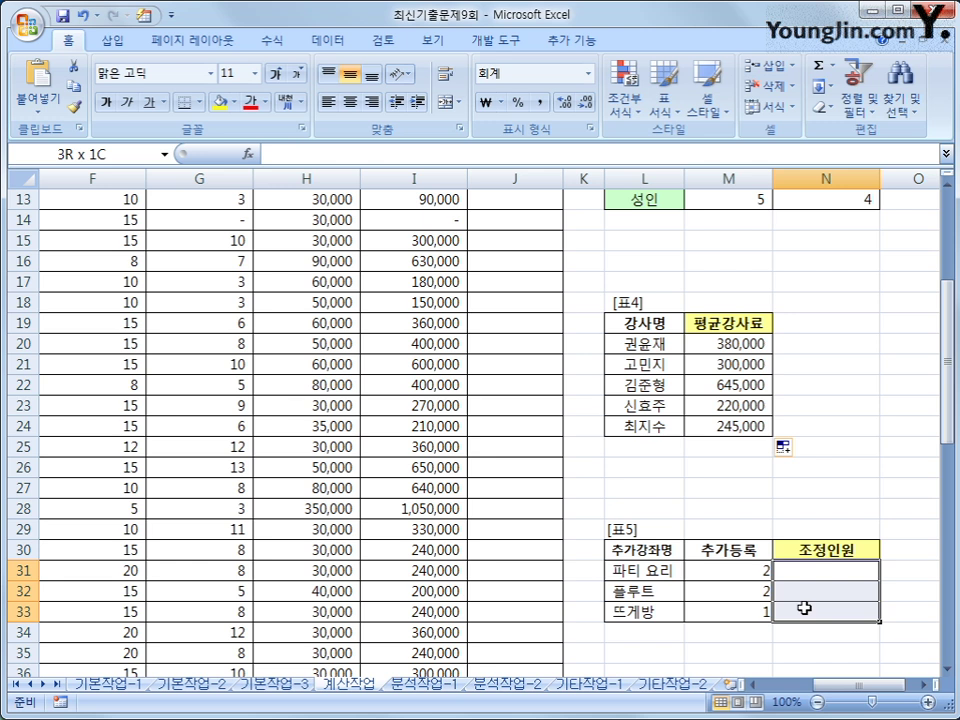
left_click_drag(804, 608, 803, 605)
Start an INDEX formula in N31 with the absolute 등록 range $G$12:$G$38 as its array argument.
left_click(808, 575)
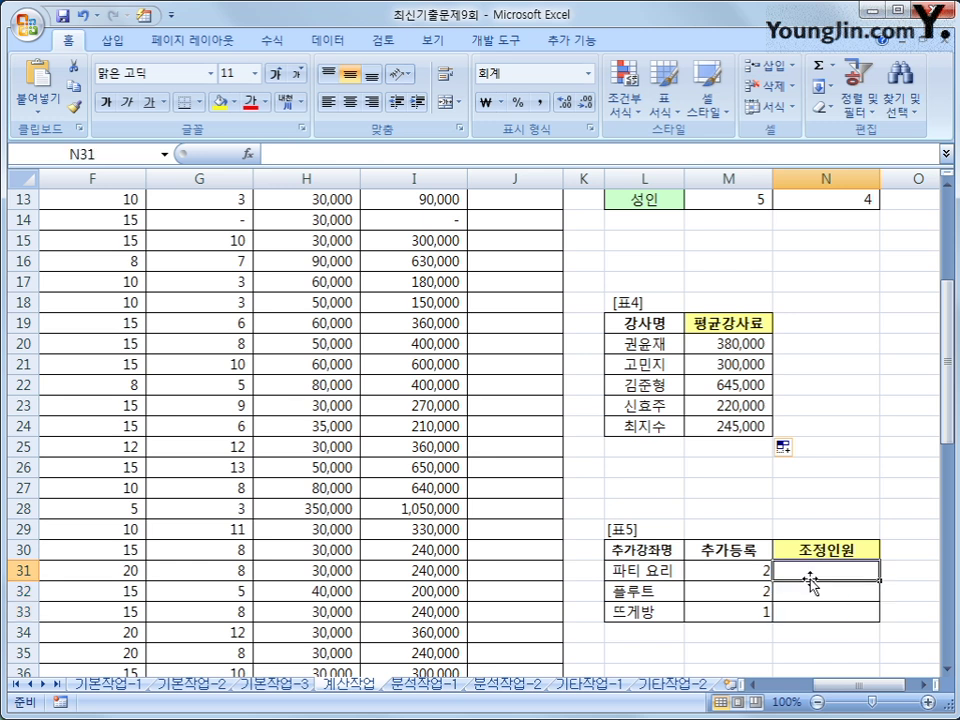
type("=")
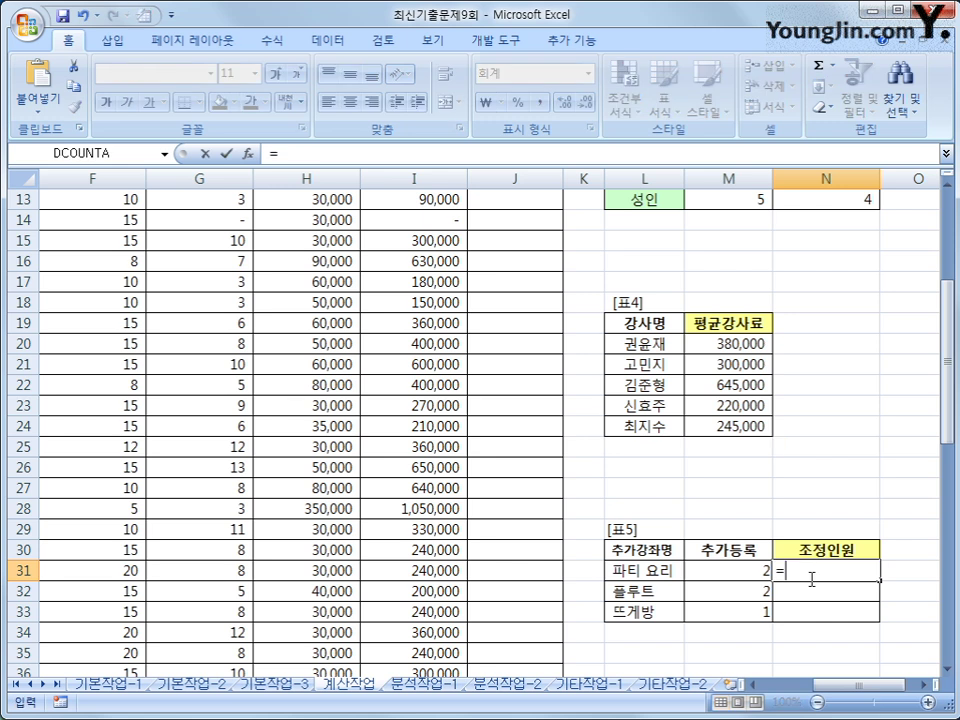
type("inde")
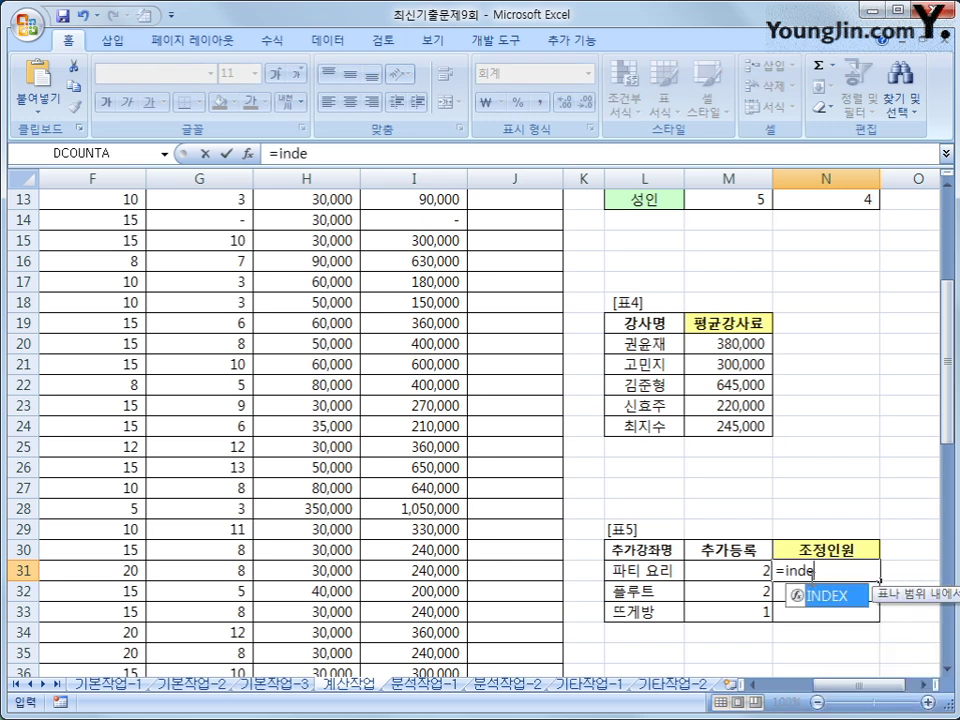
type("x(")
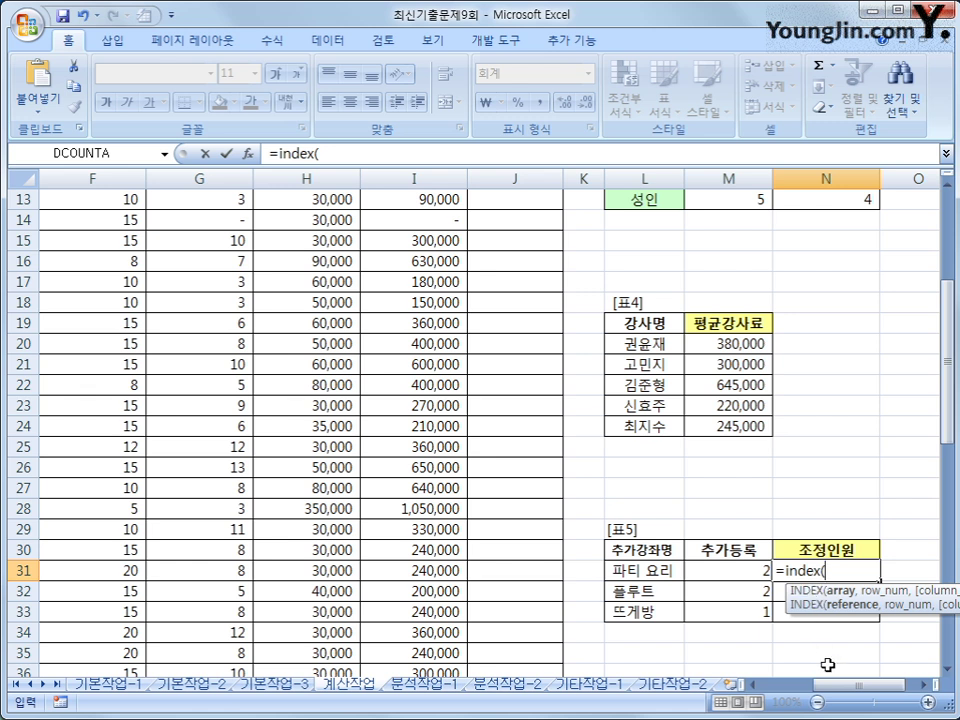
scroll(700, 560, "left", 3)
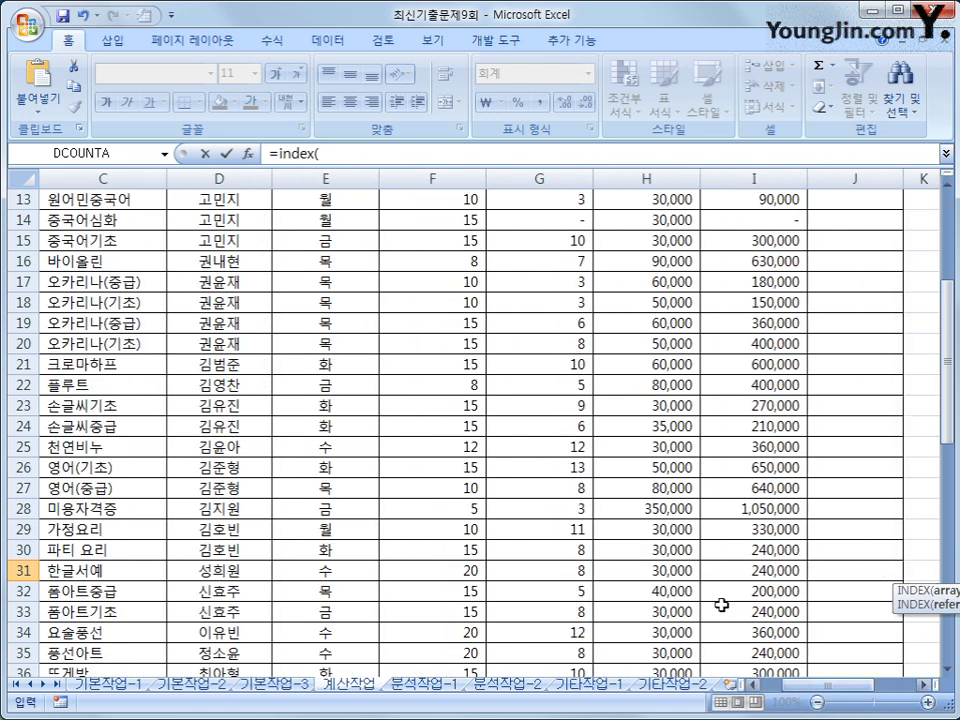
scroll(690, 580, "up", 3)
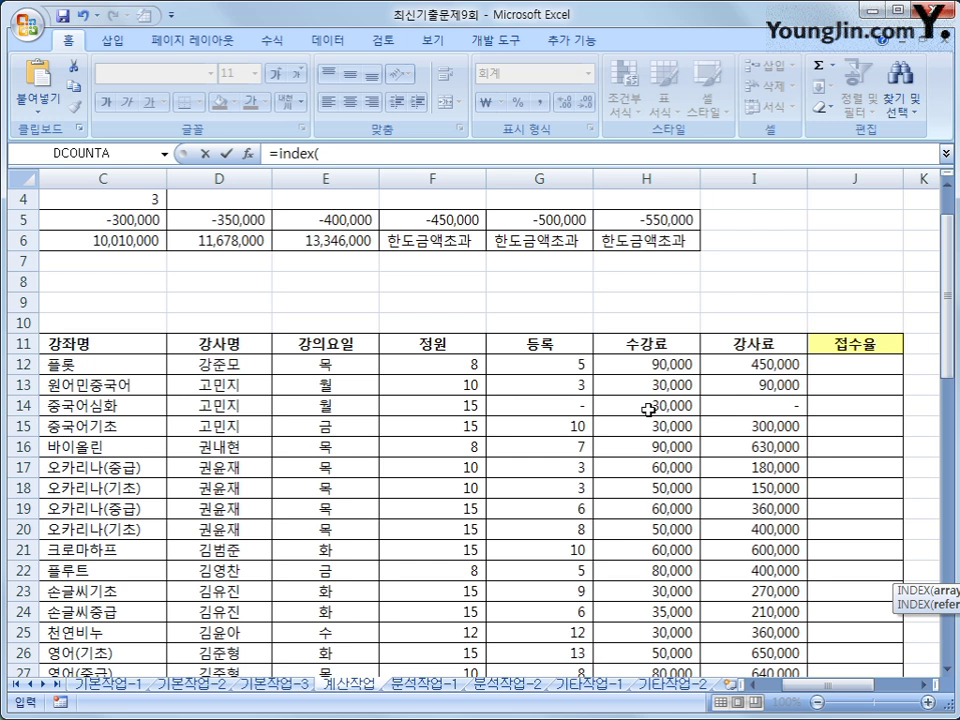
left_click(568, 368)
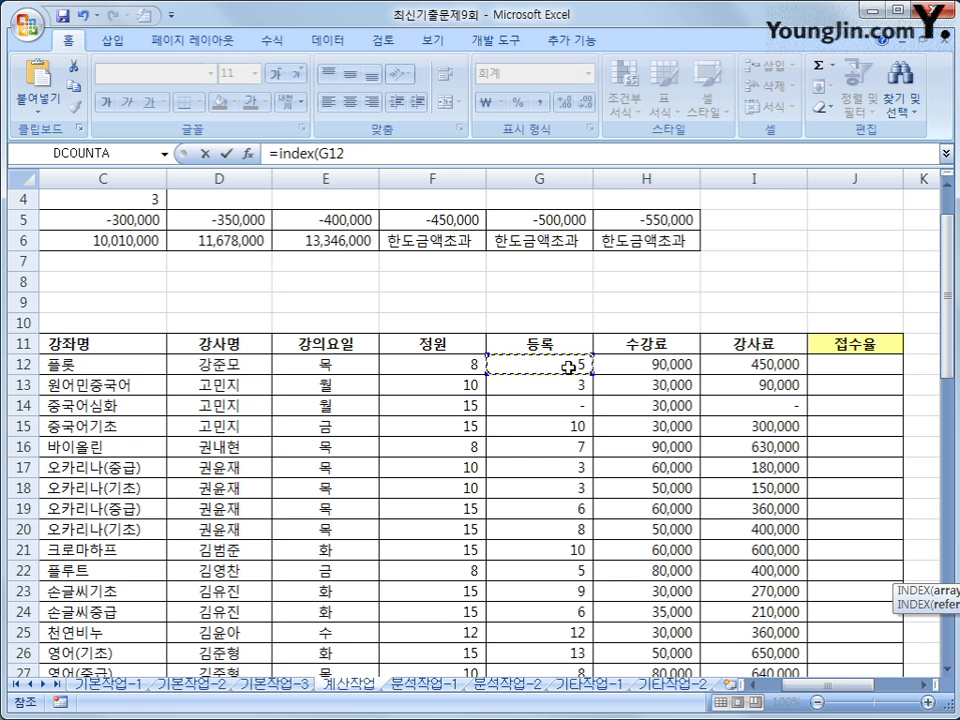
left_click_drag(568, 368, 559, 636)
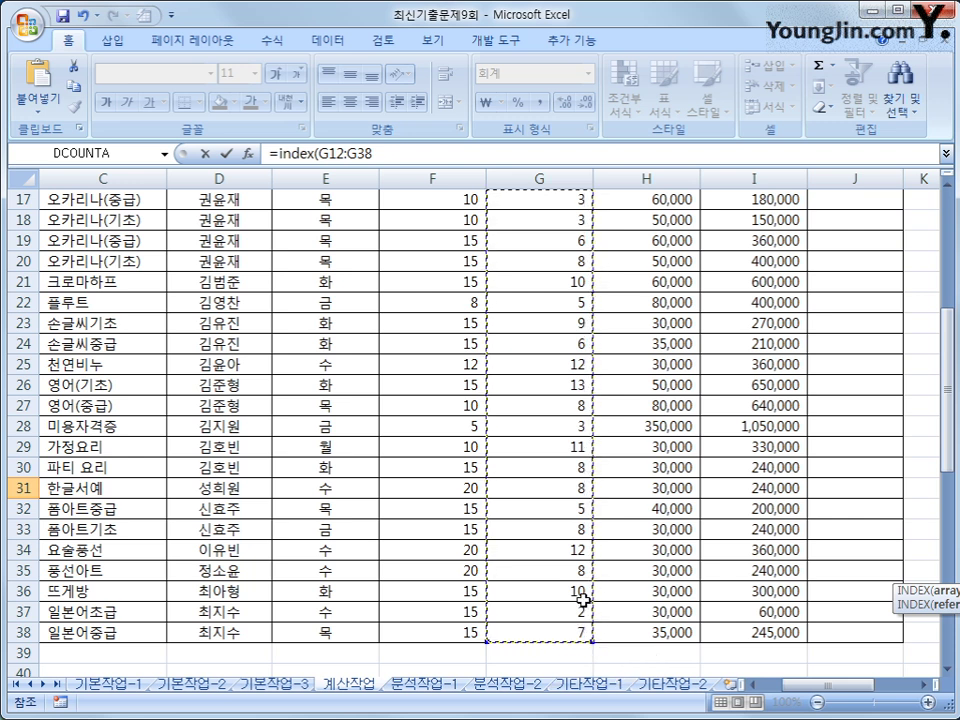
key("F4")
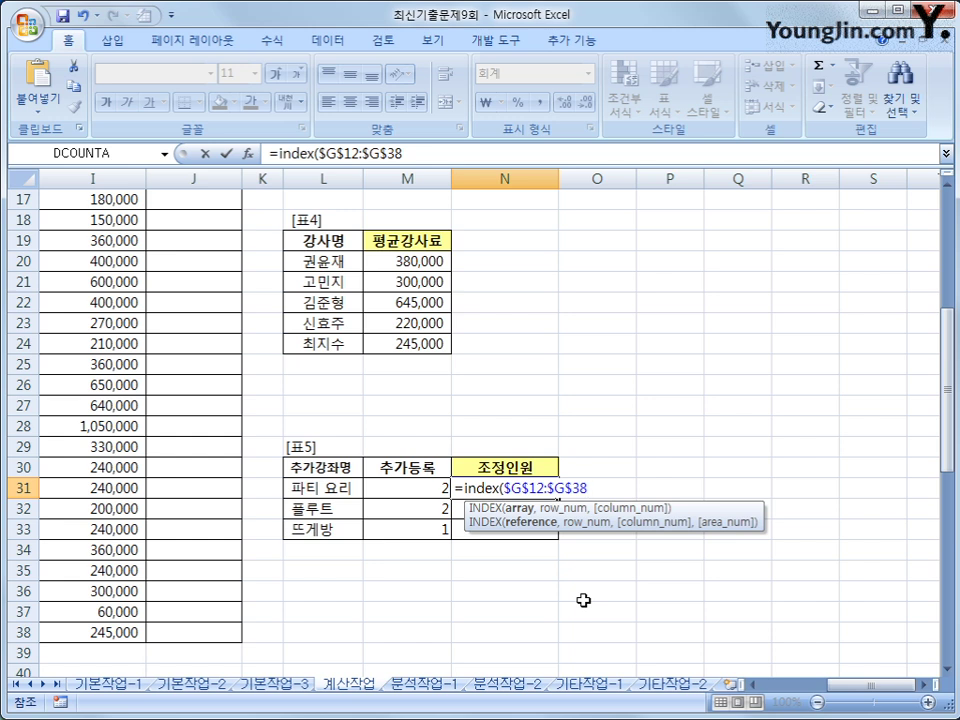
type(",")
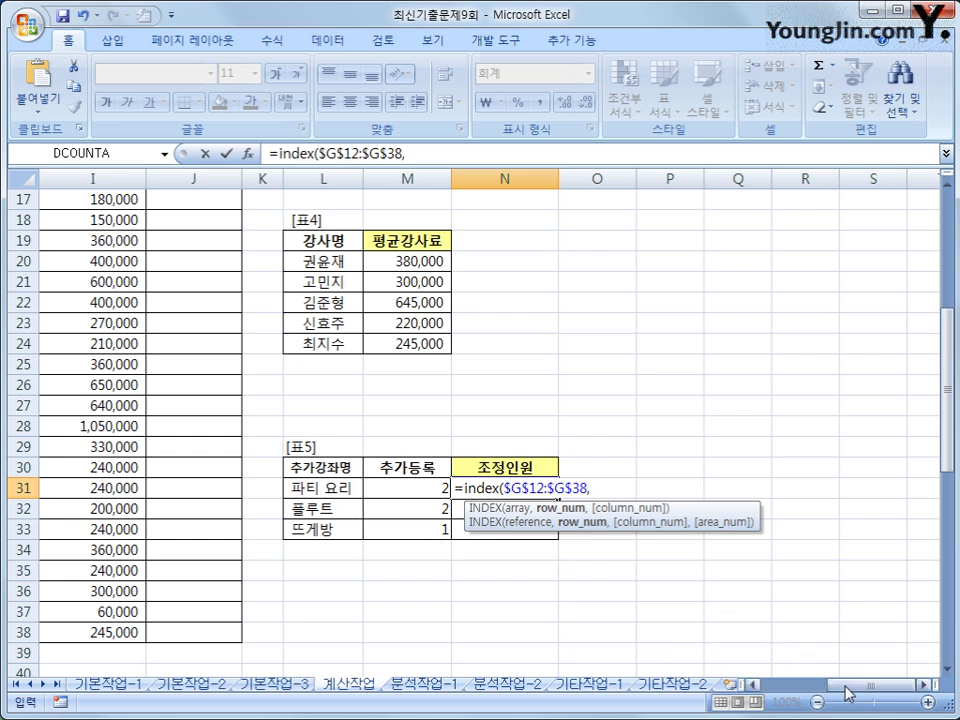
Examine the 등록 range $G$12:$G$38 in [표2] that the unfinished INDEX formula refers to.
left_click_drag(845, 687, 845, 687)
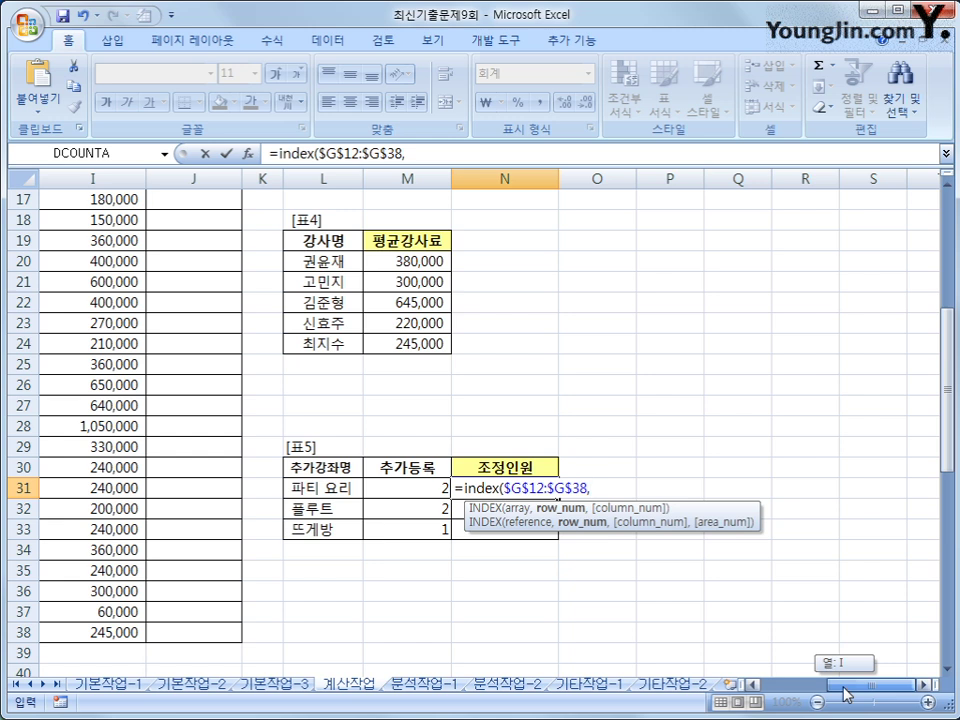
left_click_drag(845, 693, 427, 482)
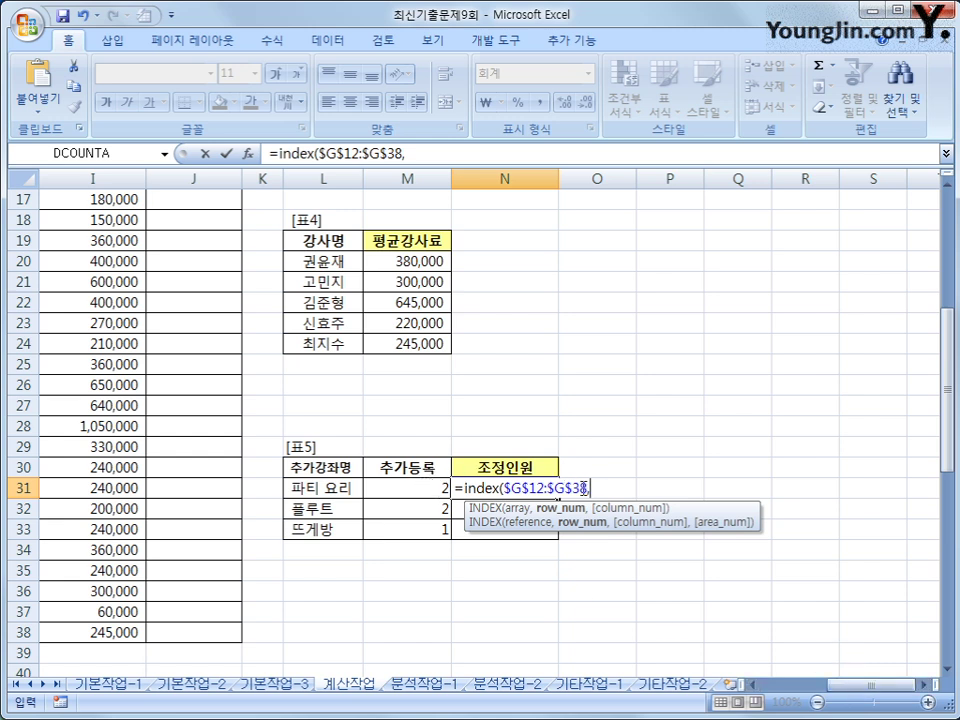
left_click_drag(849, 690, 785, 690)
scroll(671, 563, "up", 4)
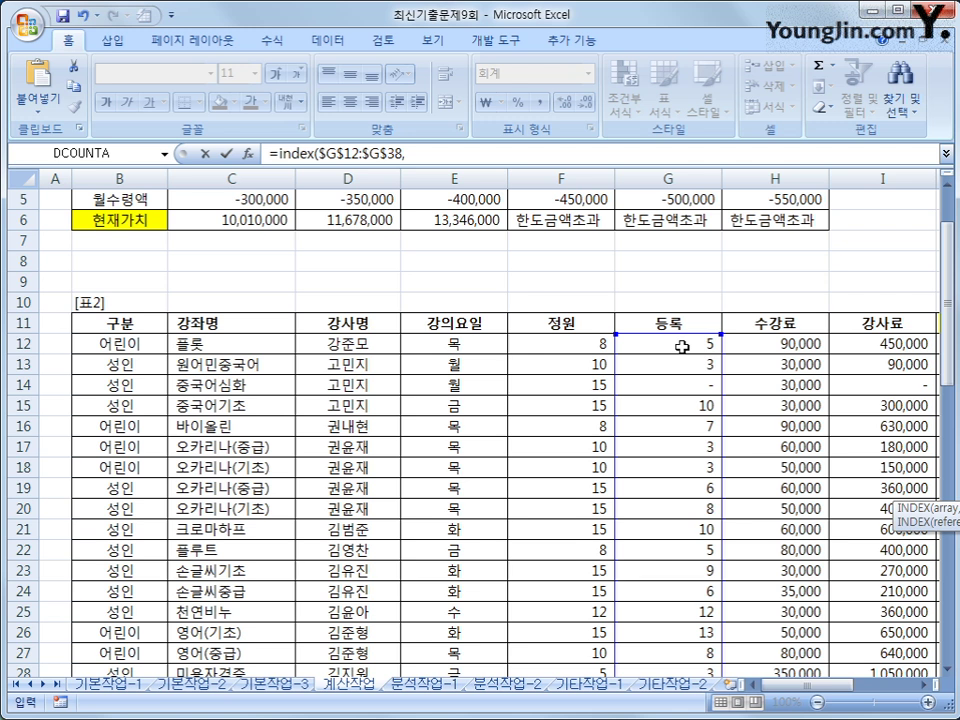
scroll(681, 347, "down", 6)
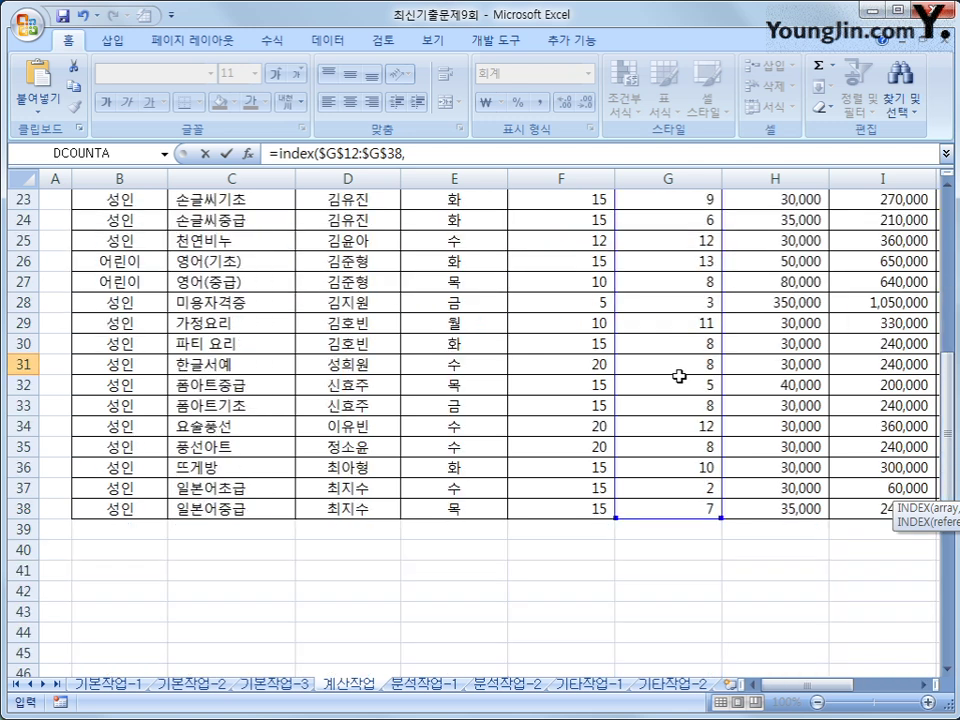
scroll(679, 376, "up", 3)
scroll(679, 376, "up", 3)
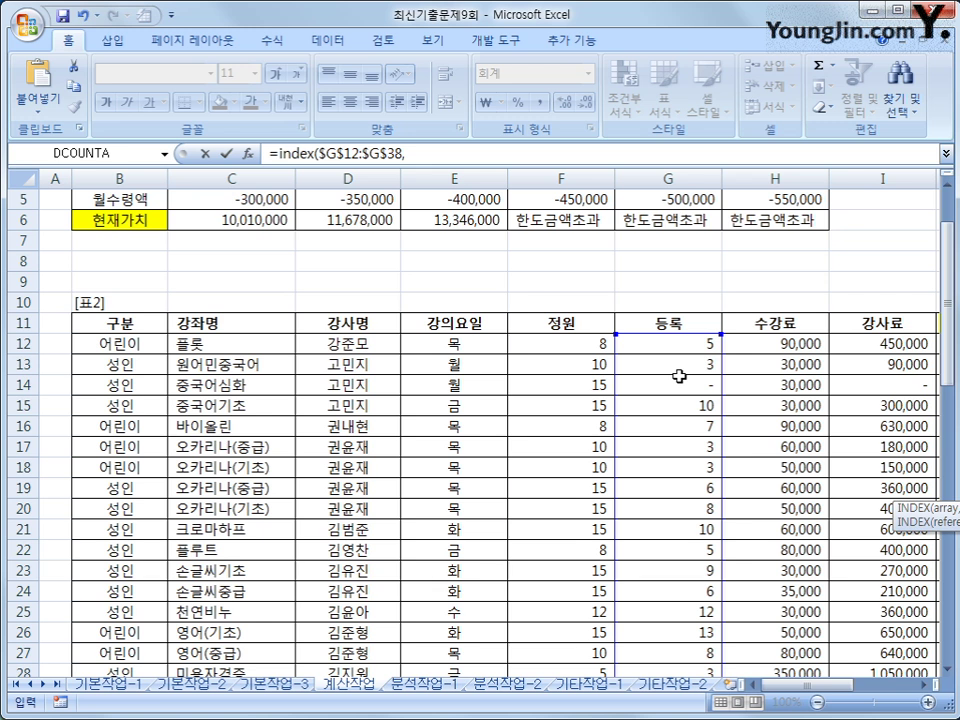
scroll(285, 559, "down", 2)
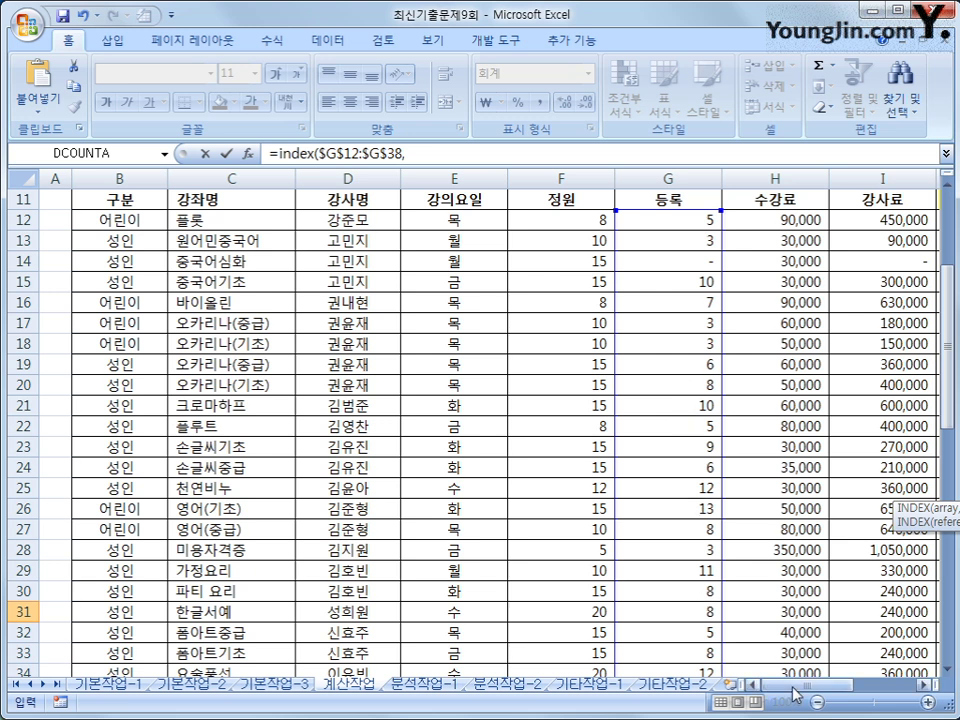
Add a MATCH function as the row argument of N31's INDEX formula, with L31 as the lookup value.
left_click_drag(795, 693, 856, 694)
type("ma")
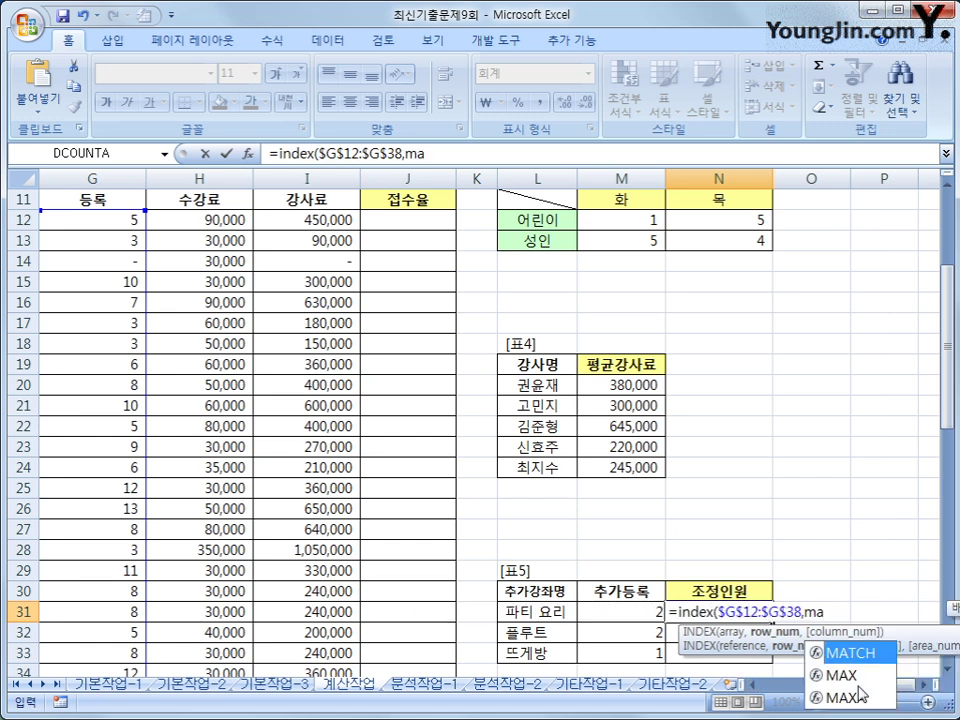
type("tch(")
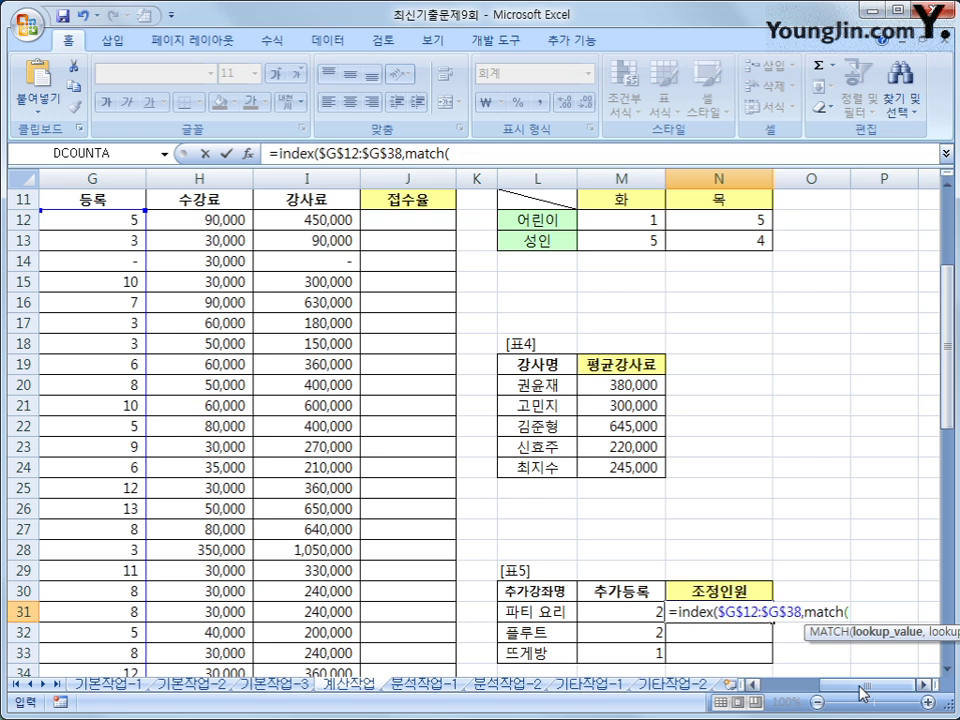
left_click(555, 616)
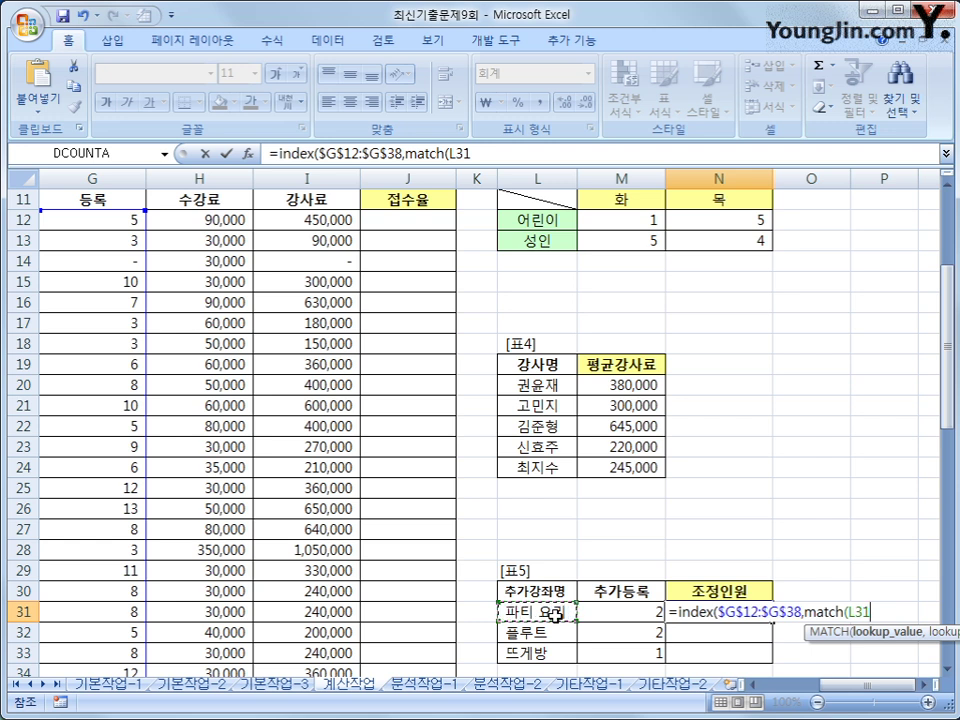
type(",")
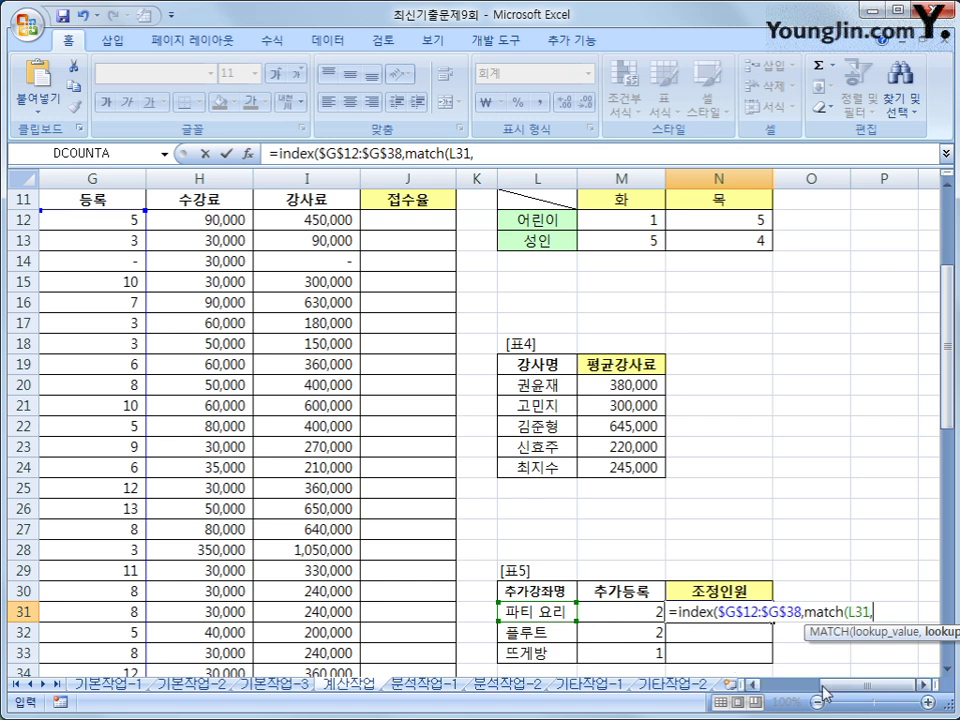
Complete N31's MATCH with the absolute 강좌명 range $C$12:$C$38 and match type 0, and enter the formula.
left_click_drag(822, 690, 765, 690)
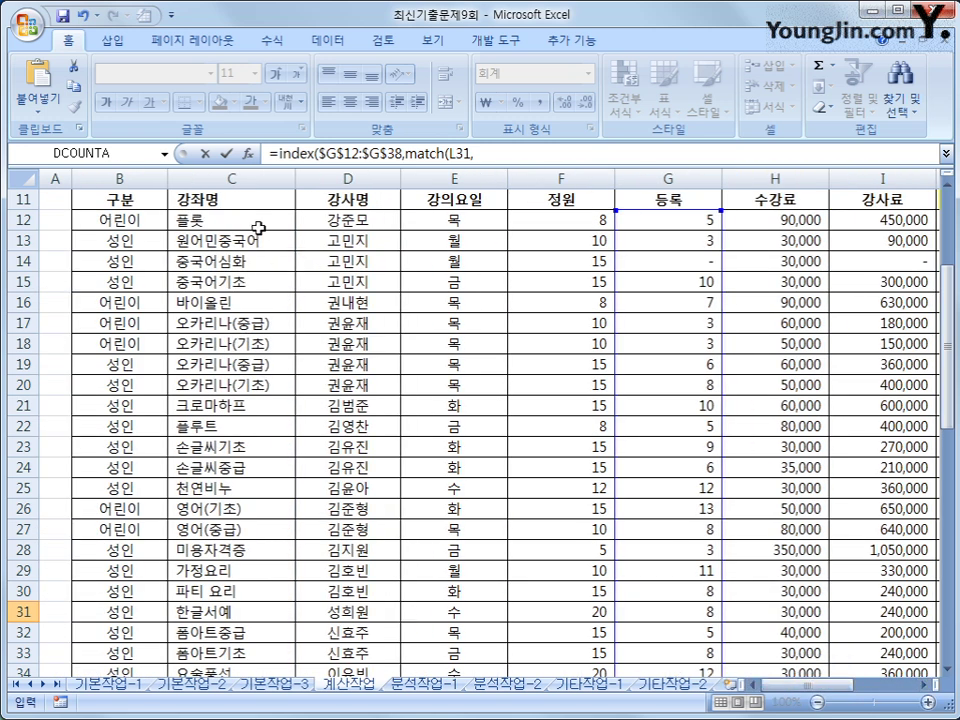
left_click_drag(246, 221, 240, 630)
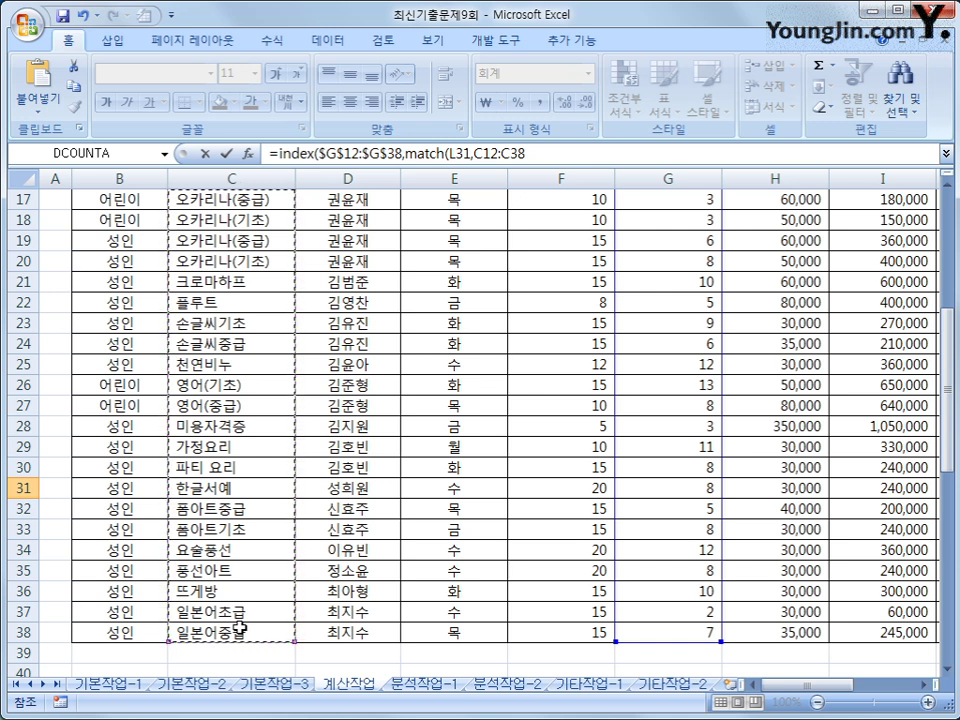
key("F4")
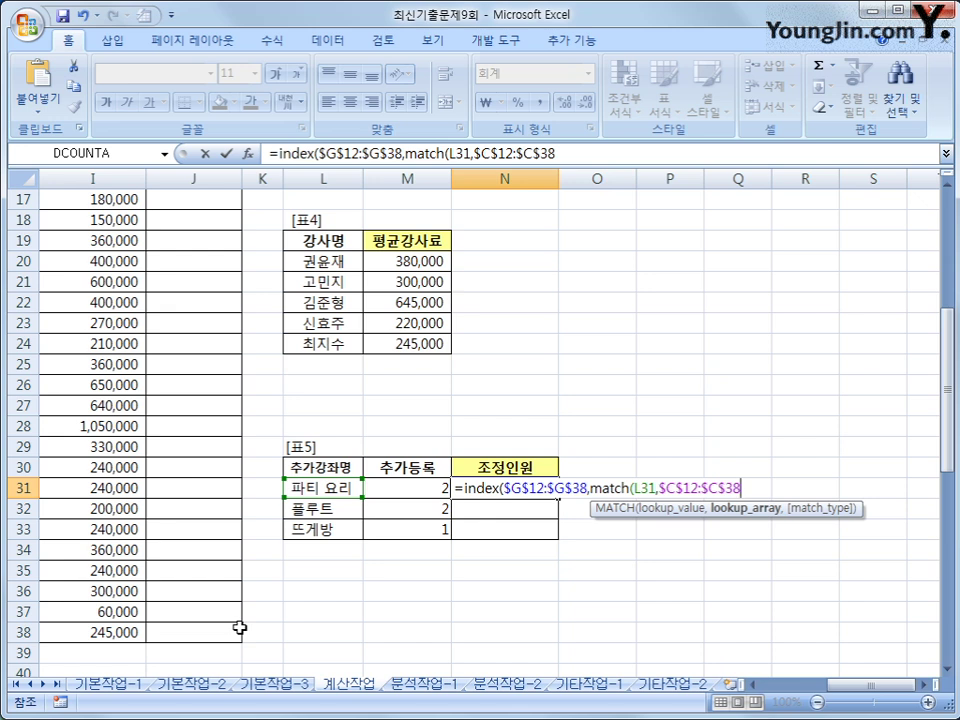
type(",0")
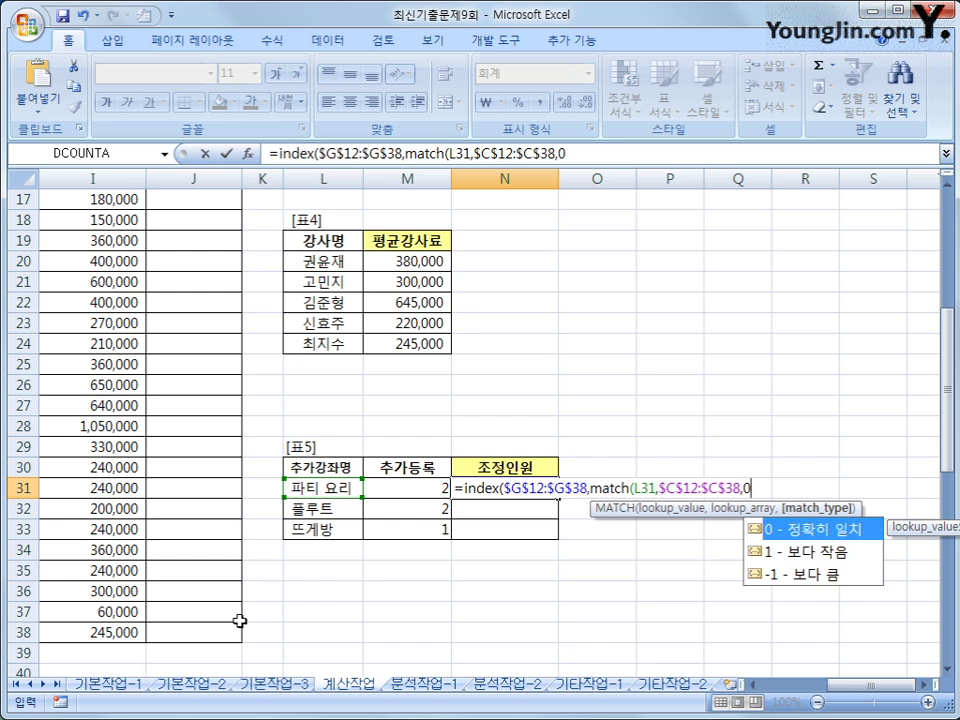
type(")")
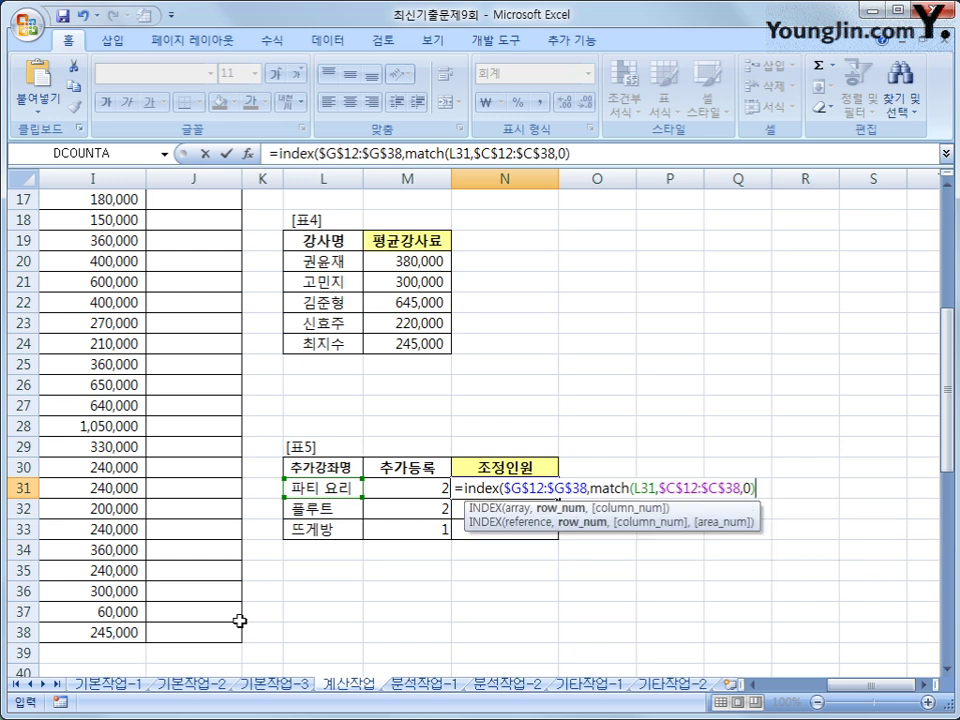
type(")")
key("Return")
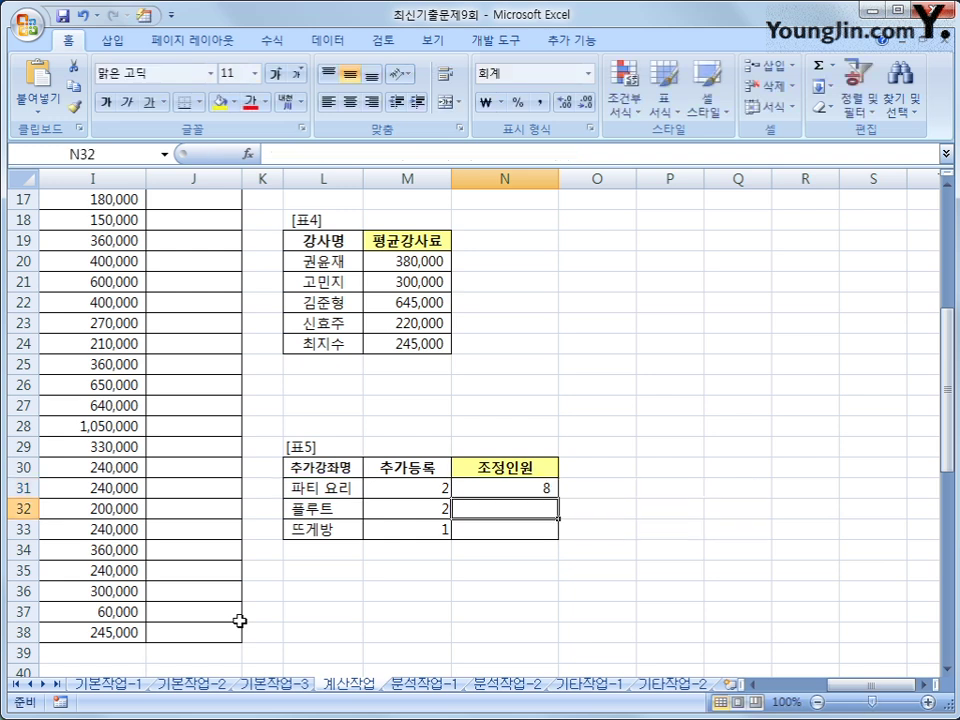
Check the 파티 요리 row in [표2] and its 등록 value against the formula in N31.
left_click(489, 485)
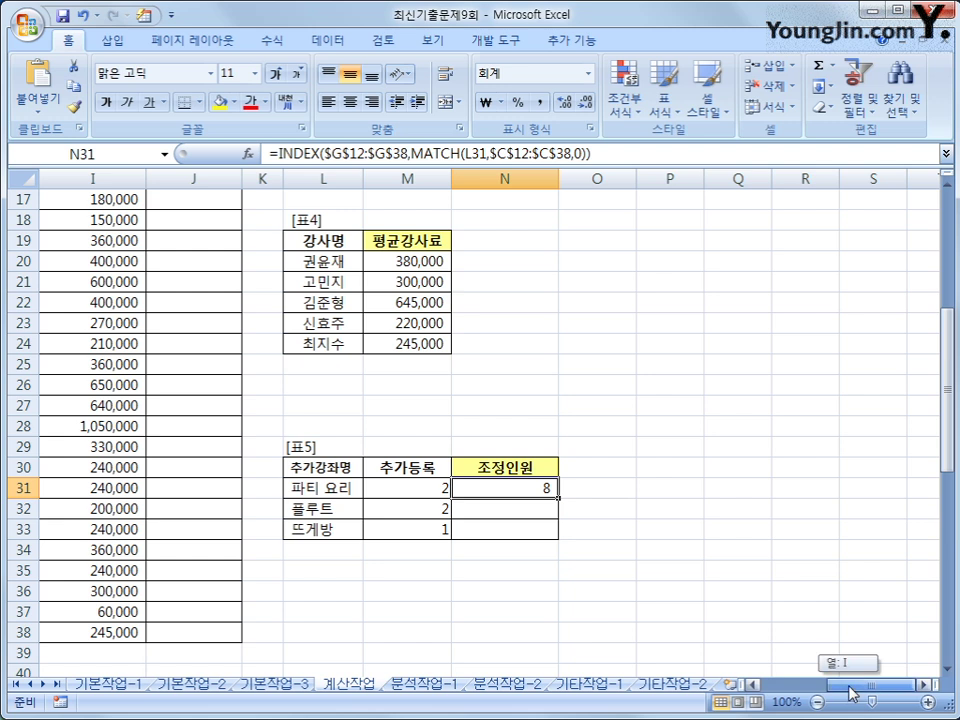
left_click_drag(851, 689, 790, 690)
scroll(265, 394, "up", 3)
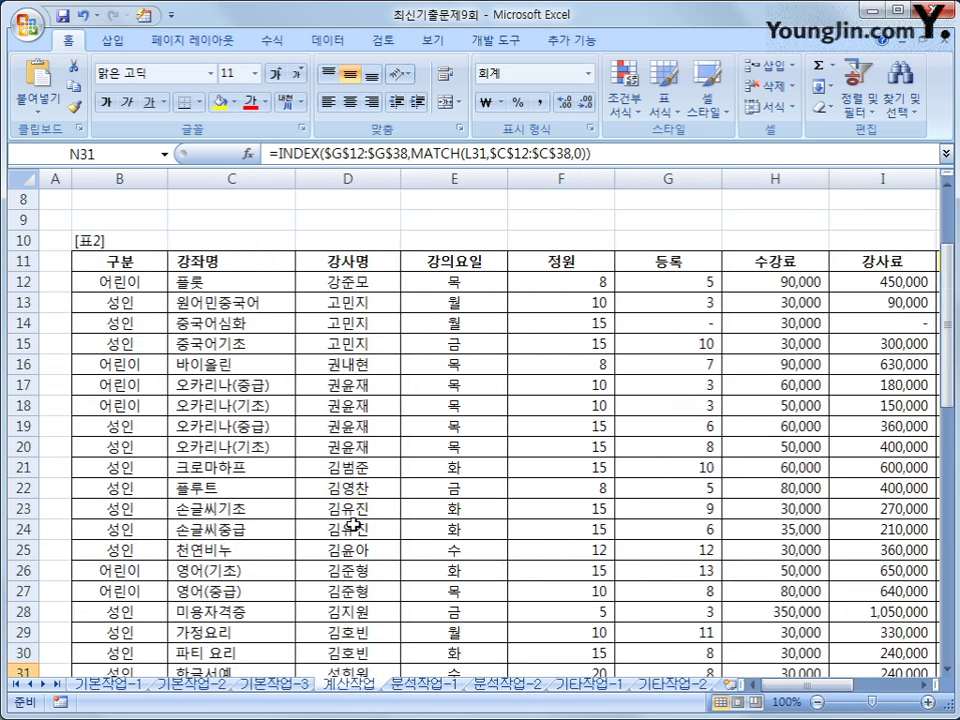
left_click(241, 290)
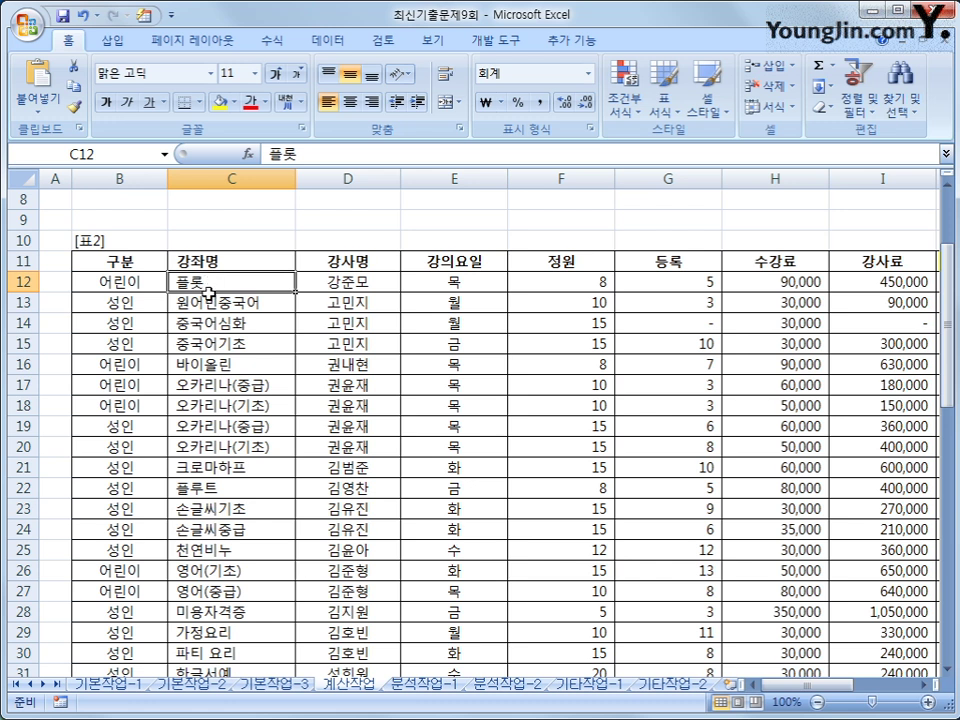
scroll(220, 355, "down", 1)
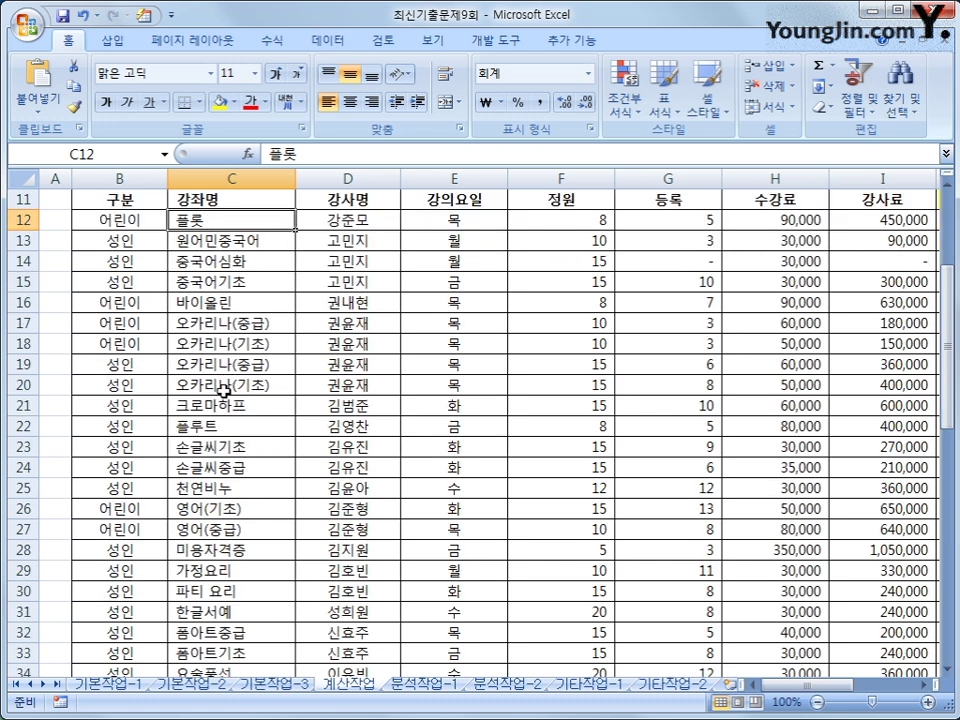
left_click(229, 589)
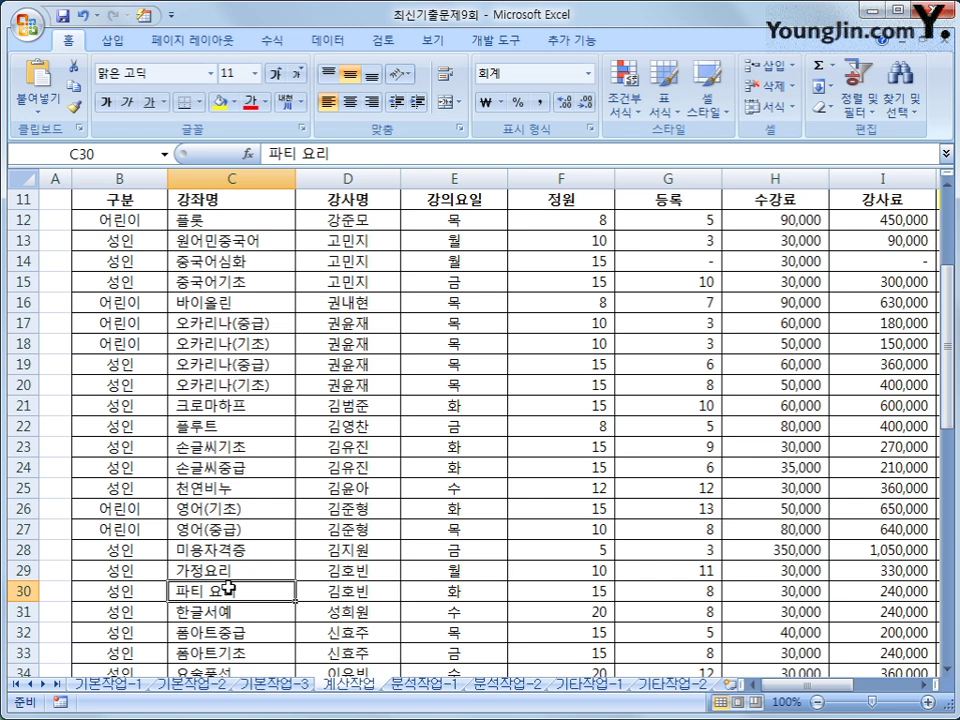
left_click_drag(229, 589, 695, 594)
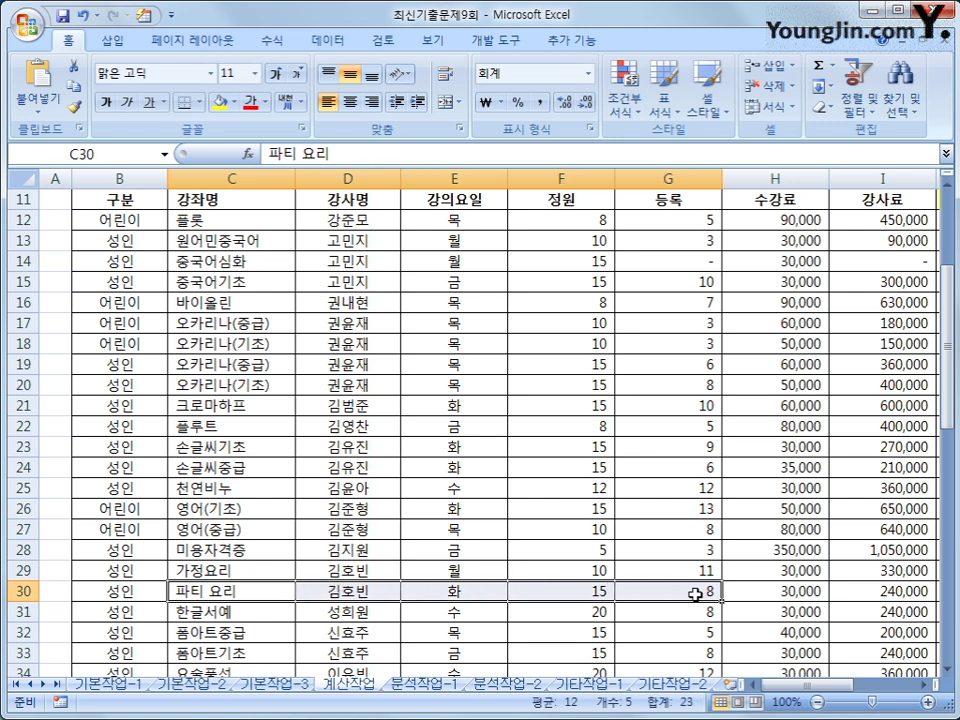
left_click(695, 594)
scroll(640, 618, "down", 2)
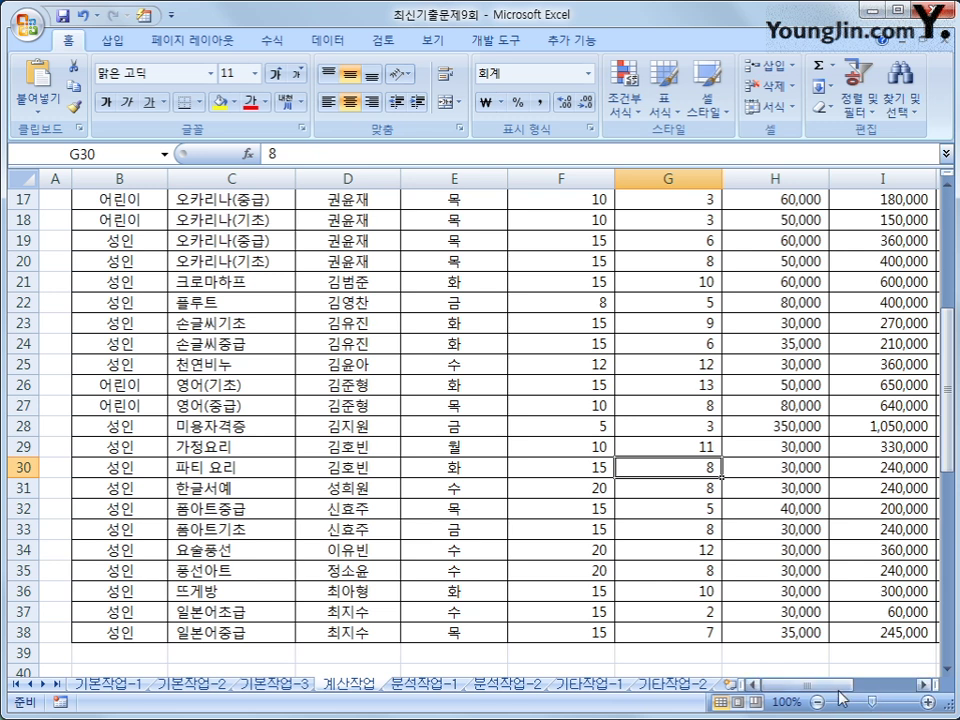
scroll(622, 515, "right", 5)
Append +M31 to N31's INDEX formula so the 추가등록 count is added, and enter the formula.
left_click(836, 489)
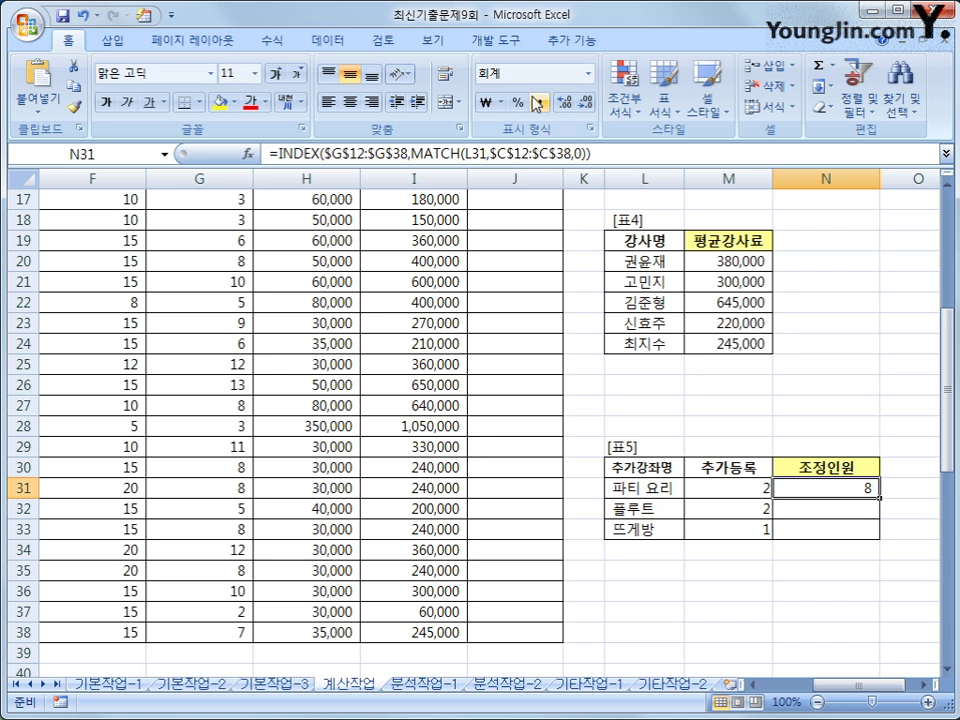
left_click(608, 154)
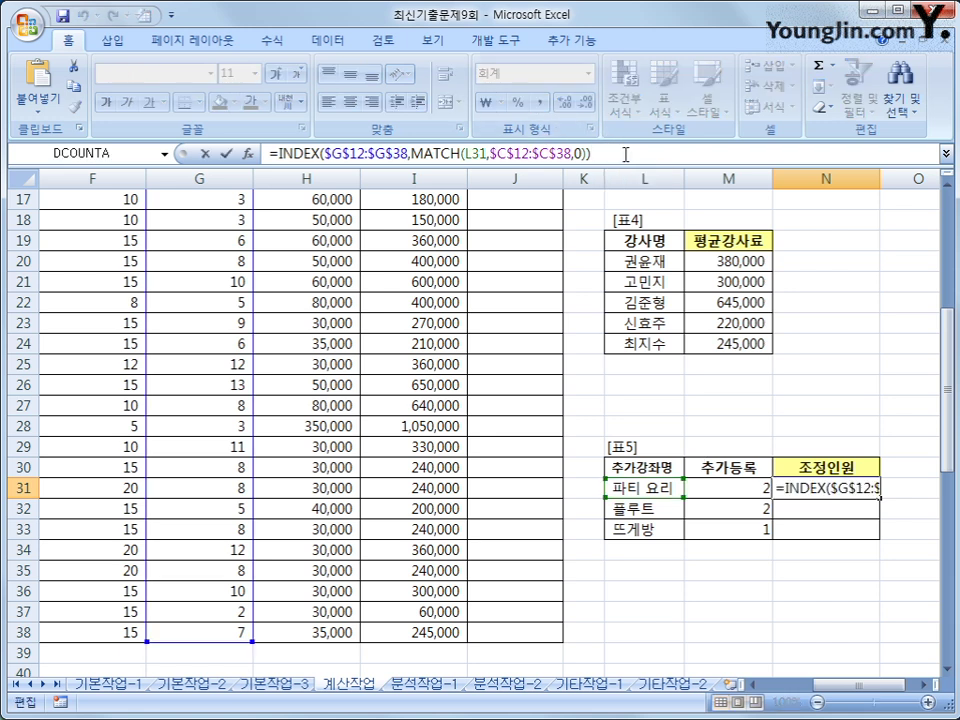
type("+")
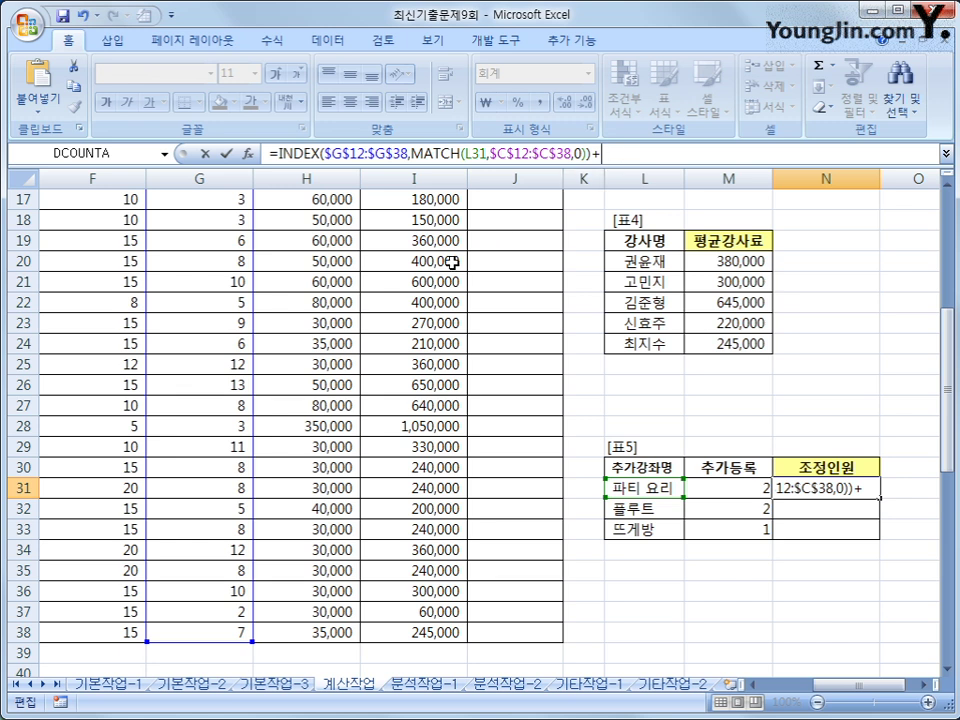
left_click(730, 491)
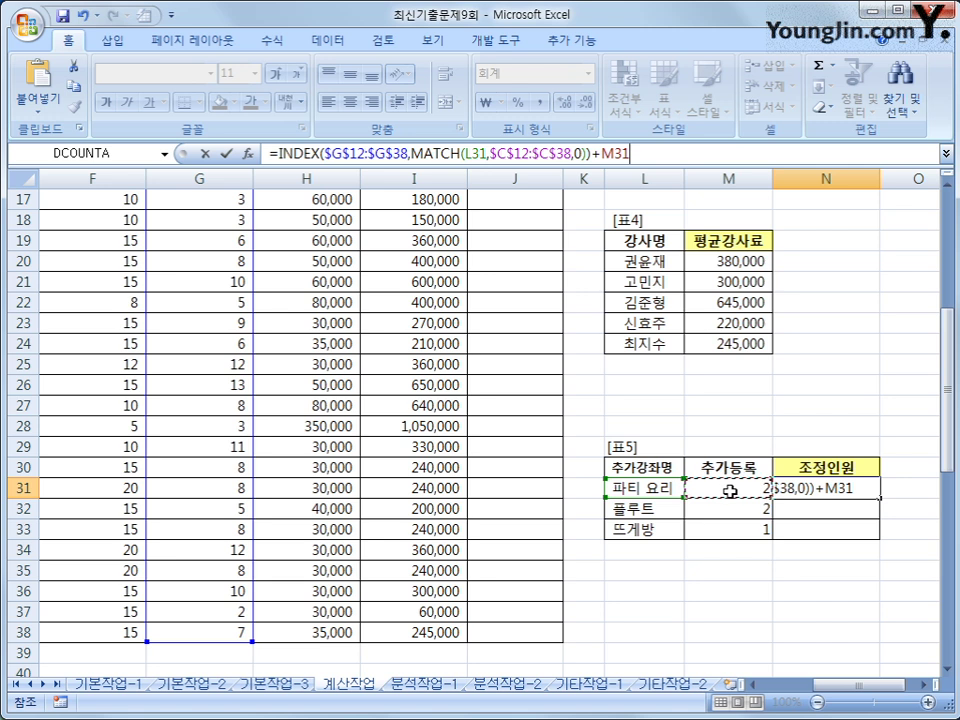
key("Return")
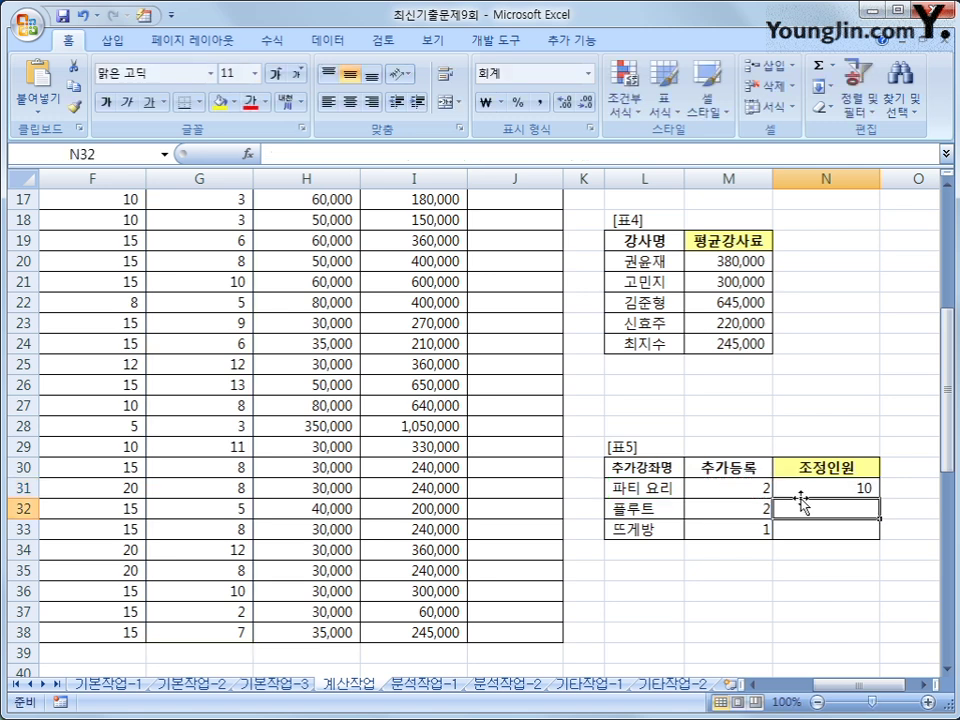
Copy N31's formula down to N33 in [표5] and review the 조정인원 formulas.
left_click(806, 485)
left_click_drag(877, 494, 877, 537)
left_click(849, 492)
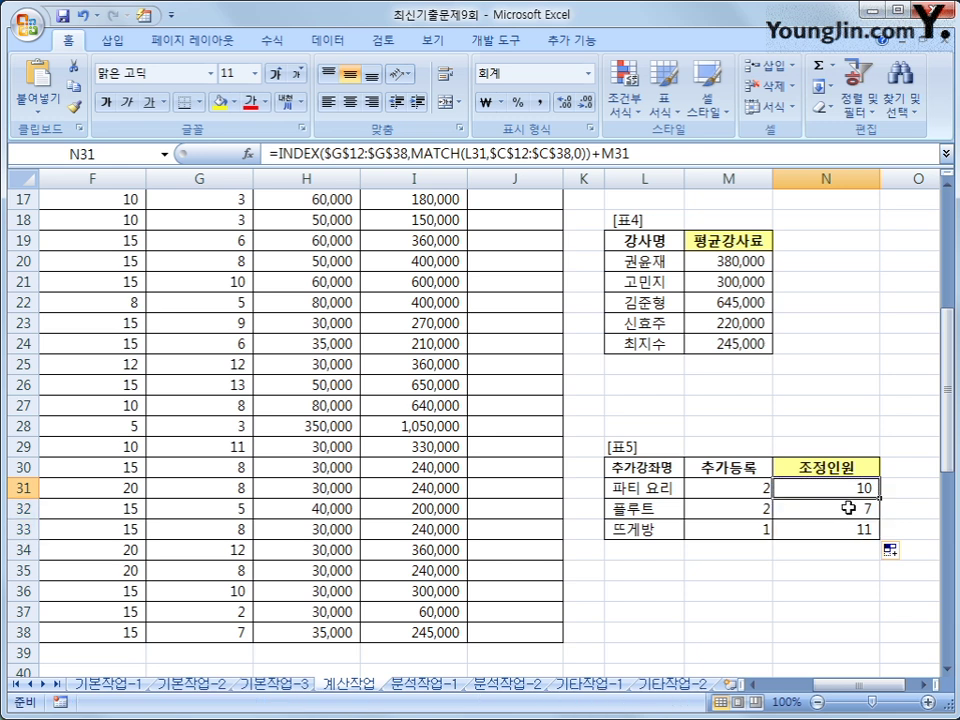
left_click(851, 510)
left_click(847, 532)
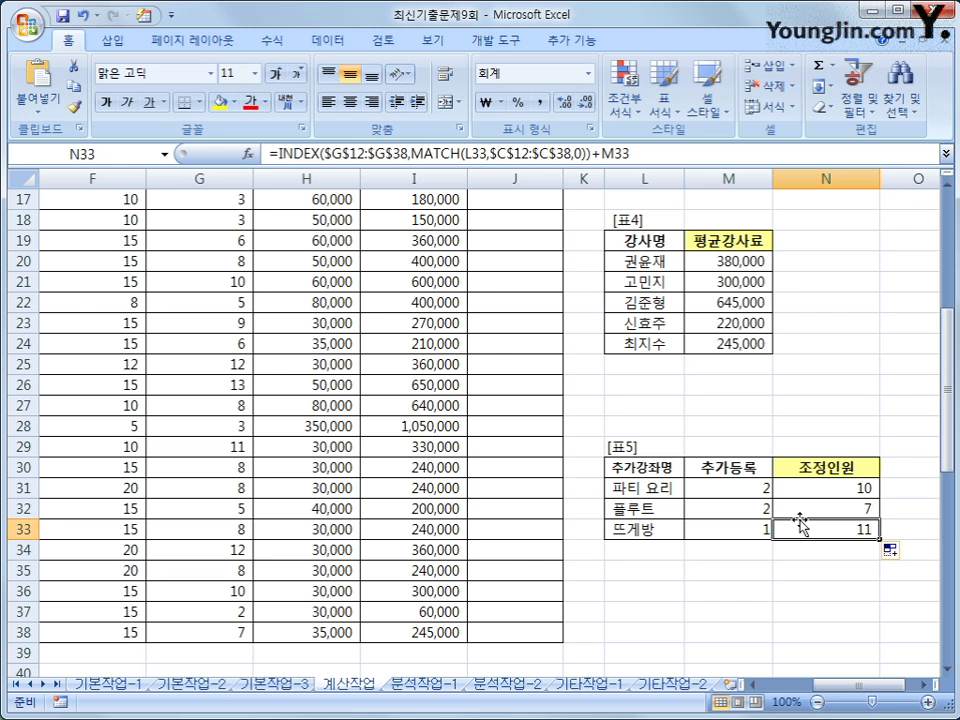
left_click(731, 489)
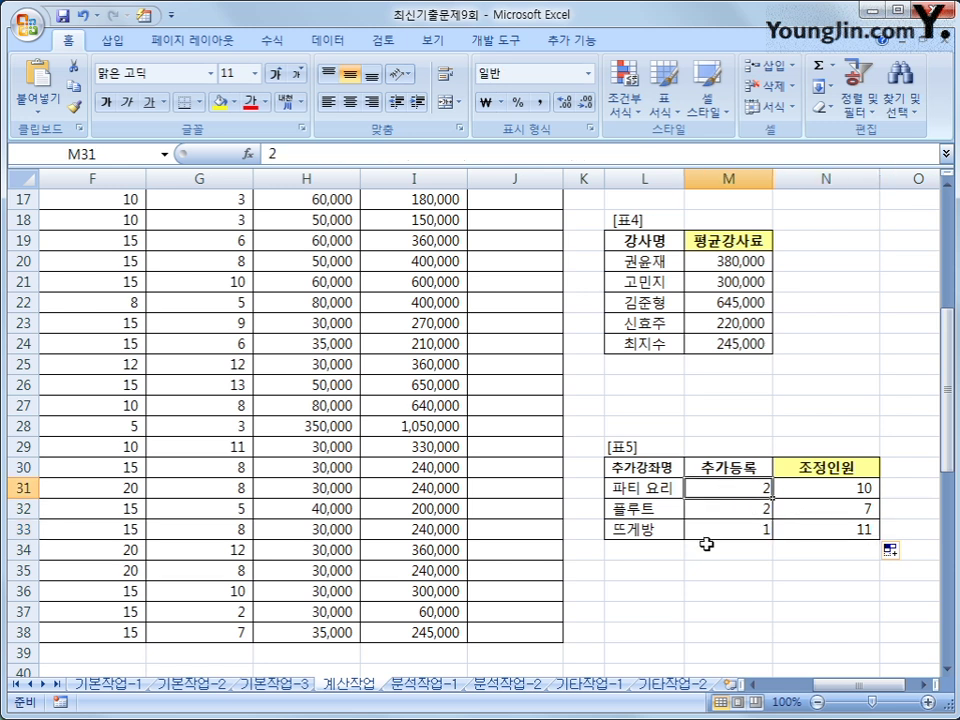
left_click(795, 488)
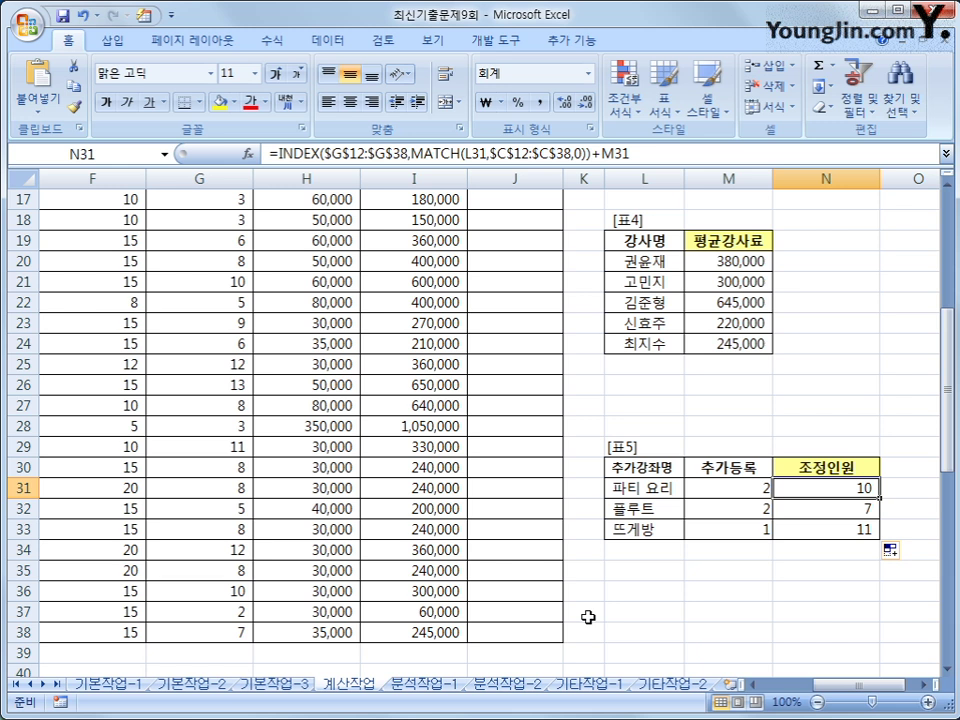
Select the first 접수율 cell J12, switch to the Visual Basic editor and insert a new module.
scroll(588, 617, "up", 4)
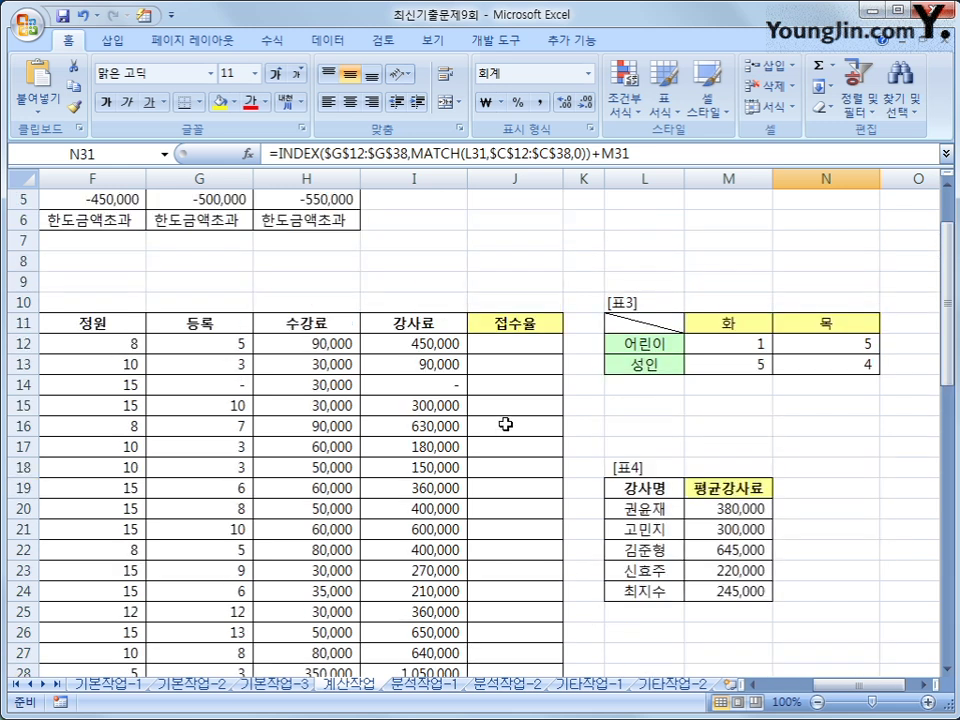
left_click(507, 340)
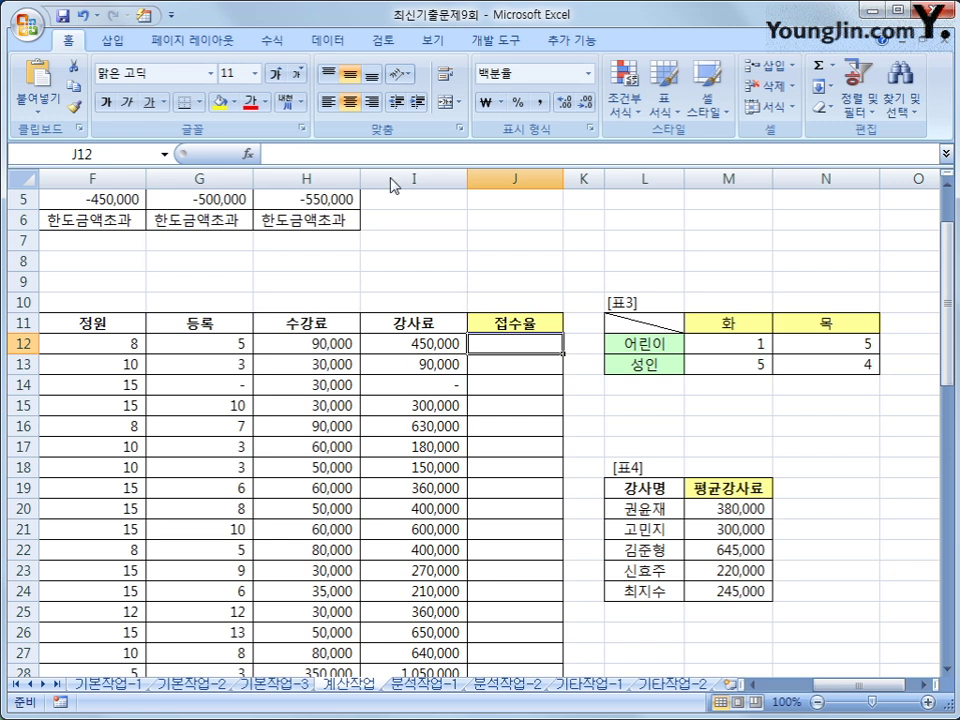
left_click(490, 41)
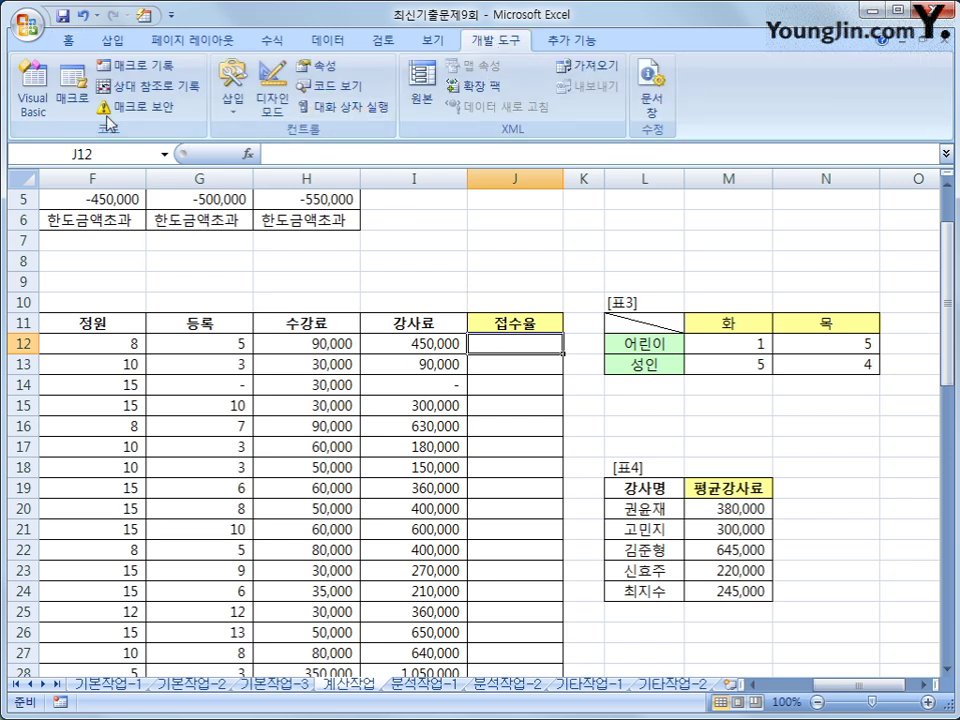
left_click(33, 92)
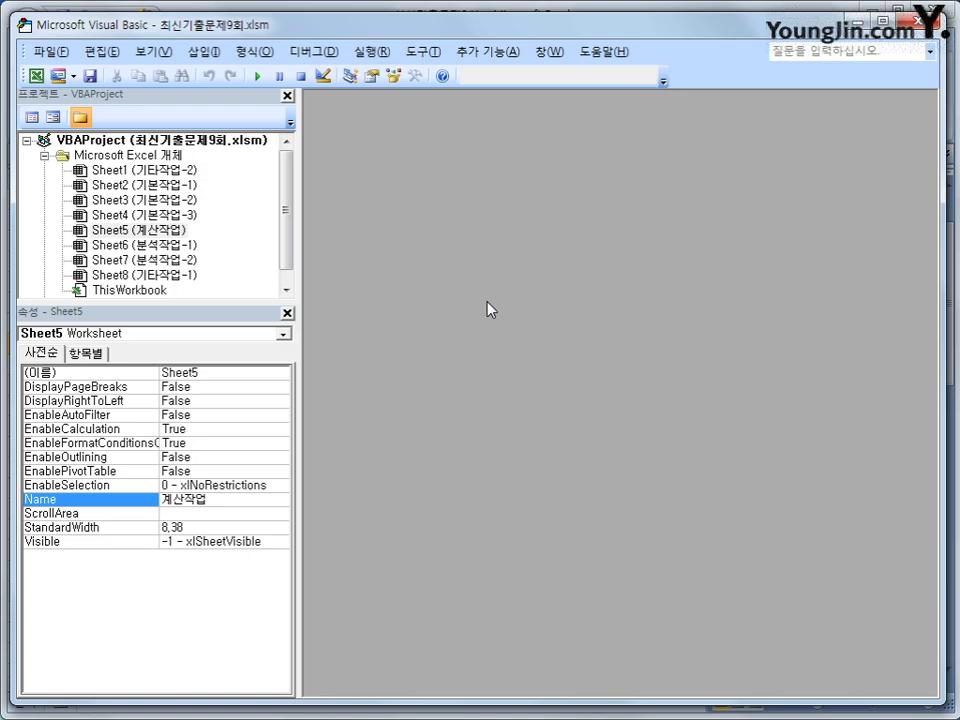
left_click(204, 51)
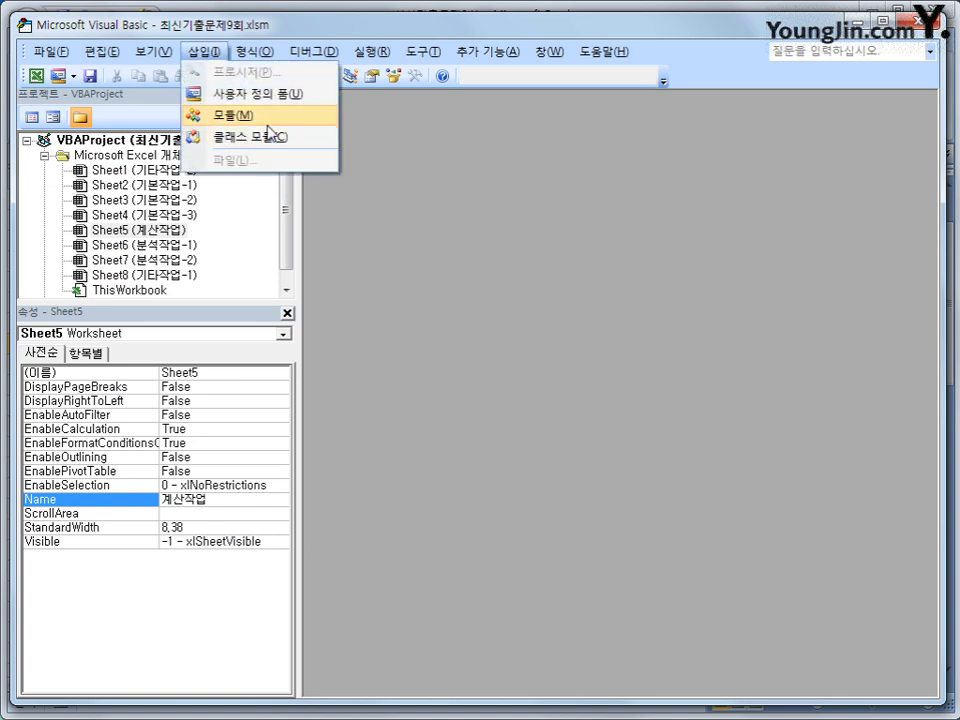
left_click(240, 115)
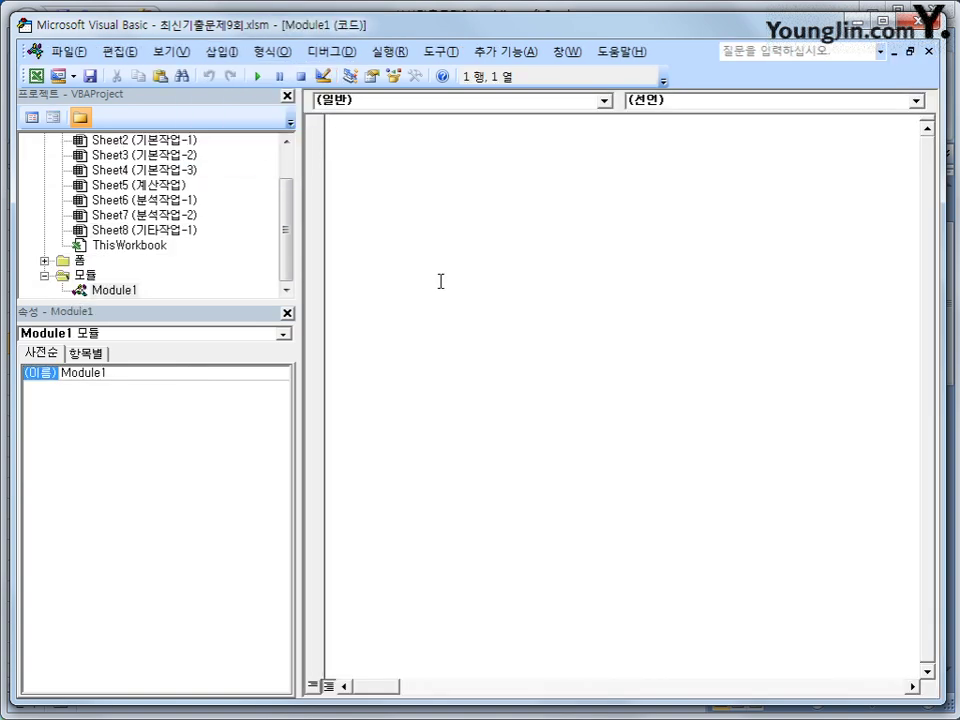
Declare the public function fn접수율 with the arguments 정원 and 등록 in the new module.
type("public function")
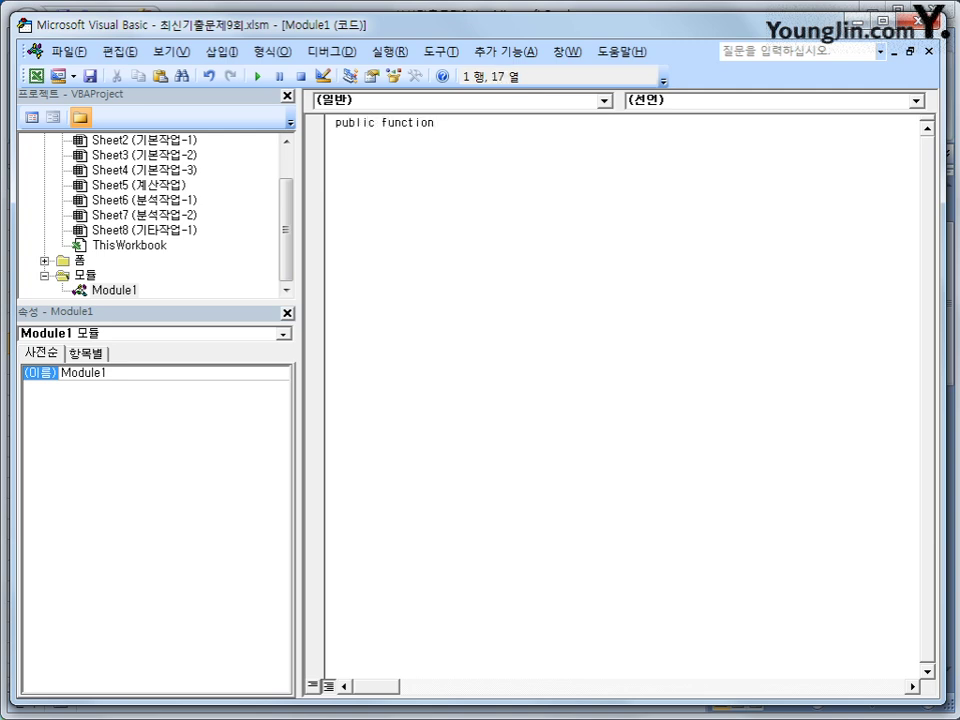
type(" fn접수율(정원,")
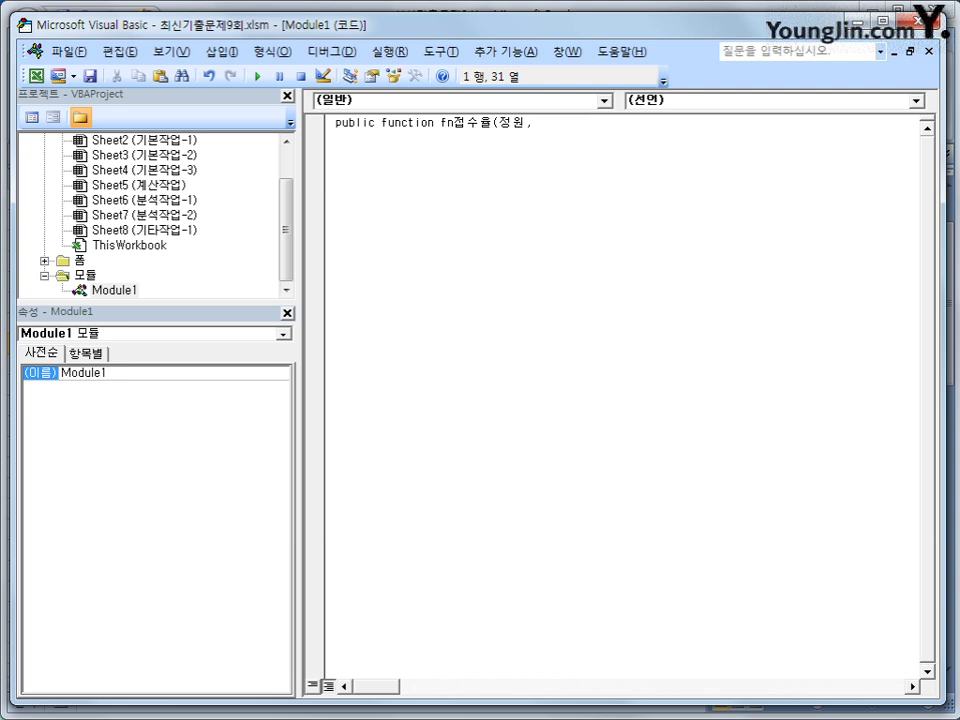
type(" 등록)")
key("Return")
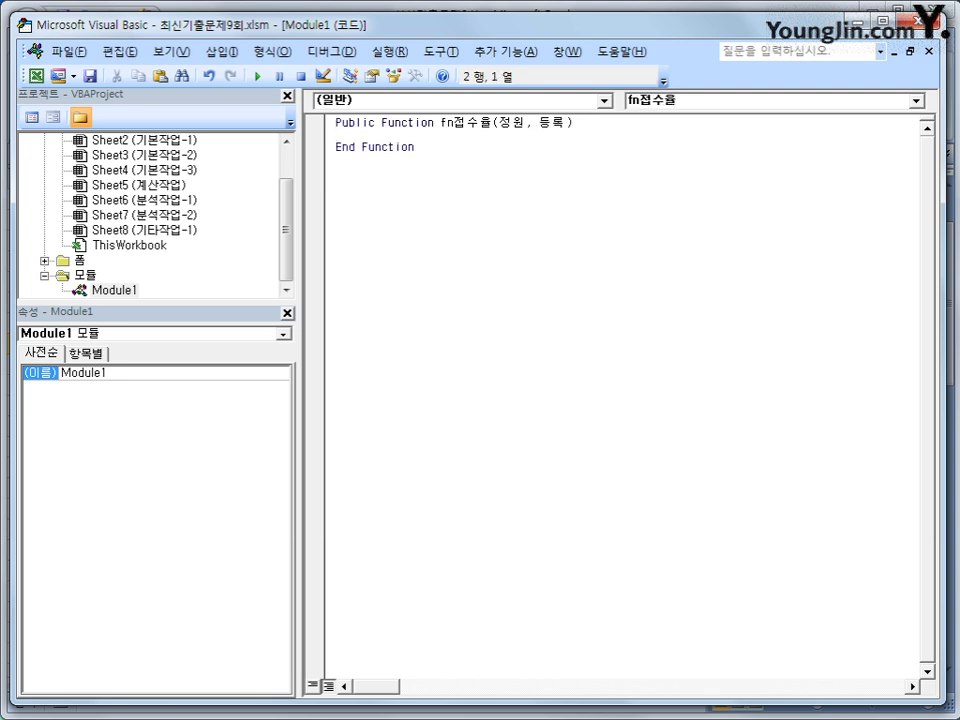
Start an indented If statement in the body of fn접수율 with the condition 등록 = 0.
key("Return")
key("Tab")
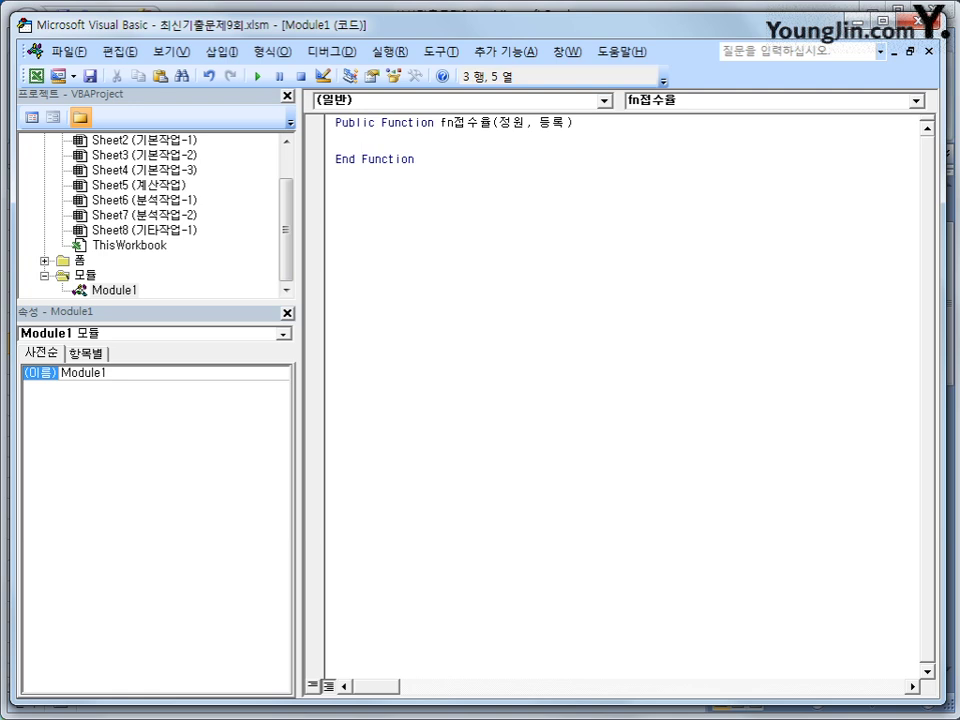
left_click(511, 122)
left_click(540, 122)
left_click(372, 145)
type("if e")
type("e")
key("BackSpace")
key("BackSpace")
type("등록 =0 then")
key("Return")
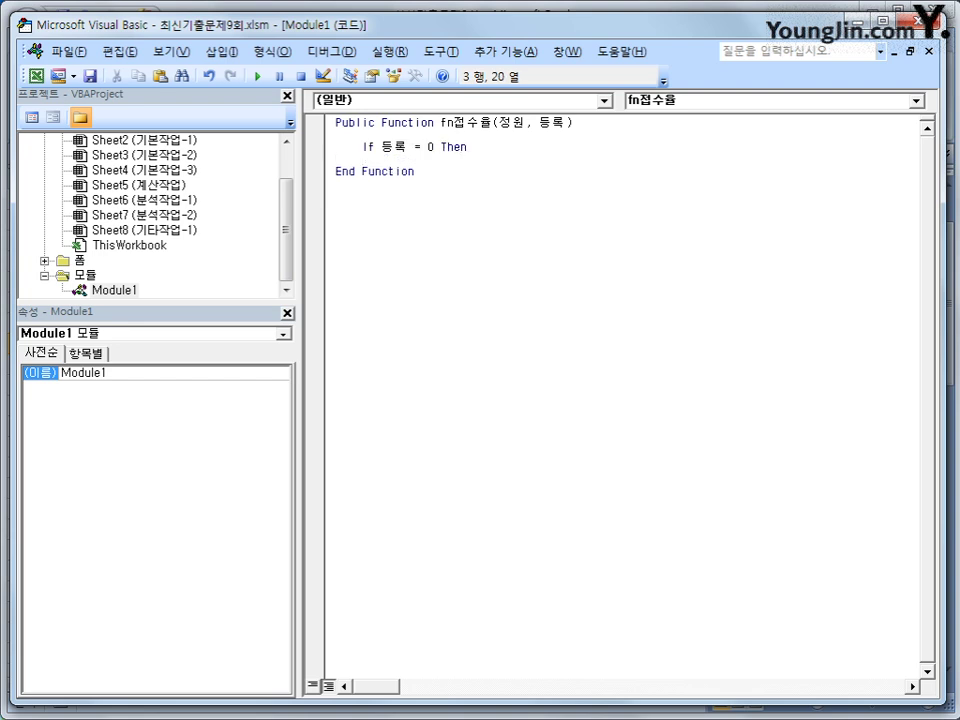
Assign "등록미달" to fn접수율 inside the 등록 = 0 branch.
type("fn")
type("접수율 =")
type("\"emdth")
key("BackSpace")
key("BackSpace")
key("BackSpace")
key("BackSpace")
key("BackSpace")
type("등로ㄱ미달\"")
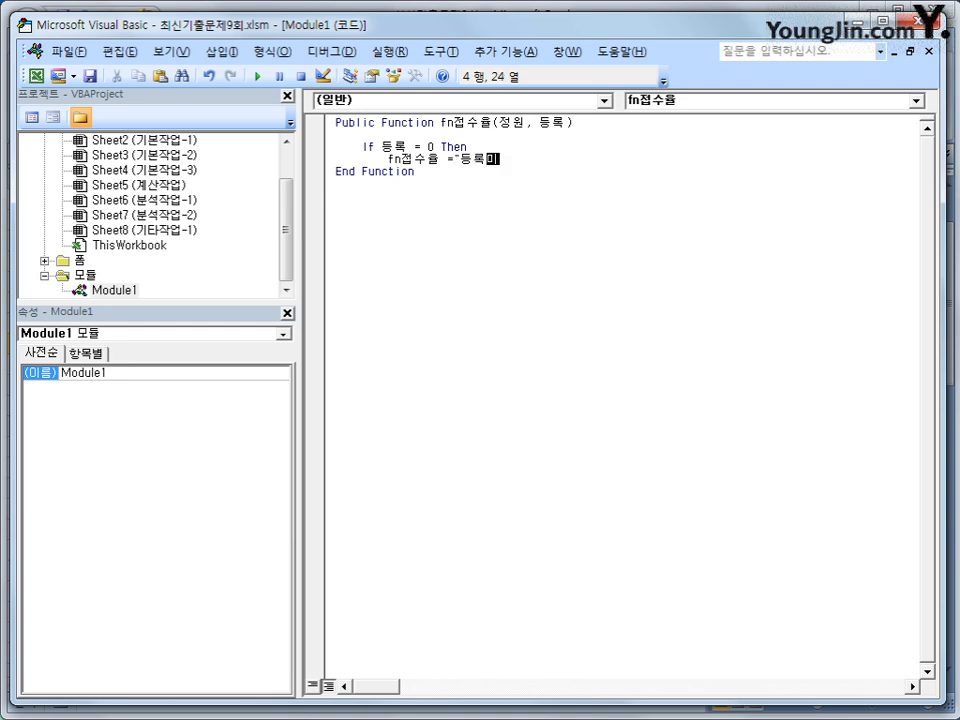
key("Return")
Add an ElseIf branch for 등록 = 정원 that assigns "등록완료" to fn접수율.
key("BackSpace")
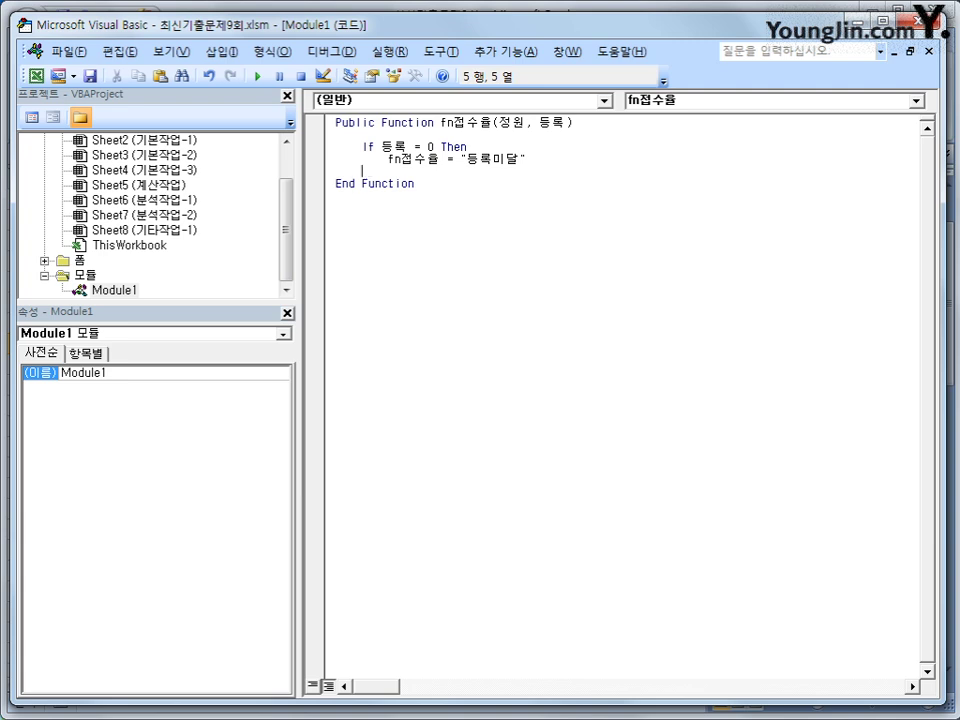
type("elseif 등록 =")
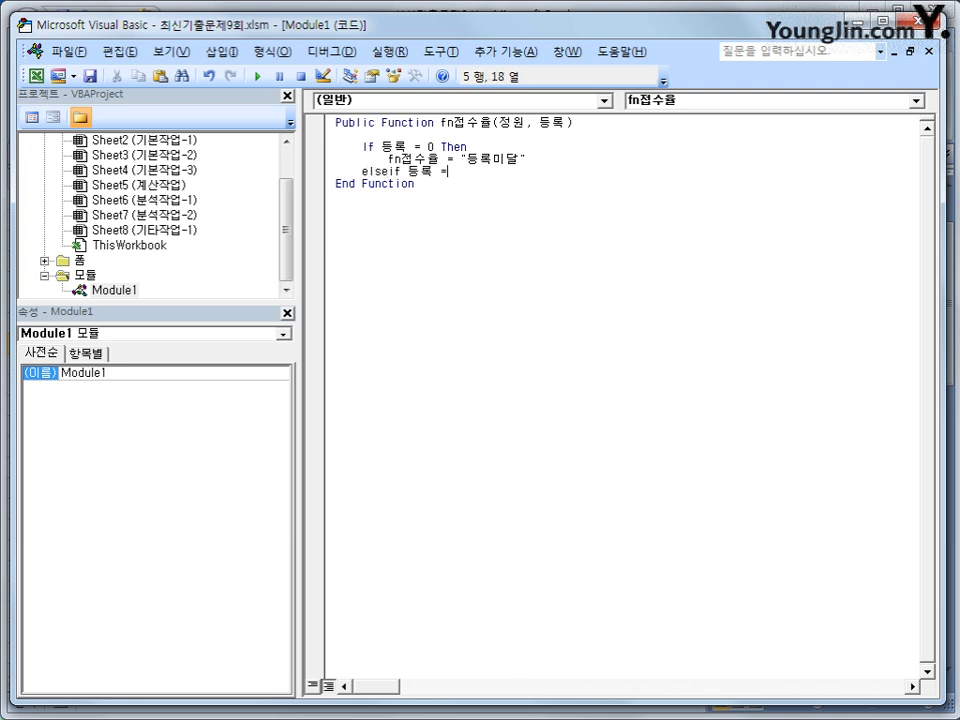
type("정원 then")
key("Return")
key("Tab")
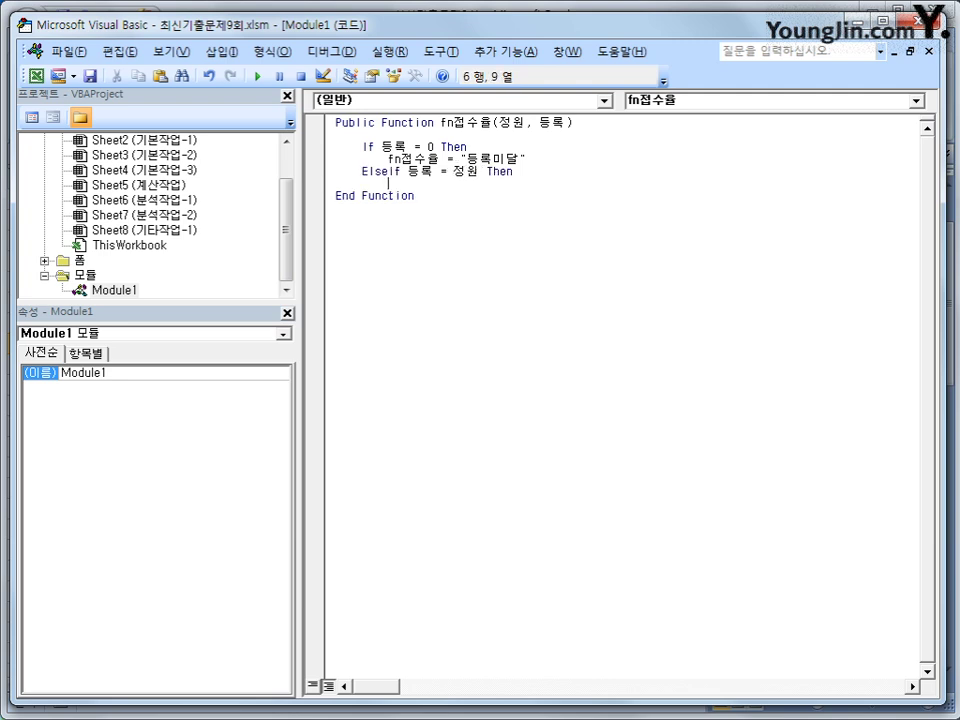
type("fn접수율 =")
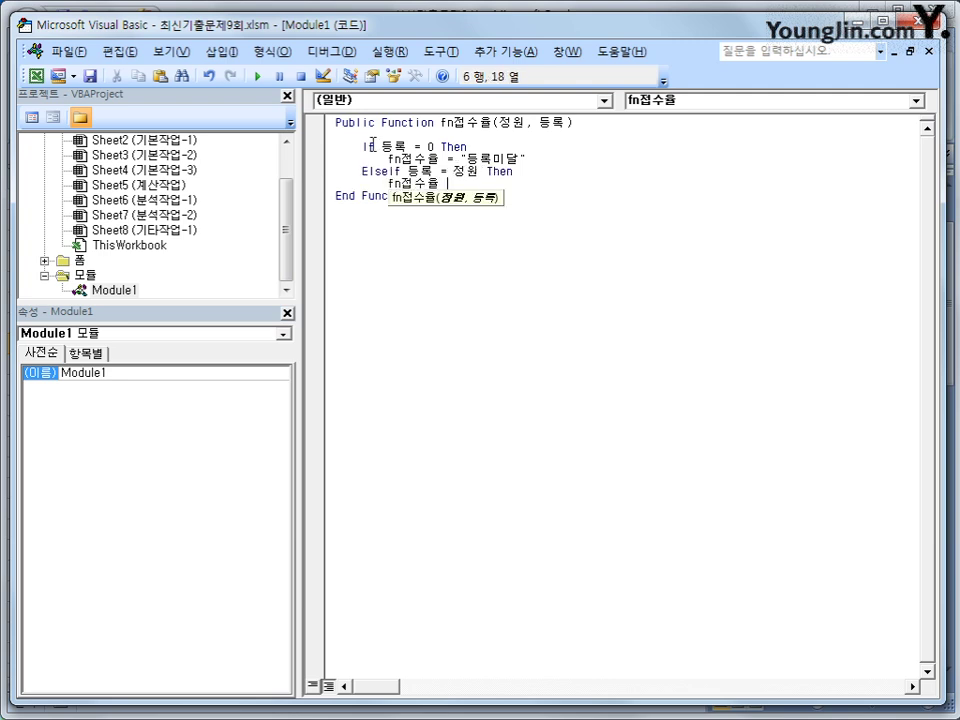
type("\"등록ㅇ")
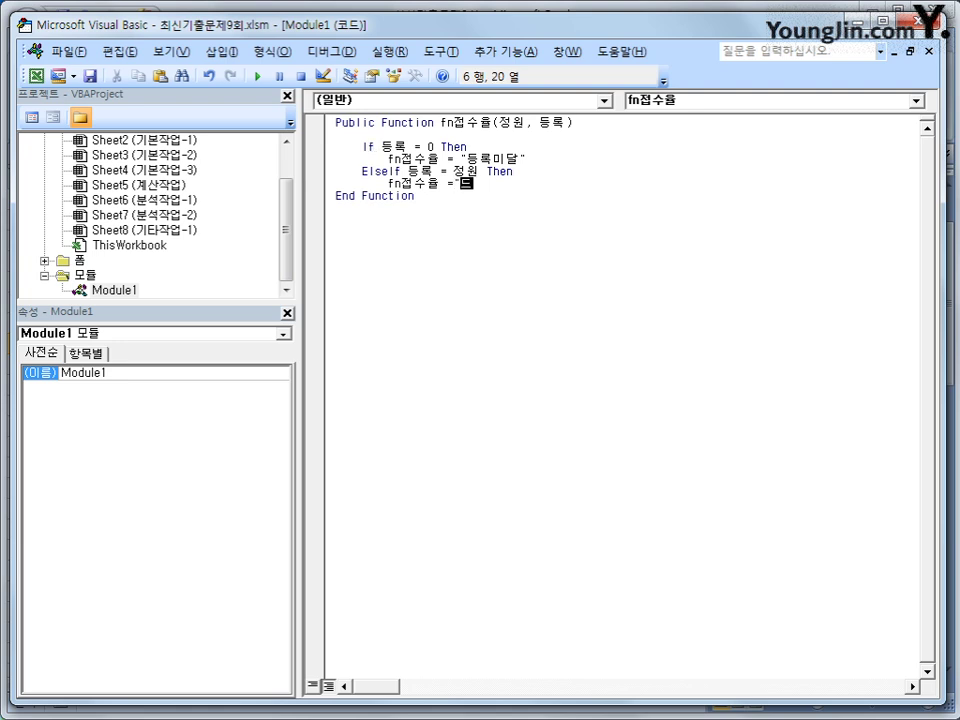
type("완료\"")
key("Return")
Add an ElseIf branch for 등록 > 정원 that assigns "등록초과" to fn접수율.
key("BackSpace")
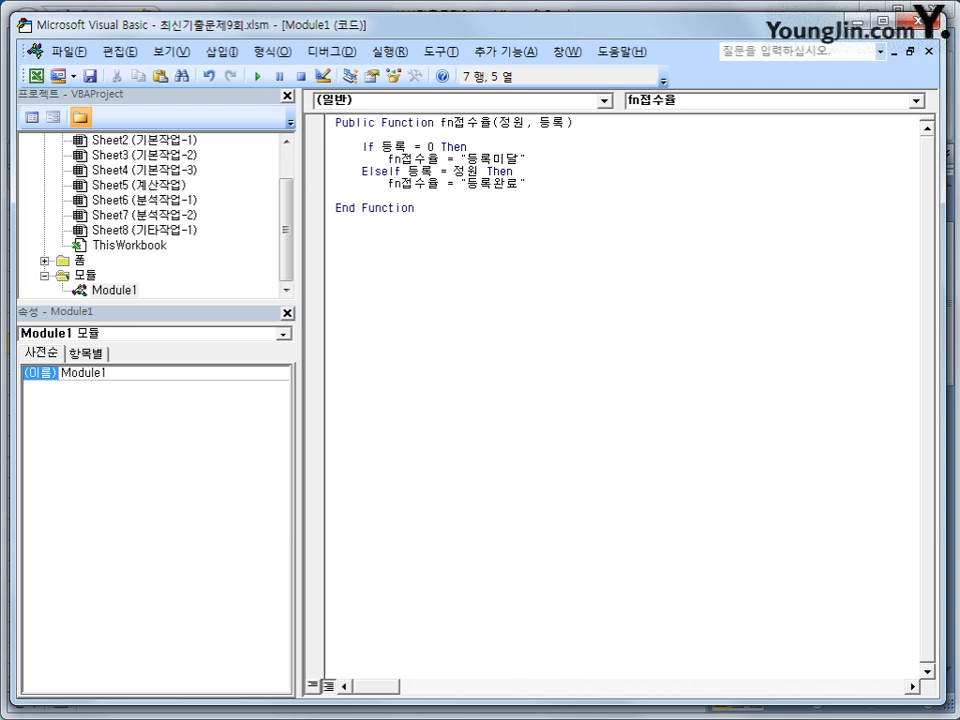
type("elseif 등록 ")
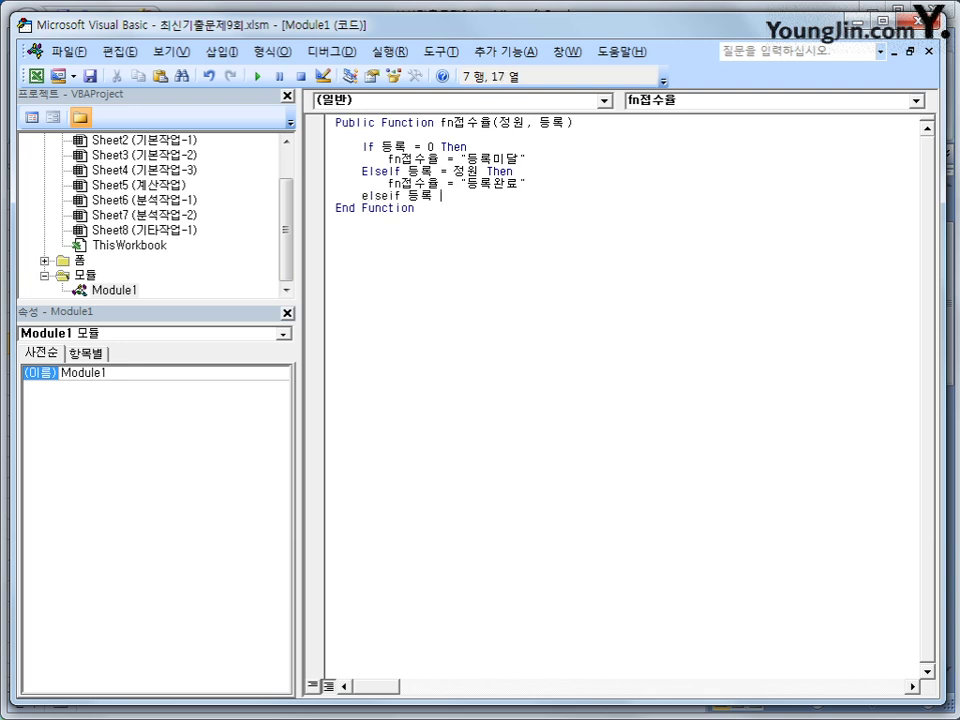
type(">정원 then")
key("Return")
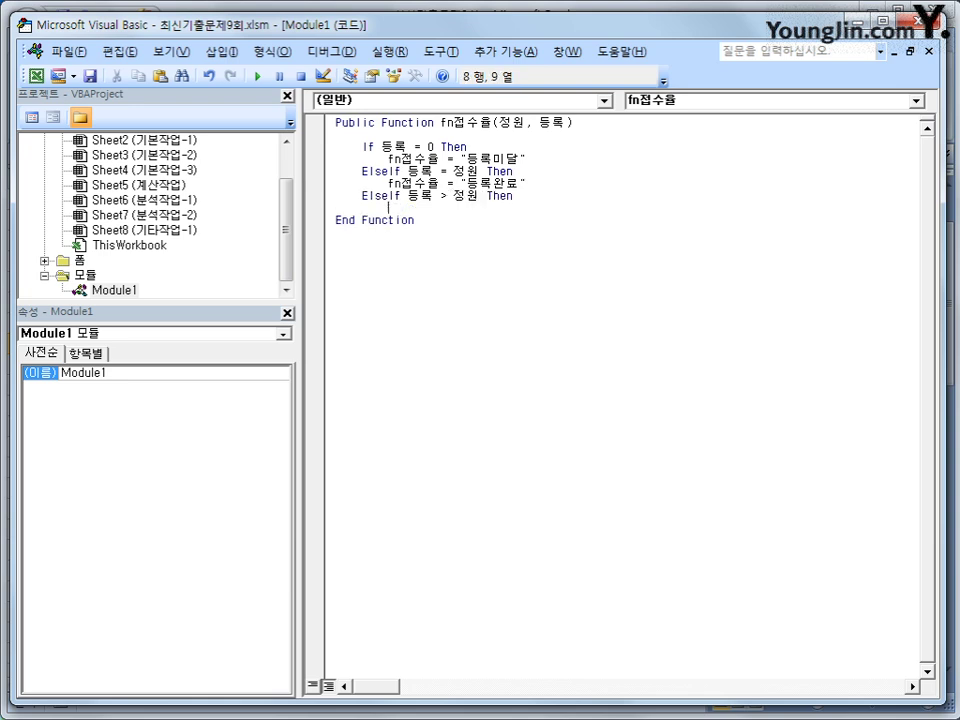
type("fn접수율")
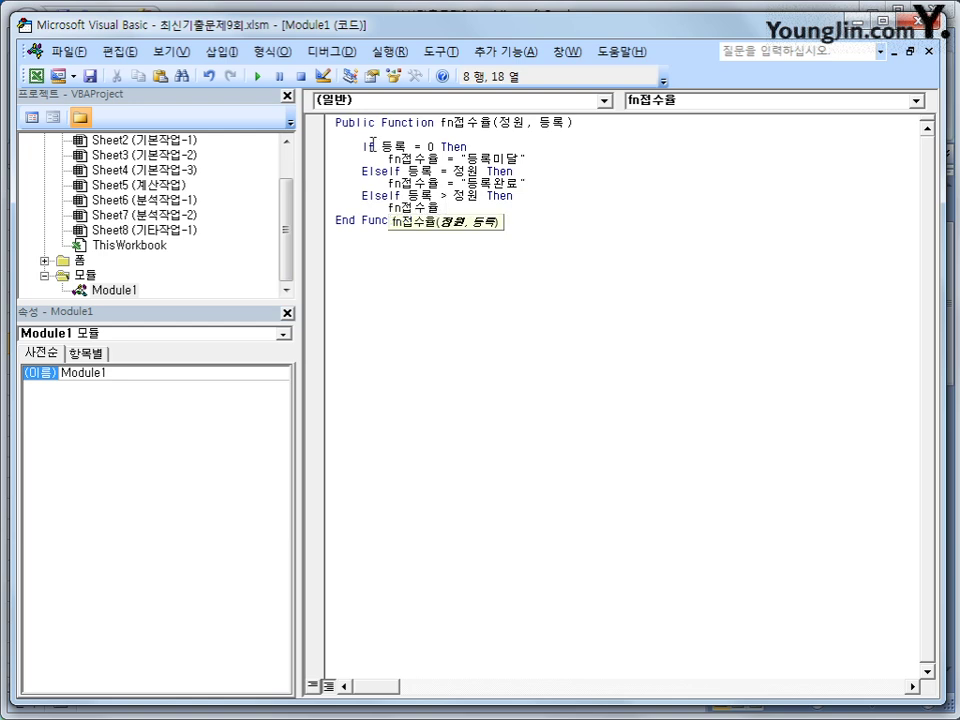
type(" = ")
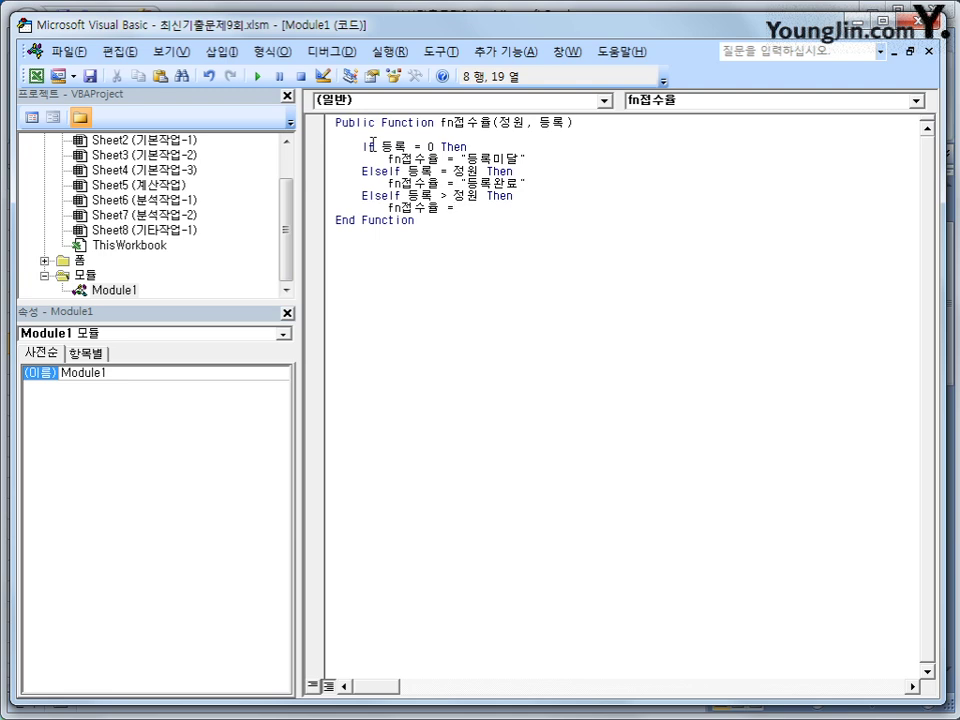
type("\"등록초과\"")
key("Return")
Add an Else branch that assigns 등록 / 정원 to fn접수율.
key("BackSpace")
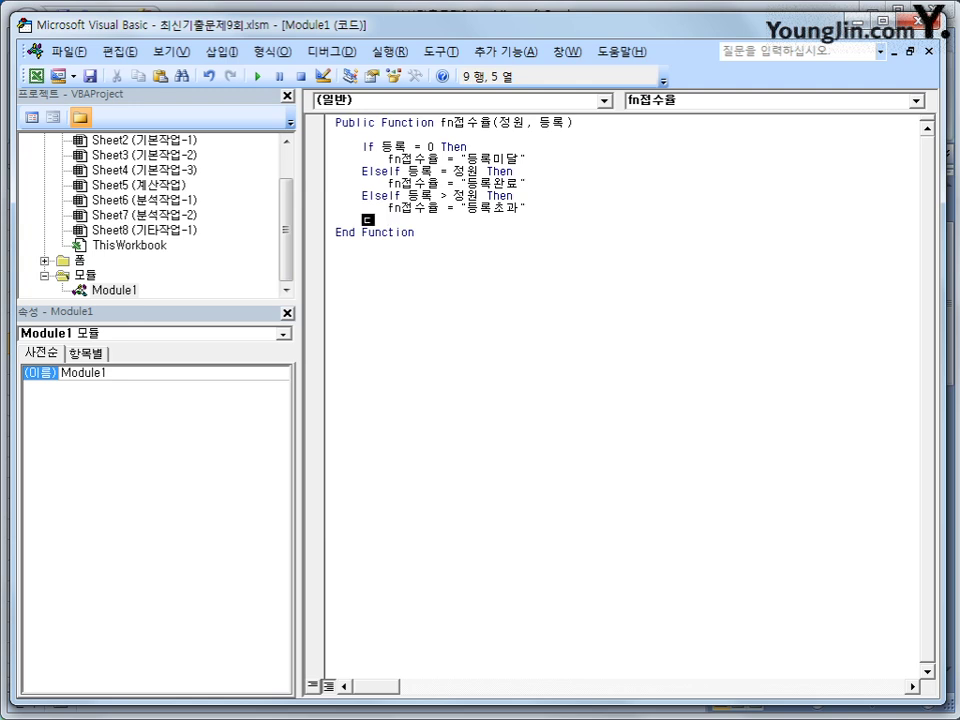
type("else")
key("Return")
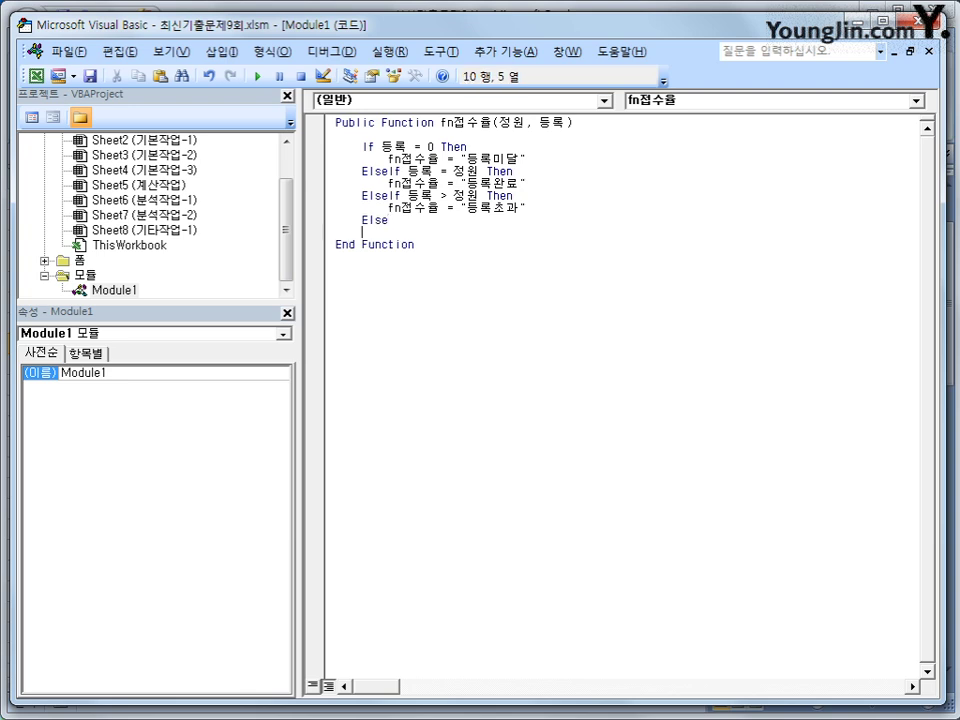
key("Tab")
type("fn저")
type("접수율 =")
type(" 등록/")
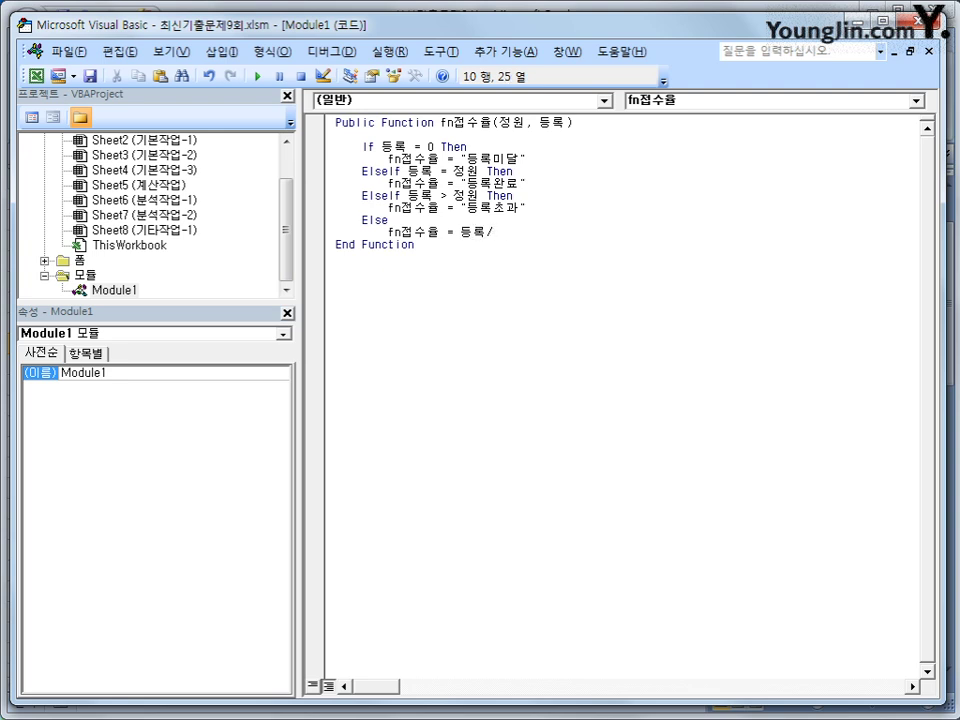
type("정원")
key("Return")
Close the conditional block in fn접수율 with an End If aligned to the If statement.
key("BackSpace")
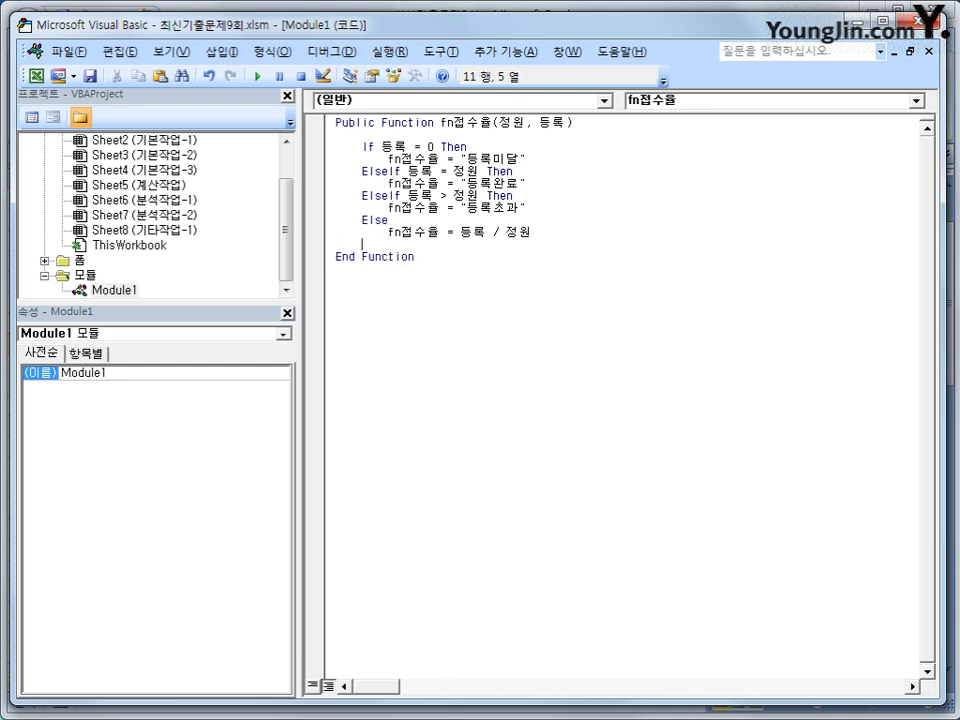
type("end if")
key("Return")
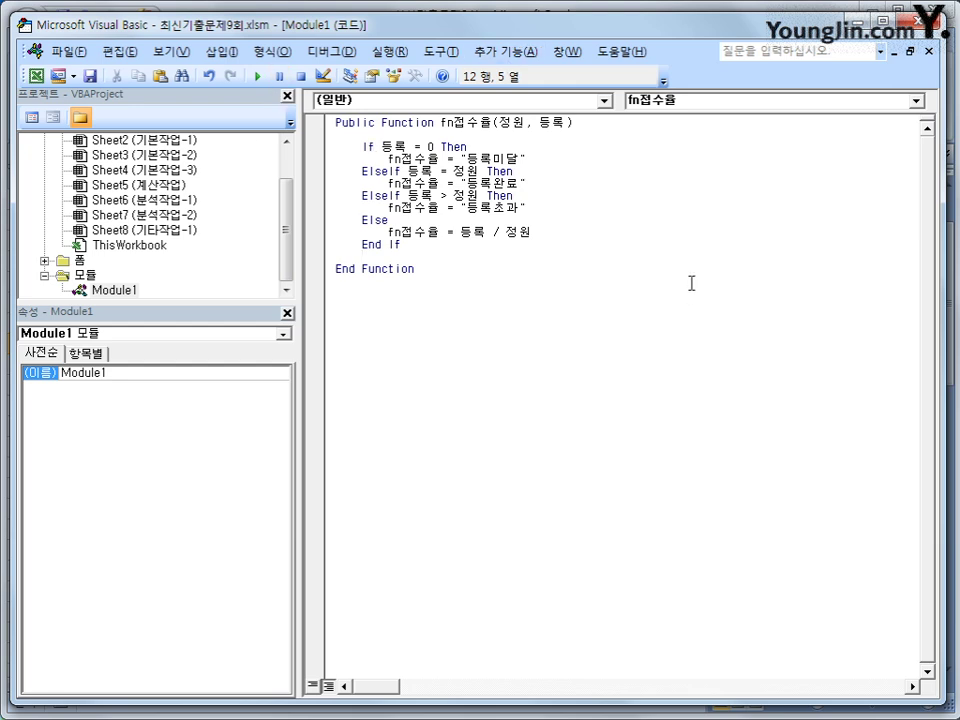
Return to the Excel worksheet and insert the user-defined function fn접수율 in cell J12.
key("alt+F11")
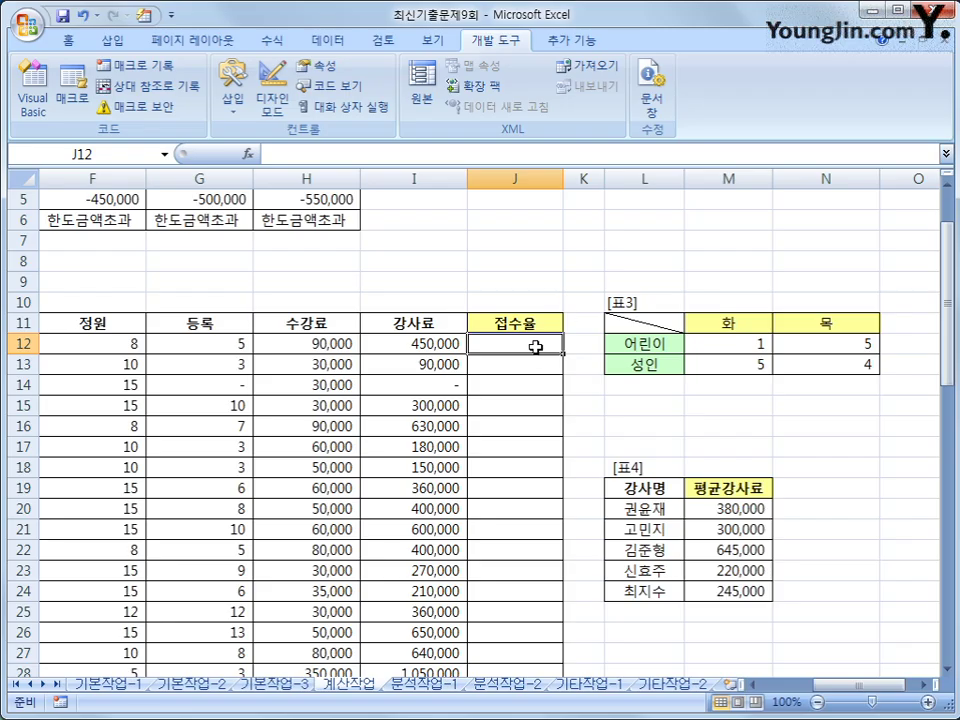
left_click(248, 155)
left_click(670, 345)
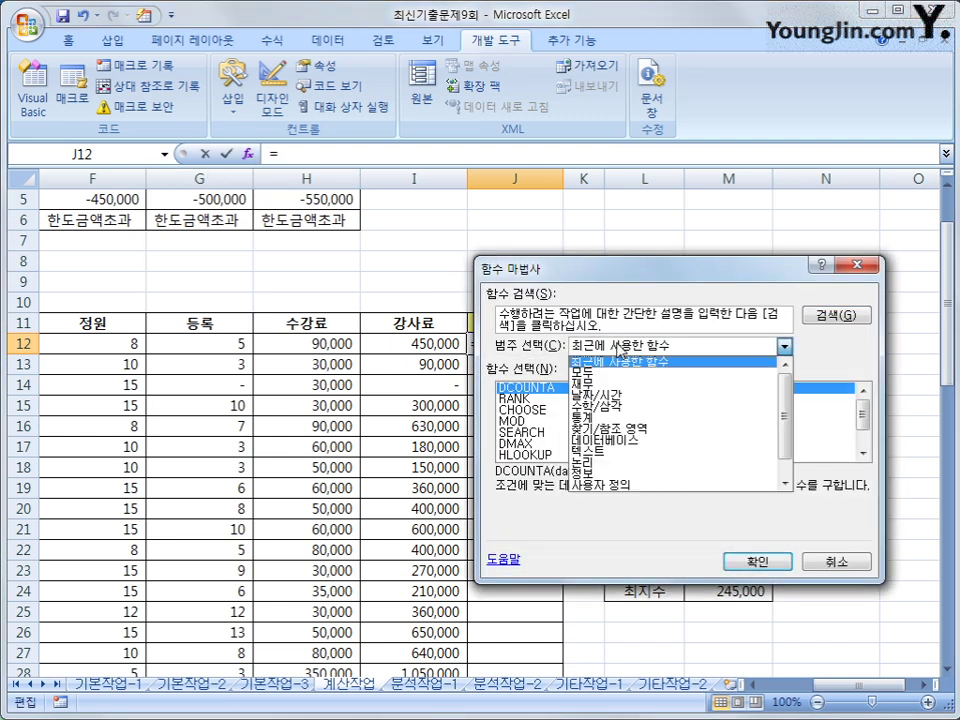
left_click(621, 486)
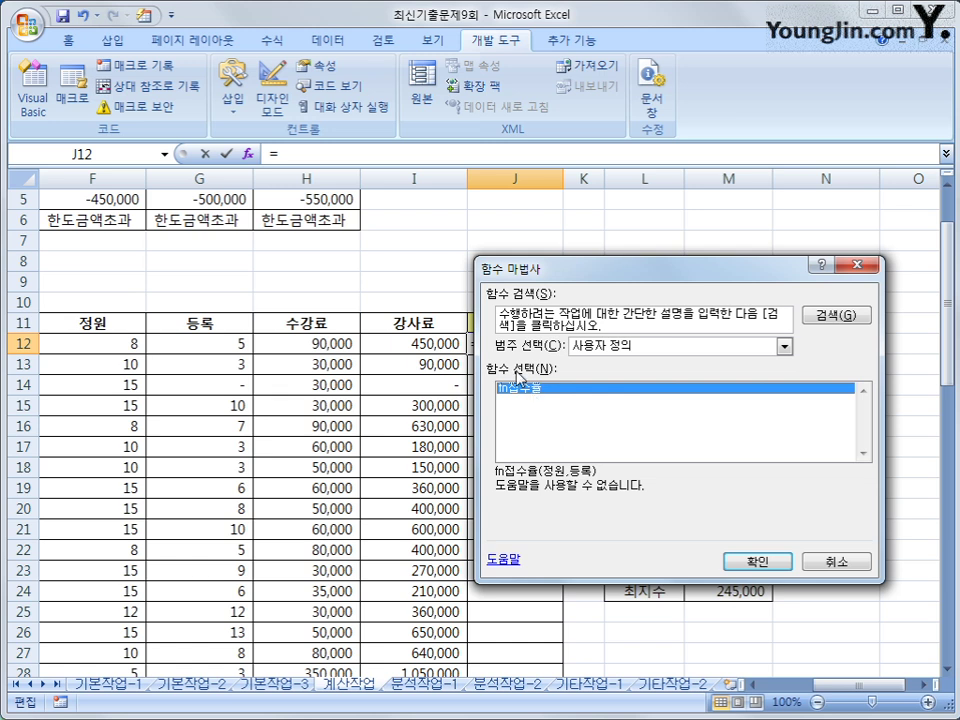
left_click(730, 561)
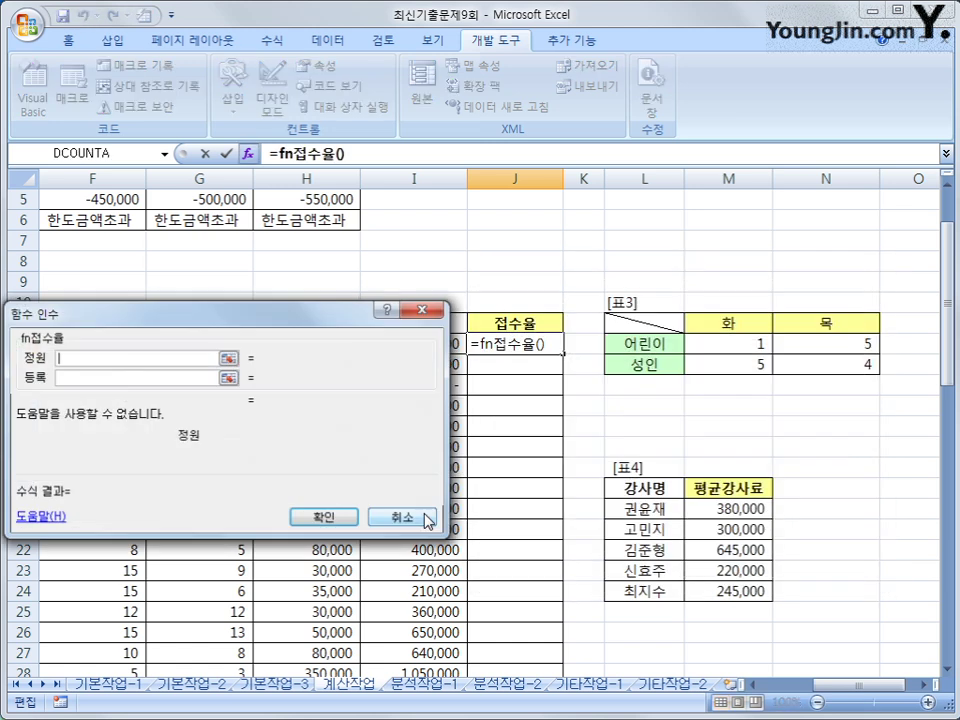
Set the function's 정원 argument to F12 and 등록 to G12, and fill the formula down the 접수율 column.
left_click_drag(368, 463, 590, 560)
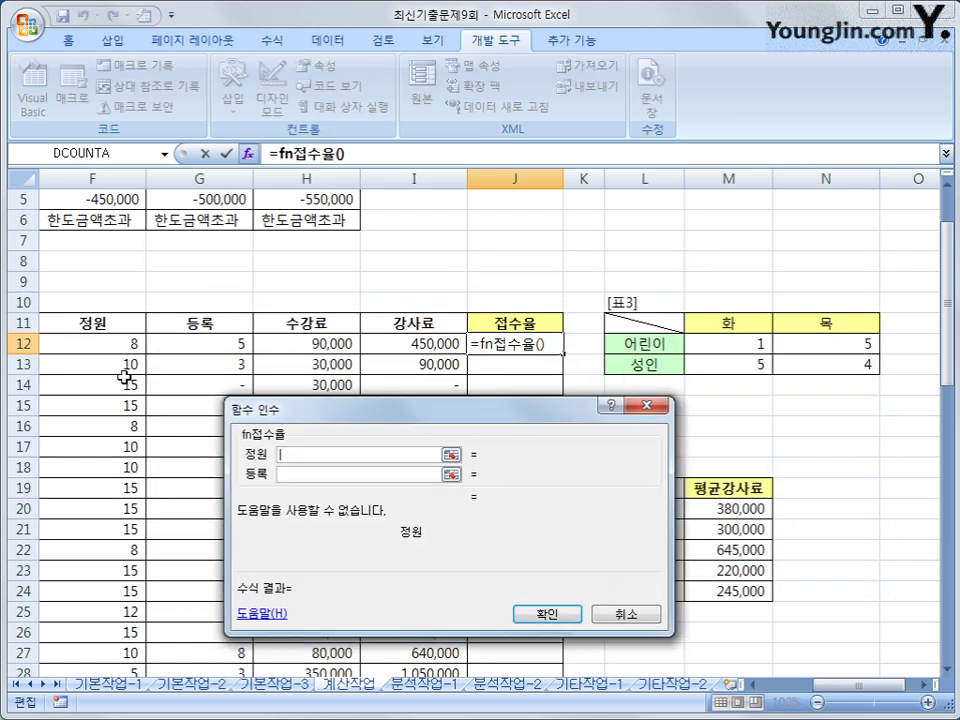
left_click(111, 348)
left_click(334, 471)
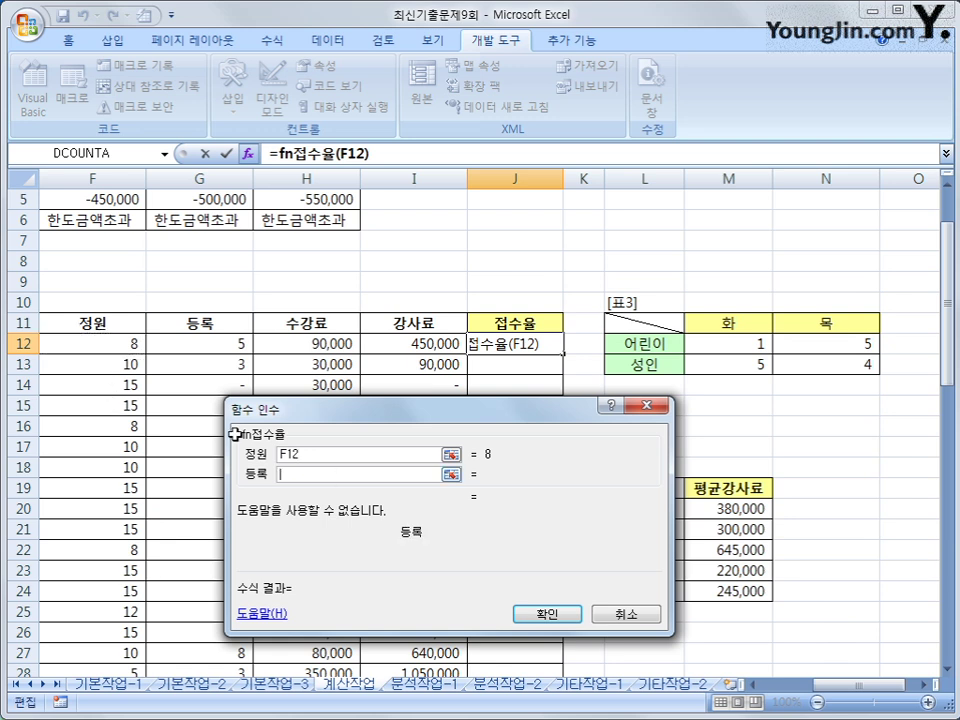
left_click(201, 338)
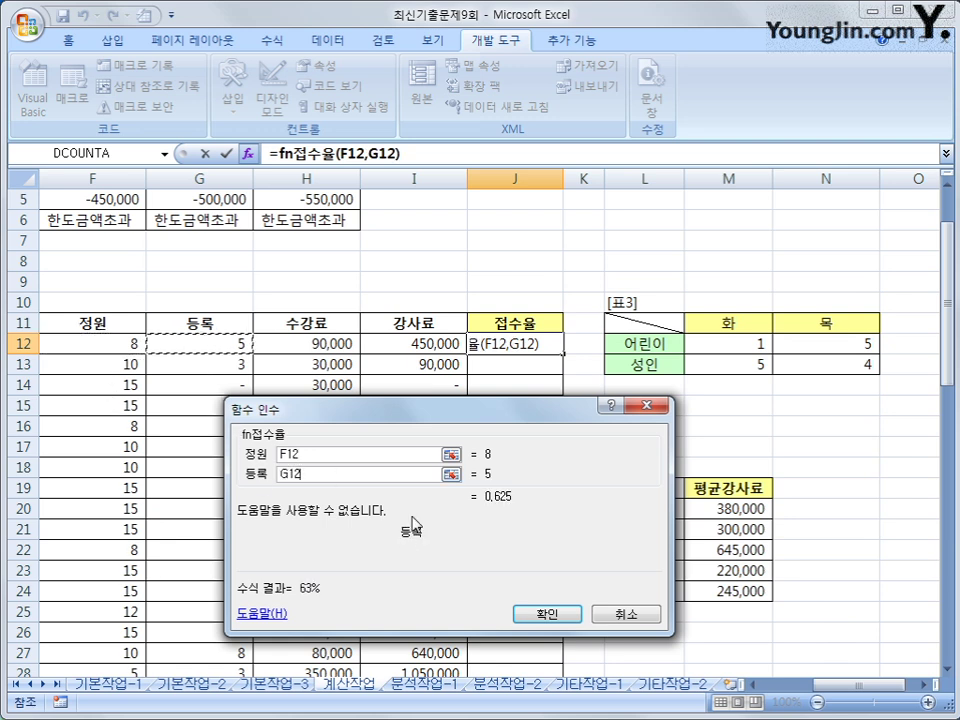
left_click(545, 610)
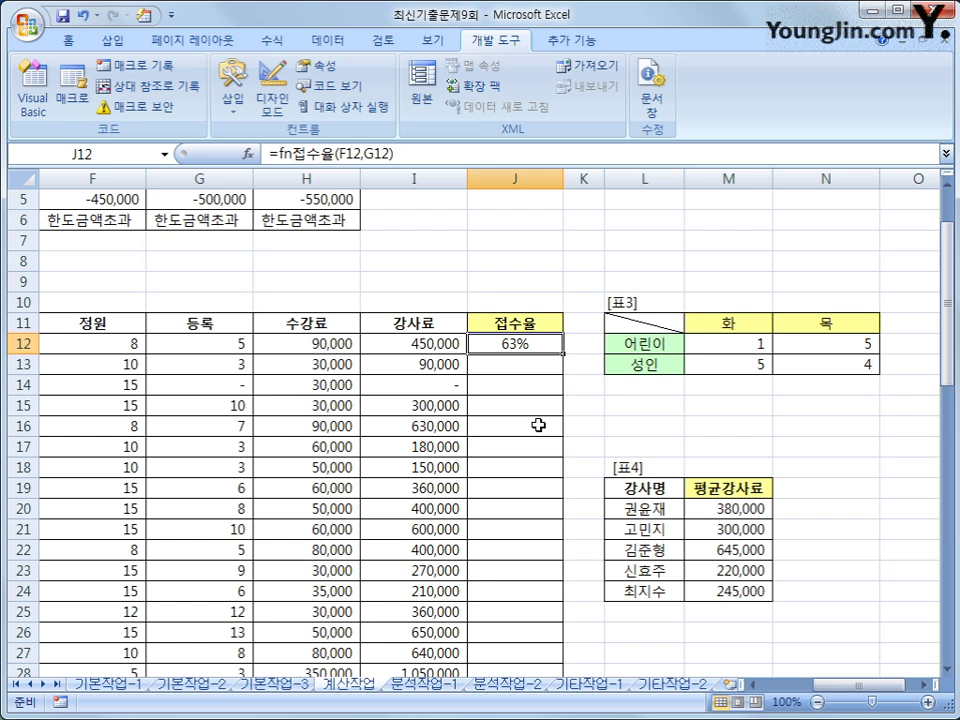
double_click(565, 354)
Check the fn접수율 results in the 접수율 column, examining cells J25, J14, J29 and J12.
scroll(555, 360, "down", 2)
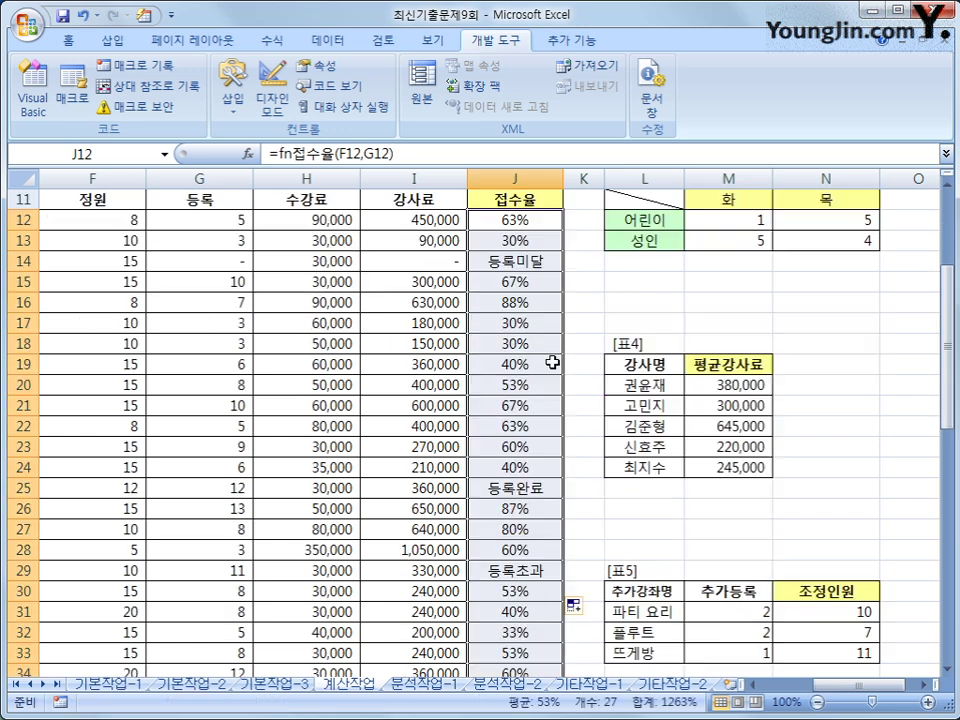
left_click(525, 495)
left_click(525, 488)
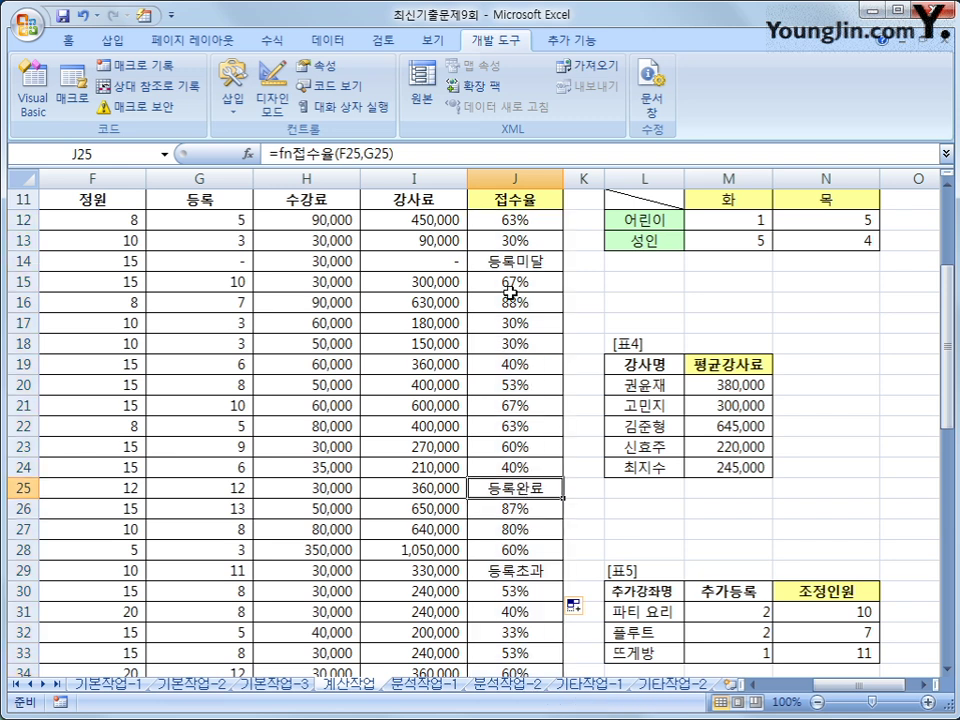
left_click(515, 261)
left_click(545, 570)
scroll(560, 562, "down", 1)
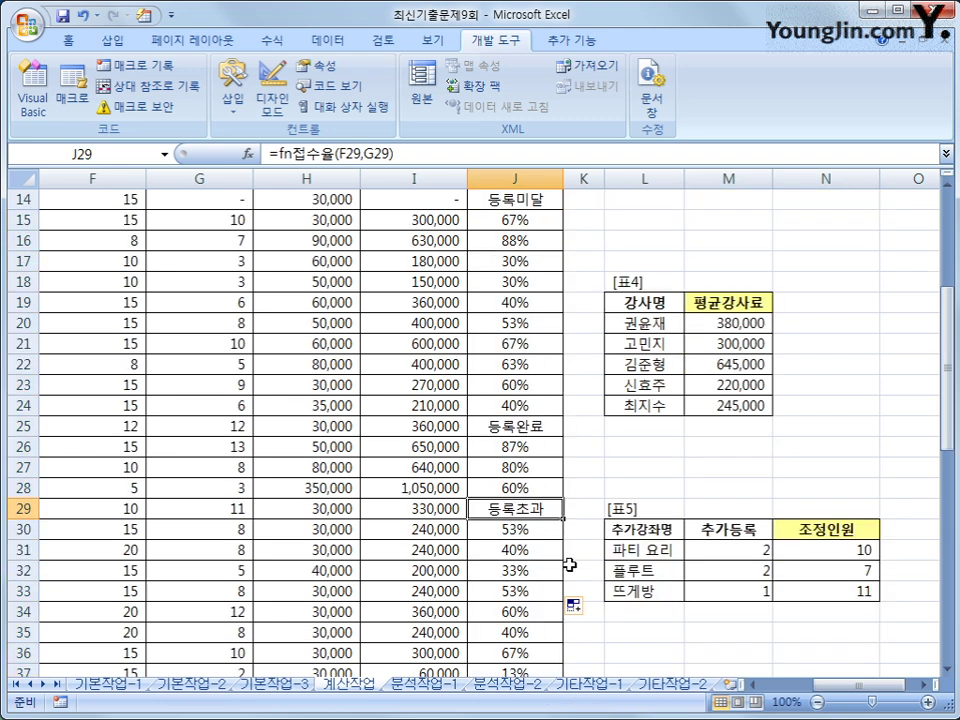
scroll(561, 549, "up", 1)
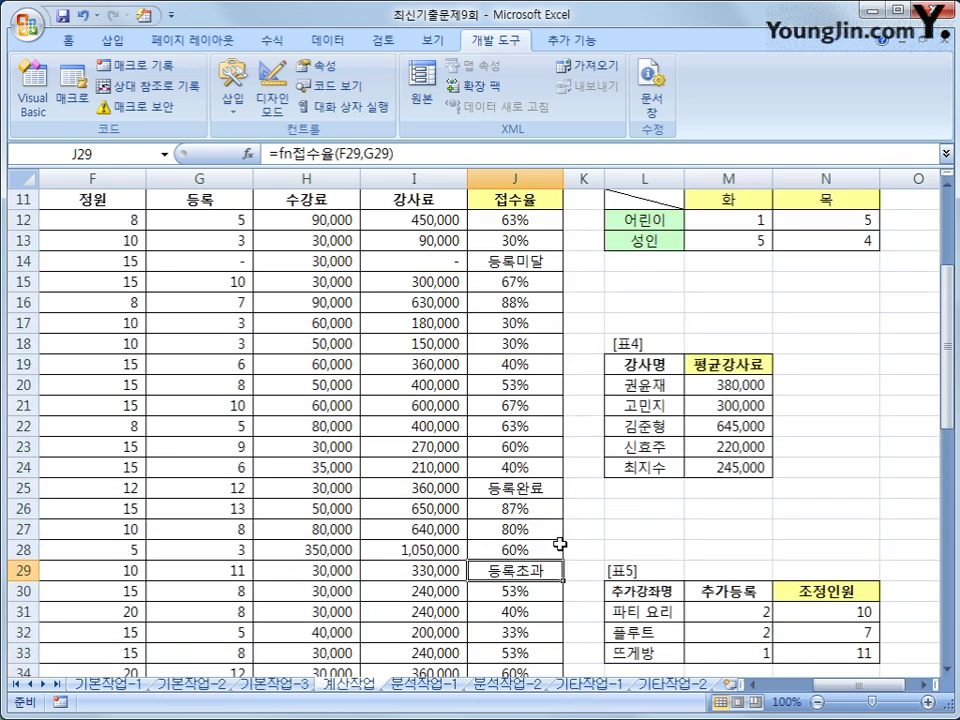
left_click(526, 490)
left_click(504, 266)
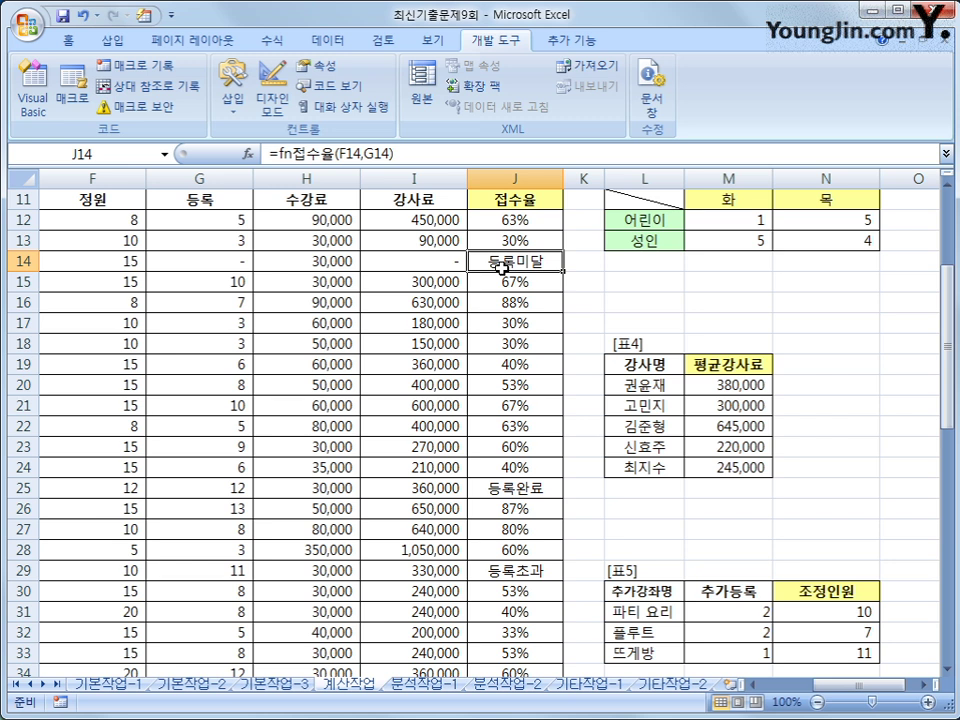
scroll(502, 268, "up", 1)
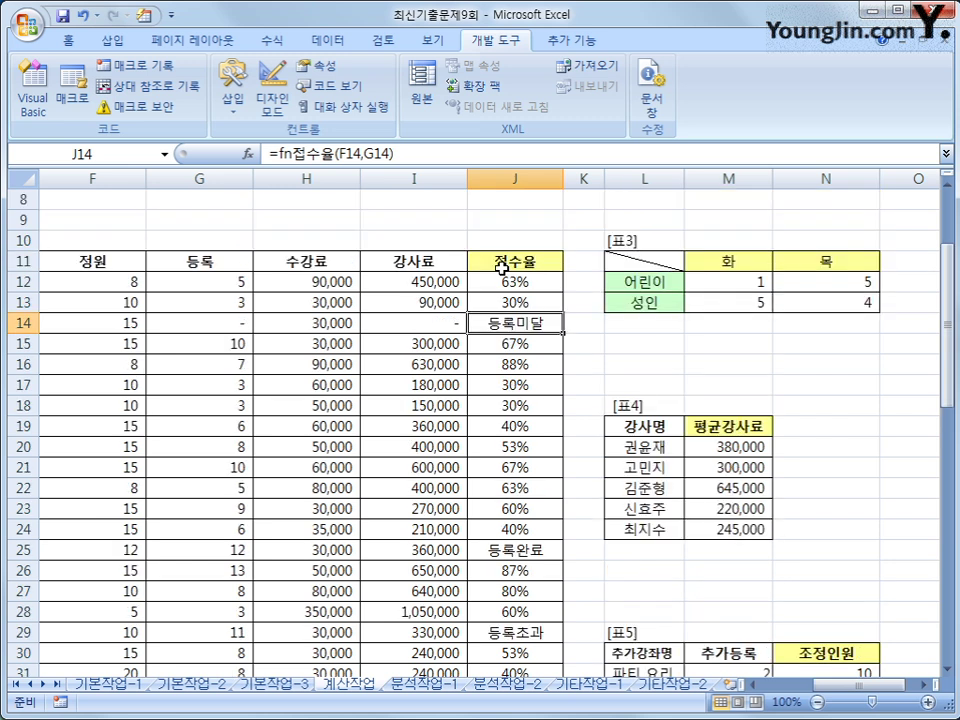
left_click(510, 278)
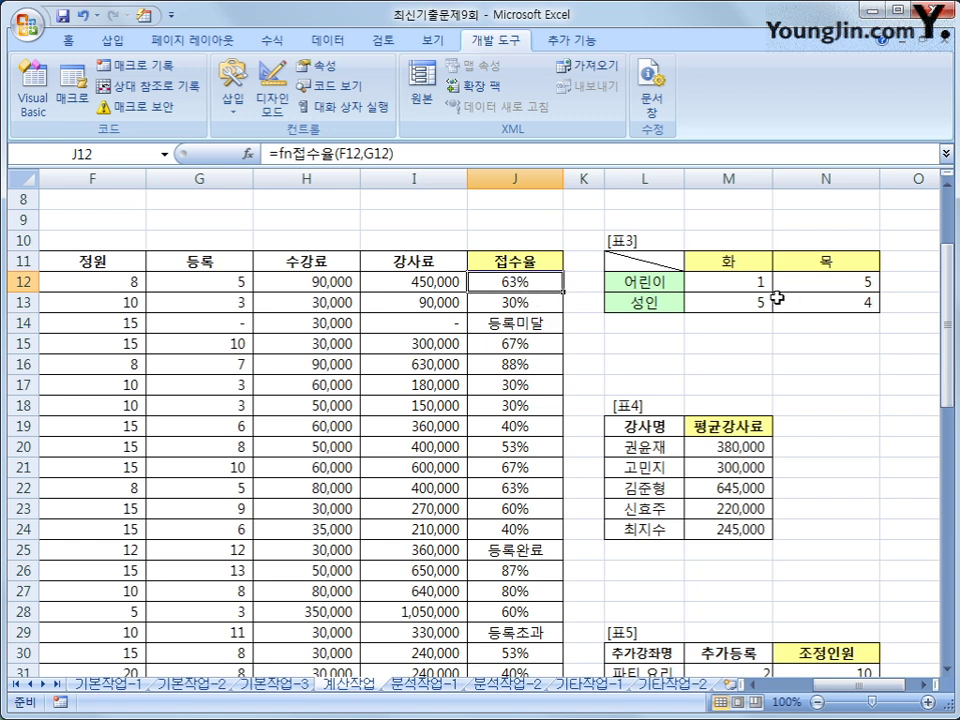